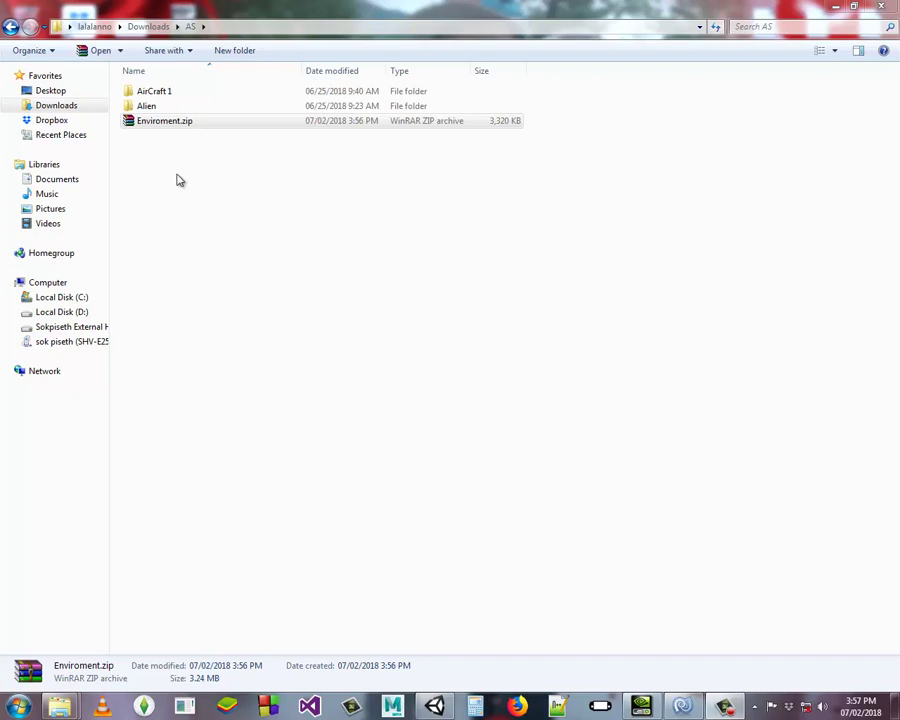
Browse the Enviroment.zip contents and preview the 151.JPG image
double_click(185, 121)
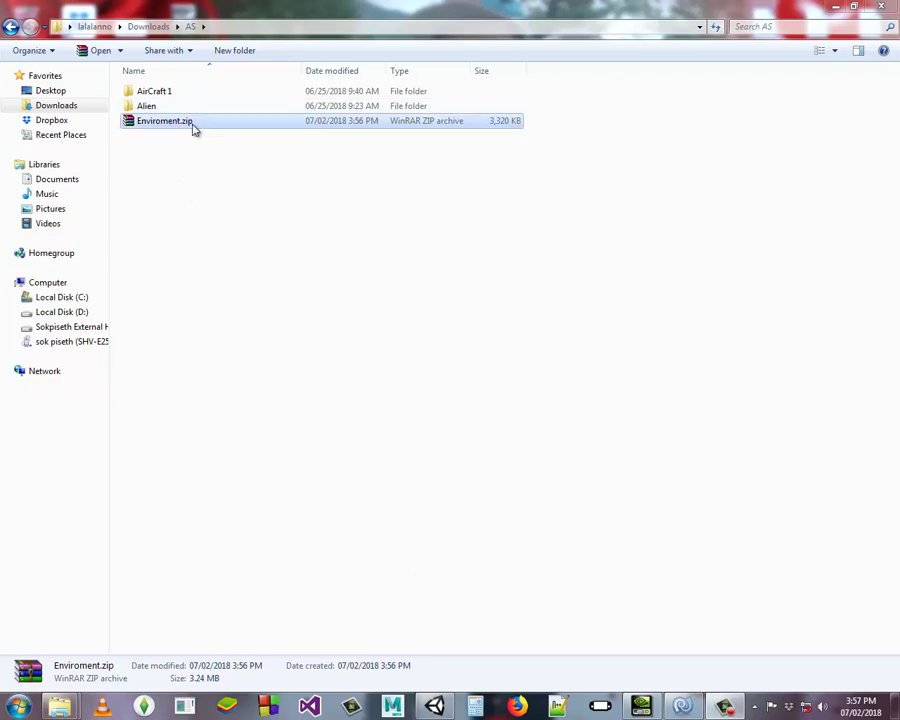
left_click(266, 211)
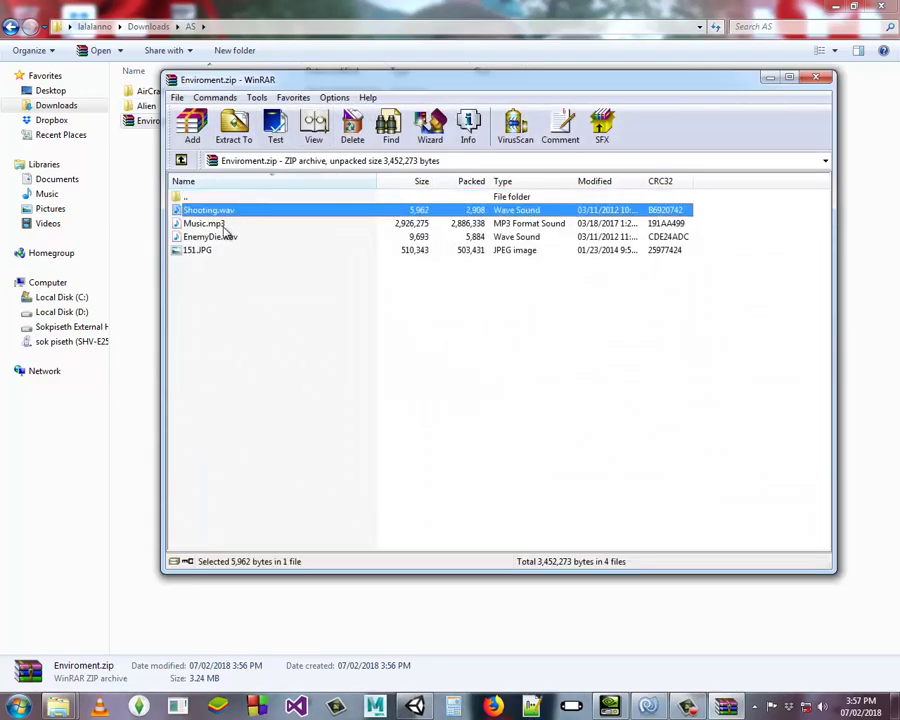
left_click(232, 224)
left_click(188, 235)
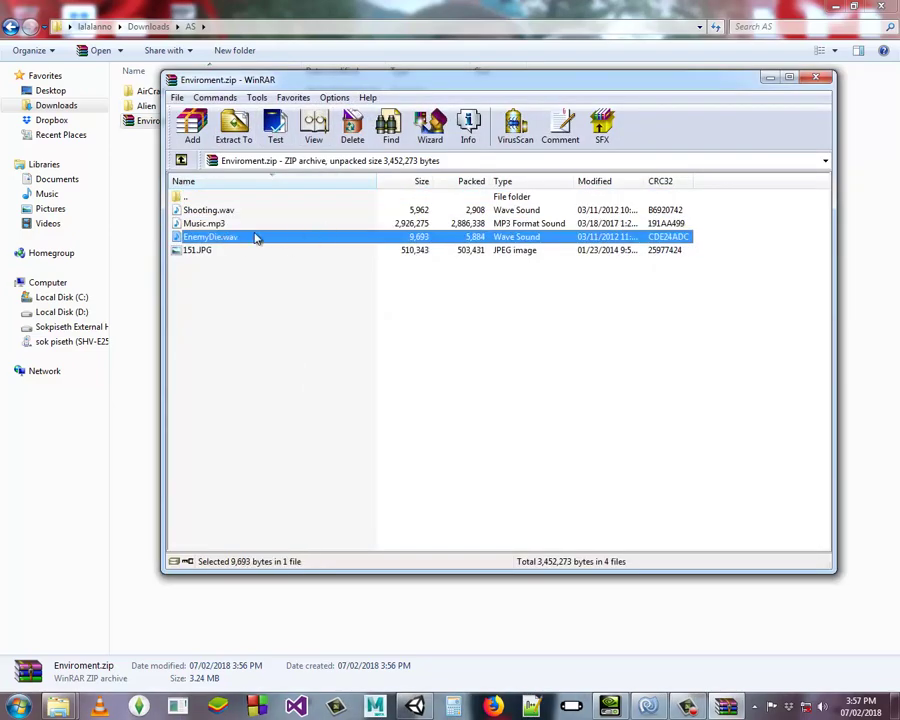
double_click(222, 251)
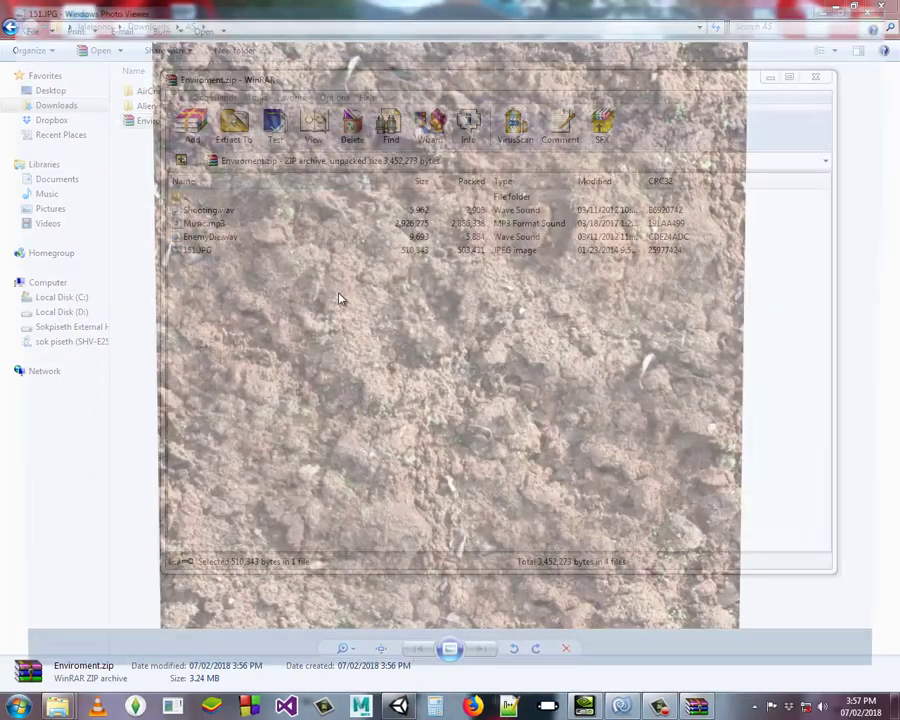
left_click(881, 7)
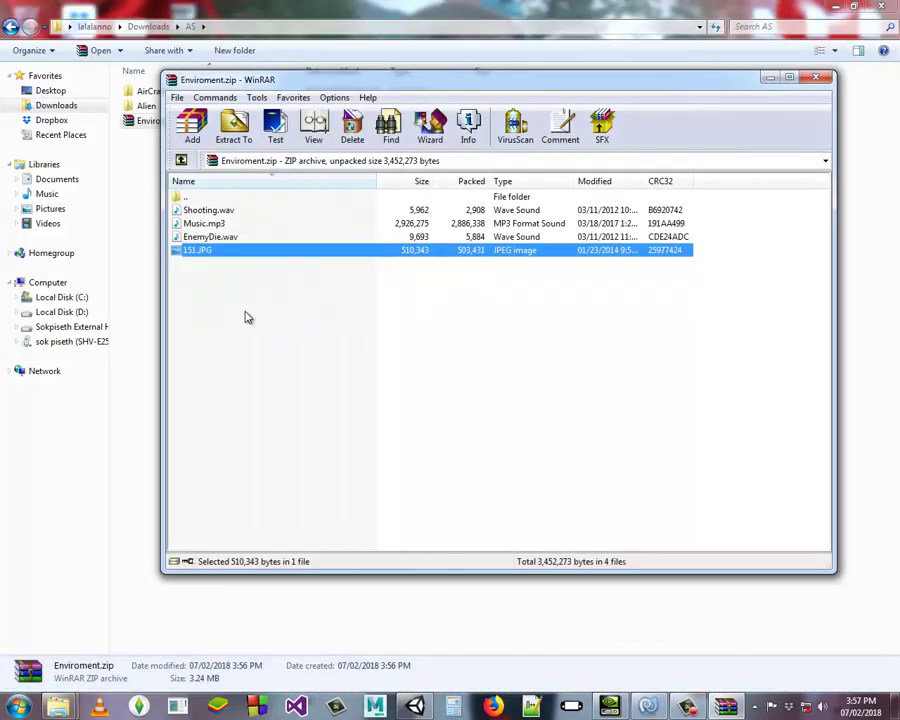
left_click(816, 78)
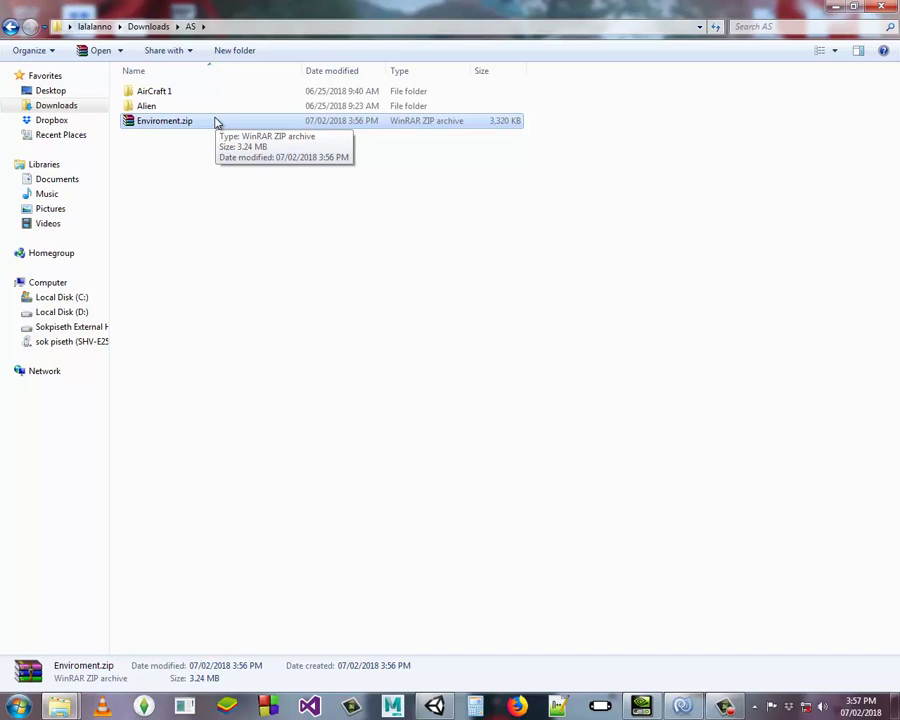
Extract Enviroment.zip into an Enviroment folder and switch back to Unity
right_click(165, 121)
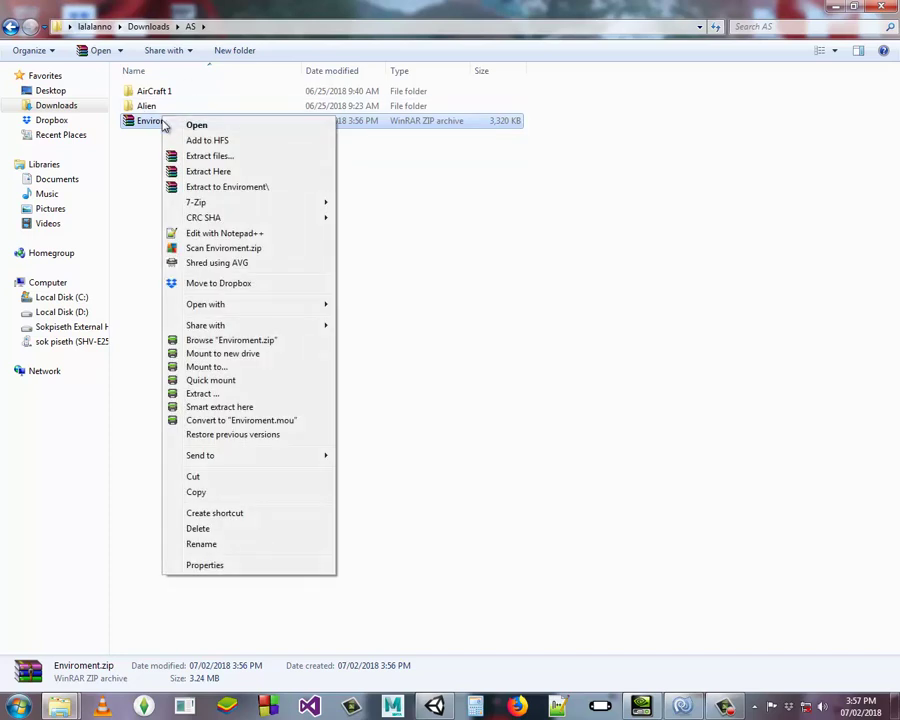
left_click(231, 189)
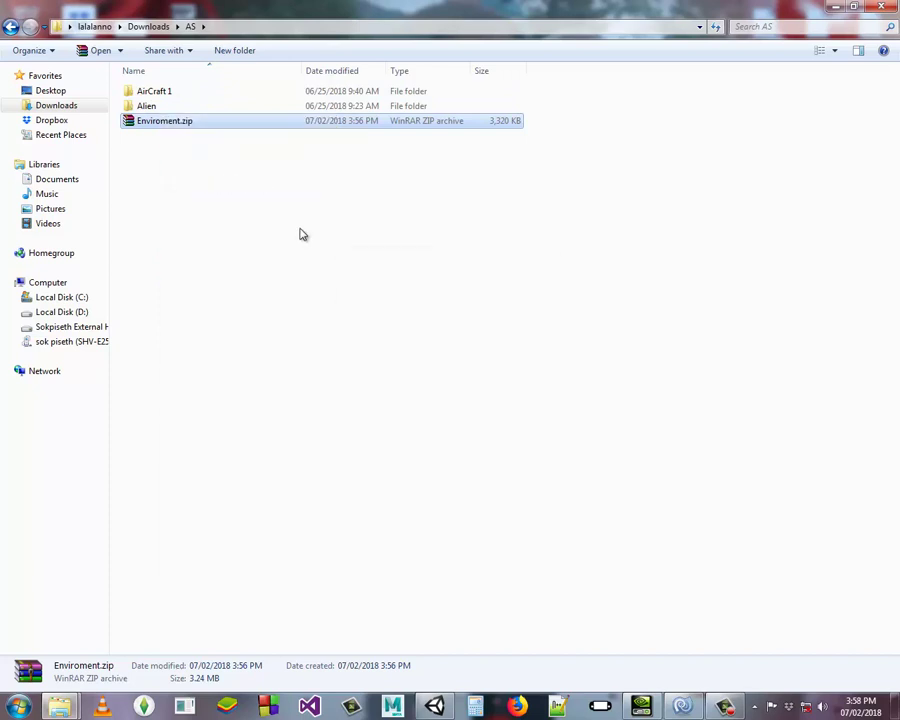
left_click(165, 122)
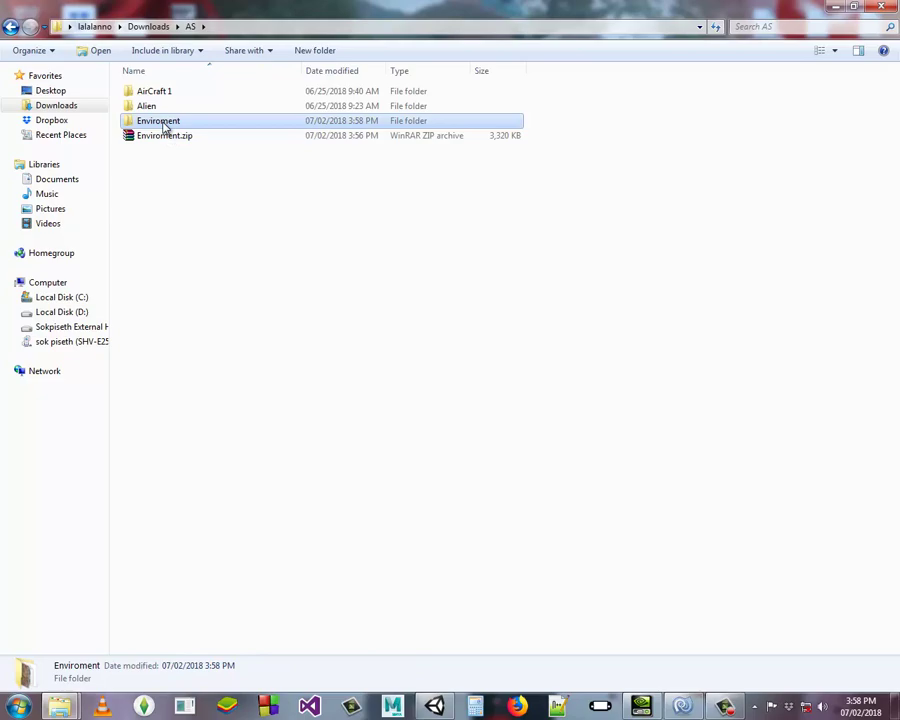
left_click(434, 706)
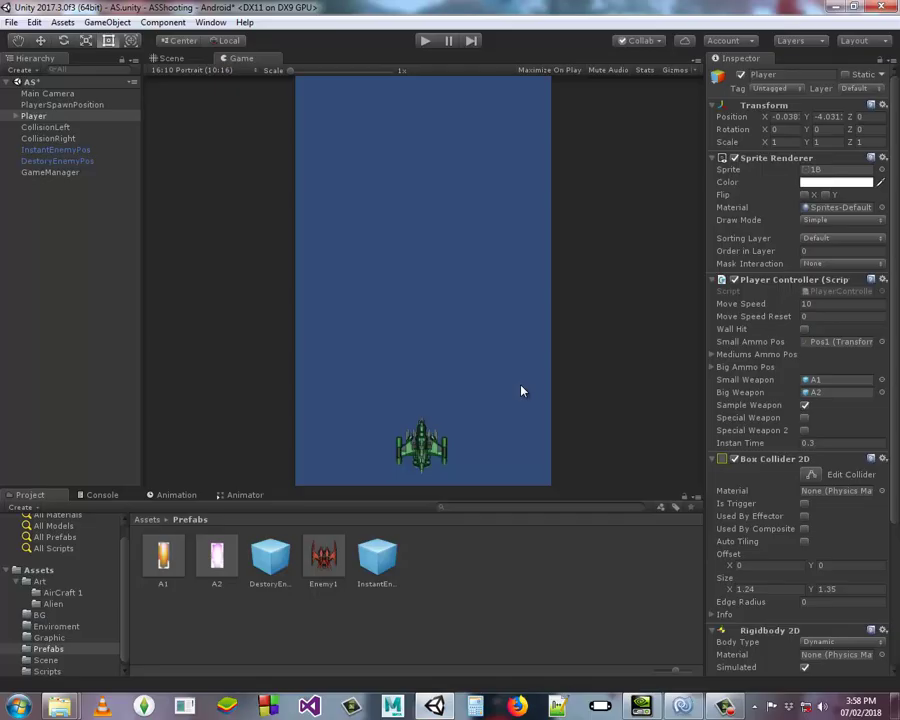
Drag the extracted Enviroment folder from Explorer into the project's Assets and re-maximize Unity
left_click(38, 570)
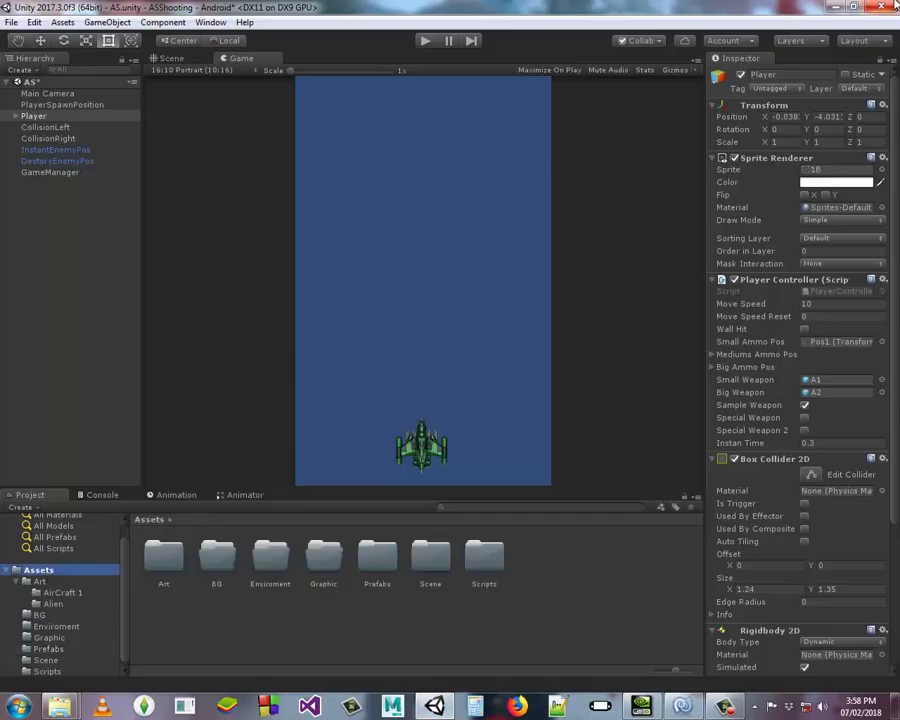
double_click(612, 7)
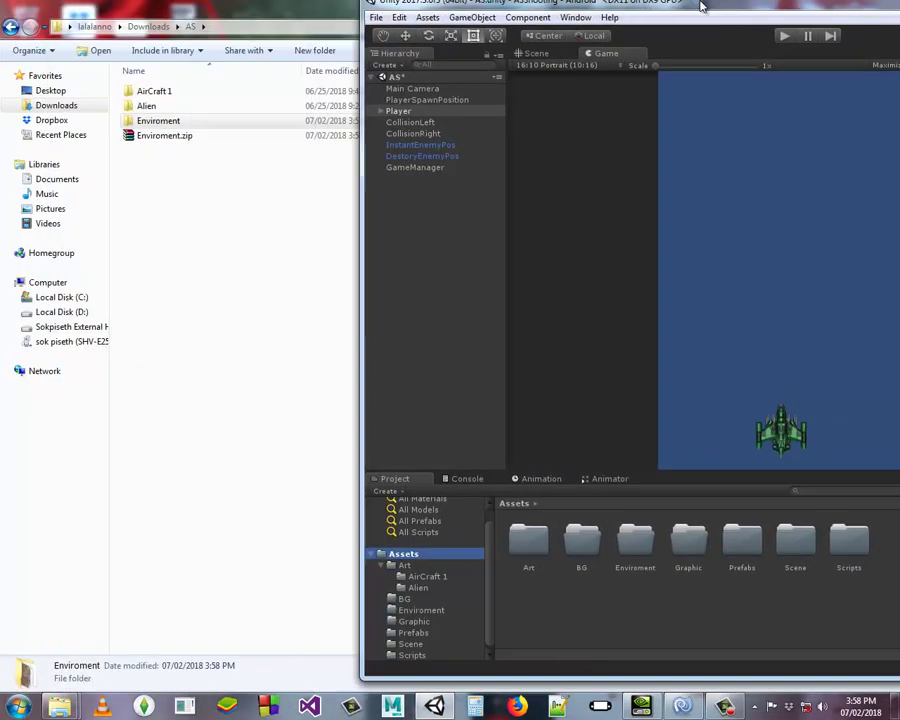
left_click_drag(348, 50, 698, 4)
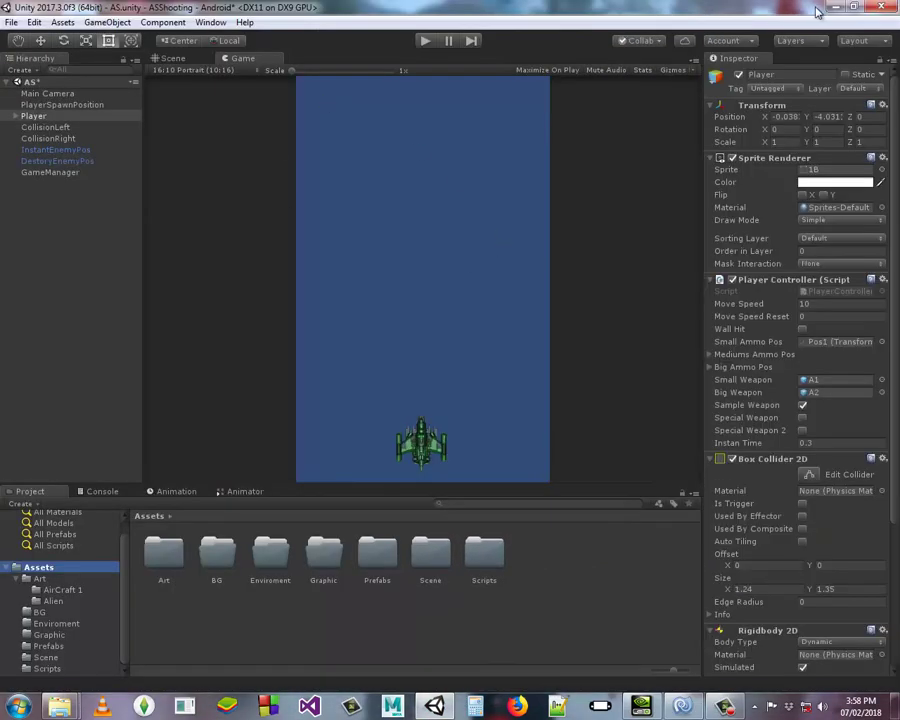
left_click_drag(575, 9, 607, 22)
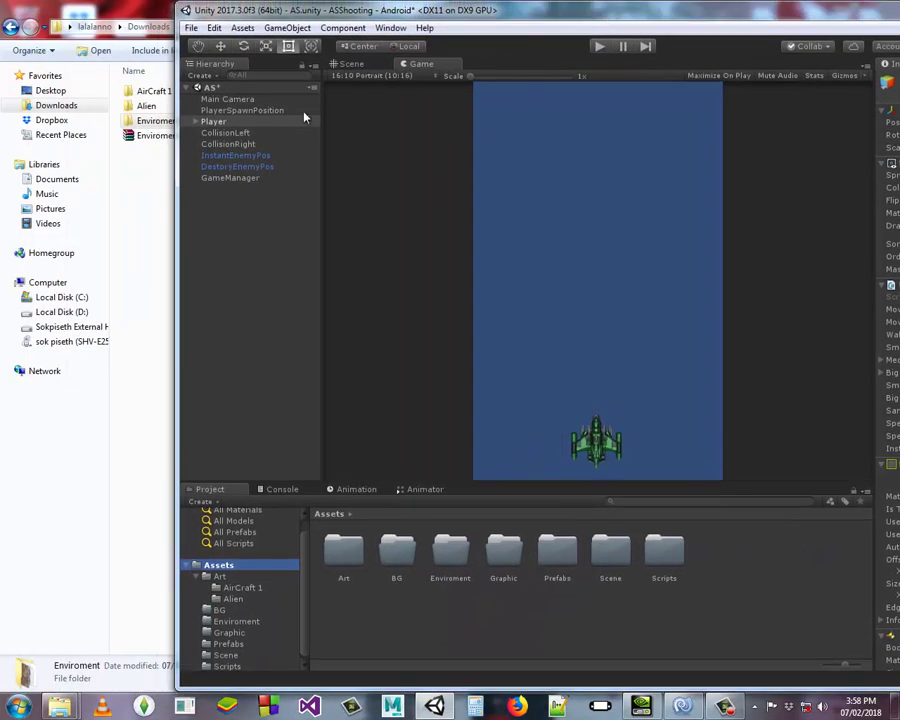
mouse_move(150, 120)
left_mouse_down()
mouse_move(560, 618)
mouse_move(577, 616)
left_mouse_up()
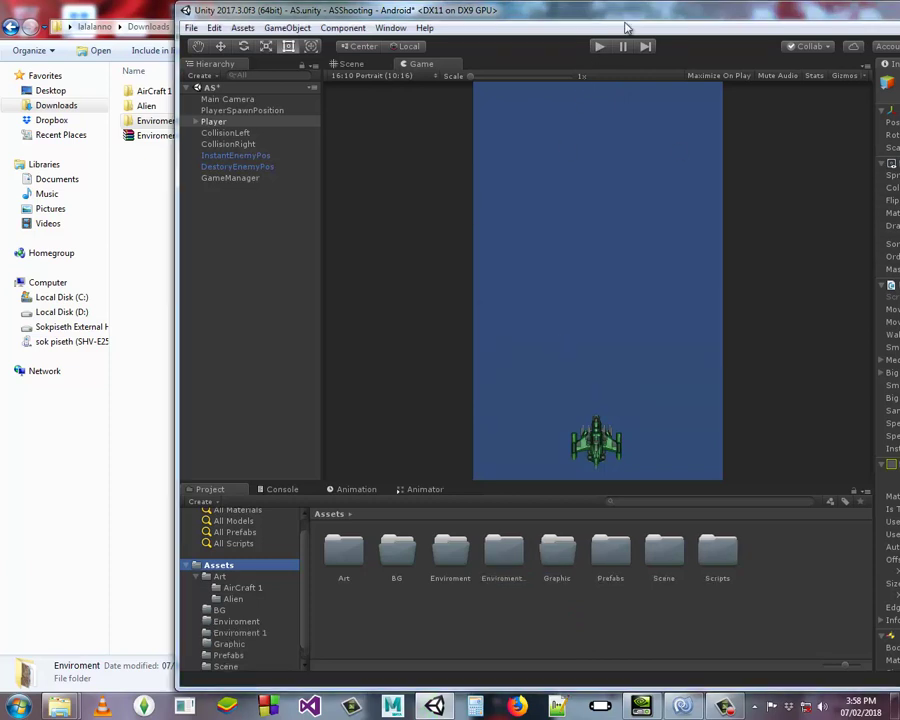
left_click(493, 18)
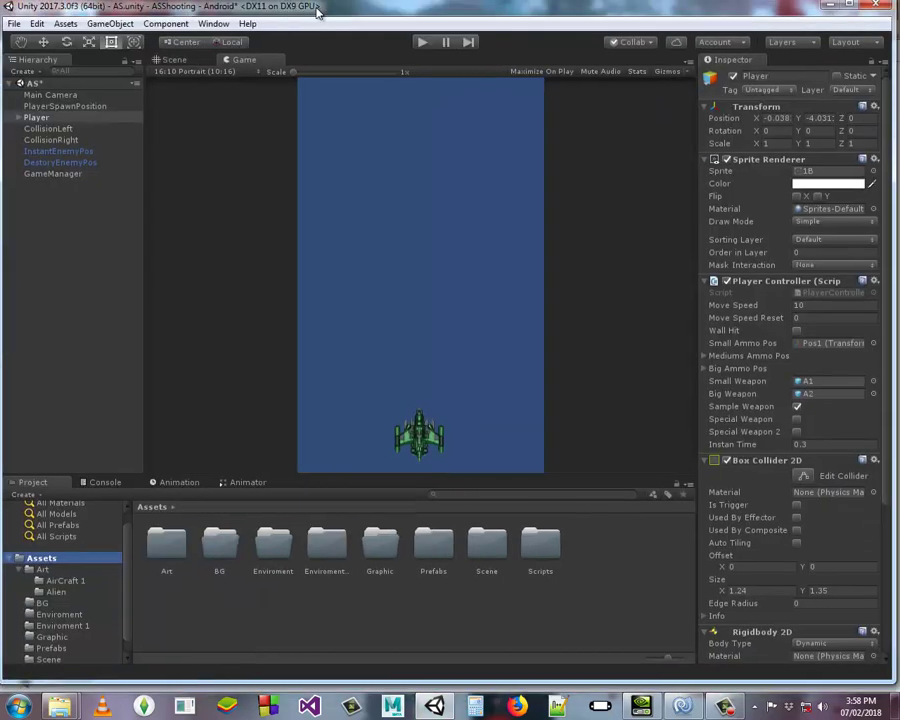
left_click_drag(493, 18, 585, 1)
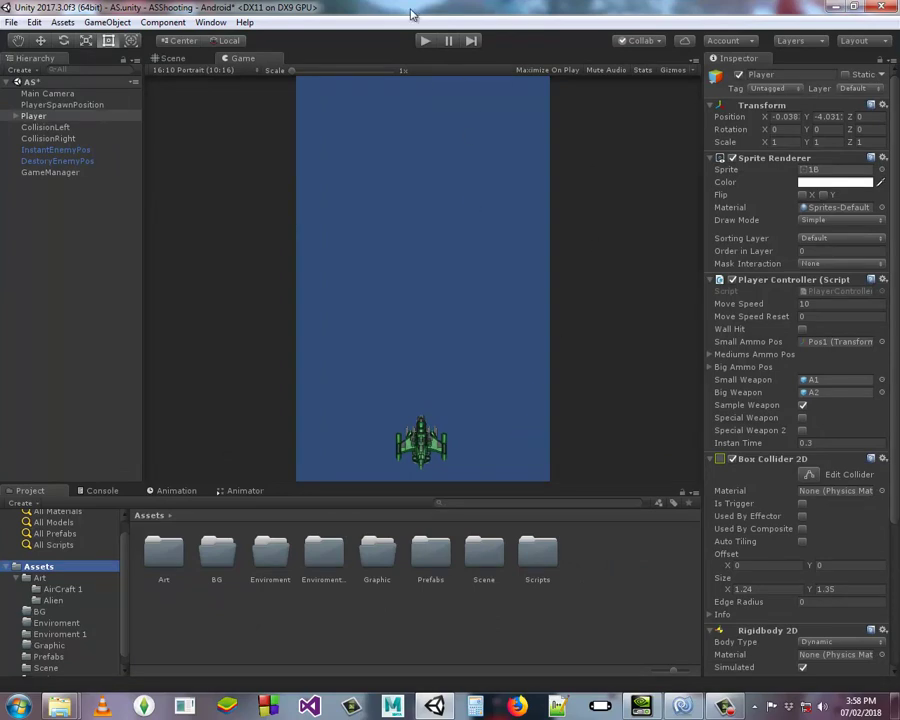
left_click(178, 59)
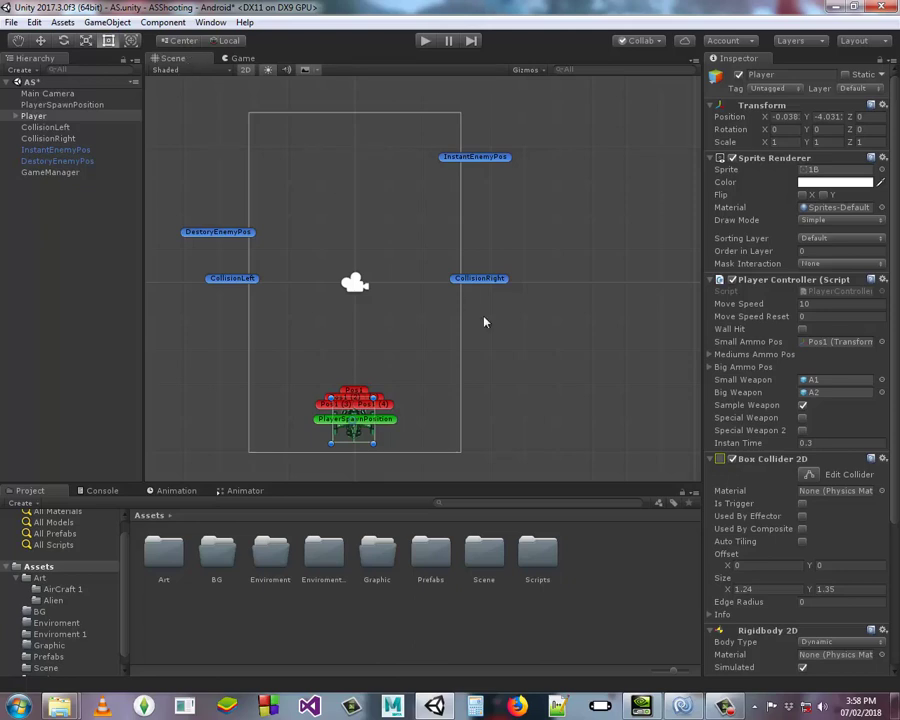
Drag the 151 dirt image from Enviroment 1 into the Scene and preview it in Game view
double_click(338, 566)
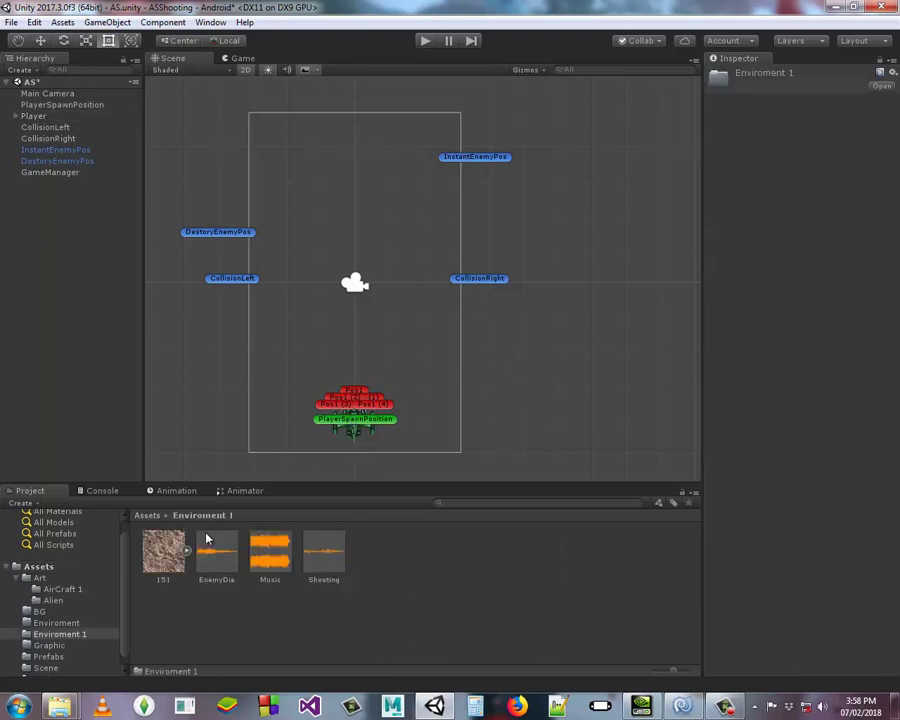
key("q")
mouse_move(163, 551)
left_mouse_down()
mouse_move(437, 278)
mouse_move(402, 310)
left_mouse_up()
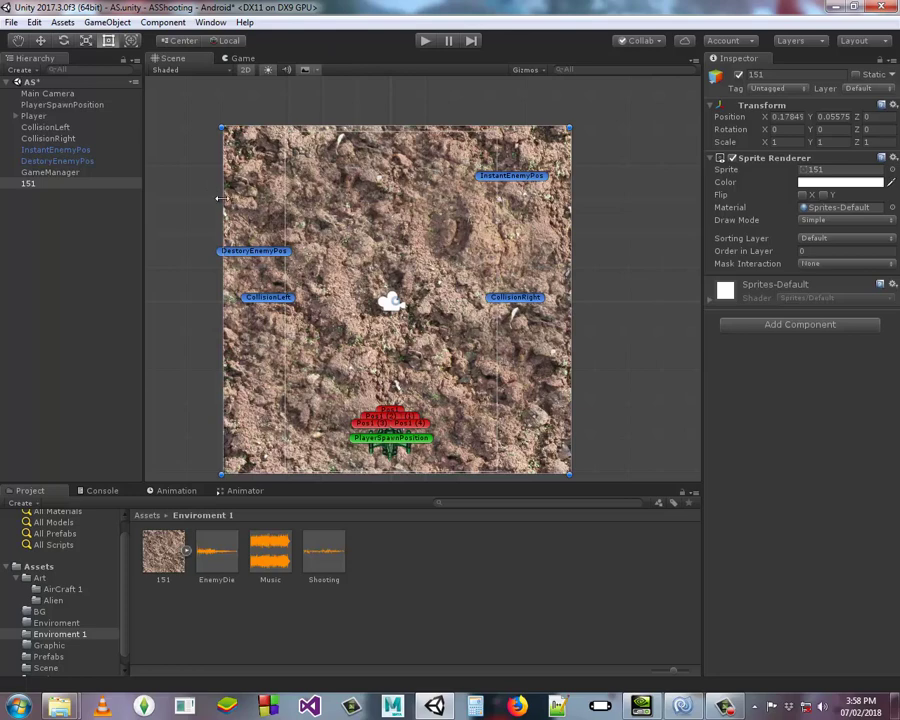
left_click(246, 61)
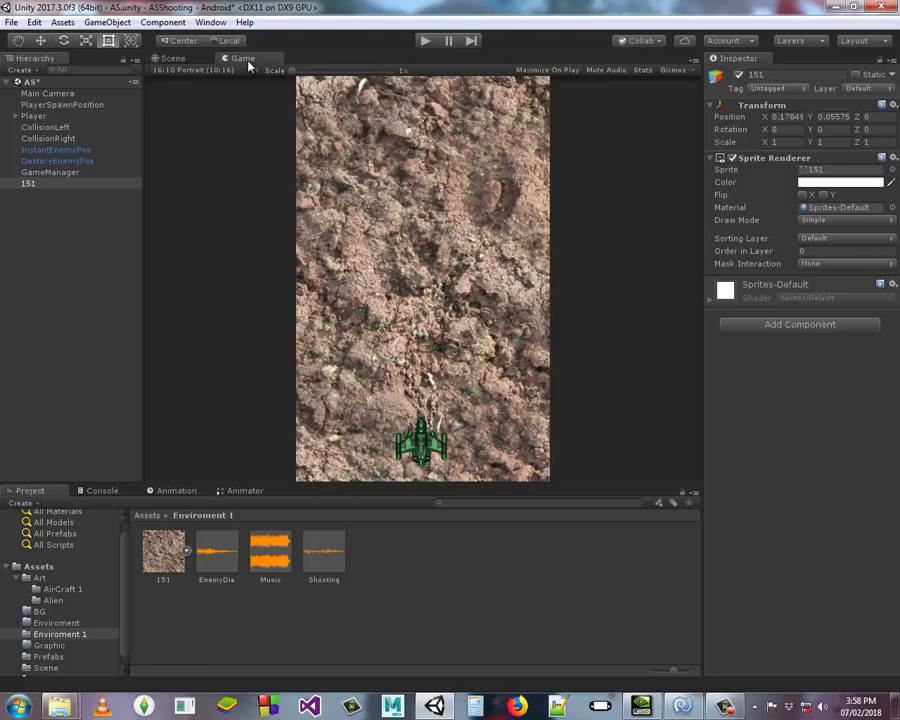
left_click(170, 60)
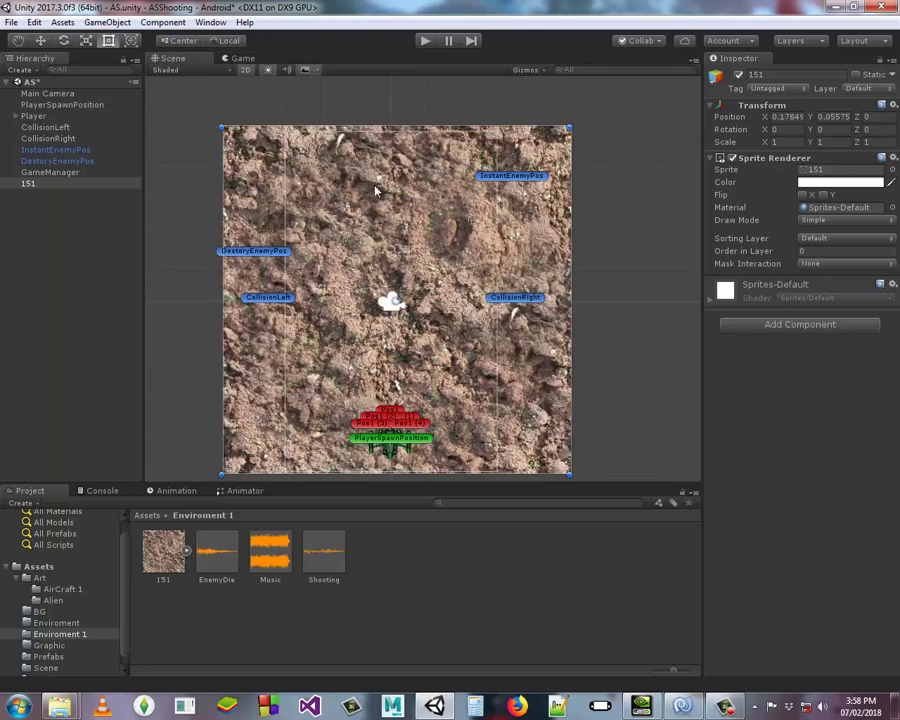
Narrow the 151 sprite's sides to the camera frame width (Scale X 0.60856)
left_click_drag(224, 206, 284, 206)
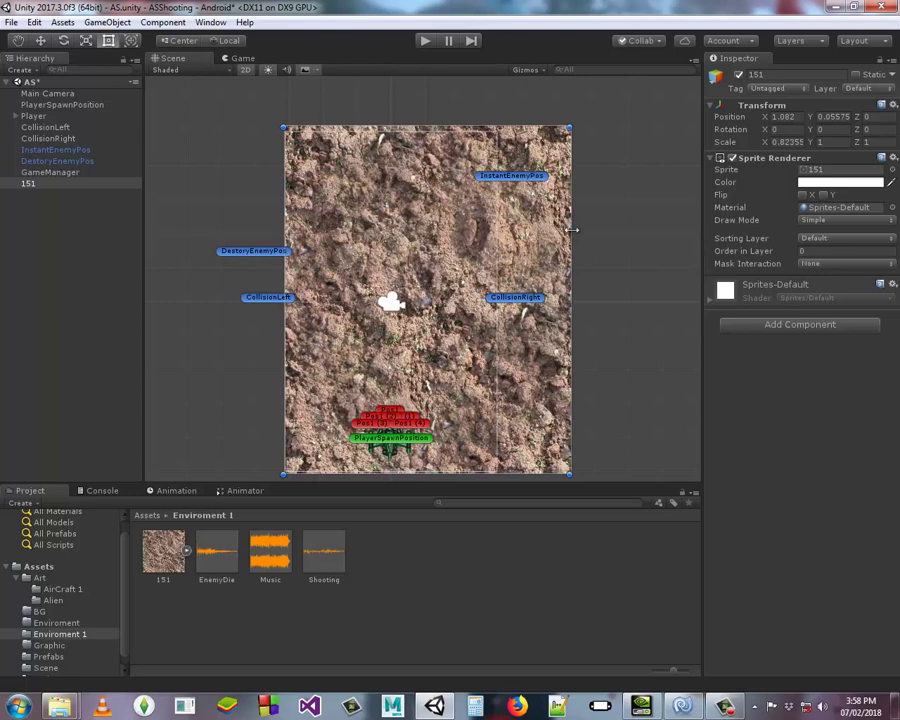
left_click_drag(570, 228, 498, 229)
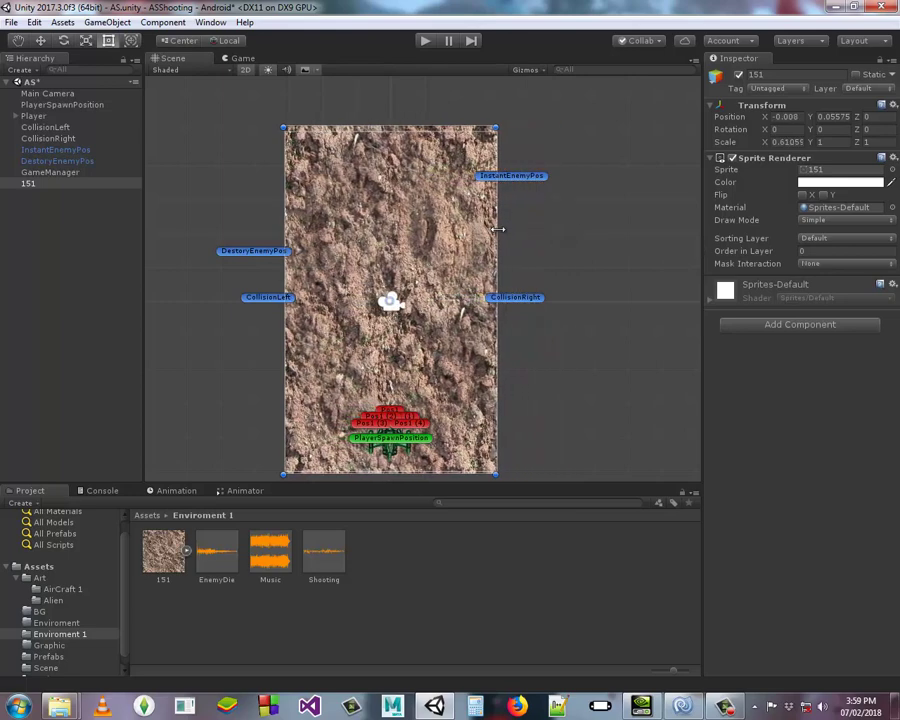
left_click_drag(498, 229, 495, 229)
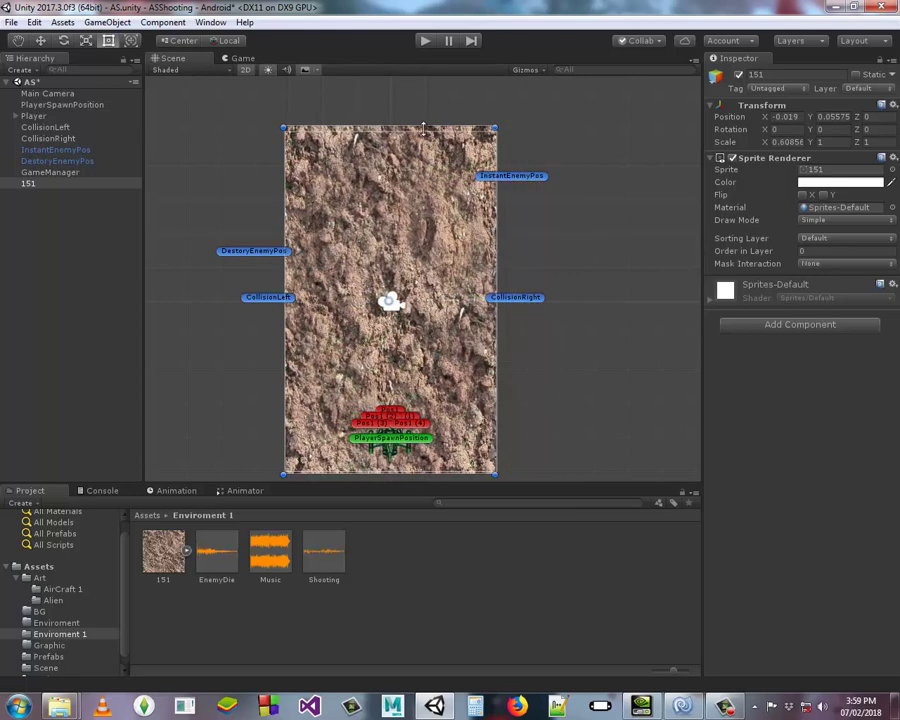
Stretch the sprite's top upward to Scale Y 1.96539 and check the Game view
middle_click_drag(423, 127, 455, 258)
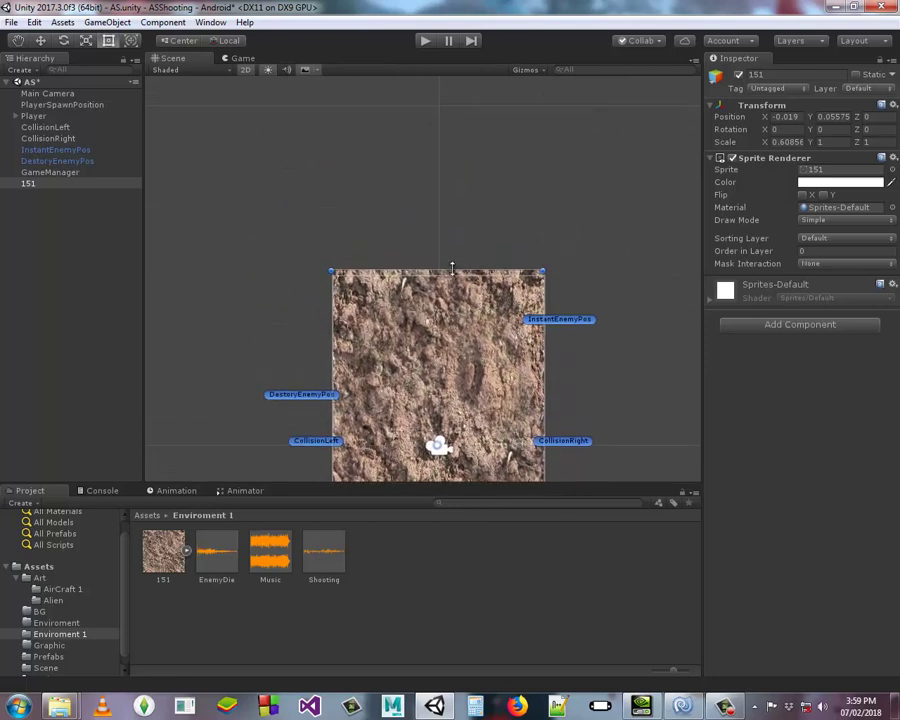
left_click_drag(452, 268, 456, 107)
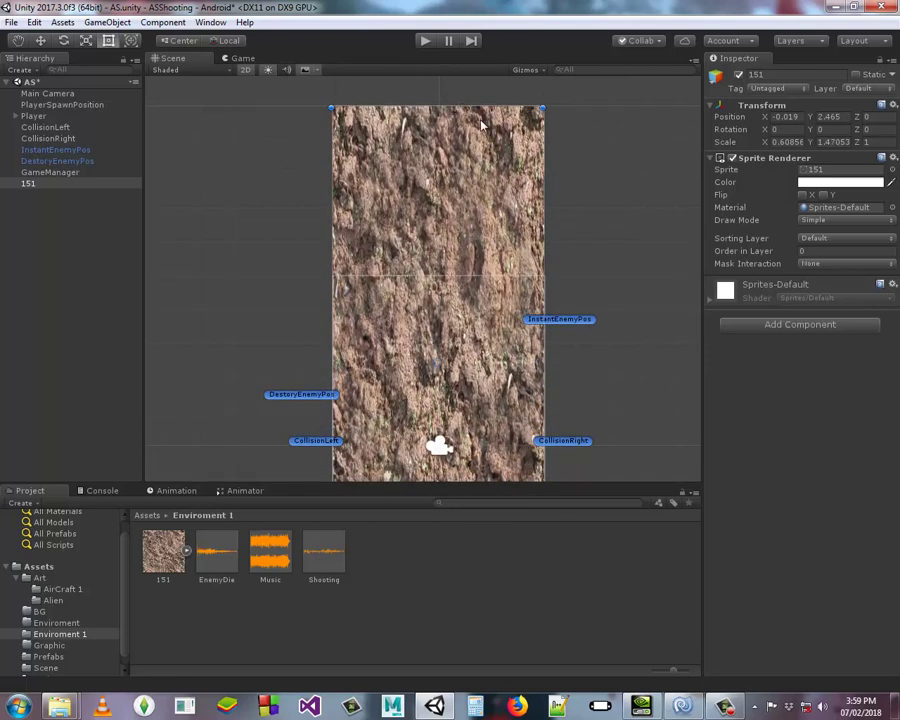
middle_click_drag(481, 124, 486, 318)
left_click_drag(461, 305, 461, 132)
mouse_move(500, 430)
middle_mouse_down()
mouse_move(470, 302)
mouse_move(520, 152)
mouse_move(472, 44)
middle_mouse_up()
left_click(243, 58)
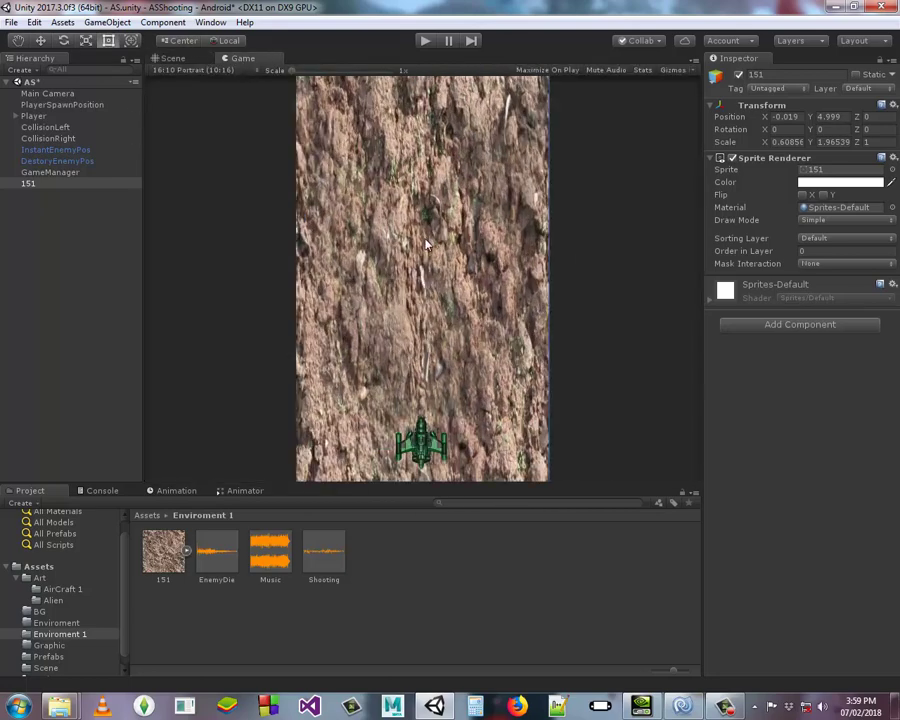
Play the game, steer the ship left and right with the arrow keys, then stop
left_click(425, 42)
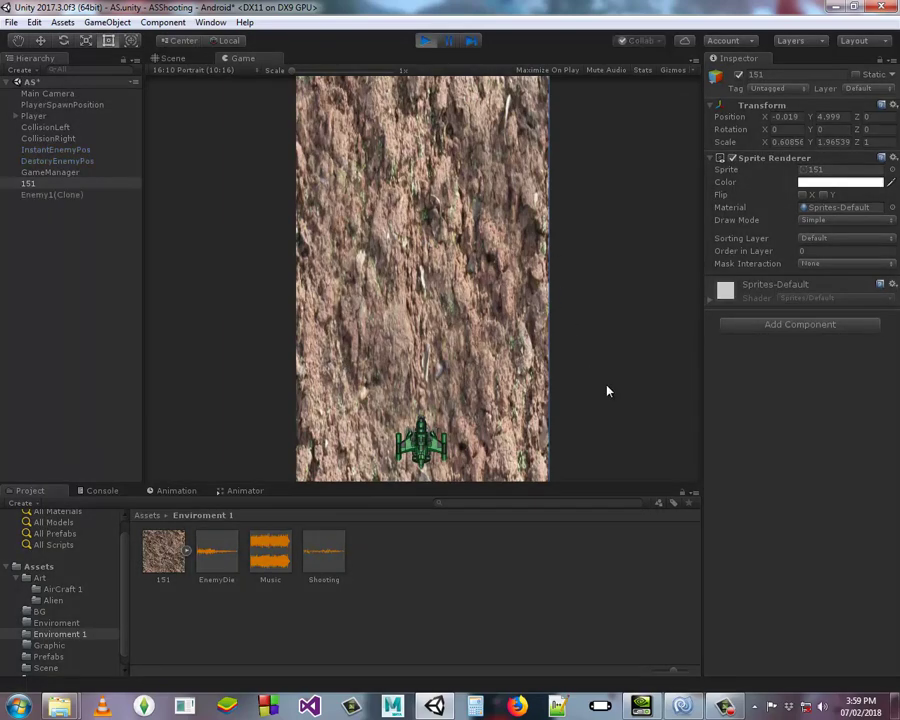
key("Right")
key("Left")
key("Right")
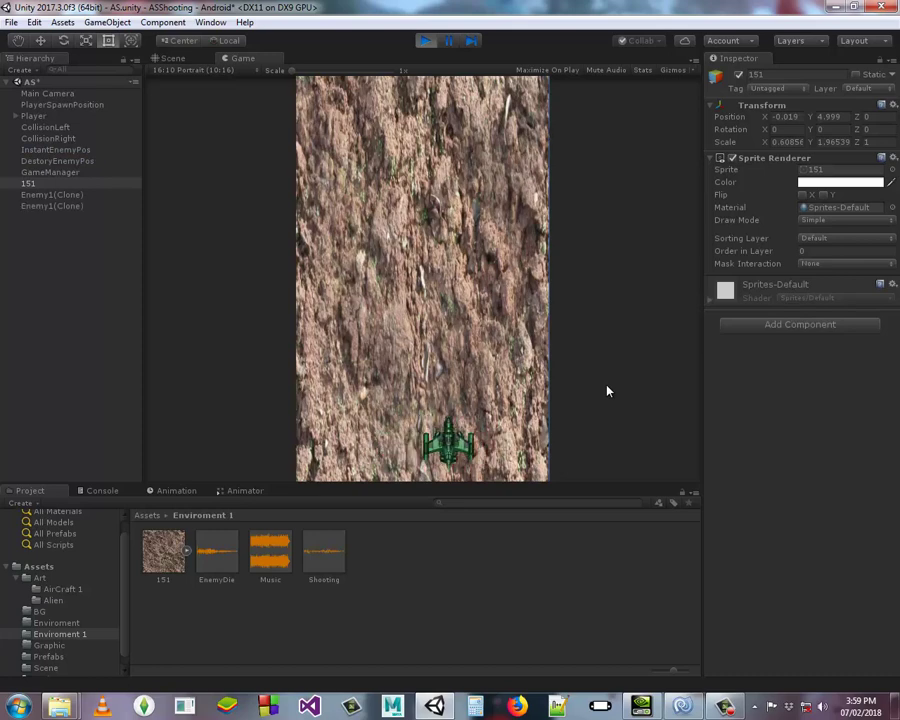
key("Left")
key("Right")
key("Left")
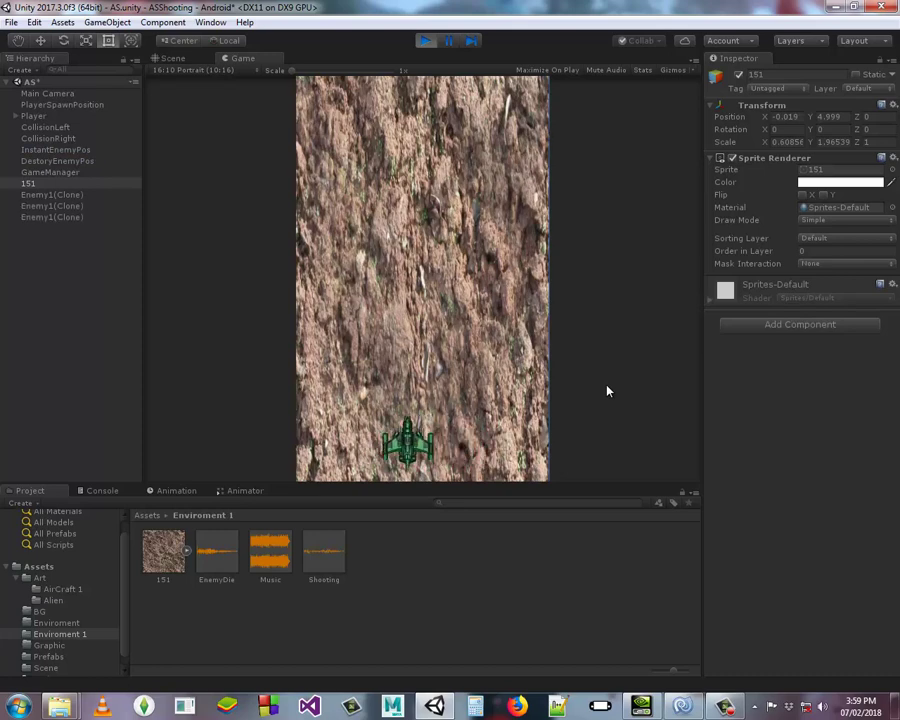
key("Right")
key("Left")
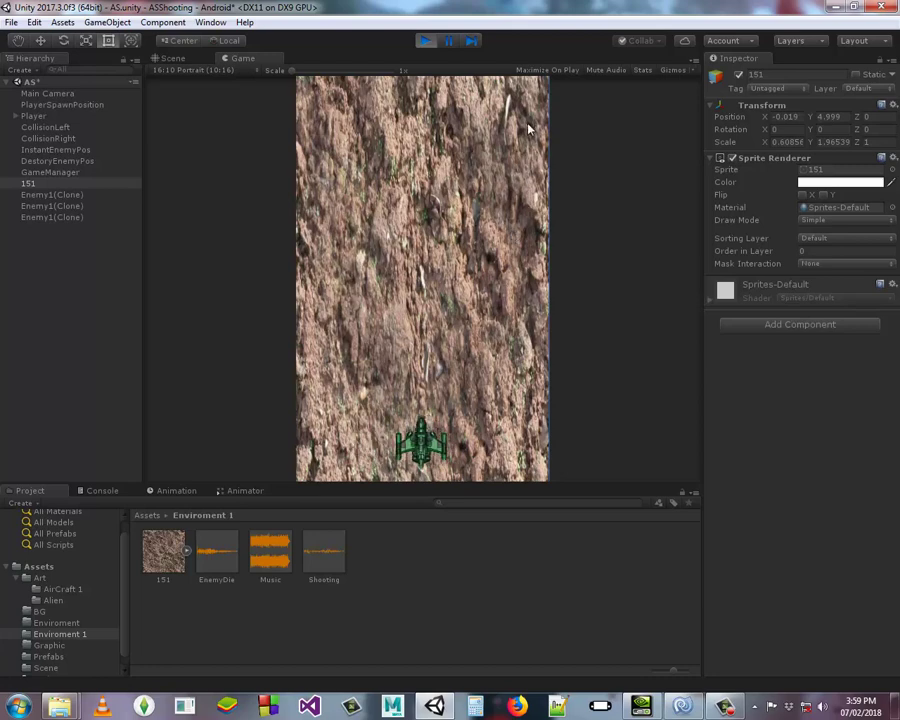
left_click(430, 44)
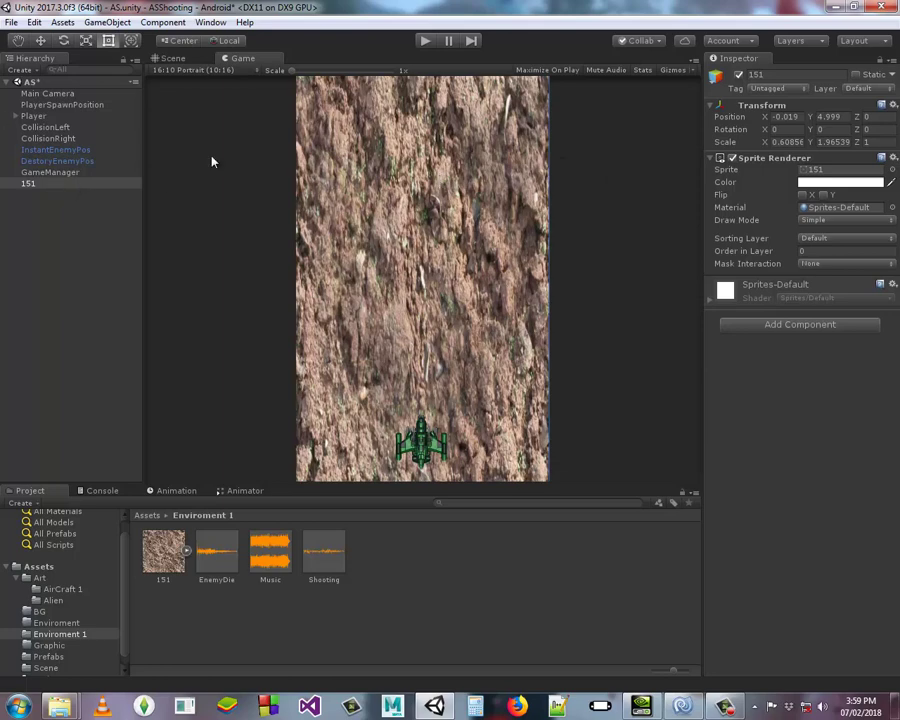
Rename the 151 background sprite to BG
left_click(35, 186)
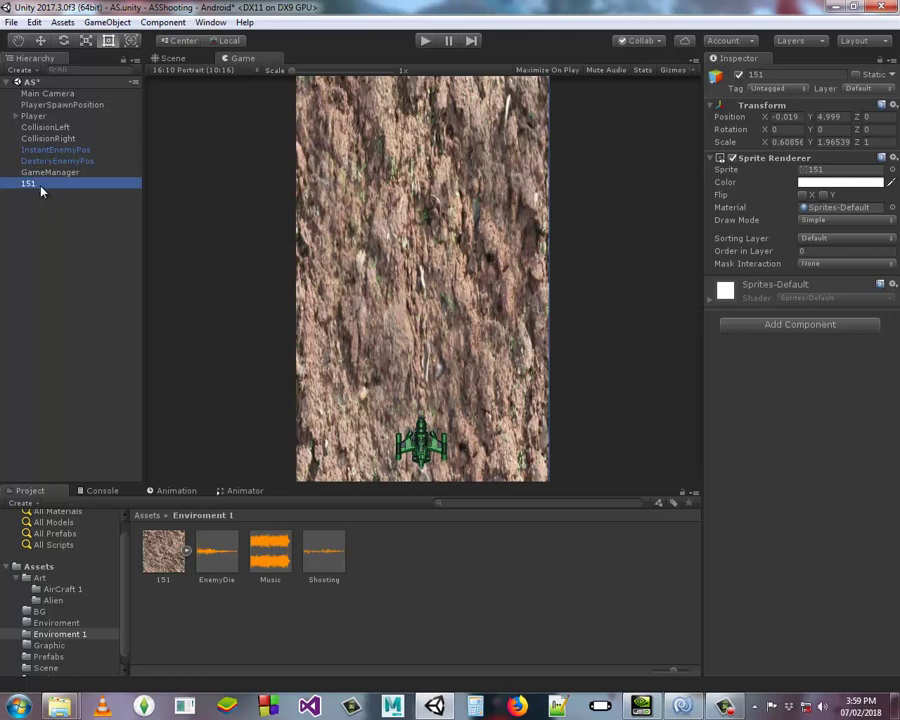
left_click(41, 186)
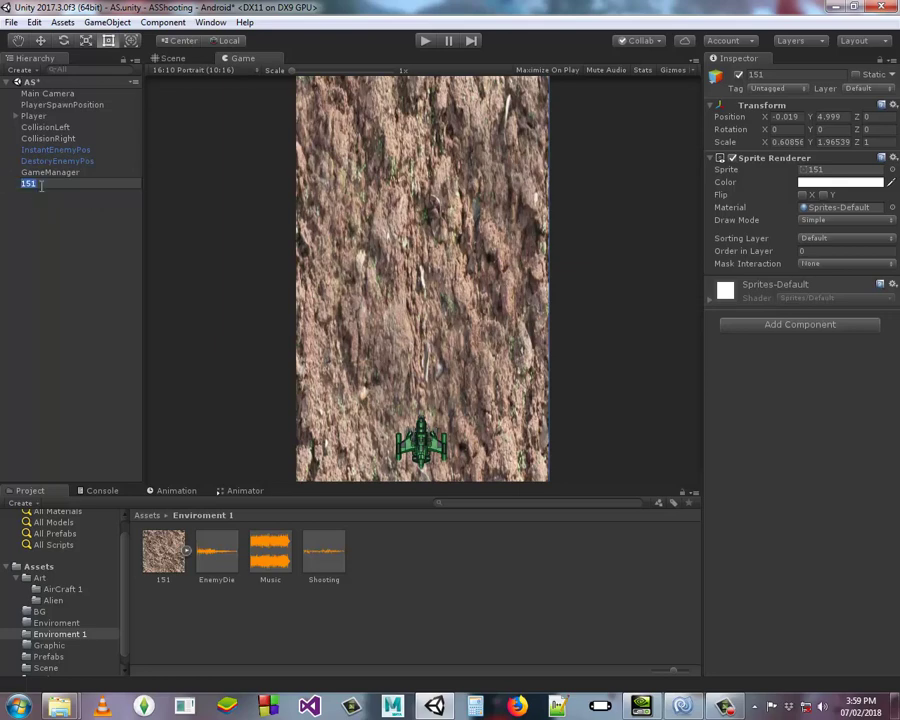
type("BG")
key("Return")
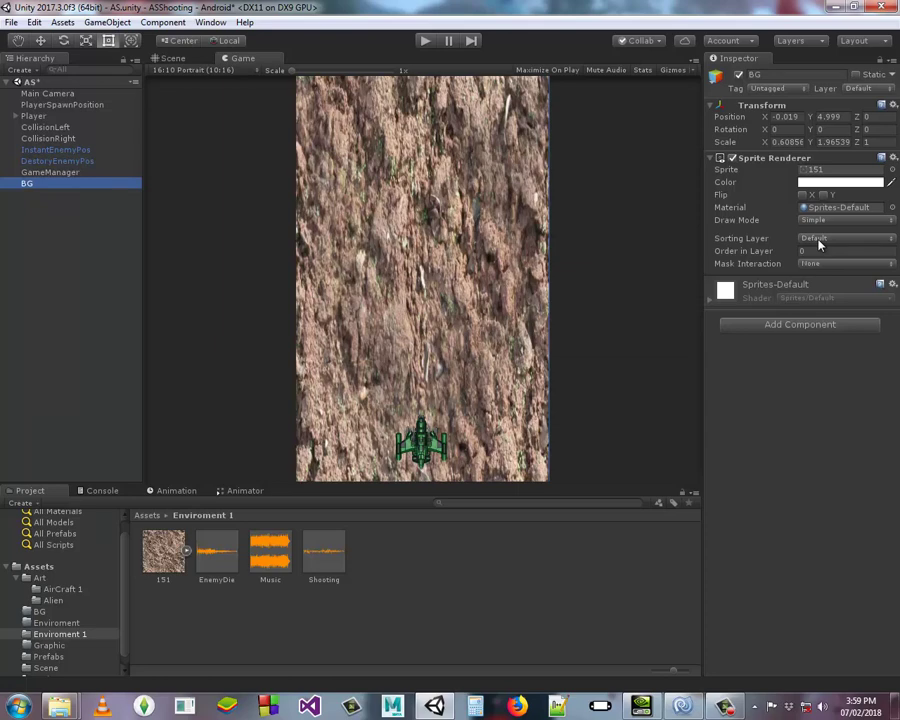
Add a new sorting layer named BG
left_click(819, 245)
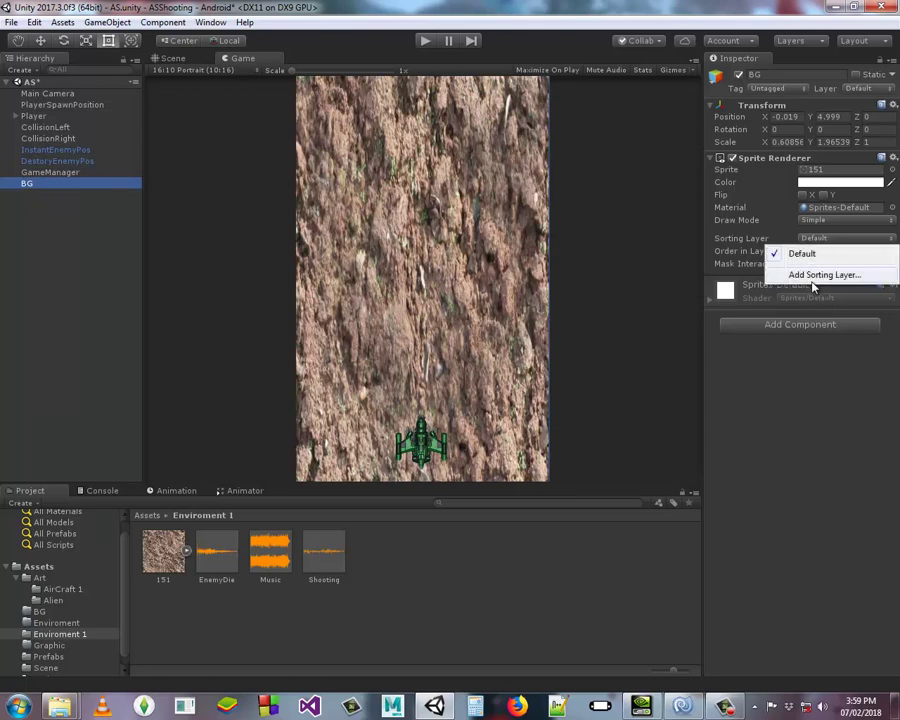
left_click(813, 276)
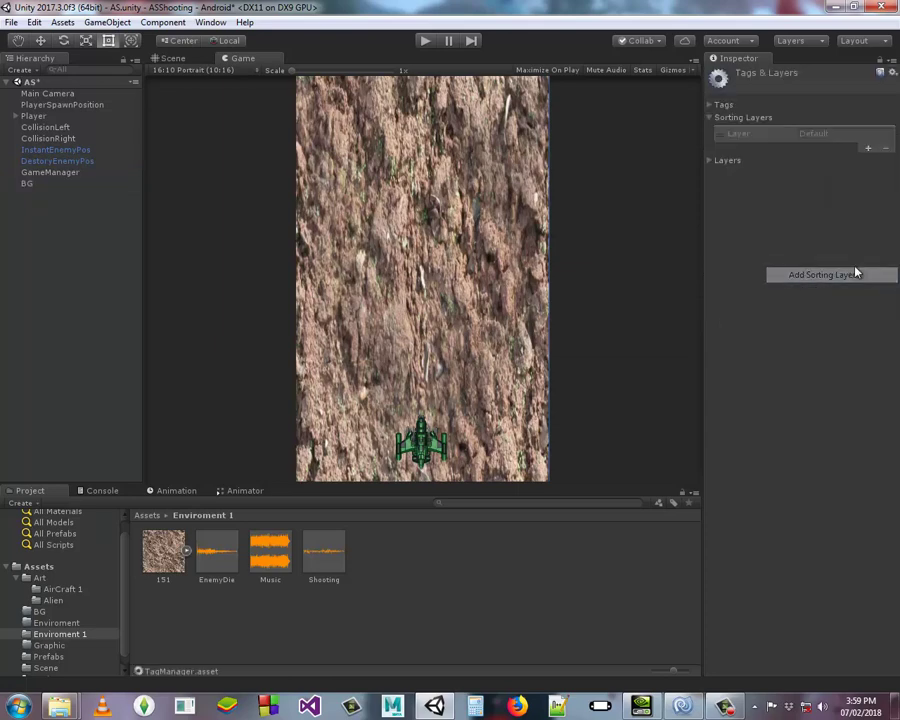
left_click(868, 148)
left_click(858, 148)
type("b")
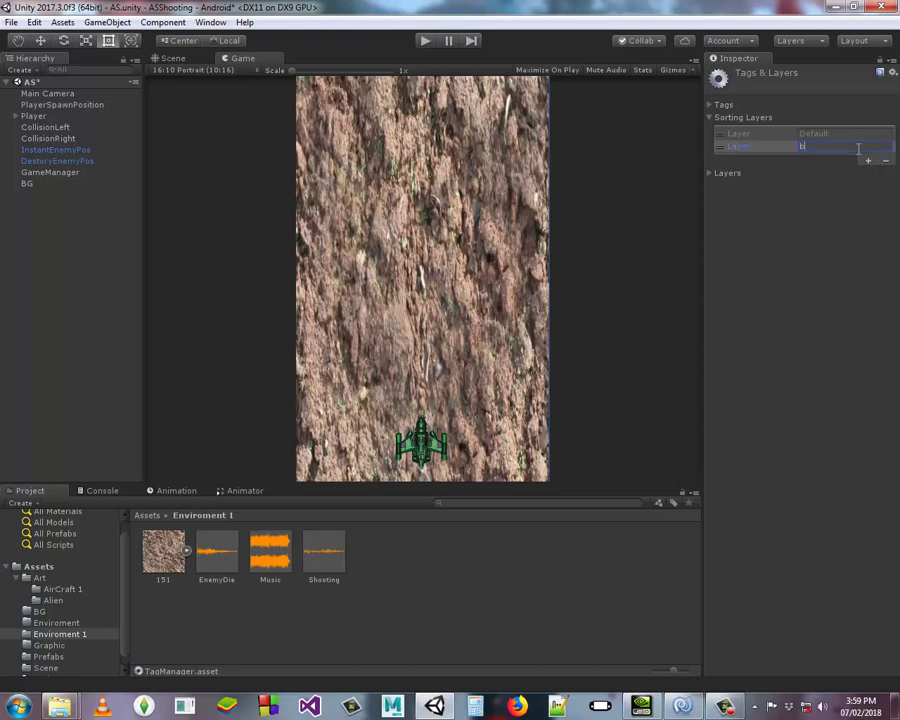
type("BG")
Put the BG sprite on the BG sorting layer, order it ahead of Default, and play-test
left_click(25, 186)
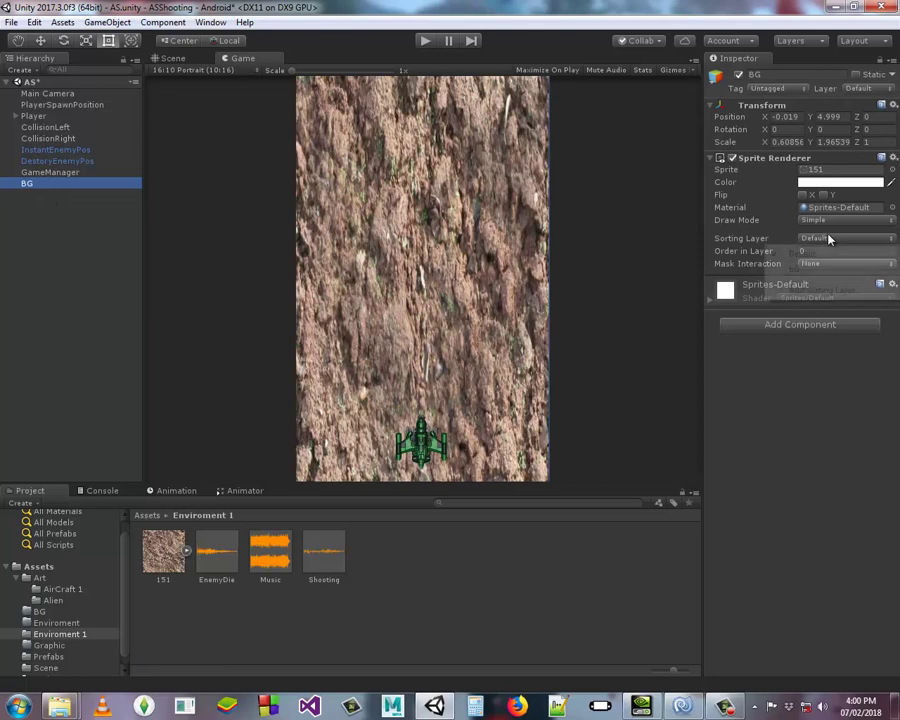
left_click(806, 268)
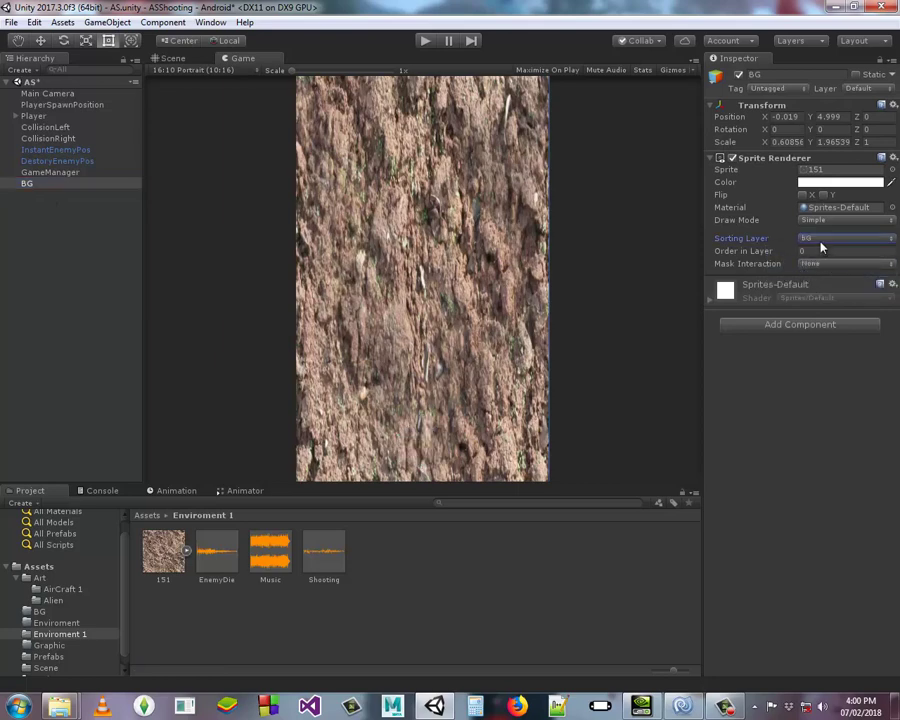
left_click(822, 244)
left_click(825, 290)
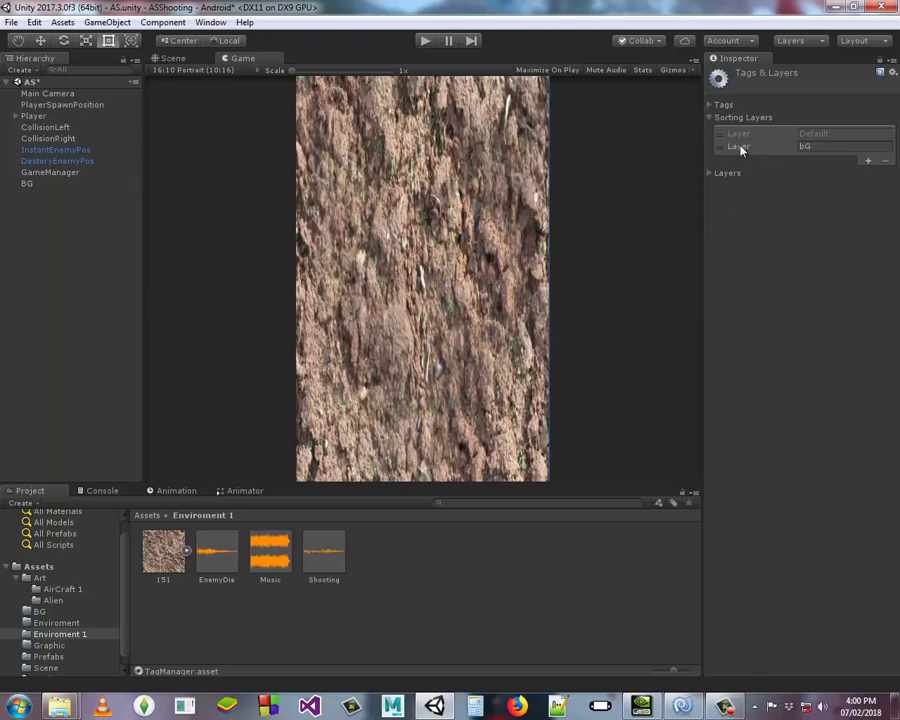
left_click_drag(741, 148, 743, 137)
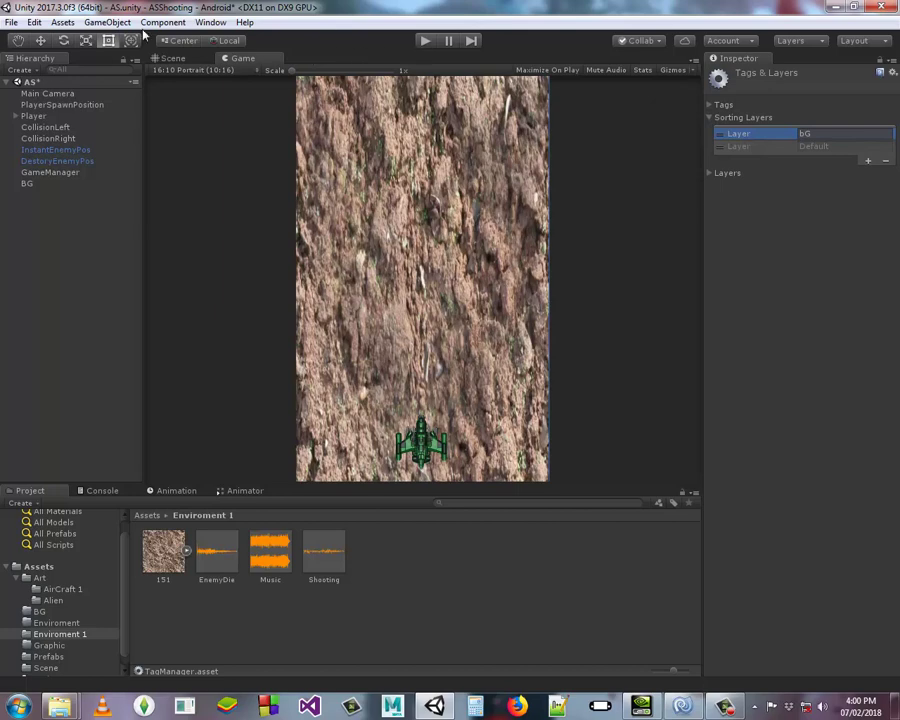
left_click(423, 42)
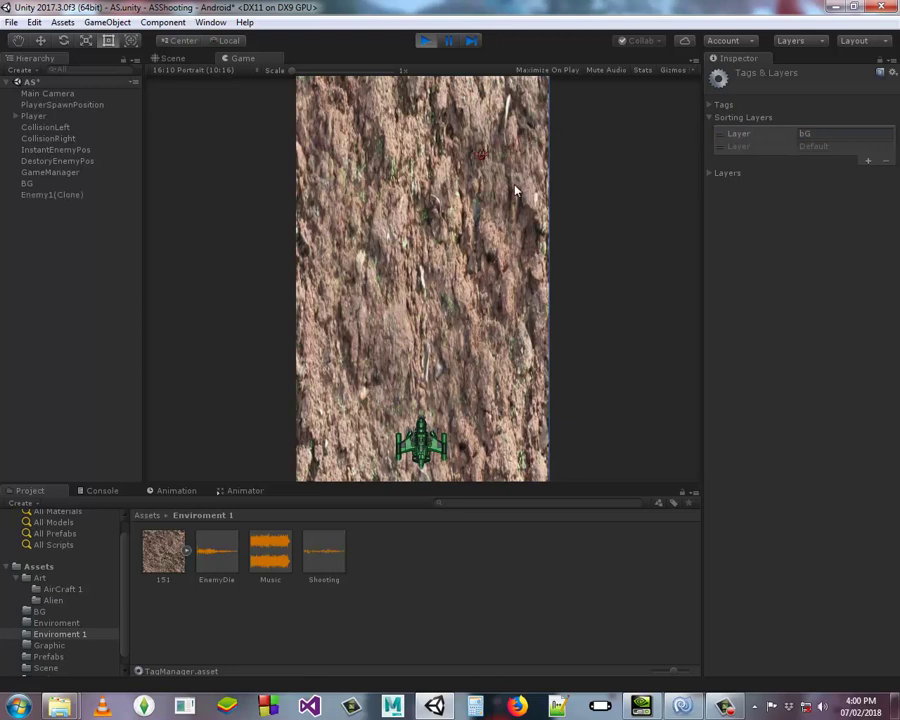
key("Left")
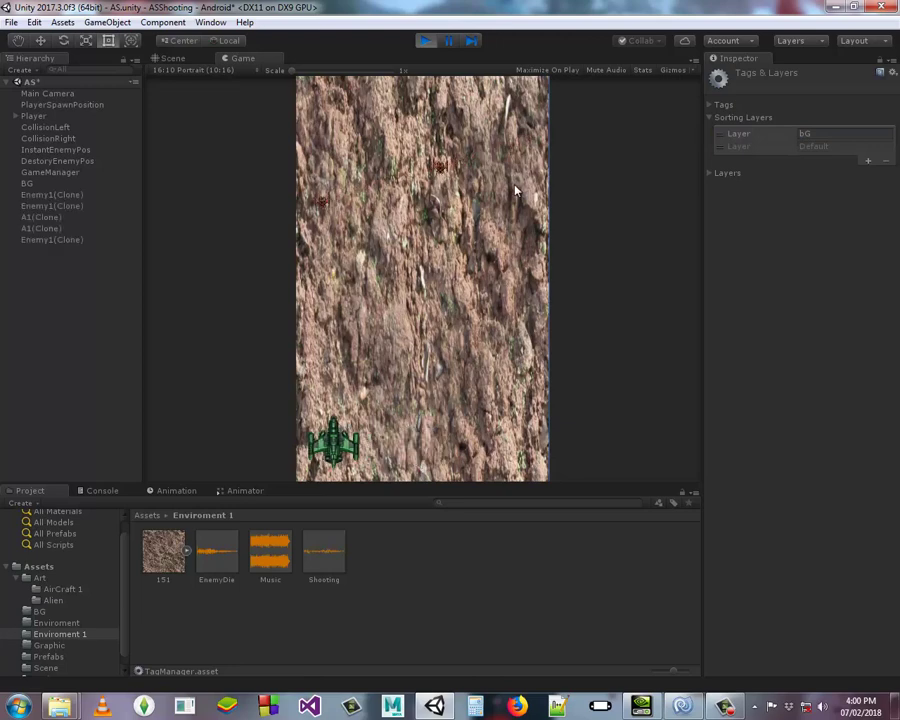
key("Right")
key("Left")
key("Right")
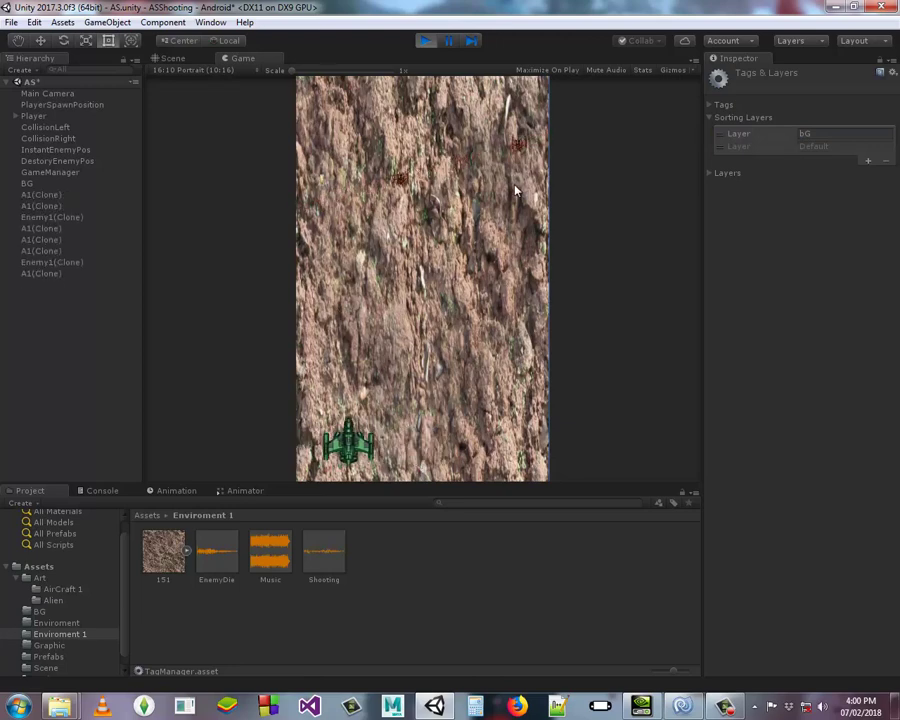
key("Left")
key("Right")
key("Left")
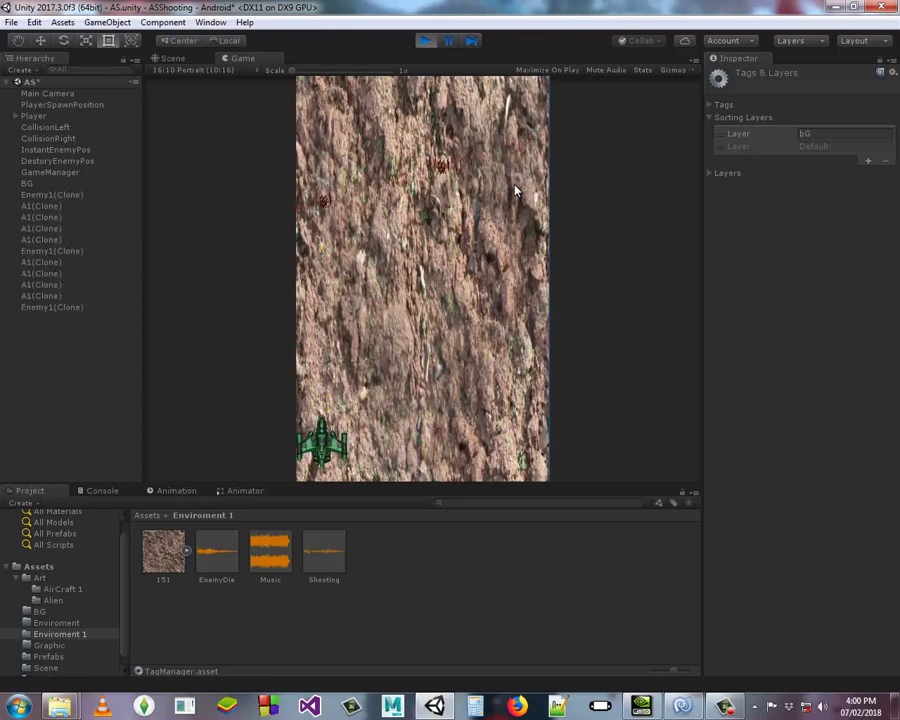
key("Right")
key("Right")
key("Left")
key("Right")
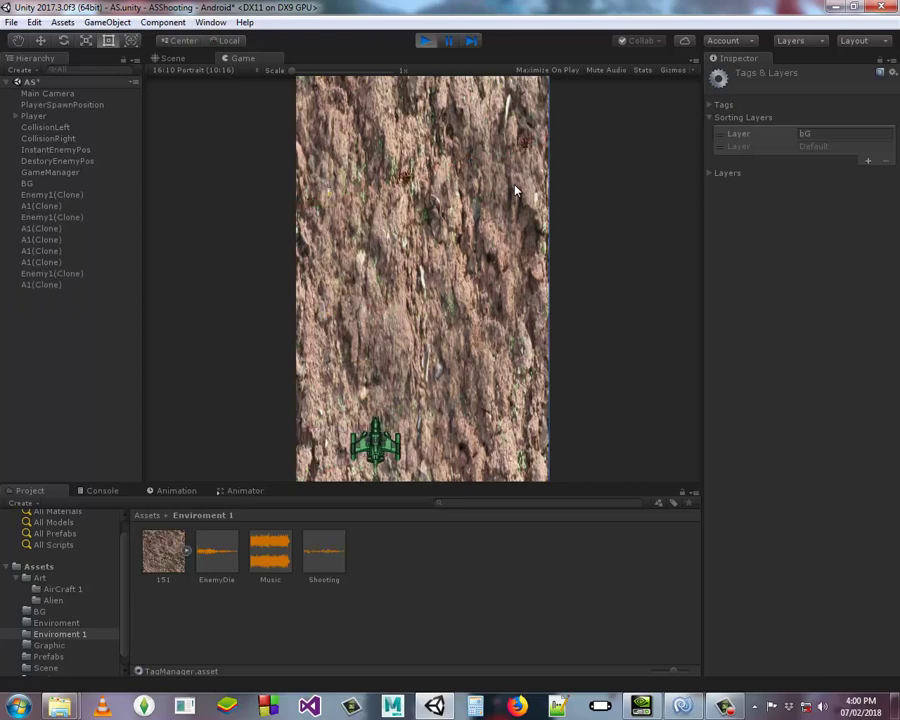
left_click(425, 44)
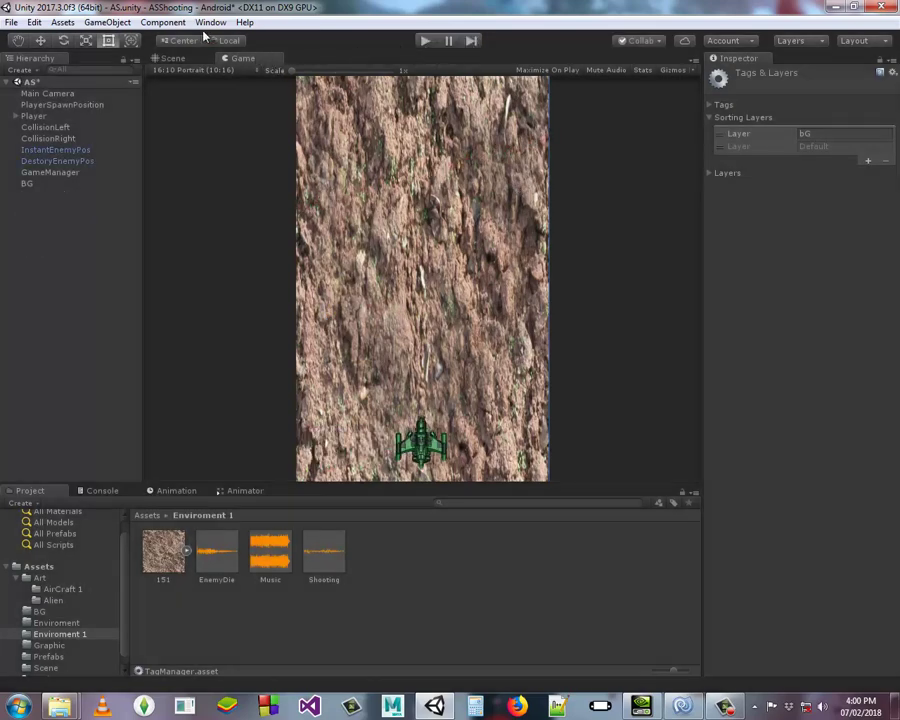
Pan and zoom out the Scene view to frame the whole BG sprite, then select BG
left_click(183, 62)
mouse_move(517, 228)
middle_mouse_down()
mouse_move(577, 438)
mouse_move(479, 480)
middle_mouse_up()
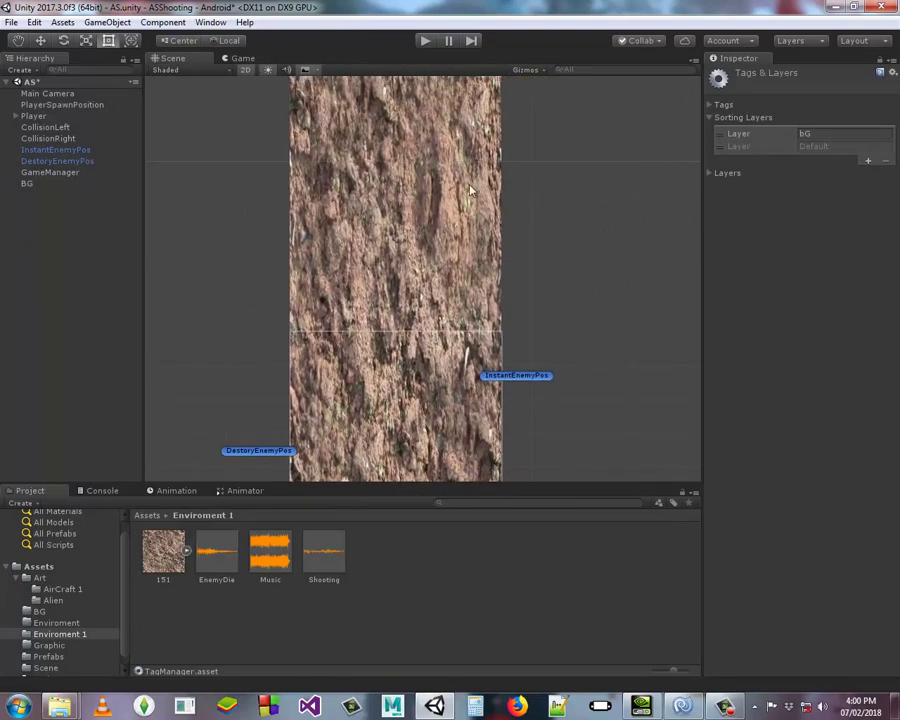
mouse_move(470, 190)
middle_mouse_down()
mouse_move(421, 393)
mouse_move(538, 318)
mouse_move(595, 195)
mouse_move(484, 283)
mouse_move(416, 197)
middle_mouse_up()
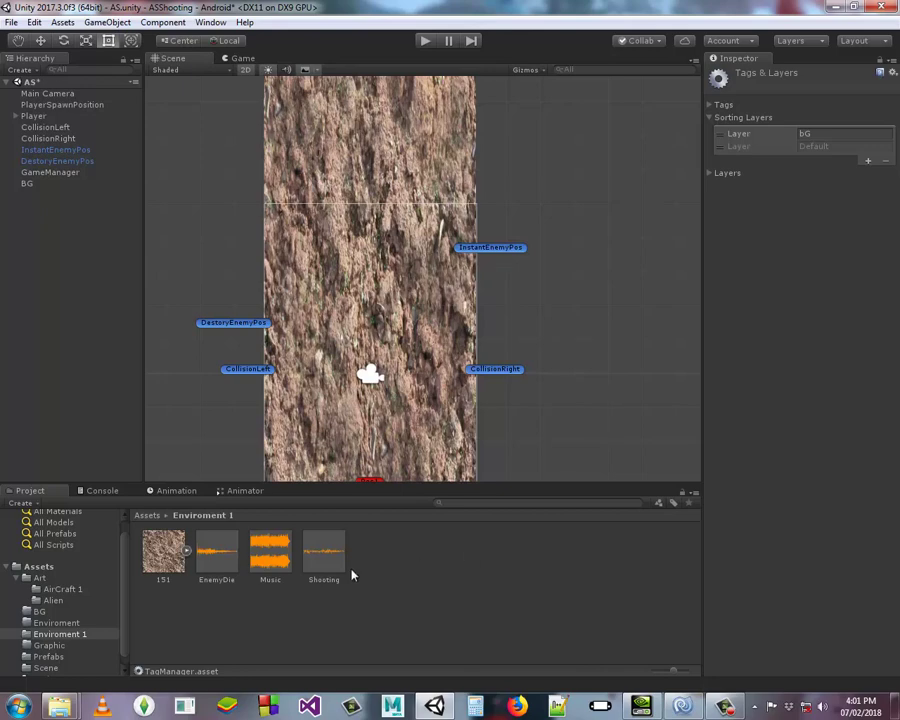
middle_click_drag(454, 292, 476, 460)
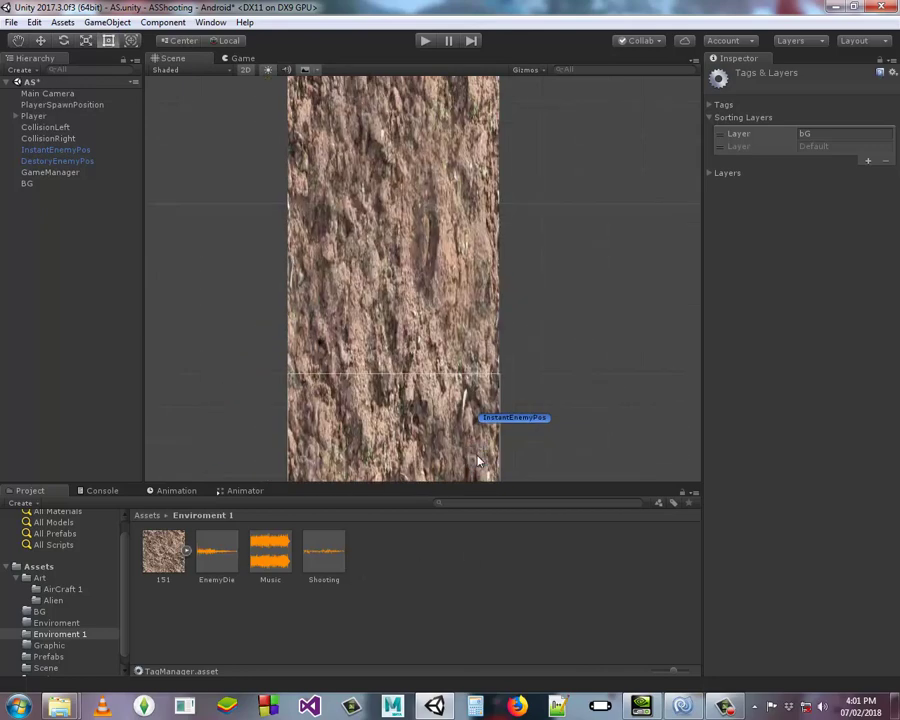
scroll(478, 458, "down", 2)
scroll(478, 458, "down", 2)
middle_click_drag(420, 420, 360, 386)
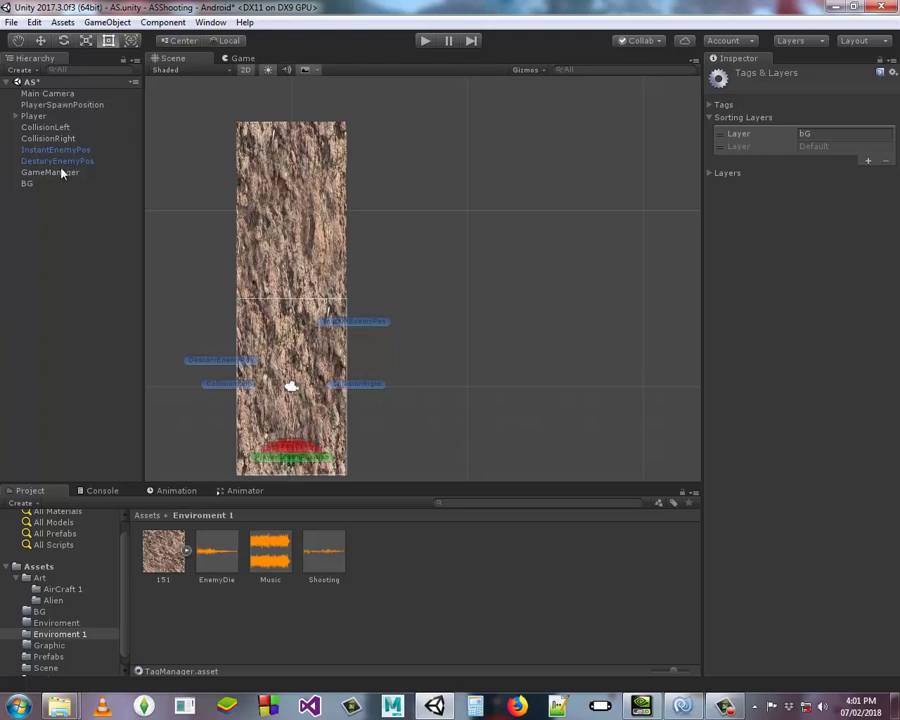
left_click(26, 183)
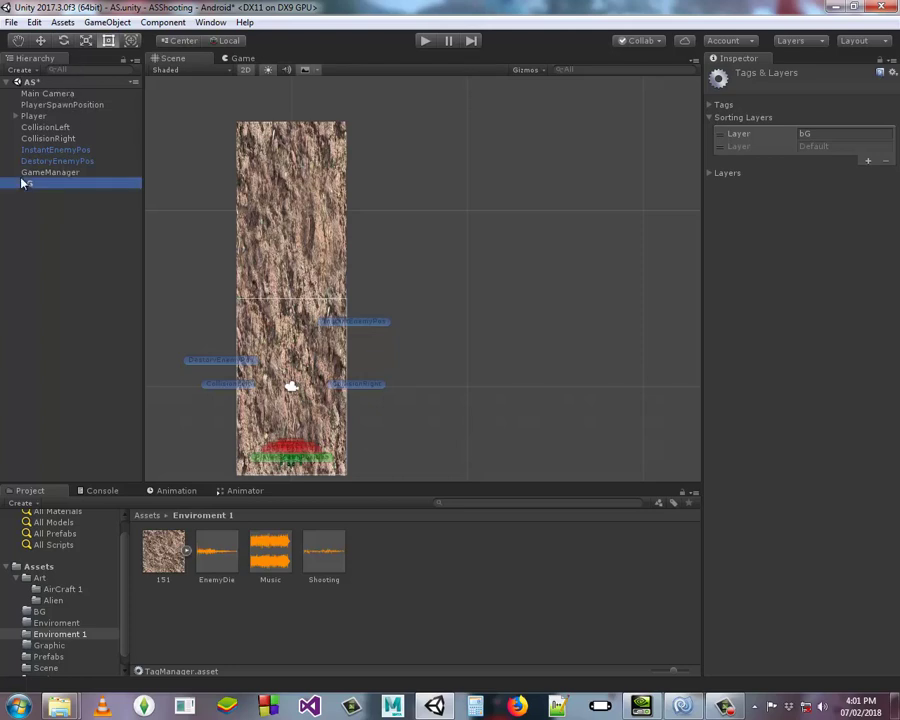
With the Move tool, lower the BG sprite and check it in the Game view
left_click(41, 40)
mouse_move(274, 240)
middle_mouse_down()
mouse_move(368, 202)
mouse_move(374, 231)
middle_mouse_up()
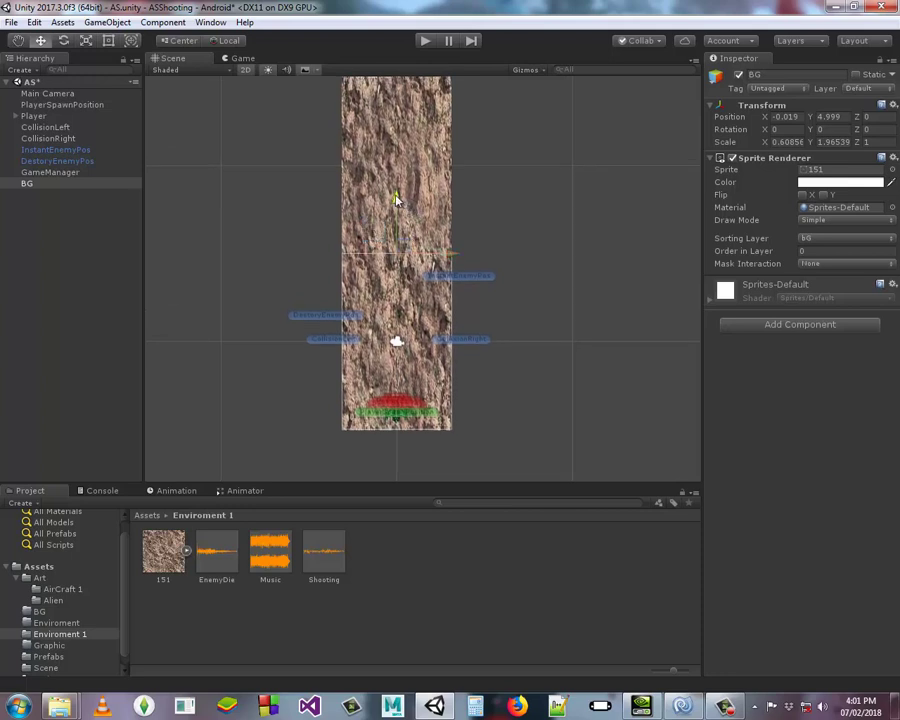
left_click_drag(397, 199, 396, 236)
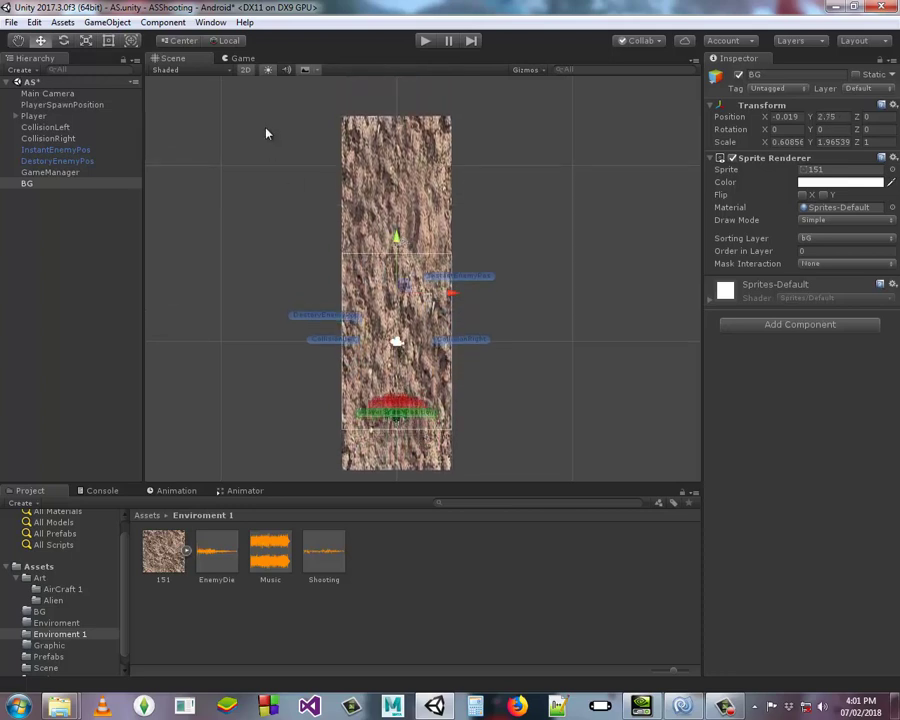
left_click(243, 59)
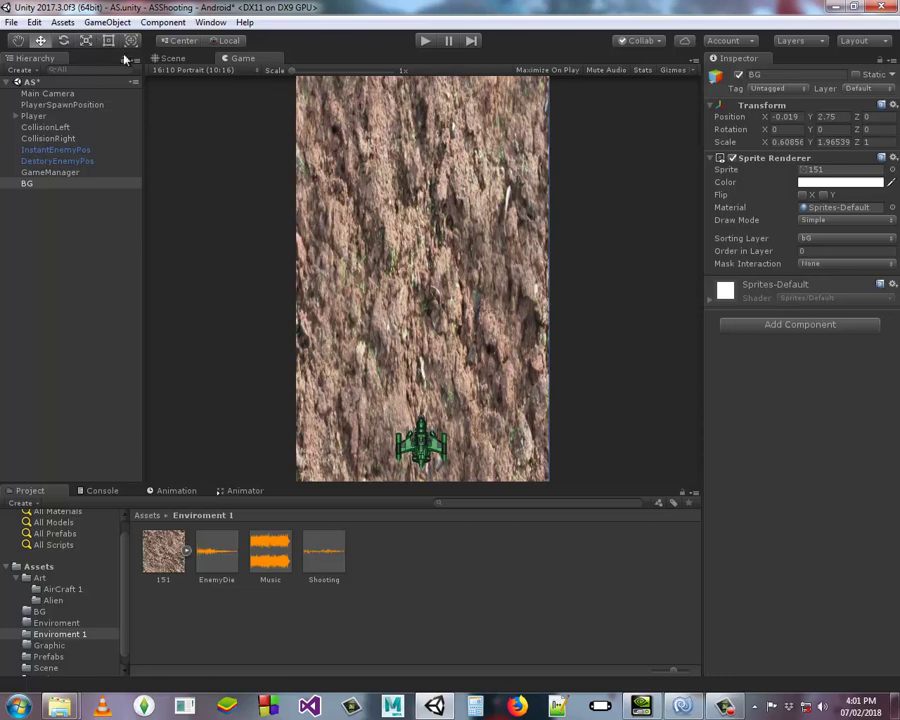
left_click(172, 58)
Drag BG down to about Y -5.19, then back up to settle at Y 4.96
middle_click_drag(396, 362, 357, 237)
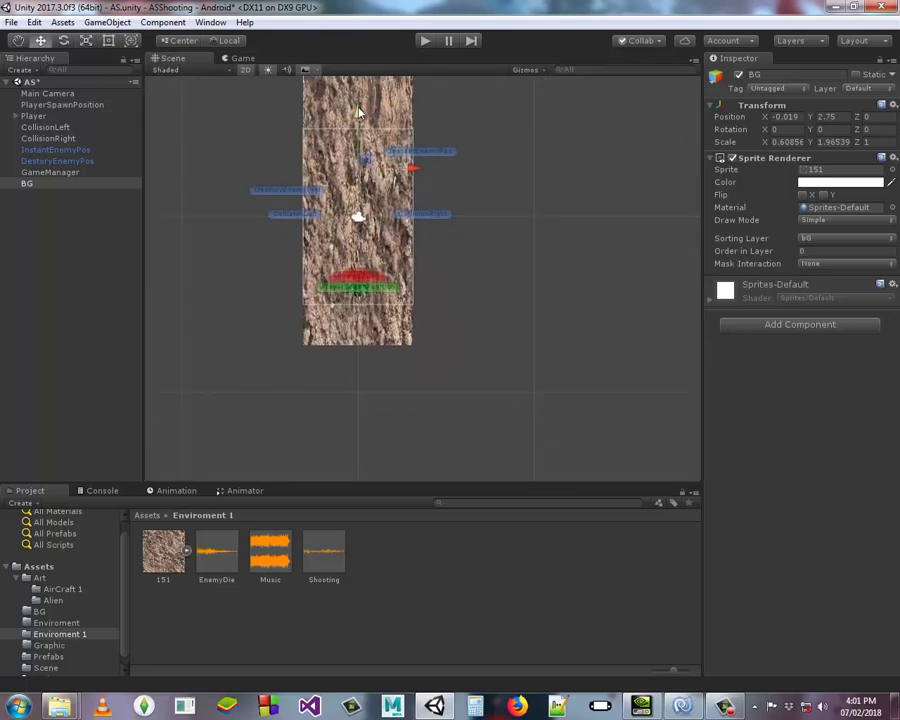
left_click_drag(357, 108, 377, 249)
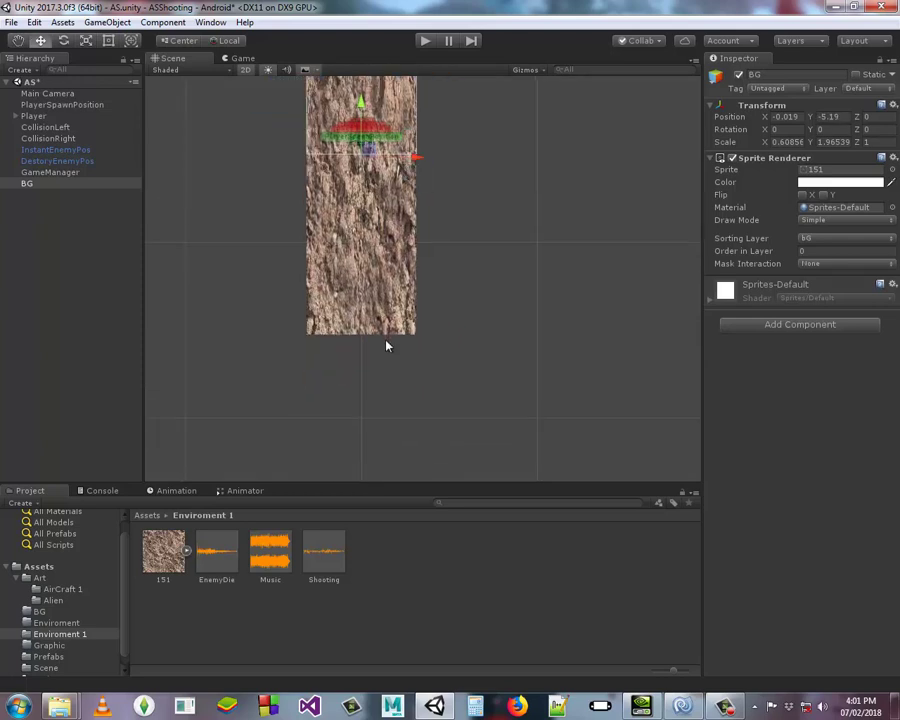
left_click_drag(377, 249, 359, 287)
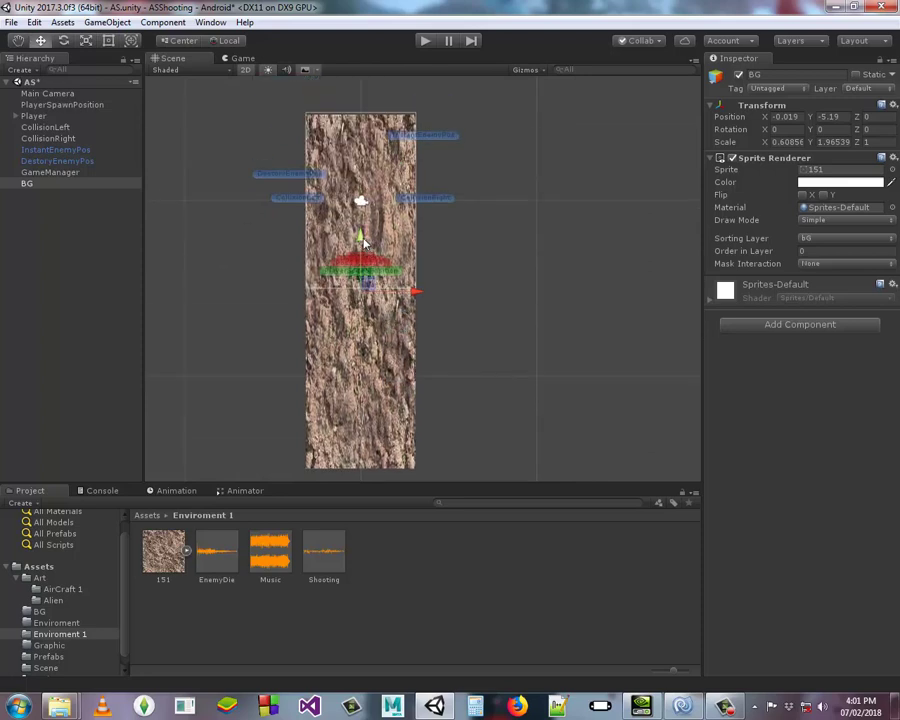
mouse_move(365, 242)
left_mouse_down()
mouse_move(376, 199)
mouse_move(366, 66)
left_mouse_up()
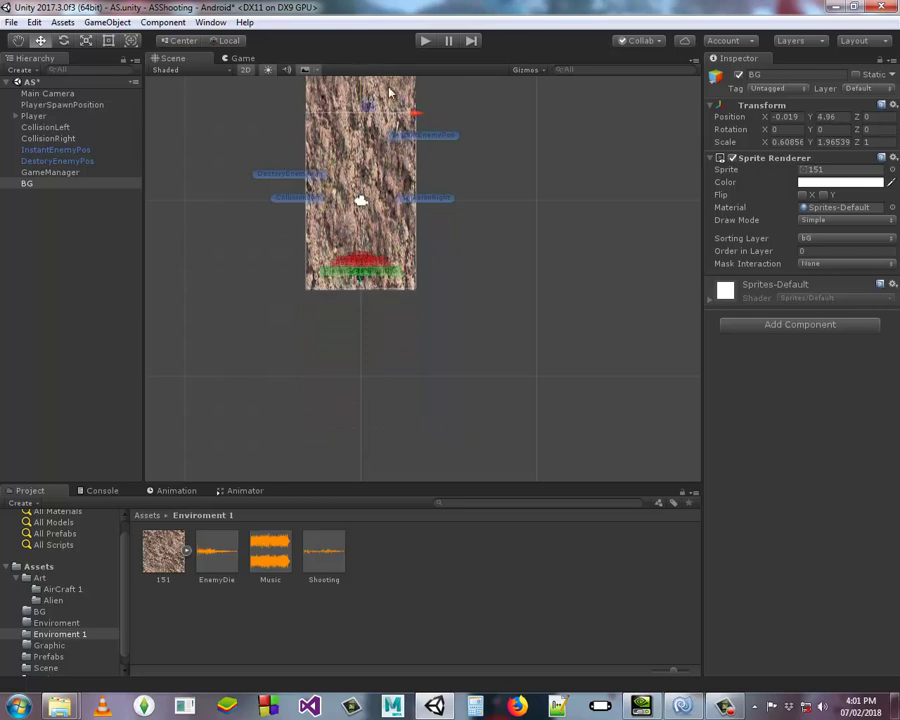
mouse_move(436, 166)
middle_mouse_down()
mouse_move(370, 333)
mouse_move(460, 336)
mouse_move(478, 311)
mouse_move(432, 347)
middle_mouse_up()
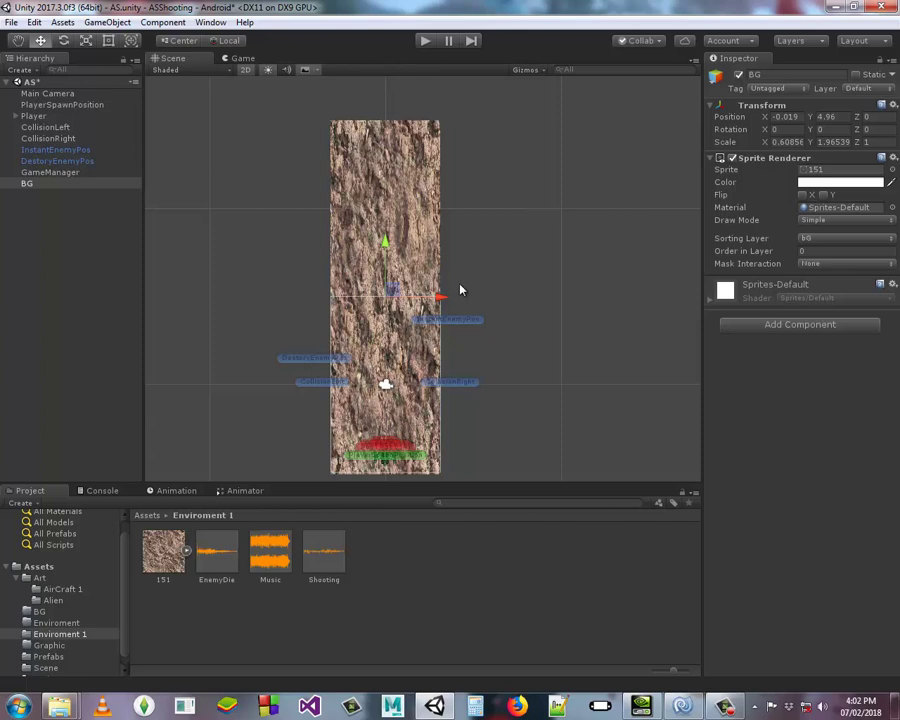
mouse_move(420, 368)
middle_mouse_down()
mouse_move(495, 310)
mouse_move(545, 322)
mouse_move(520, 225)
middle_mouse_up()
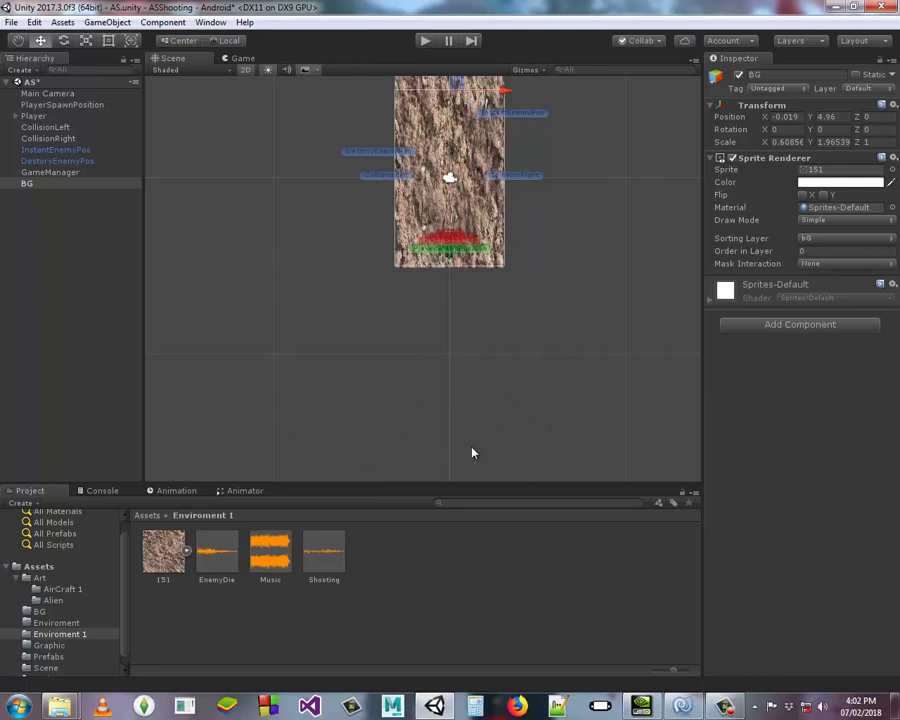
Pan the Scene view over the background sprite, glance at the Animation panel, and select BG
middle_click_drag(500, 324, 481, 349)
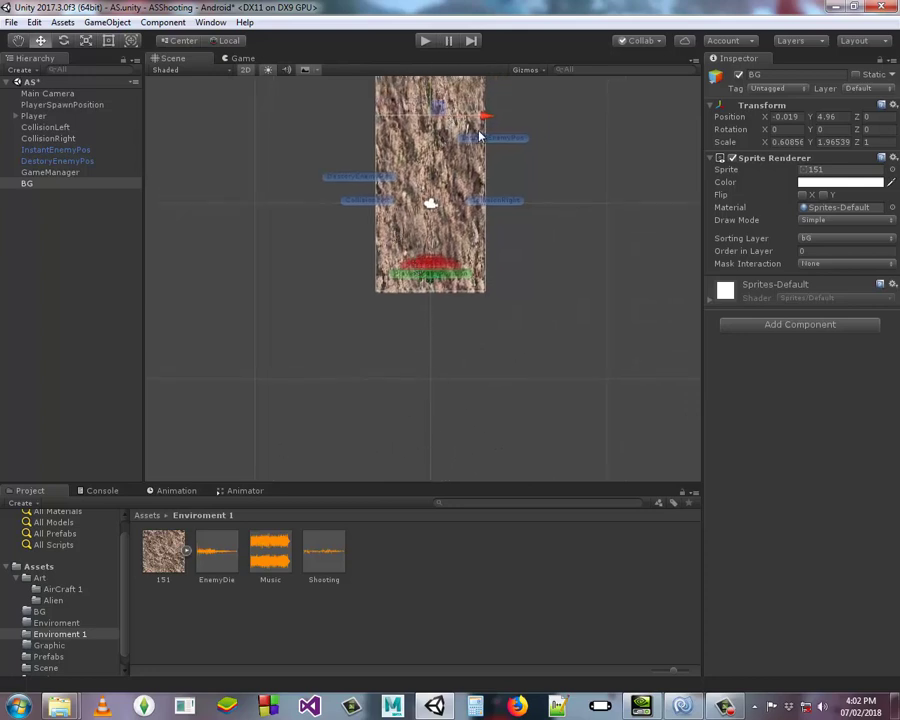
mouse_move(462, 260)
middle_mouse_down()
mouse_move(486, 362)
mouse_move(438, 151)
mouse_move(547, 265)
mouse_move(446, 193)
middle_mouse_up()
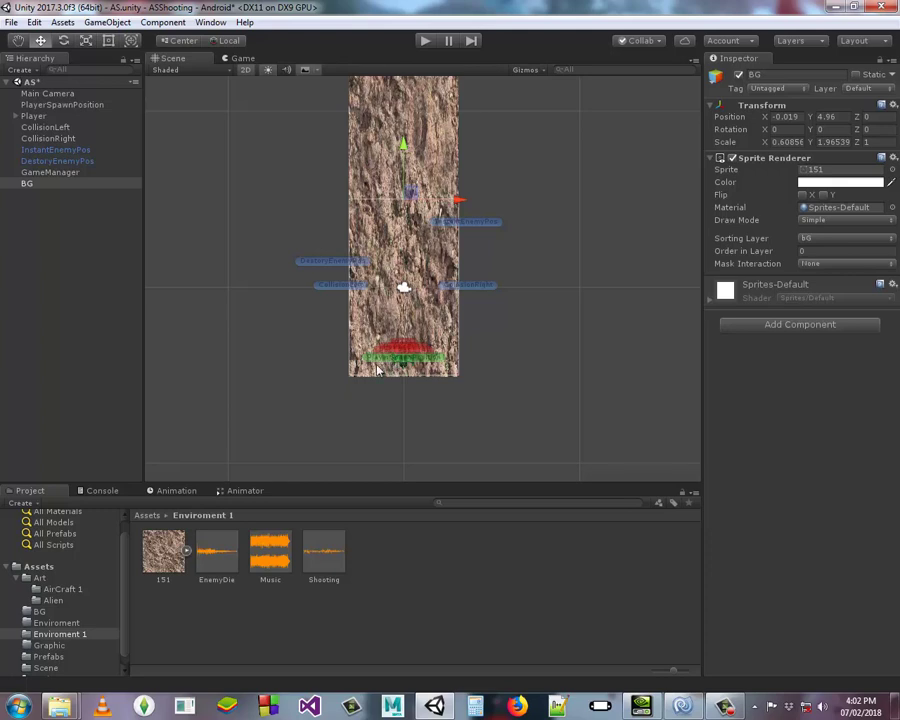
middle_click_drag(377, 370, 446, 309)
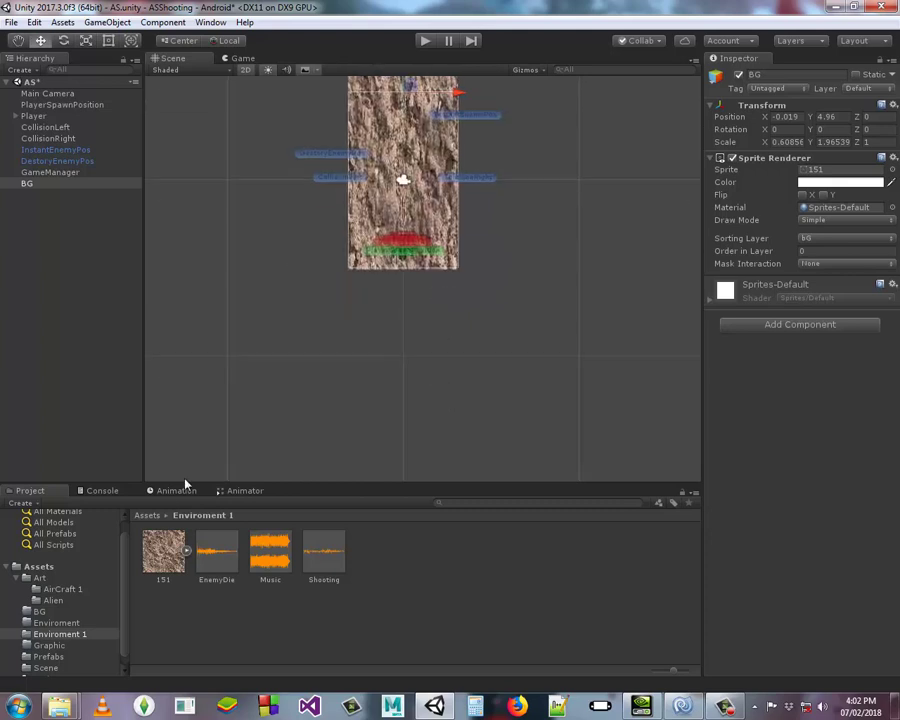
middle_click_drag(506, 284, 531, 357)
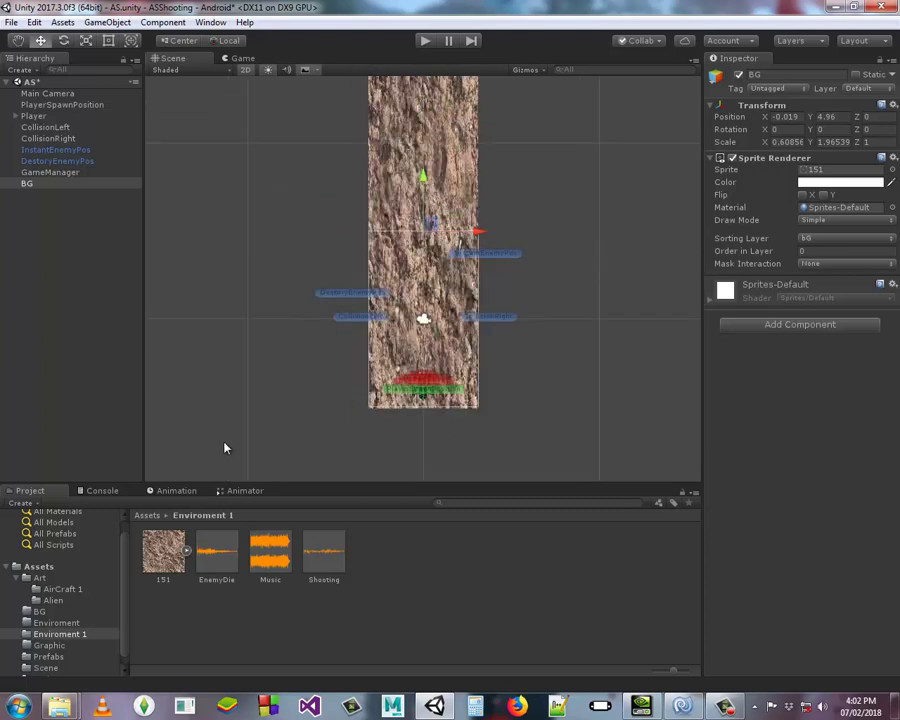
left_click(187, 490)
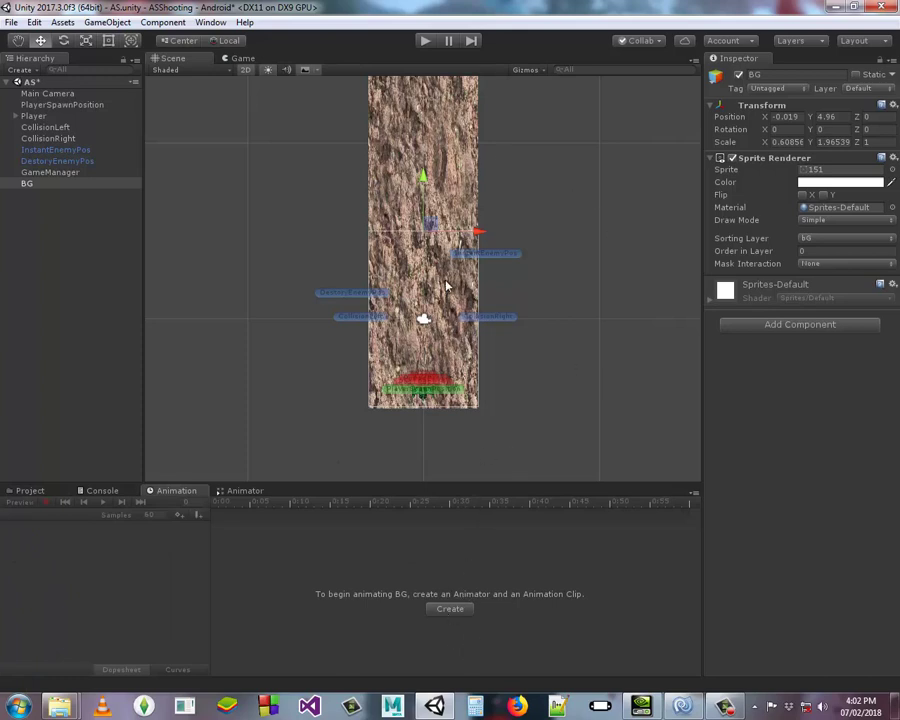
left_click(29, 490)
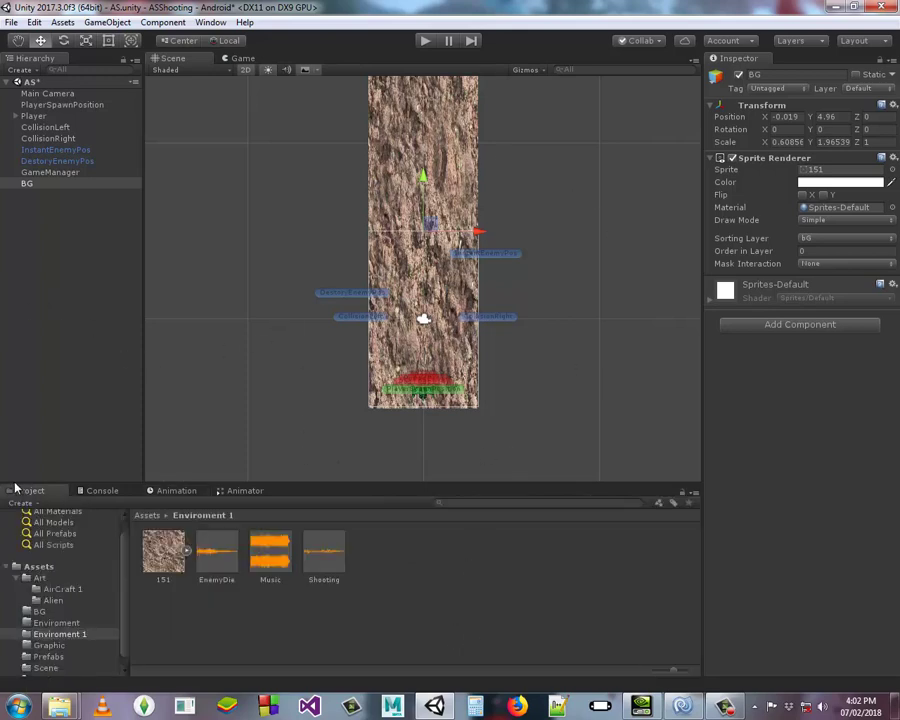
mouse_move(394, 358)
middle_mouse_down()
mouse_move(551, 300)
mouse_move(329, 172)
mouse_move(432, 110)
middle_mouse_up()
left_click(40, 185)
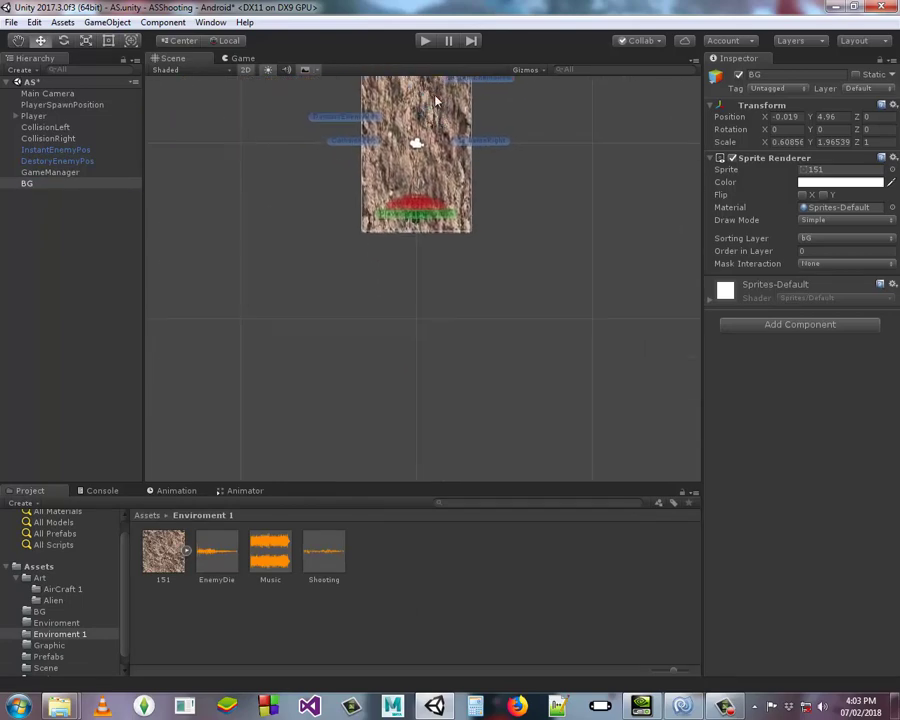
Create an empty object with a green label icon named GroupDownPos
left_click(107, 22)
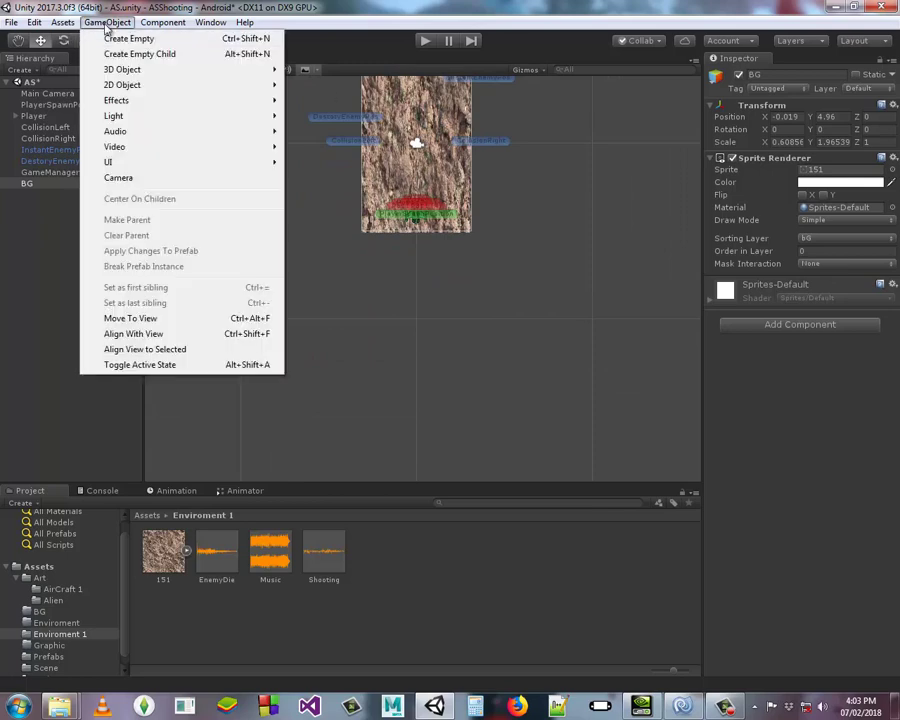
left_click(130, 38)
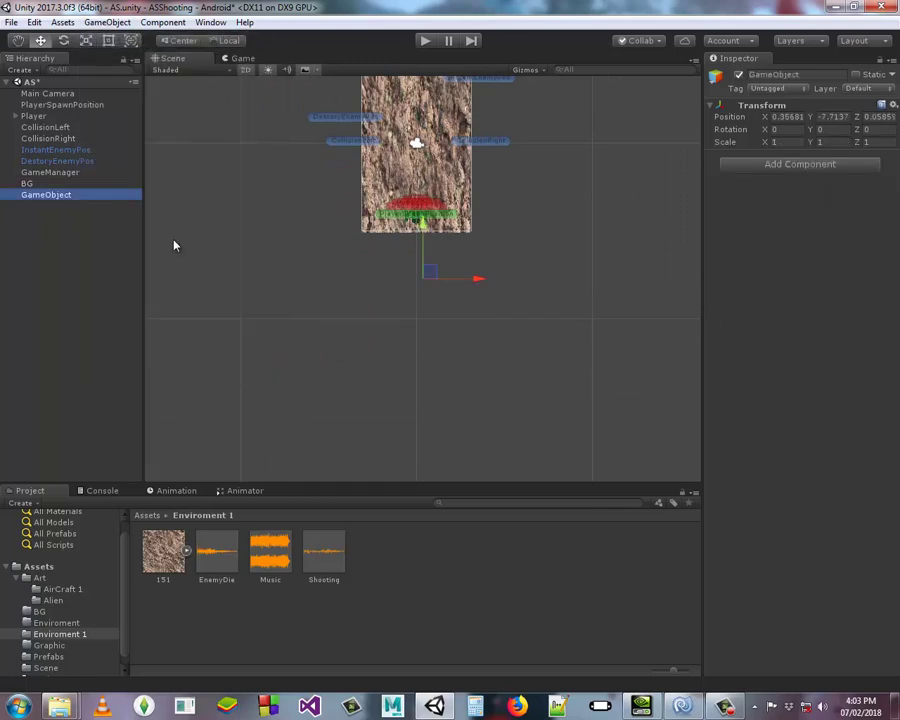
left_click(716, 78)
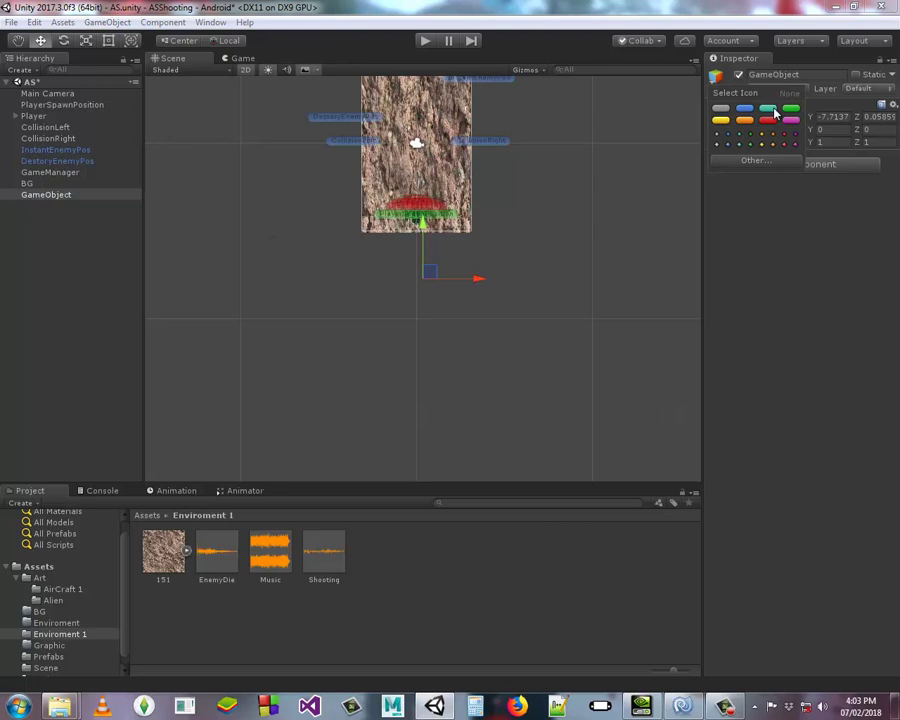
left_click(789, 109)
left_click(55, 197)
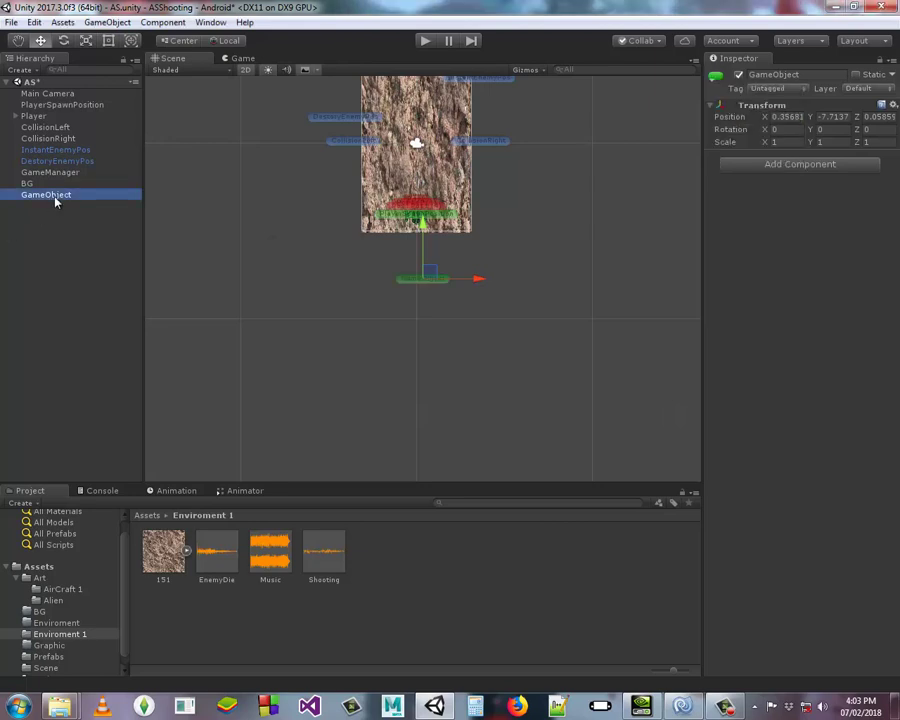
type("Group")
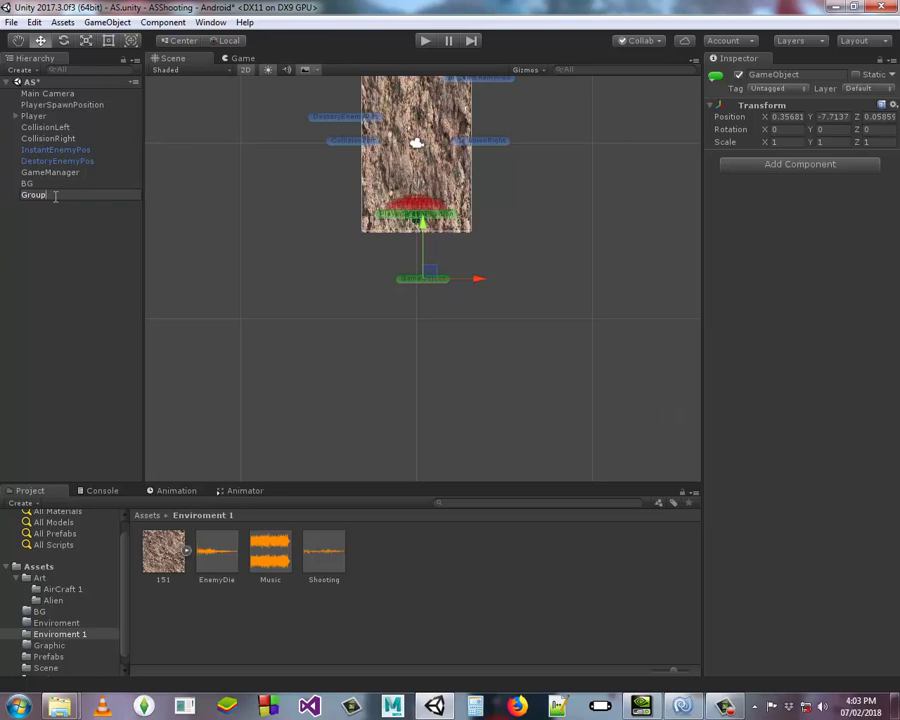
type("DownPos")
key("Return")
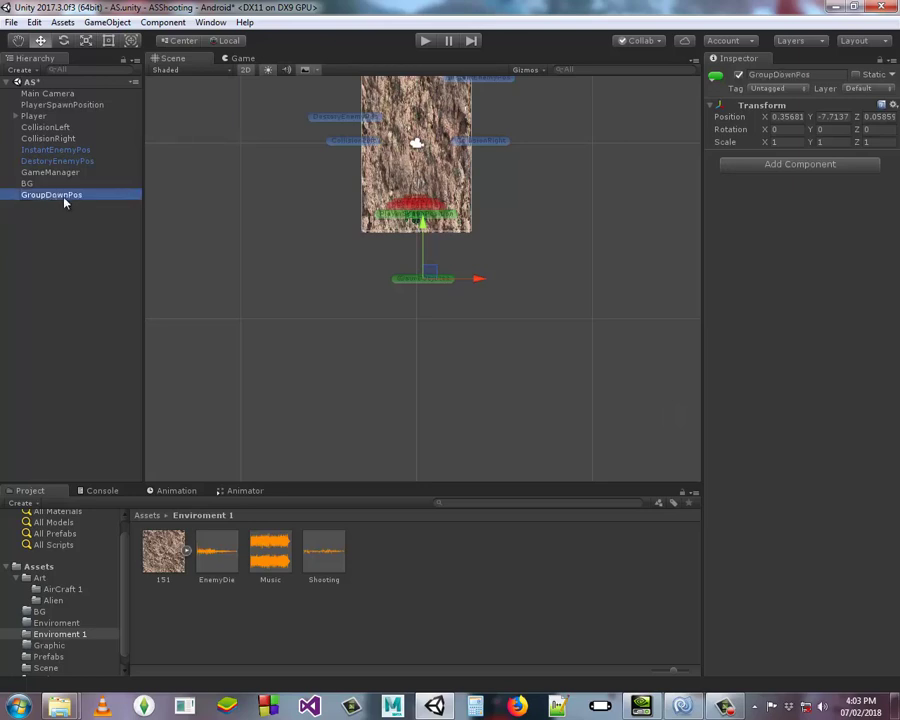
Duplicate GroupDownPos with Ctrl+D and rename the copy GroupUpPos
key("ctrl+d")
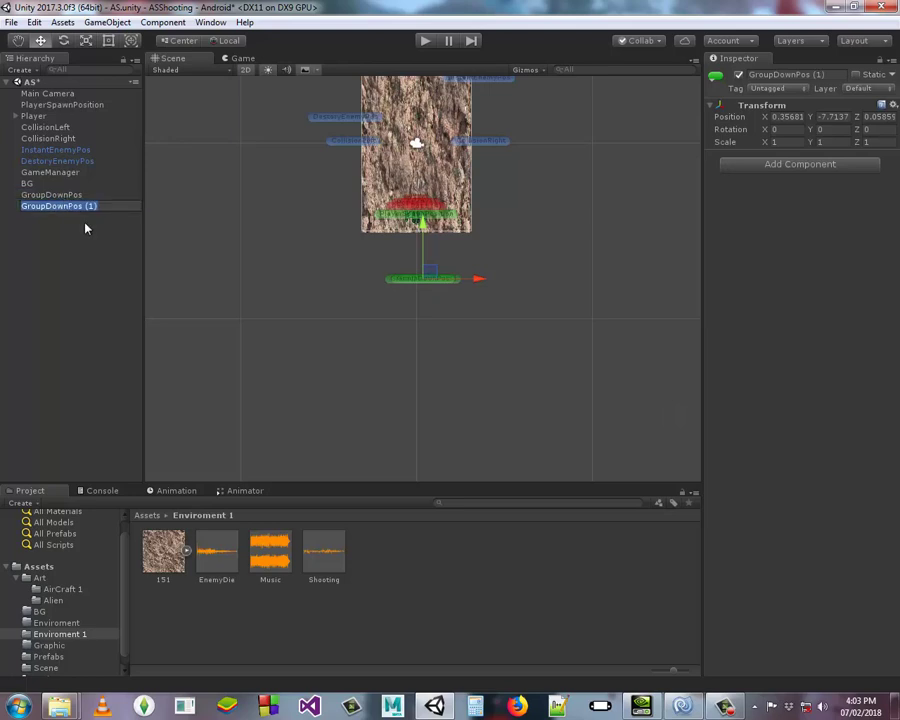
left_click(115, 195)
left_click(98, 206)
key("F2")
type("Group")
type("UpPos")
key("Return")
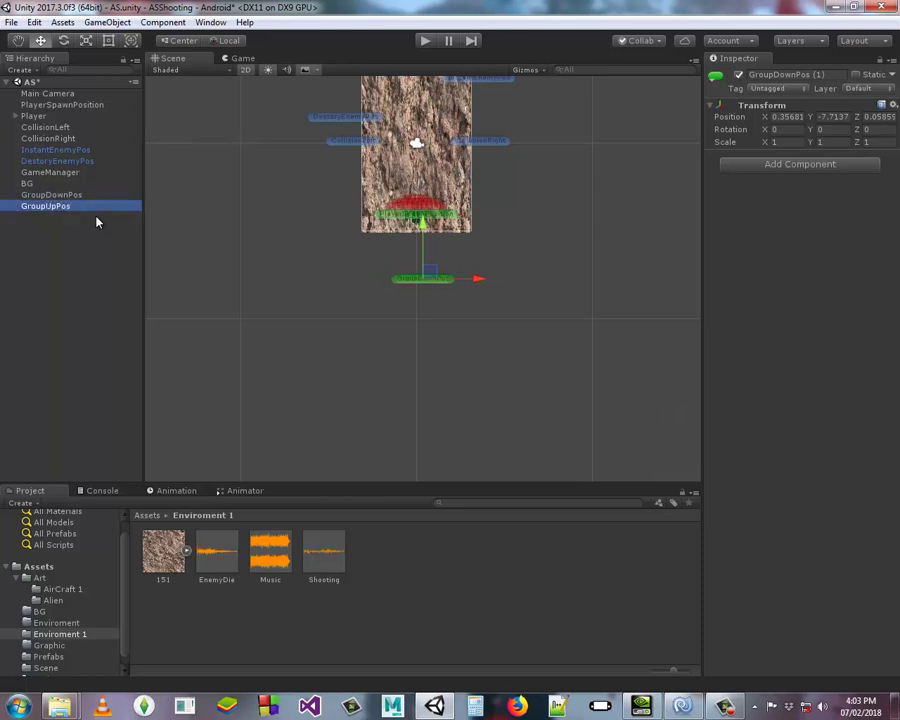
Raise GroupUpPos to the middle of the tree background, around Y -0.47
middle_click_drag(378, 230, 397, 374)
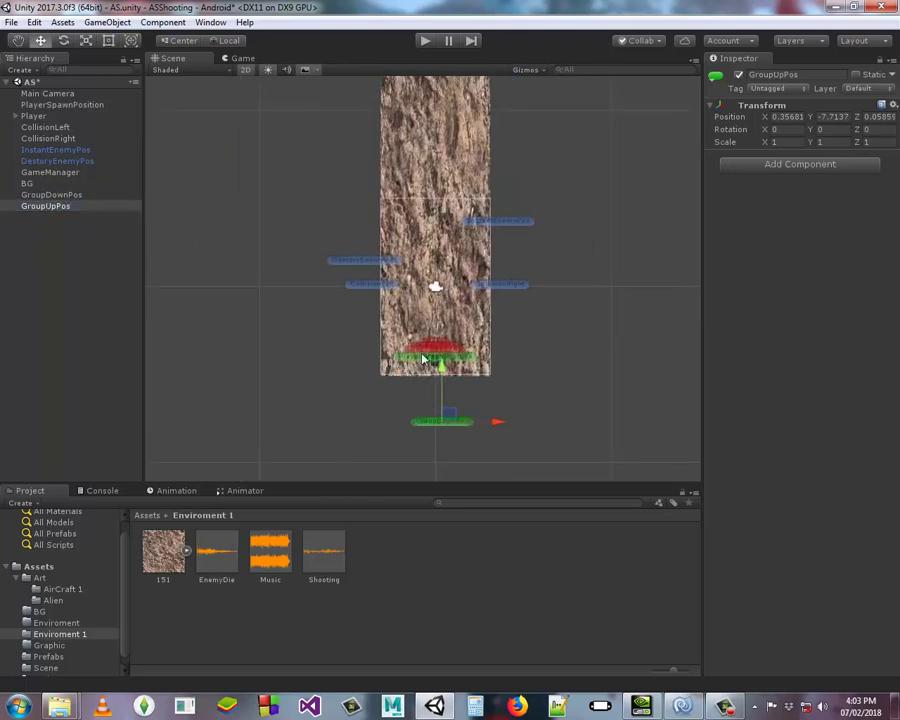
scroll(455, 369, "up", 1)
left_click_drag(441, 370, 440, 235)
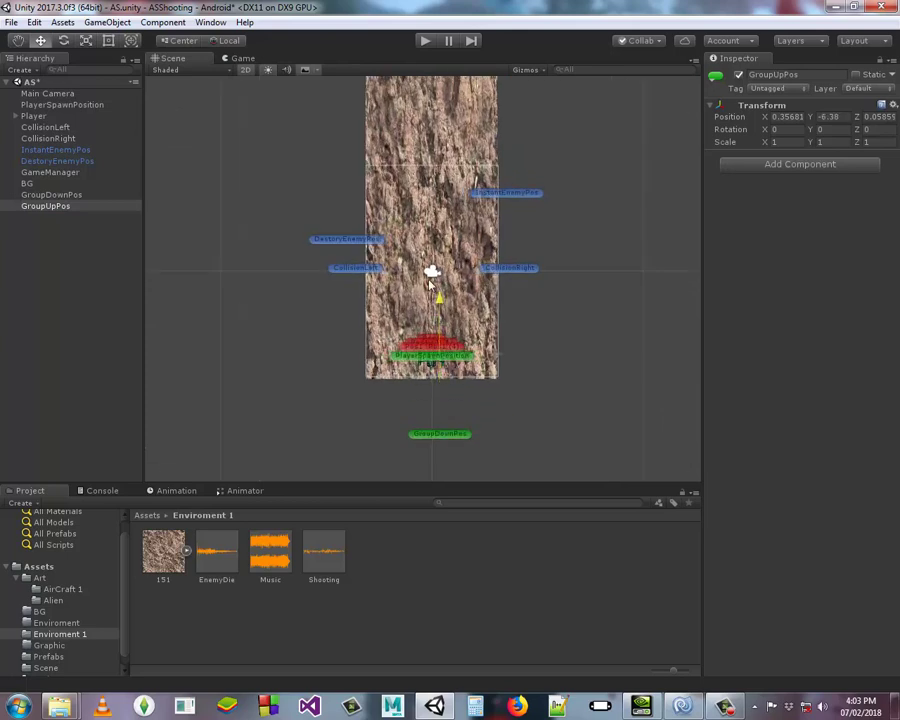
left_click_drag(491, 286, 485, 281)
Move GroupDownPos well below the background to about Y -9.95, centred horizontally
left_click(46, 195)
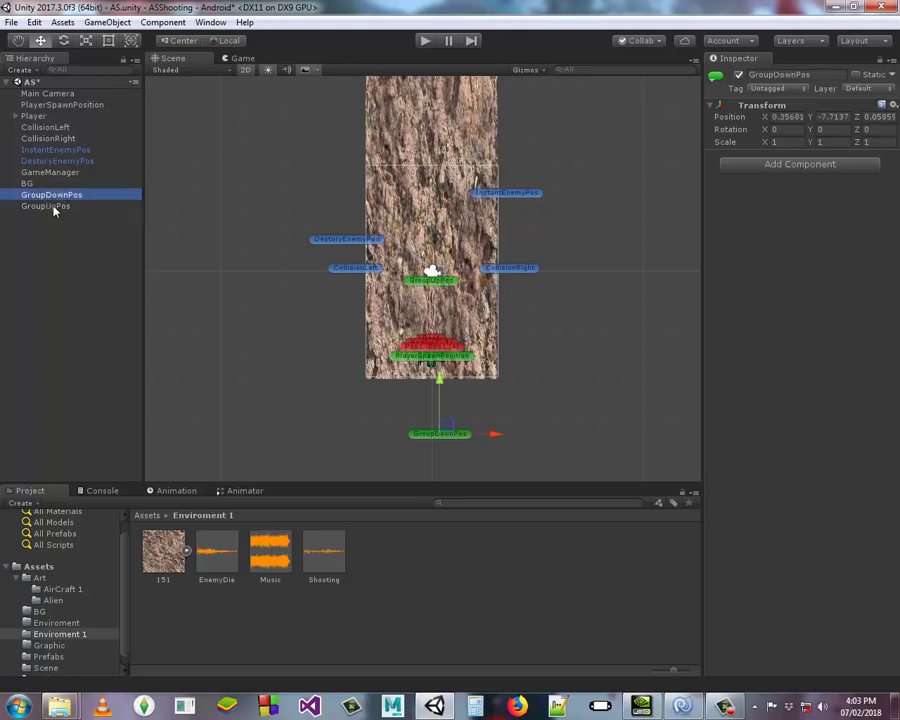
left_click(54, 206)
left_click(66, 196)
middle_click_drag(507, 433, 458, 360)
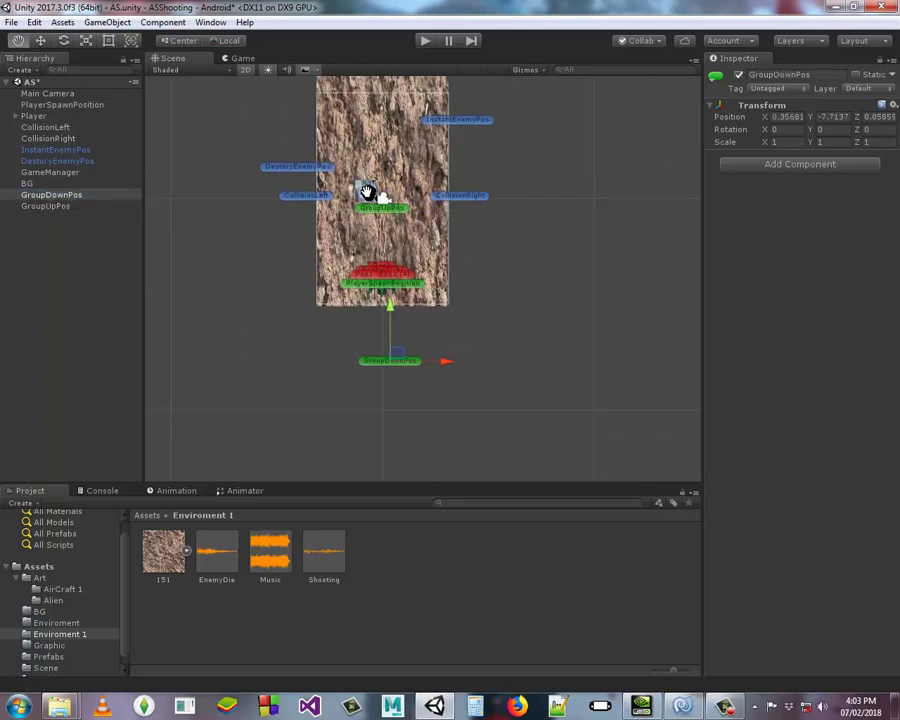
left_click_drag(450, 365, 439, 362)
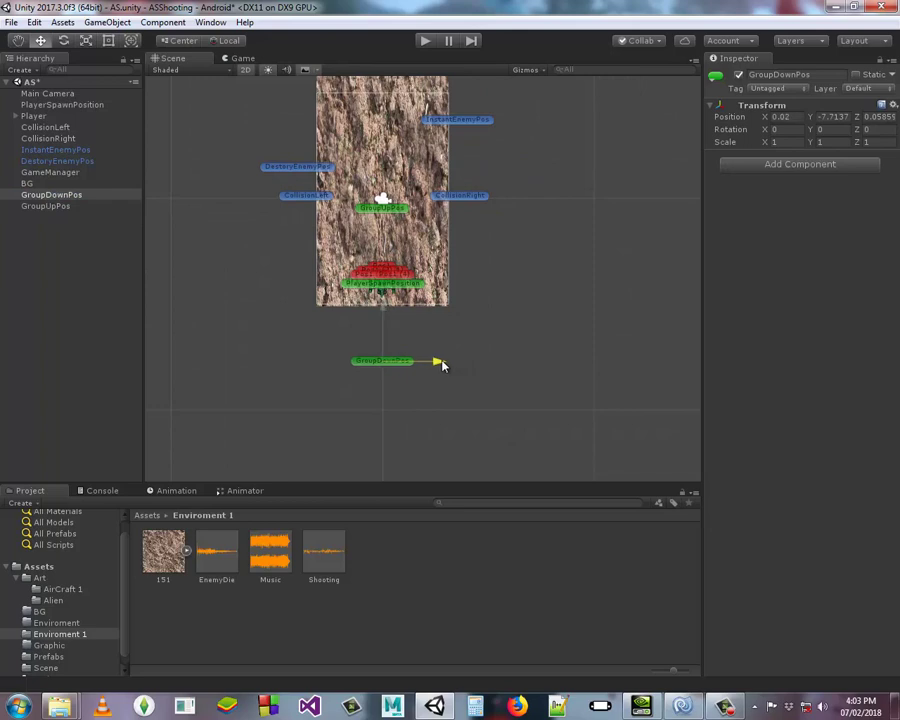
left_click_drag(383, 332, 382, 357)
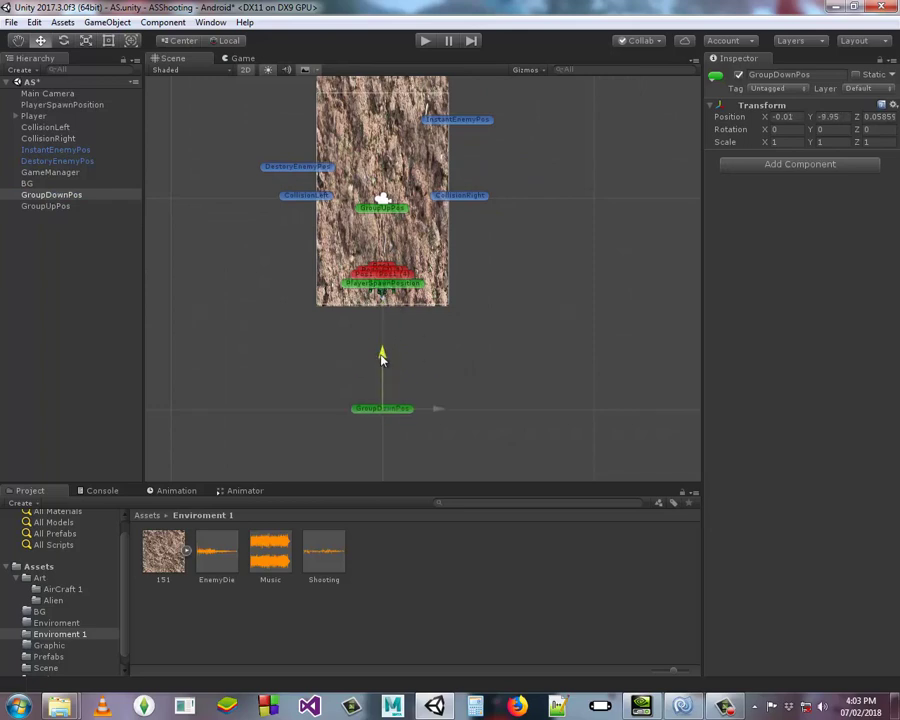
Reselect GroupUpPos, GroupDownPos and BG and pan to check the markers' placement
left_click_drag(58, 207, 60, 199)
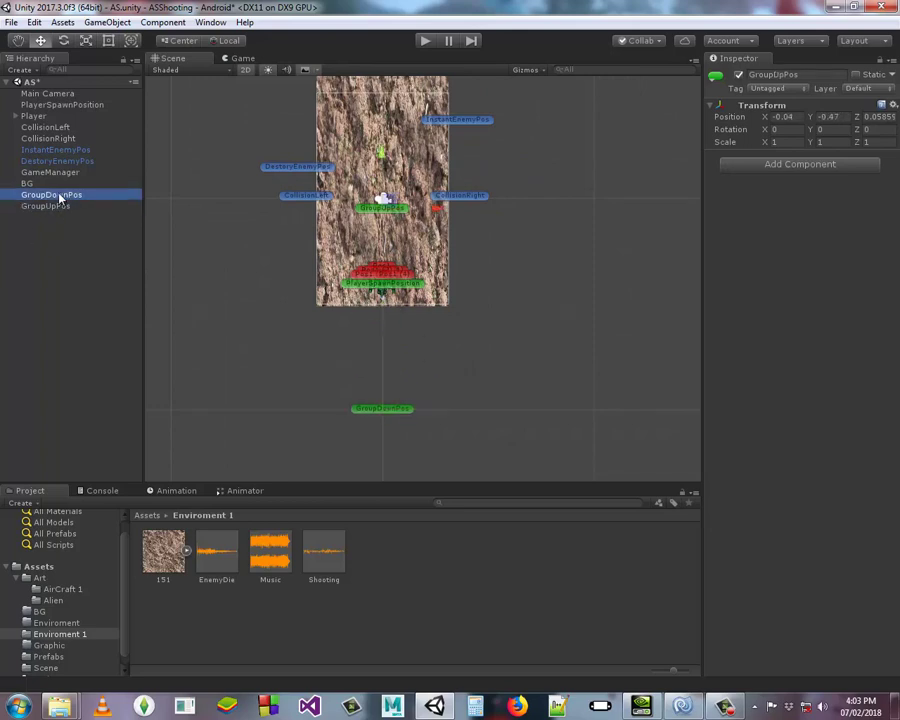
left_click(58, 197)
middle_click_drag(412, 148, 402, 213)
left_click(29, 184)
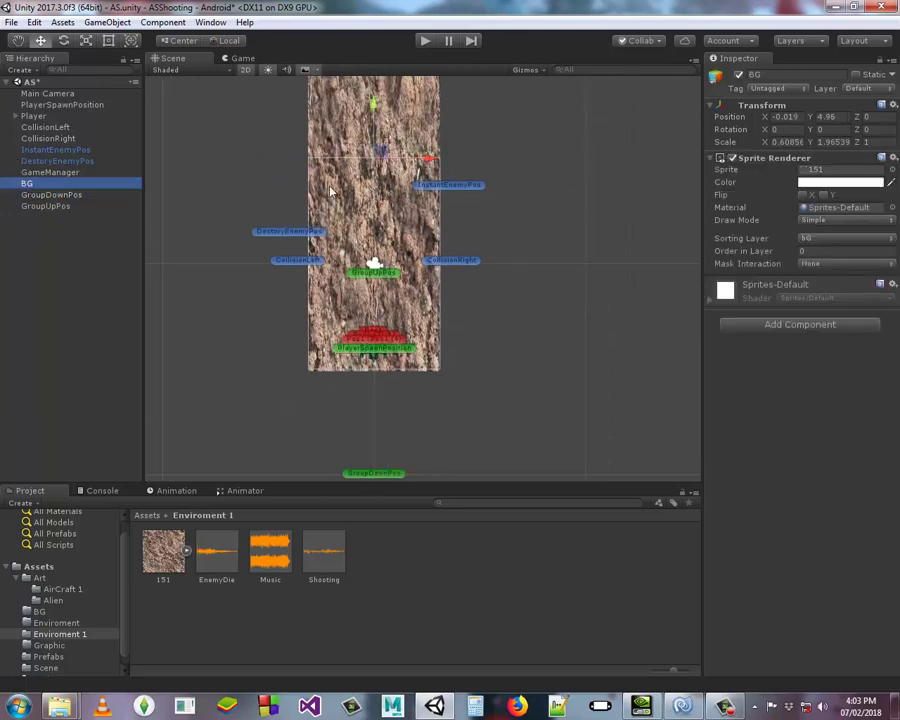
middle_click_drag(362, 297, 369, 237)
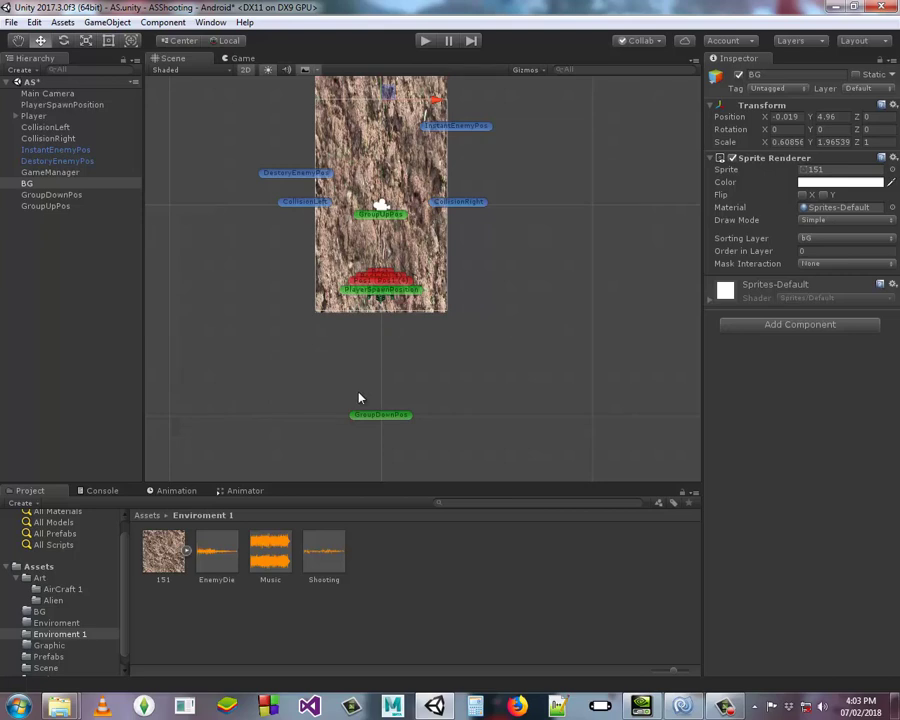
right_click_drag(470, 256, 533, 392)
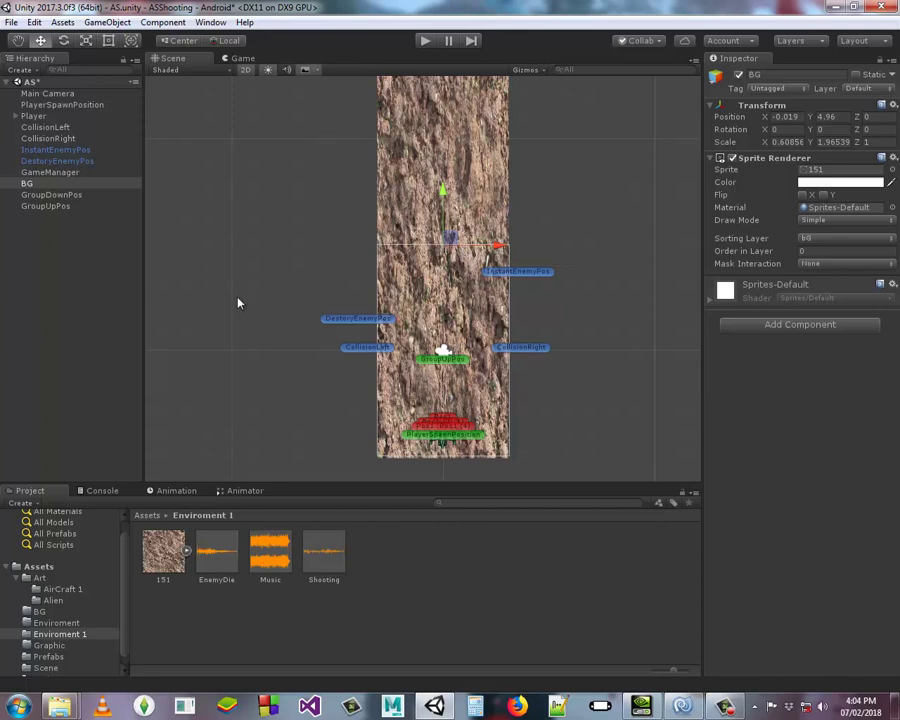
mouse_move(476, 294)
right_mouse_down()
mouse_move(500, 272)
mouse_move(504, 205)
right_mouse_up()
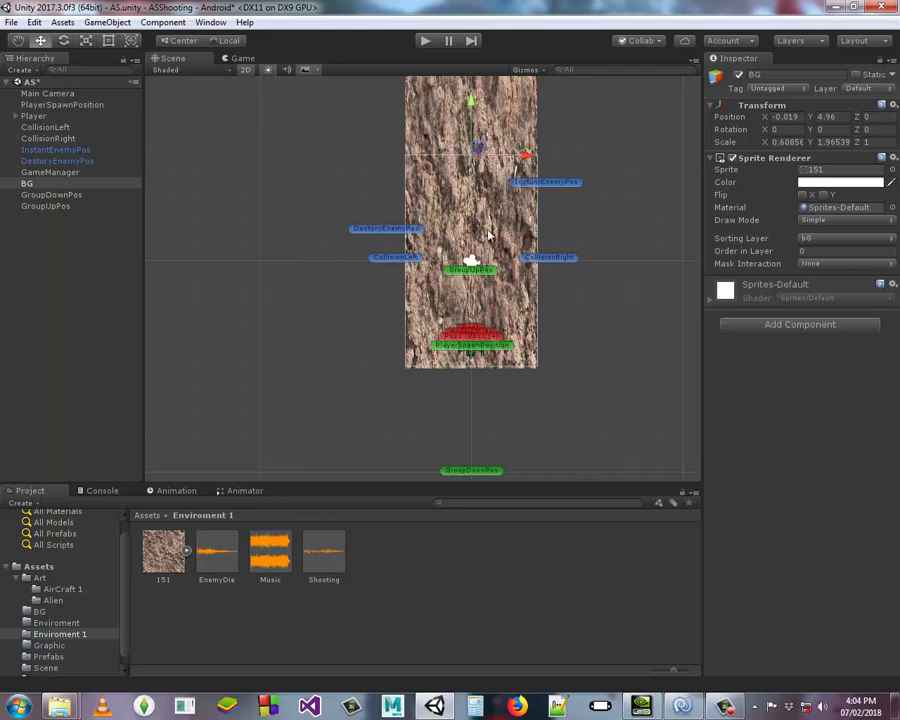
List GroupUpPos above GroupDownPos in the Hierarchy and review each marker's position
left_click_drag(66, 205, 44, 196)
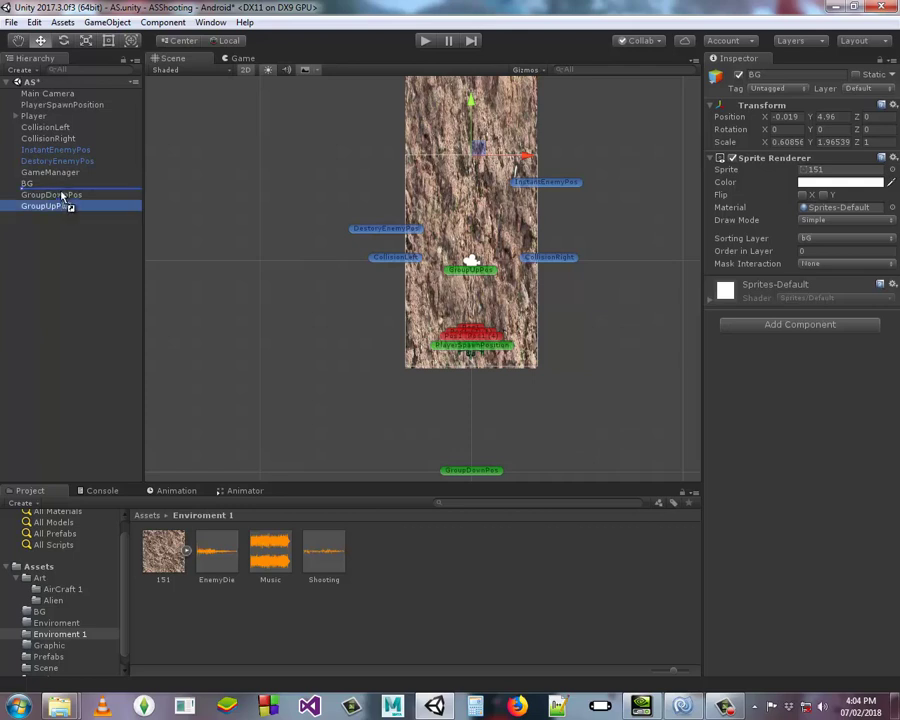
left_click(30, 184)
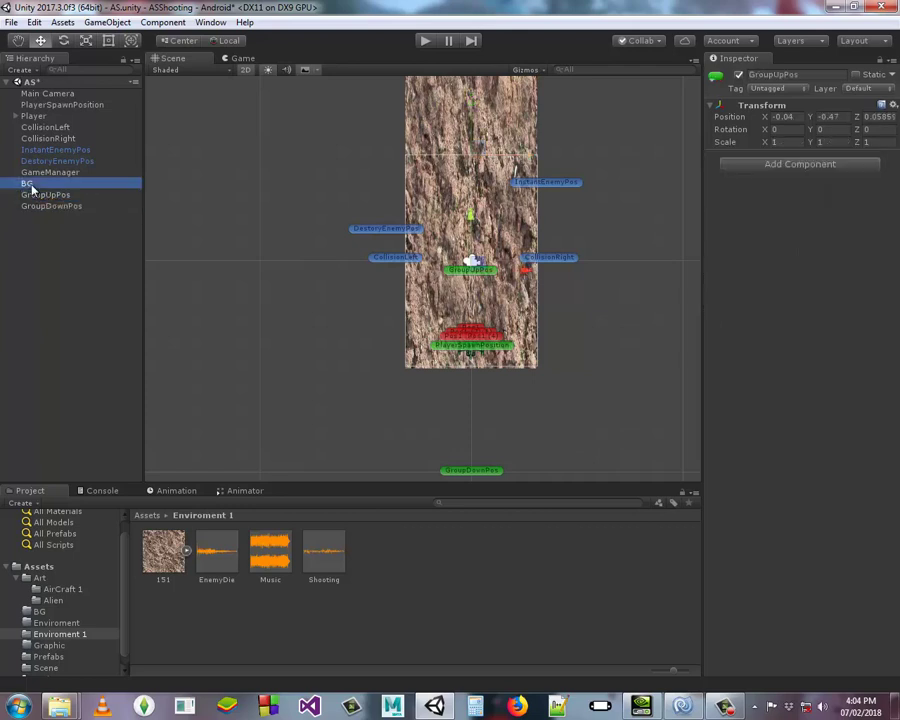
left_click(60, 206)
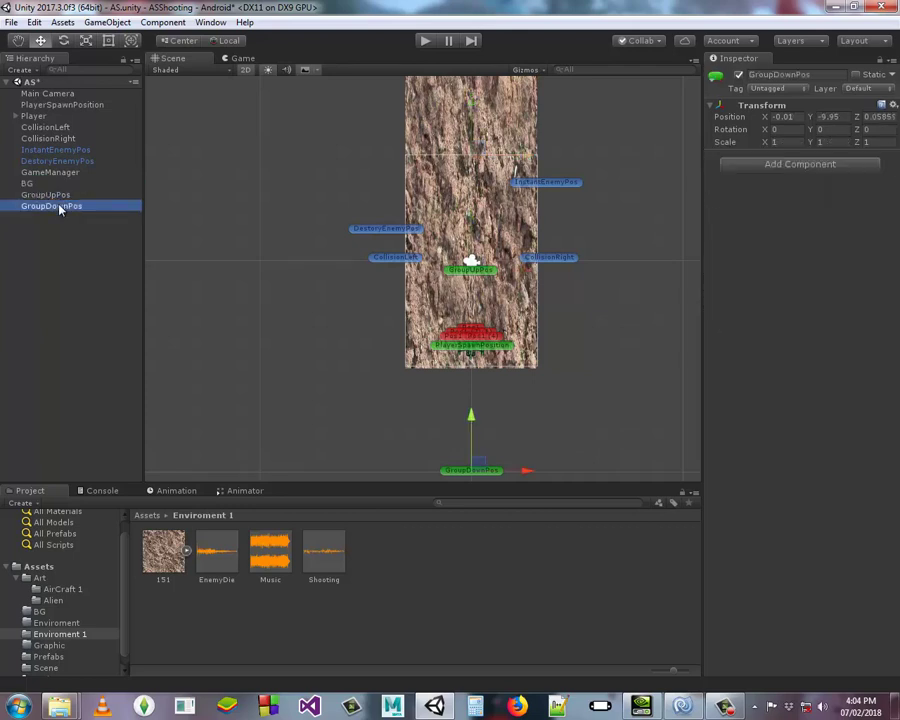
left_click(58, 196)
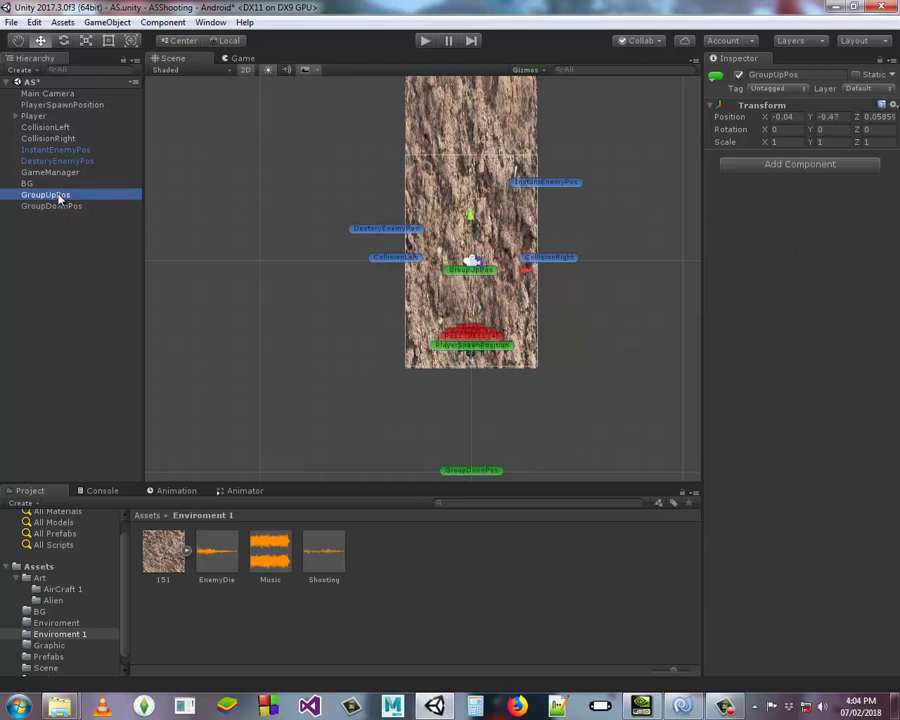
left_click(56, 207)
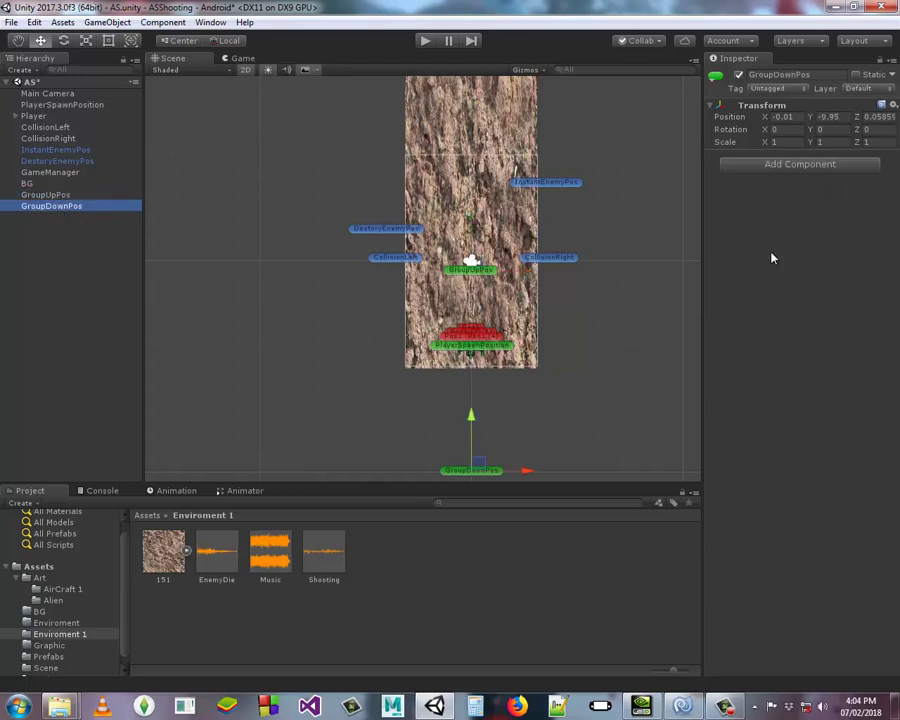
middle_click_drag(552, 283, 563, 362)
middle_click_drag(463, 187, 451, 219)
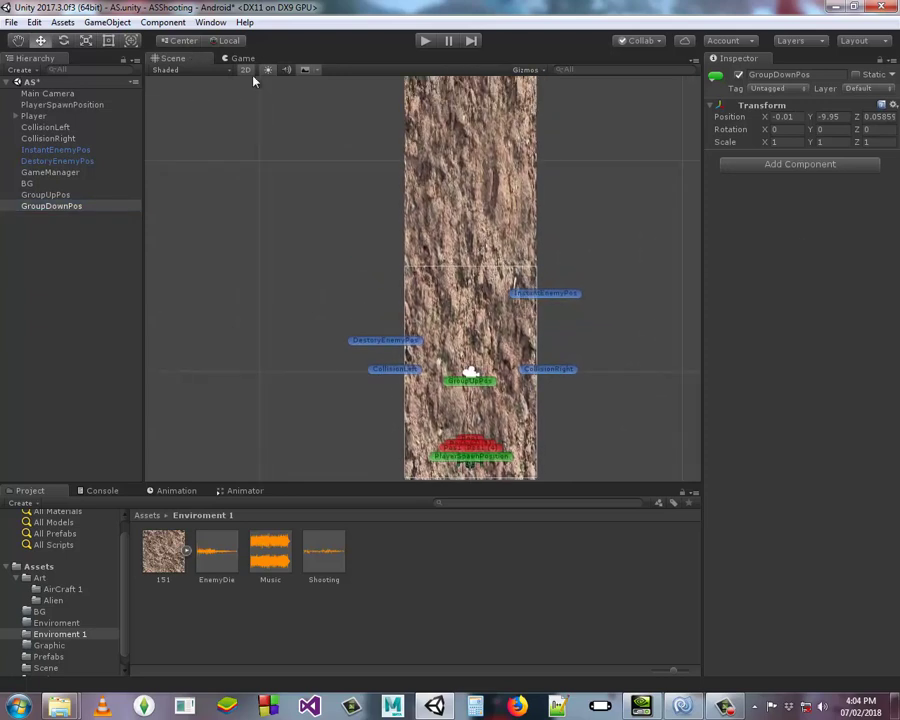
Preview the Game view, return to the Scene view framed on GroupDownPos, and show the Assets root
left_click(240, 58)
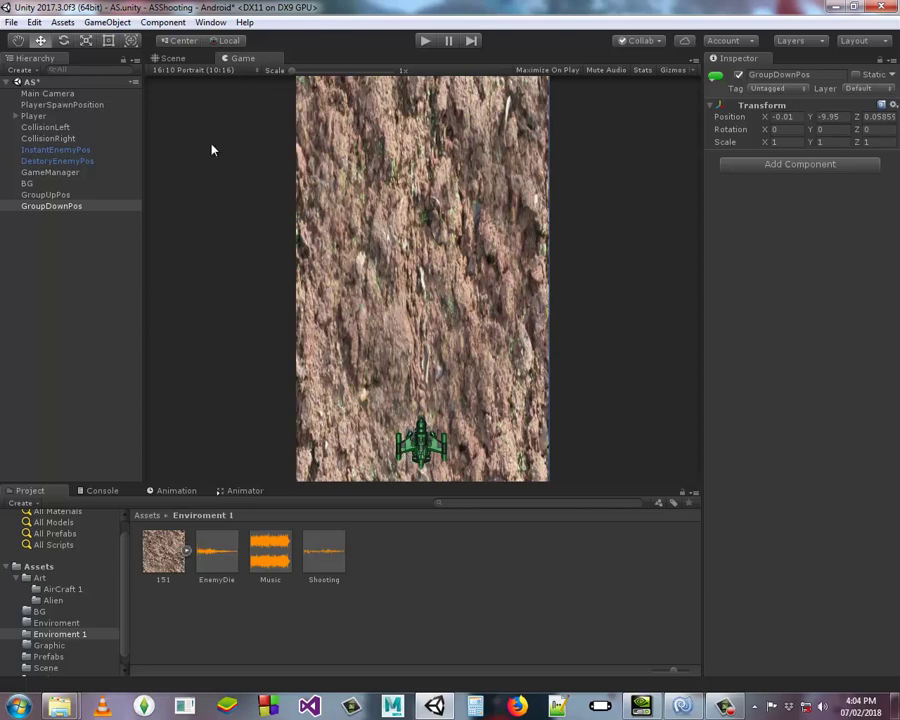
left_click(173, 58)
key("f")
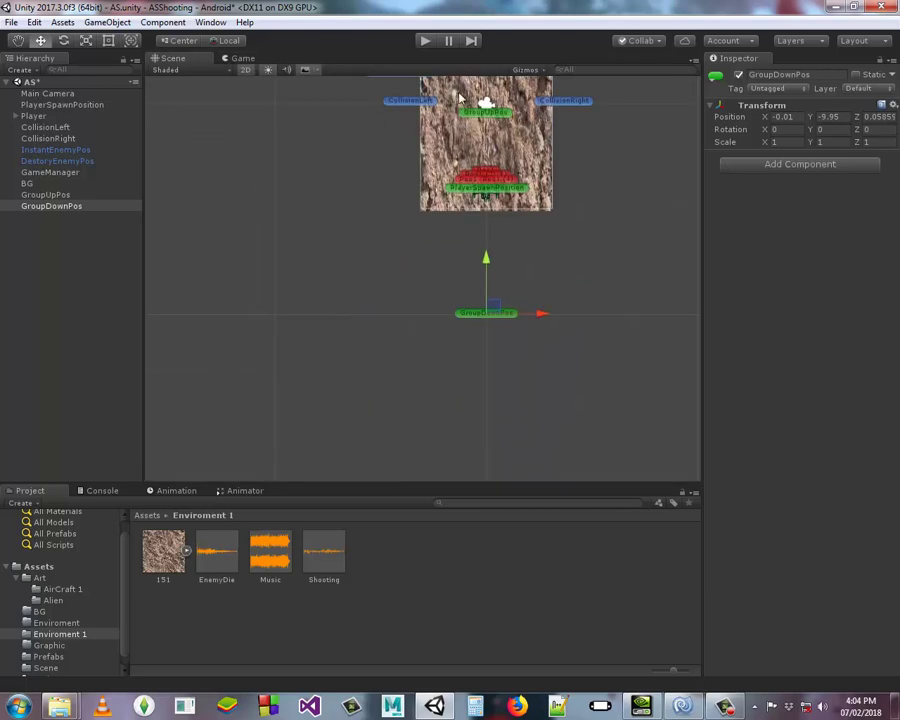
left_click(465, 193)
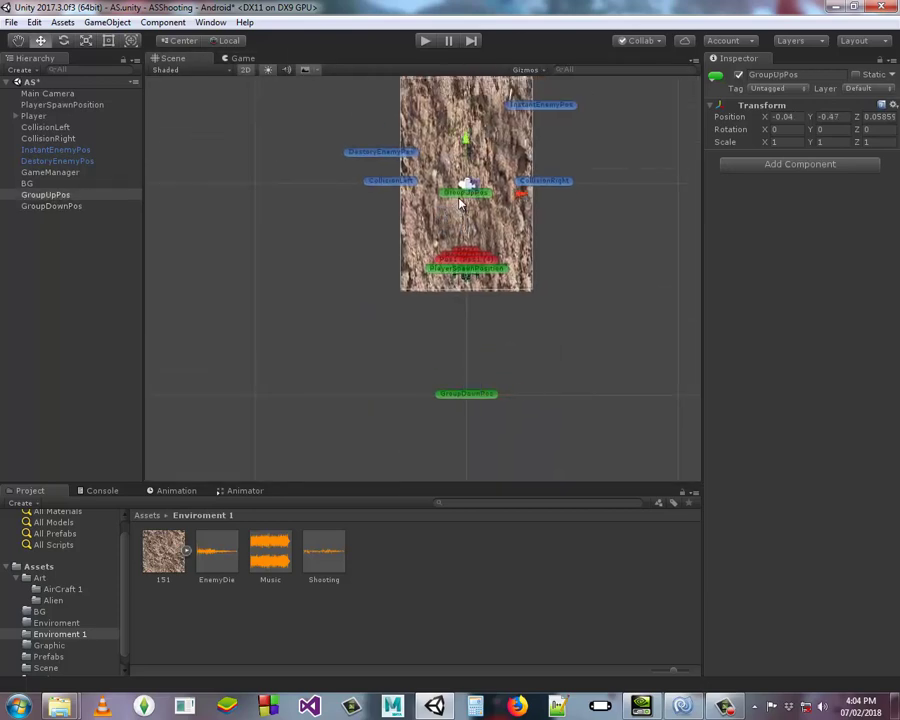
left_click(5, 183)
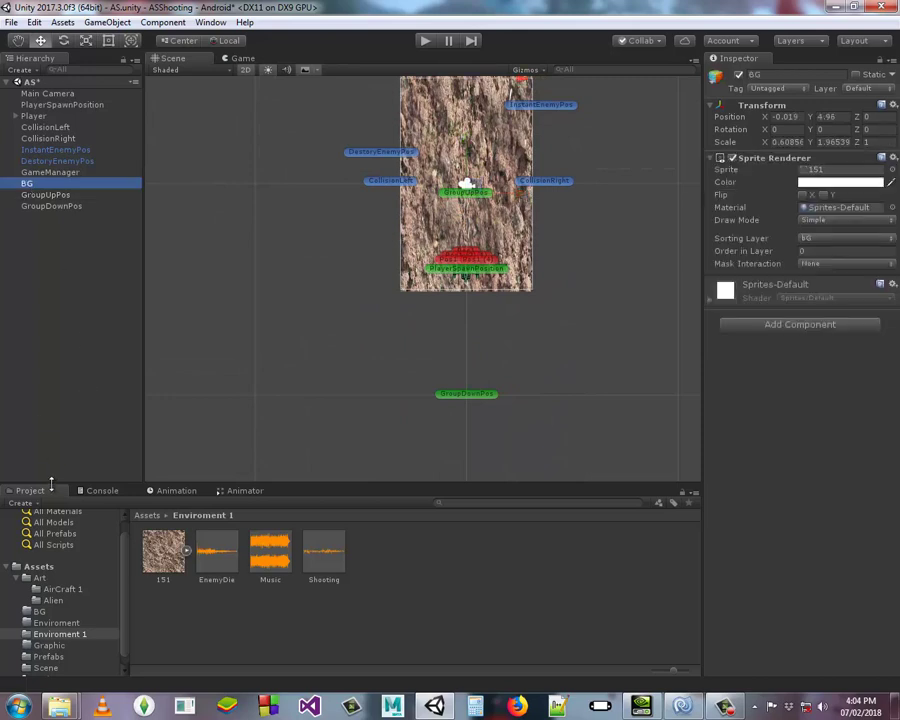
left_click(40, 566)
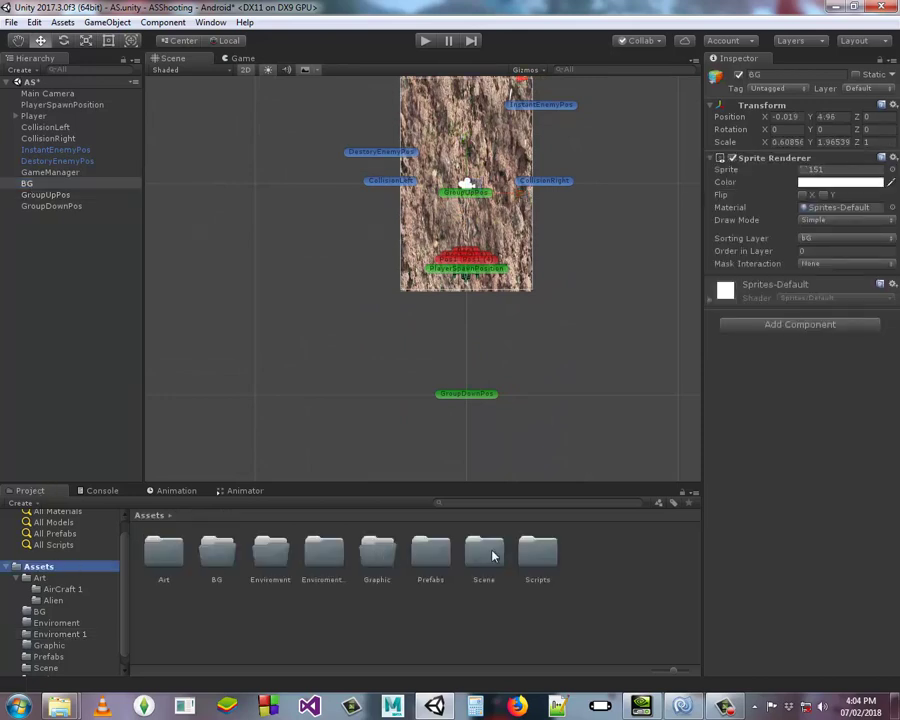
Add GroupManager.cs as a new C# script inside the Scripts folder
double_click(531, 565)
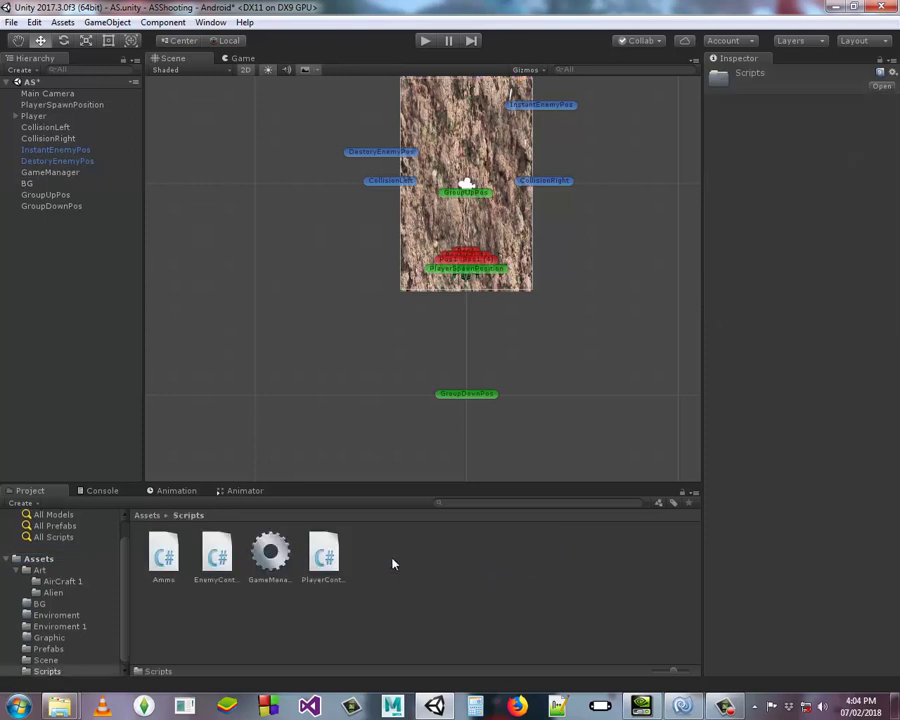
right_click(431, 570)
mouse_move(520, 279)
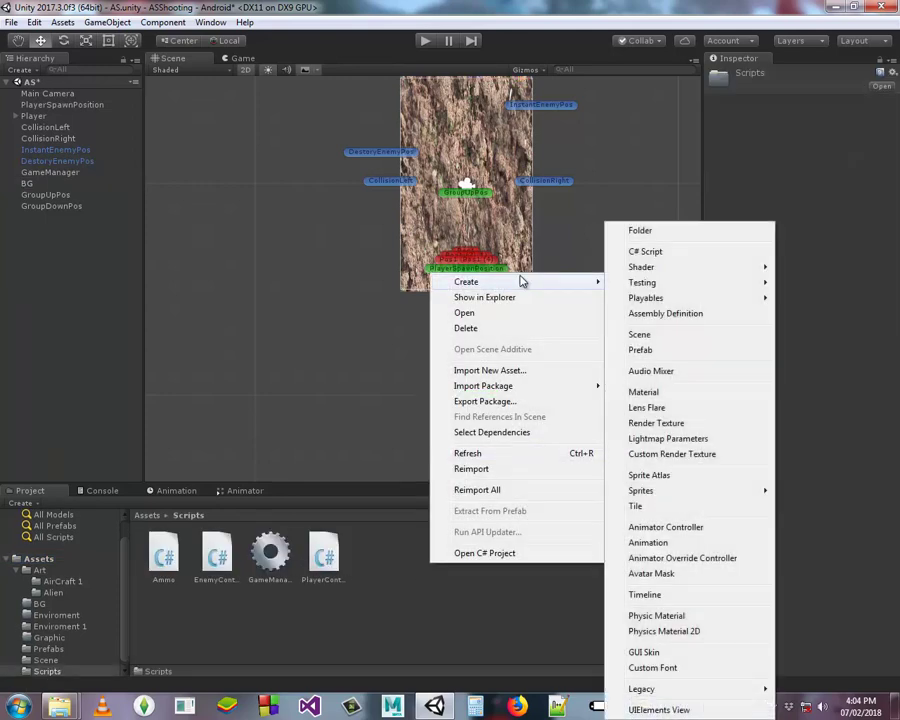
left_click(643, 251)
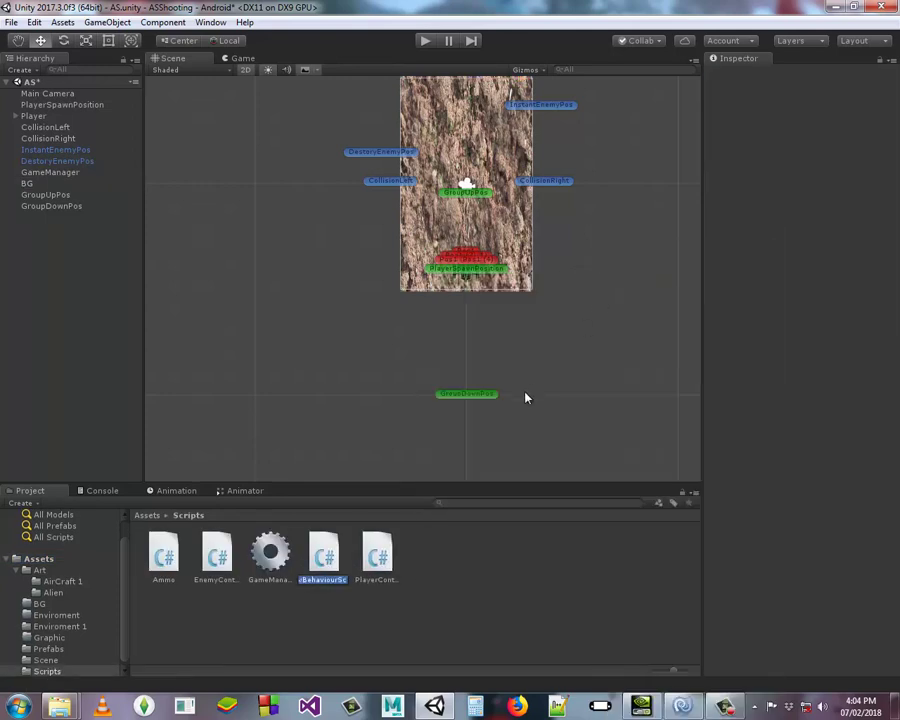
type("Group")
type("Manager")
key("Return")
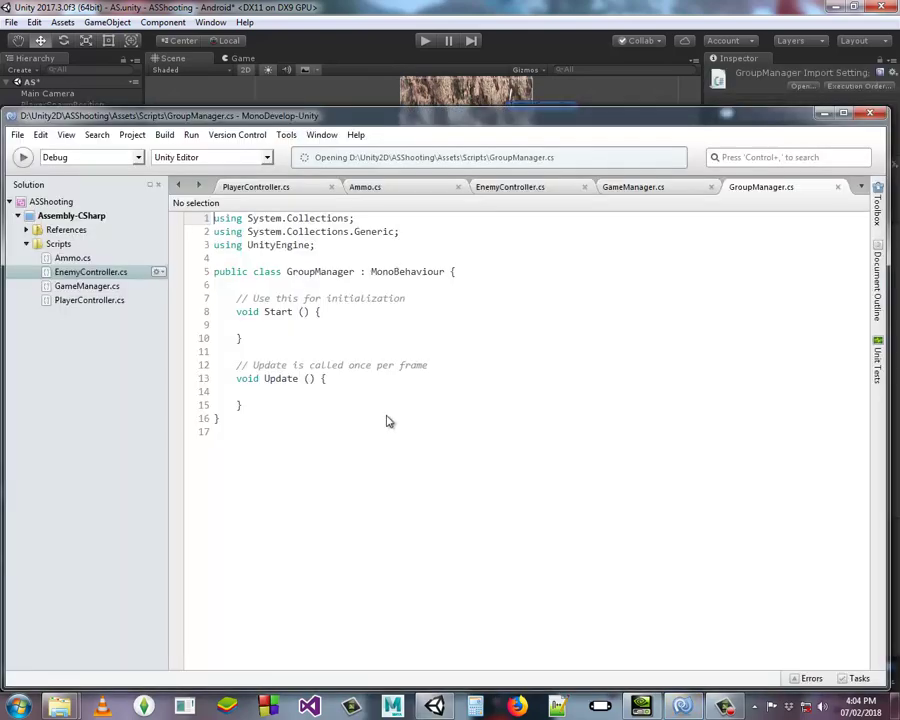
Replace the template Start and Update methods with a public float GroupSpeed field
left_click_drag(258, 405, 239, 300)
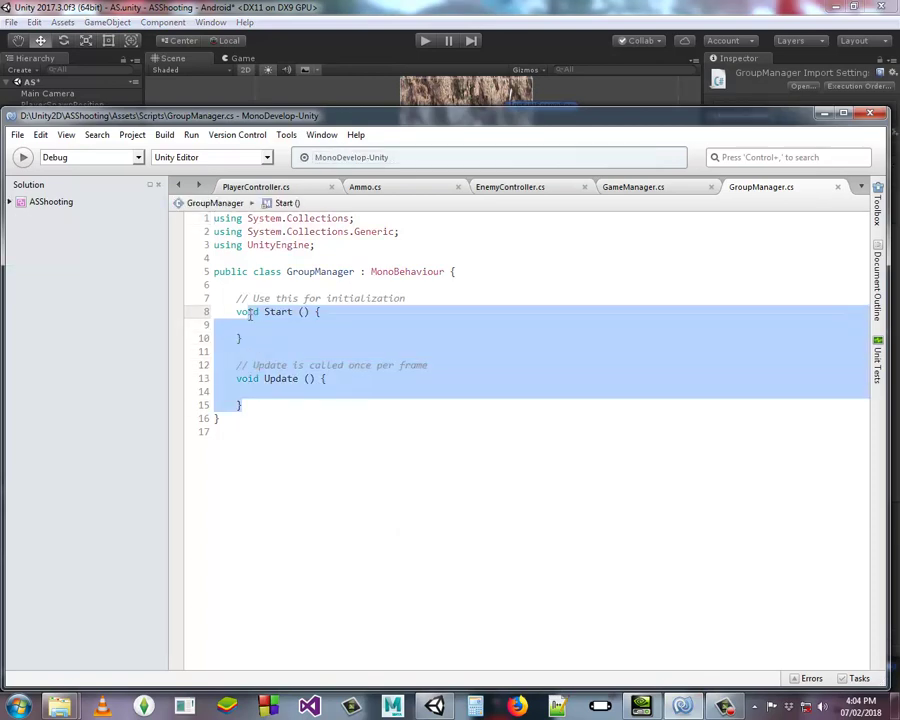
key("BackSpace")
type("pu")
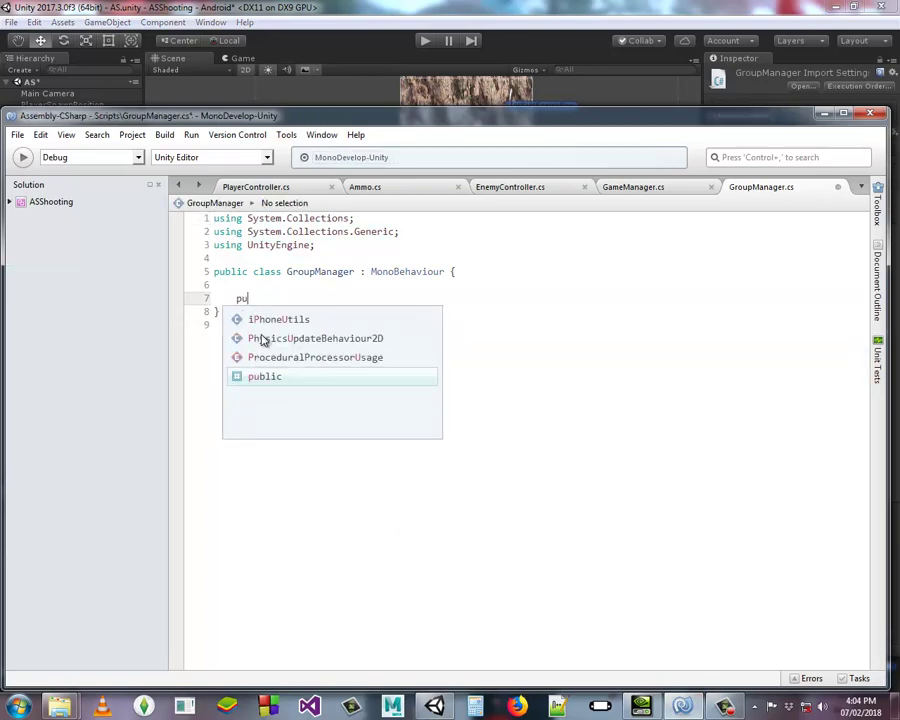
type("blic float Gro")
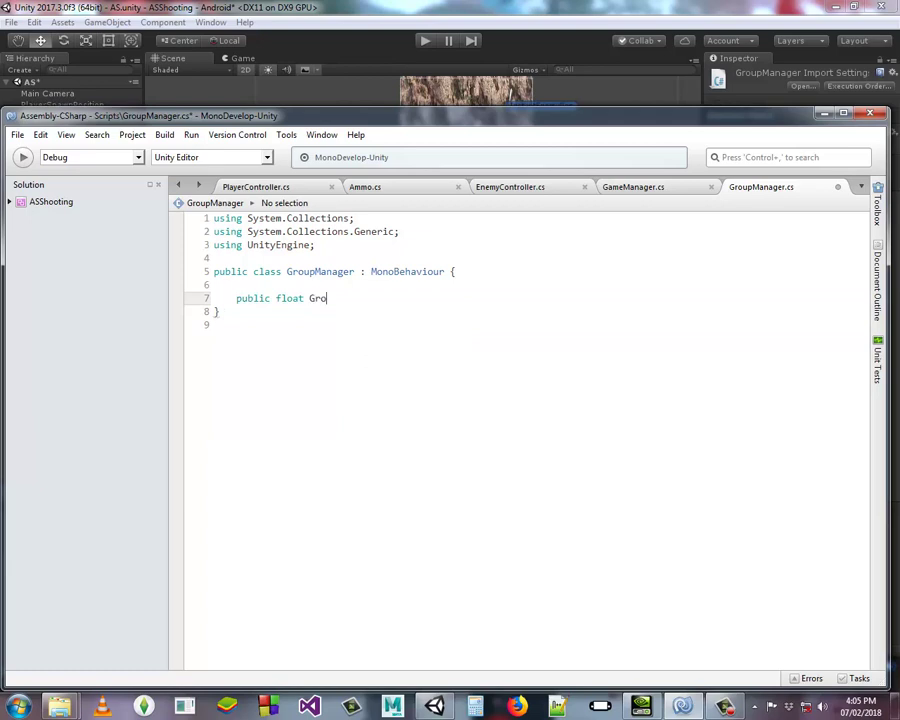
type("upSpeed;")
key("Return")
key("Return")
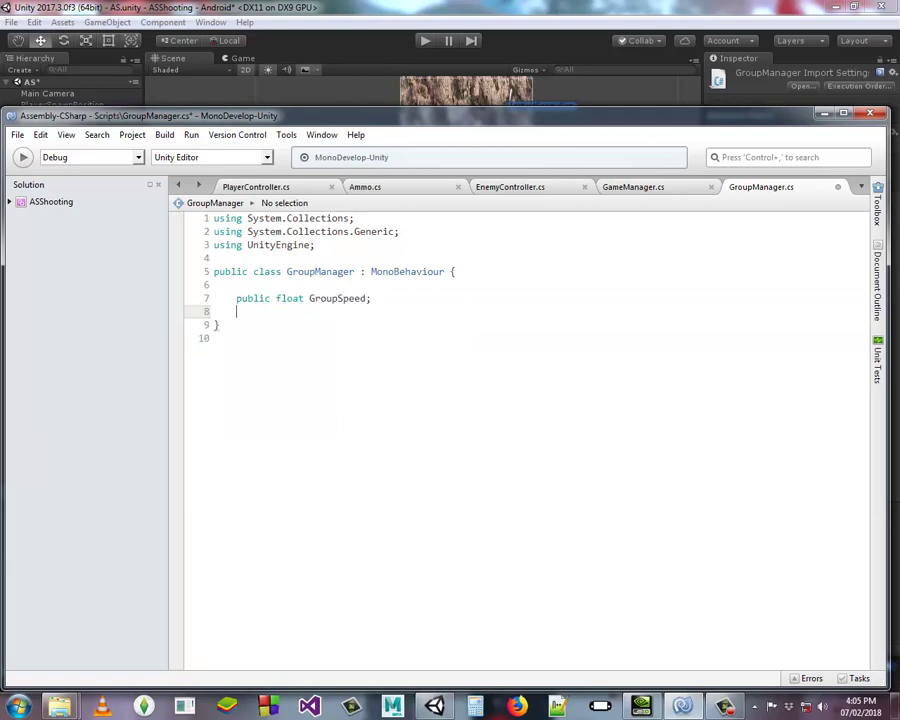
key("BackSpace")
Declare public Transform fields GroupUpPos and GroupDownPos below GroupSpeed
type("pu")
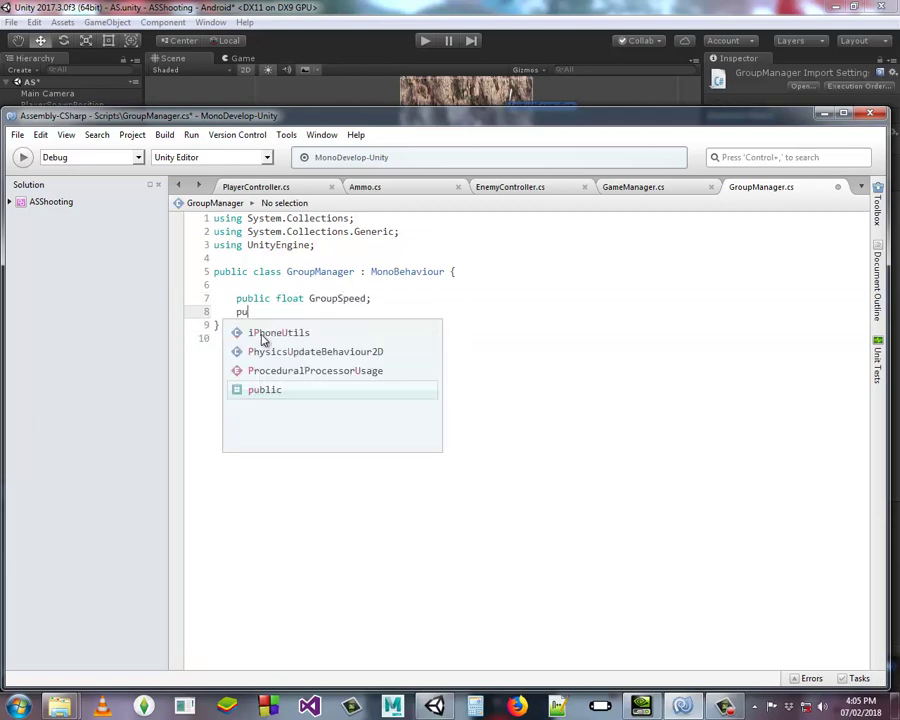
type("blic T")
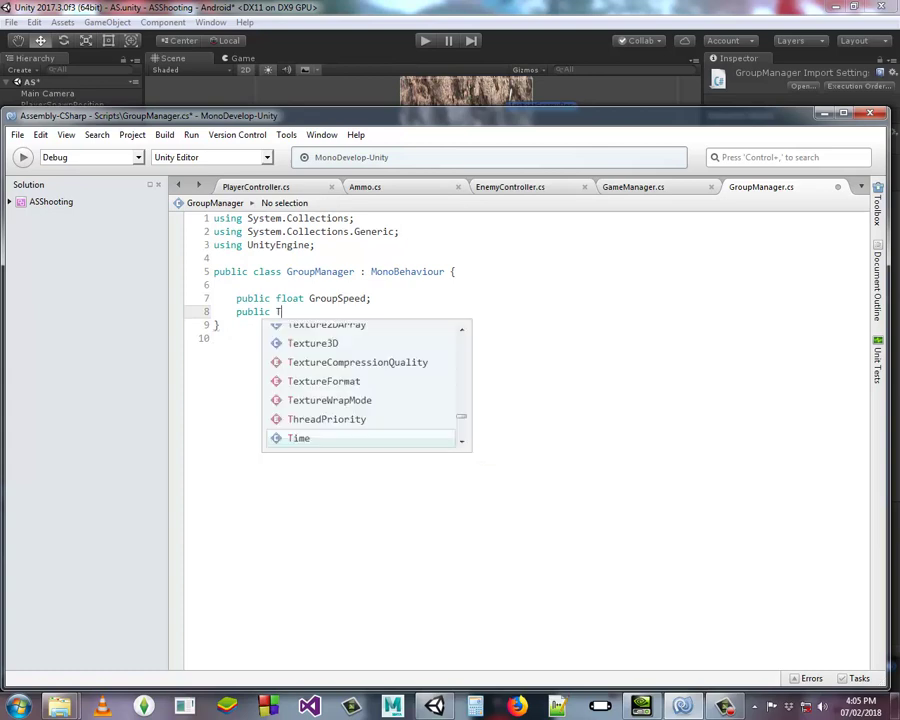
type("ra")
key("Return")
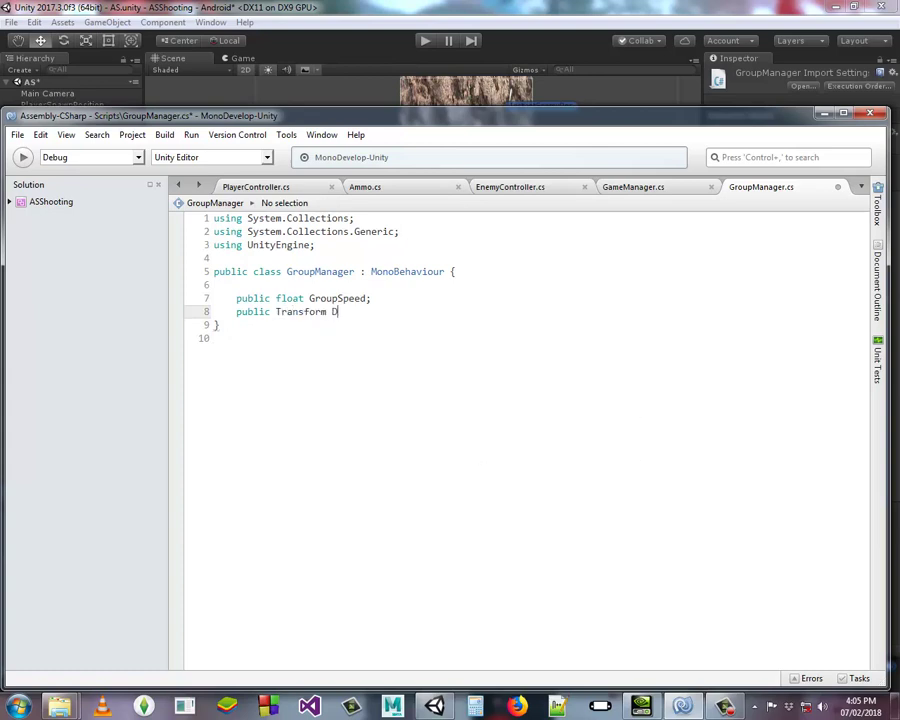
type("GroupDownP")
type("os;")
key("Return")
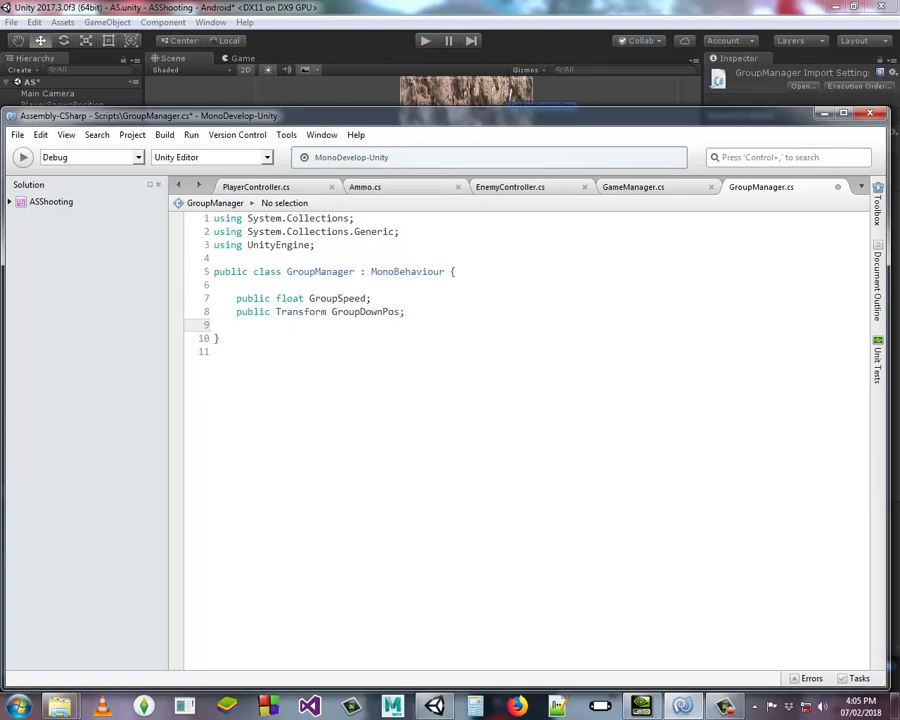
type("public Tra")
key("Return")
key("BackSpace")
key("BackSpace")
key("BackSpace")
key("BackSpace")
key("BackSpace")
key("BackSpace")
key("BackSpace")
key("BackSpace")
key("BackSpace")
left_click_drag(383, 312, 361, 313)
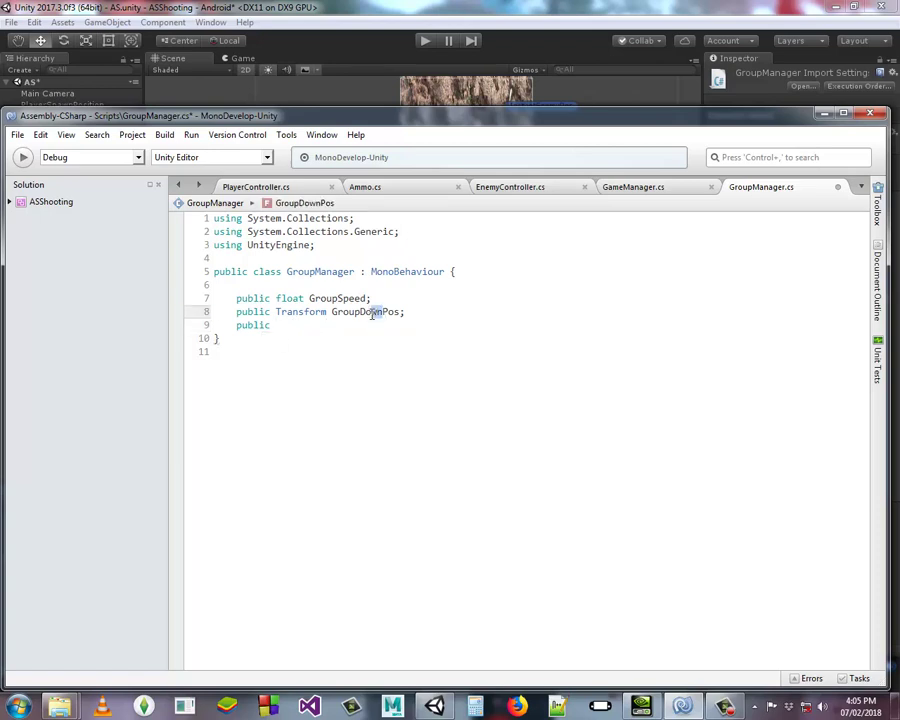
type("Up")
left_click(313, 324)
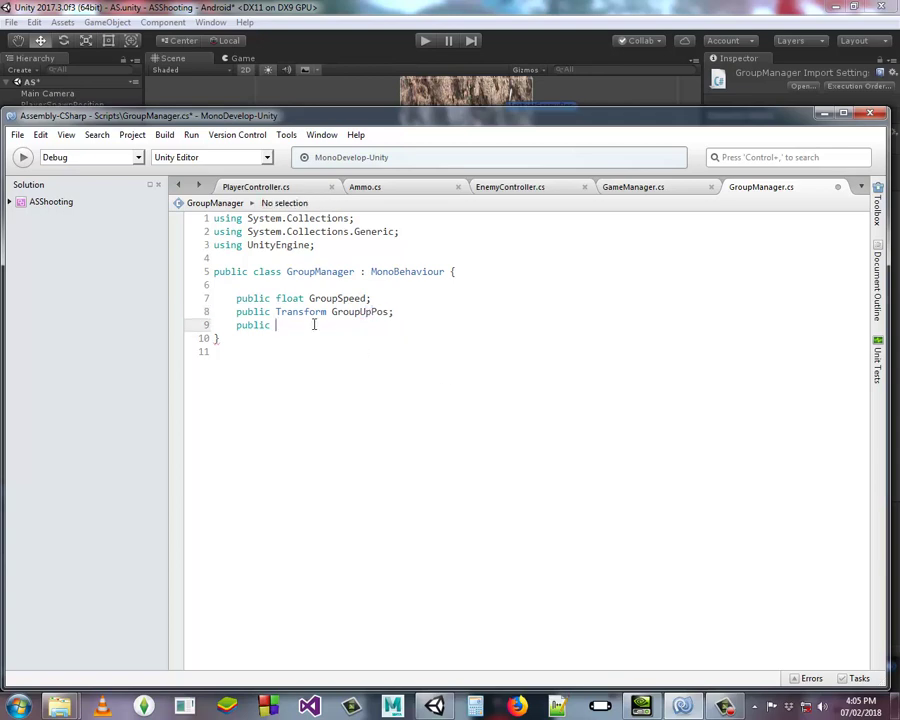
type("Transform")
type(" Group")
type("DownPos;")
Add an empty void Iniz() method below the fields
key("Return")
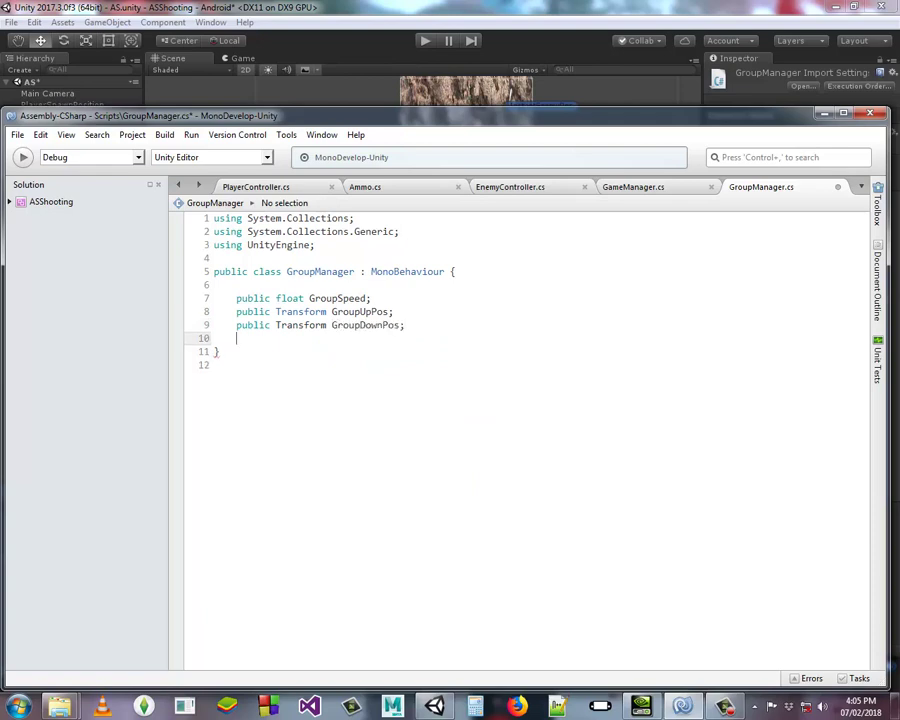
key("Return")
type("vo")
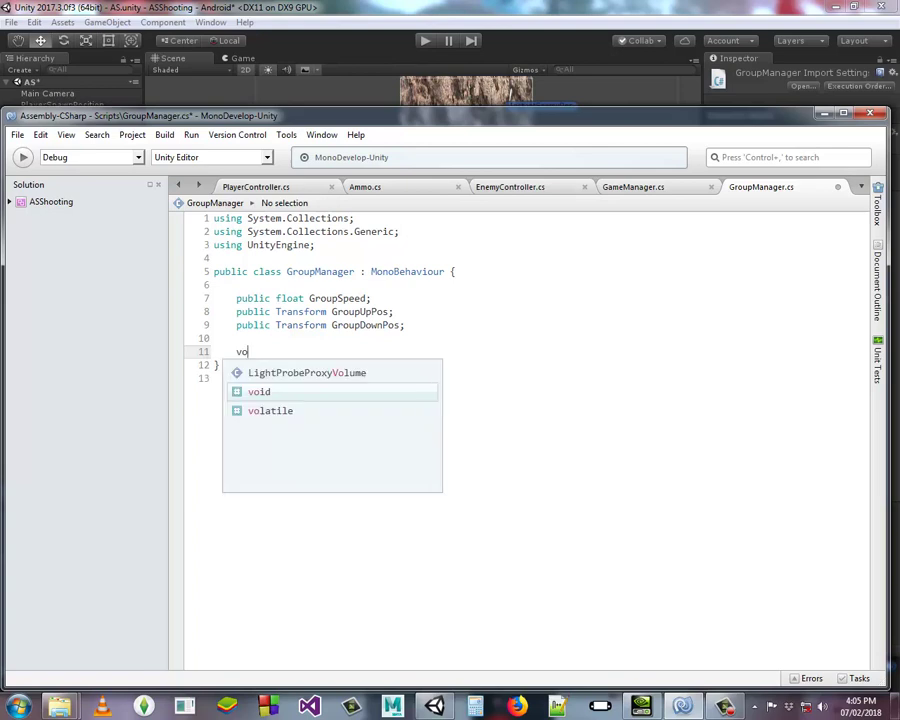
type("id Insi")
key("BackSpace")
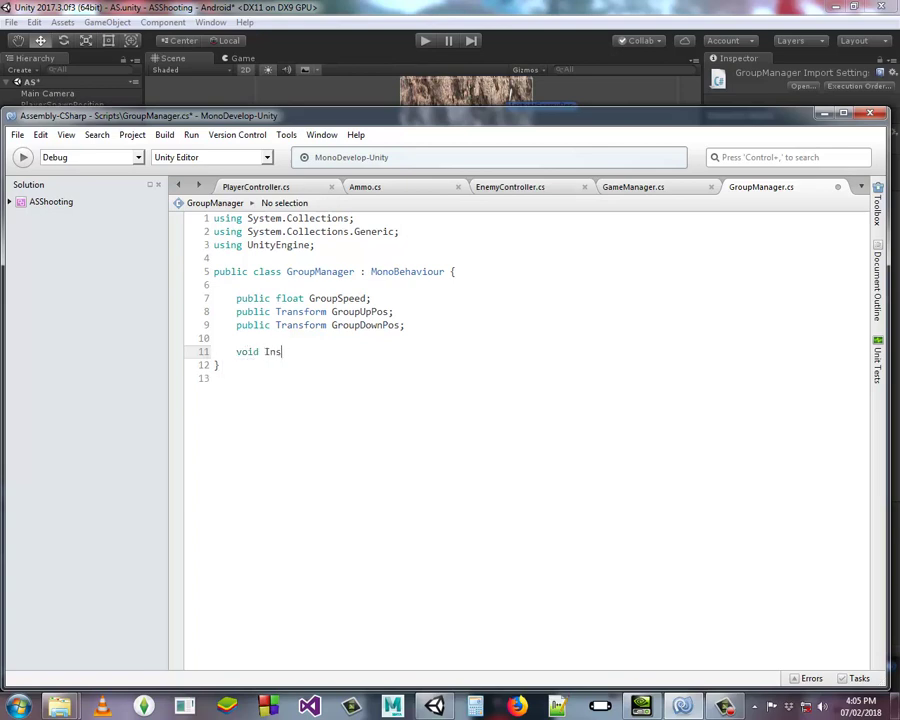
key("BackSpace")
type("iz")
type("()")
key("Return")
type("{")
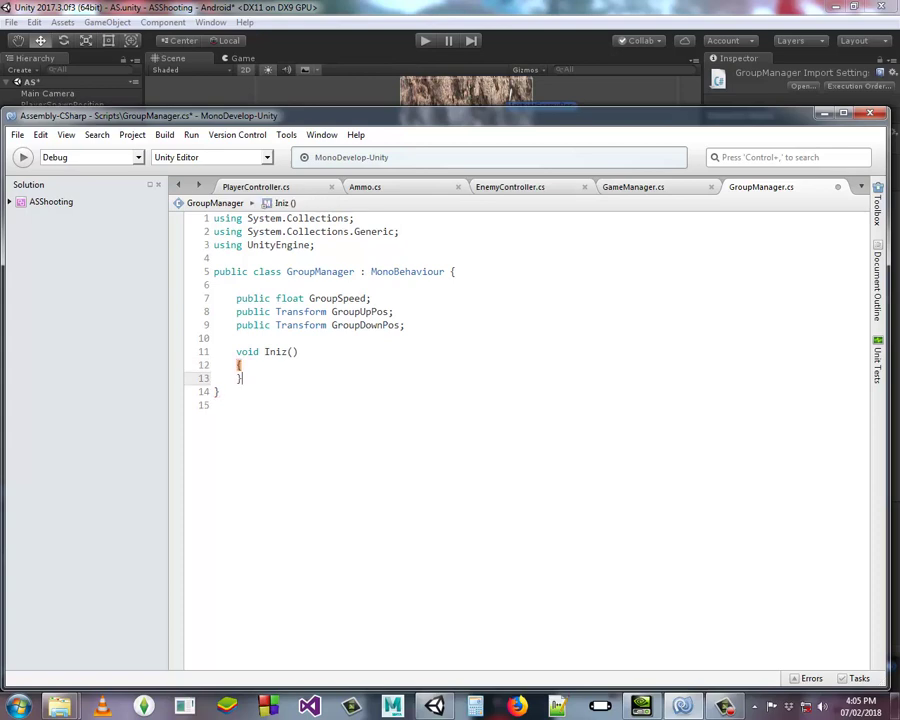
Add a void Update() method that calls Iniz();
key("Return")
type("void U")
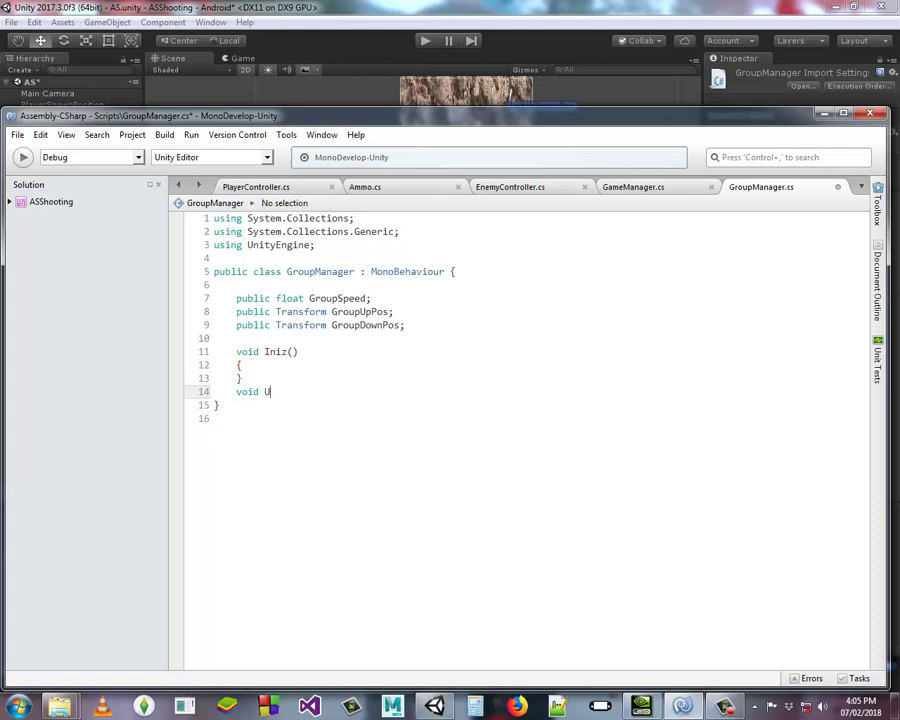
type("pdate()")
key("Return")
type("{")
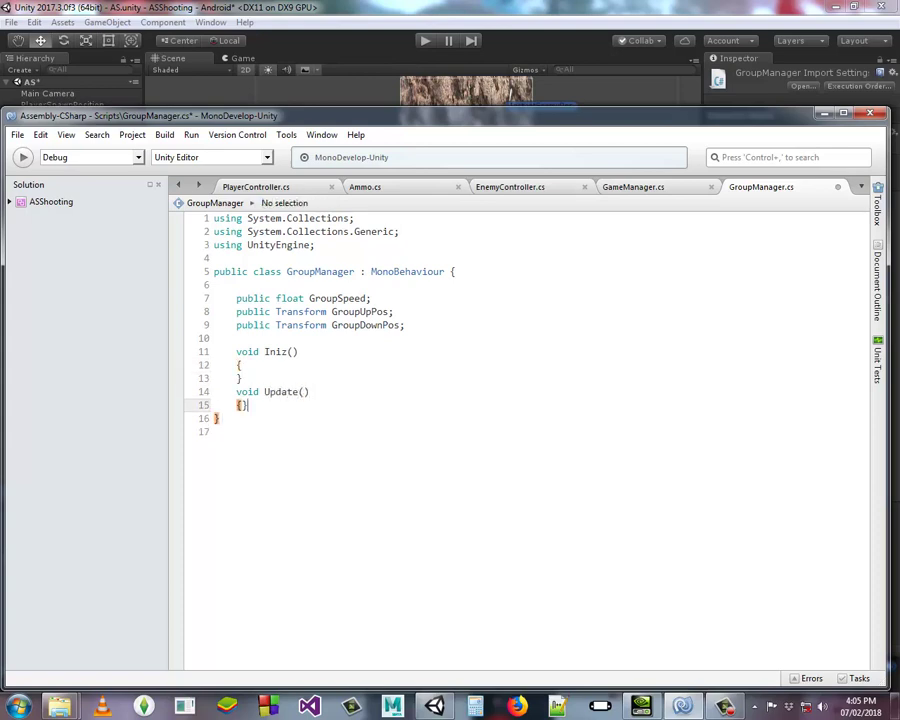
key("Return")
left_click(237, 405)
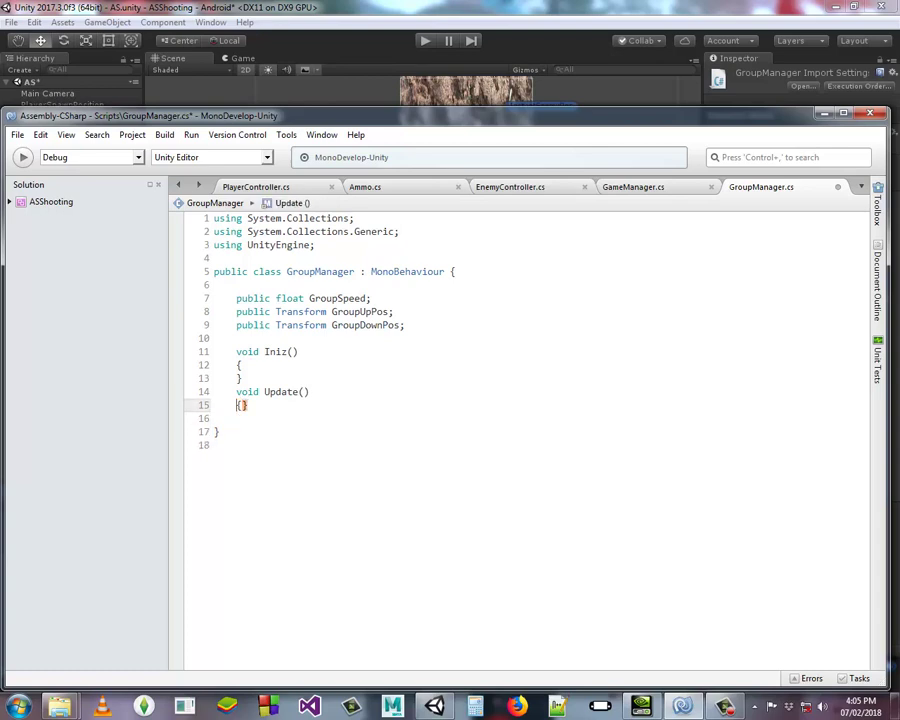
key("Return")
type("Iniz")
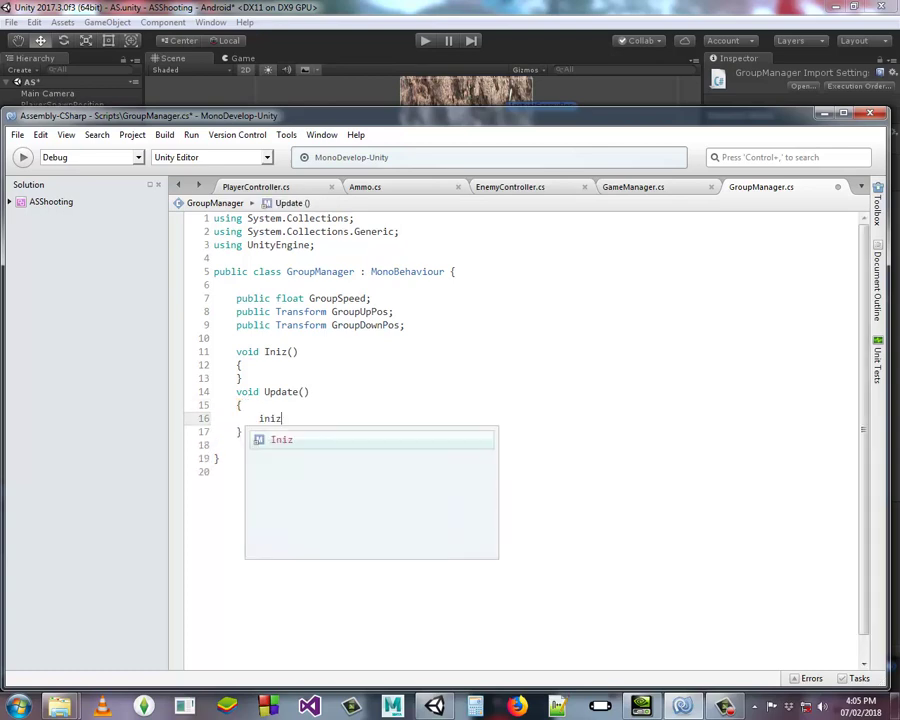
key("Escape")
type("();")
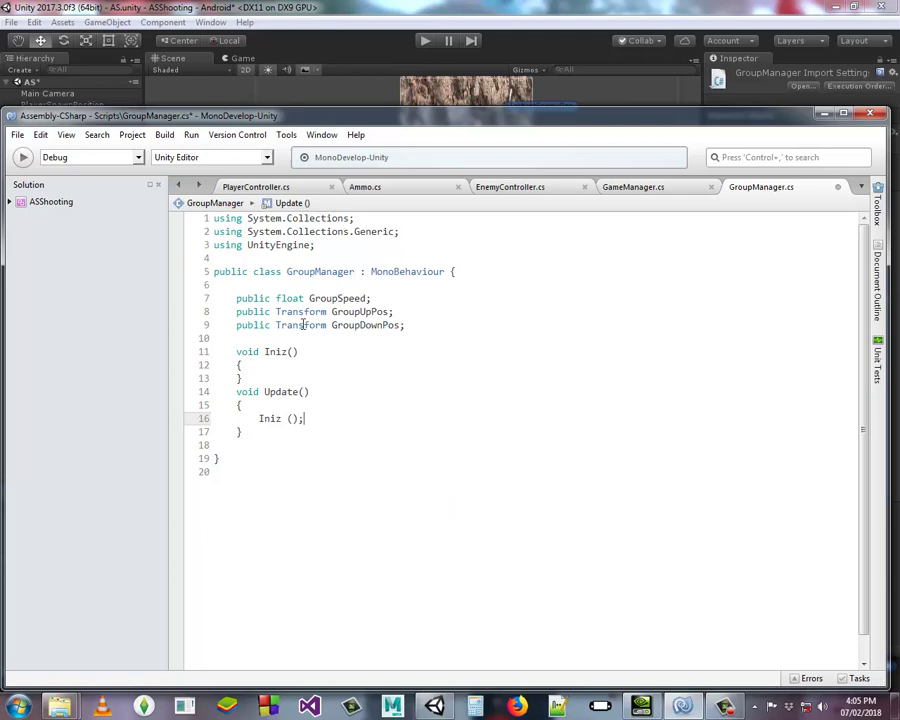
In Iniz, begin transform.position = Vector3.MoveTowards with transform.position as the first argument
left_click(265, 367)
key("Return")
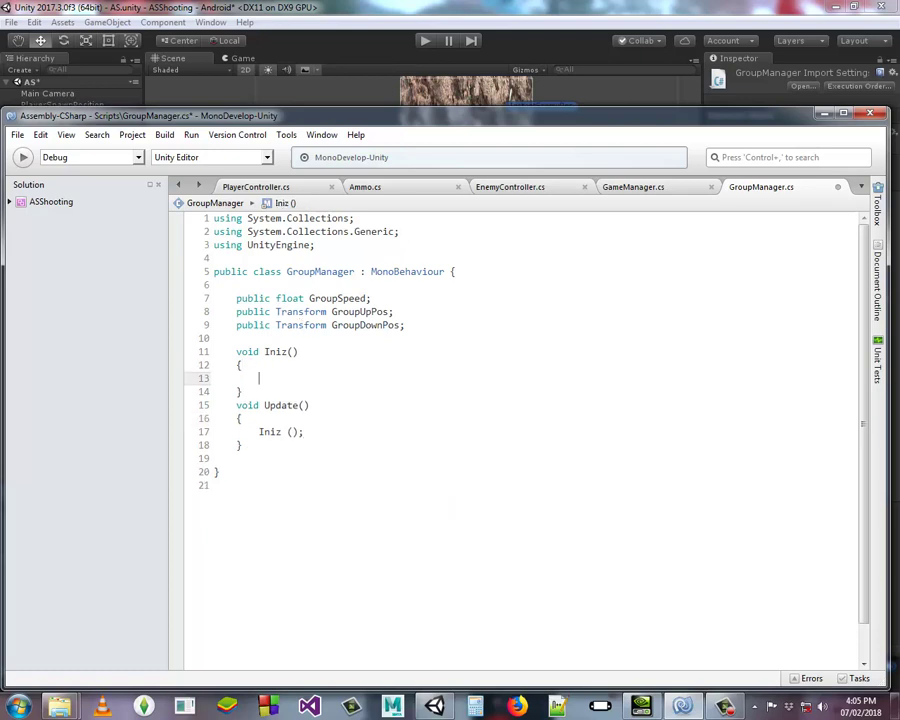
type("transform.")
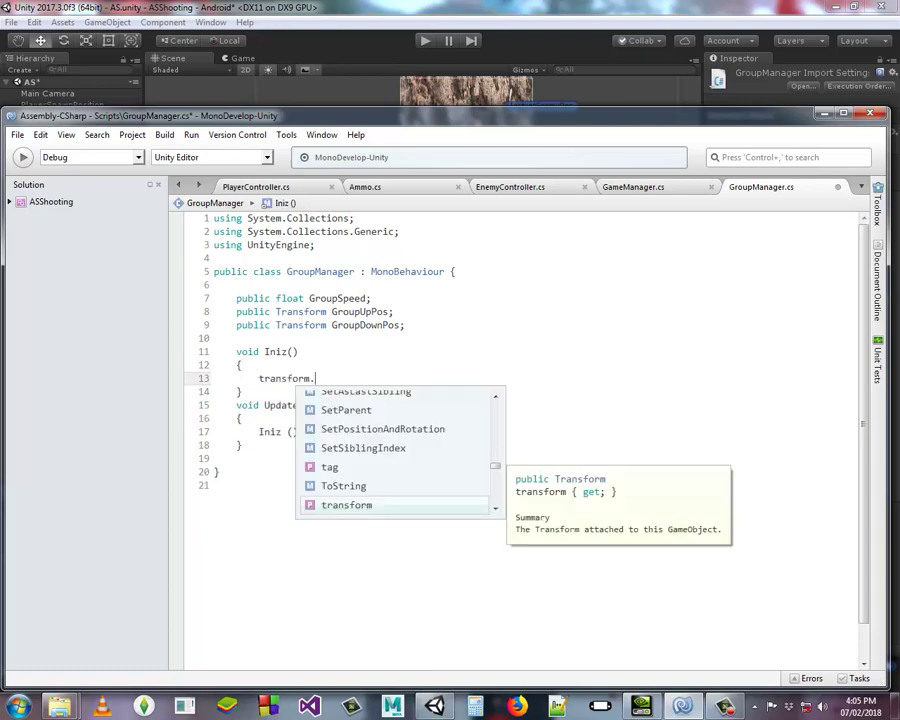
type("position =v")
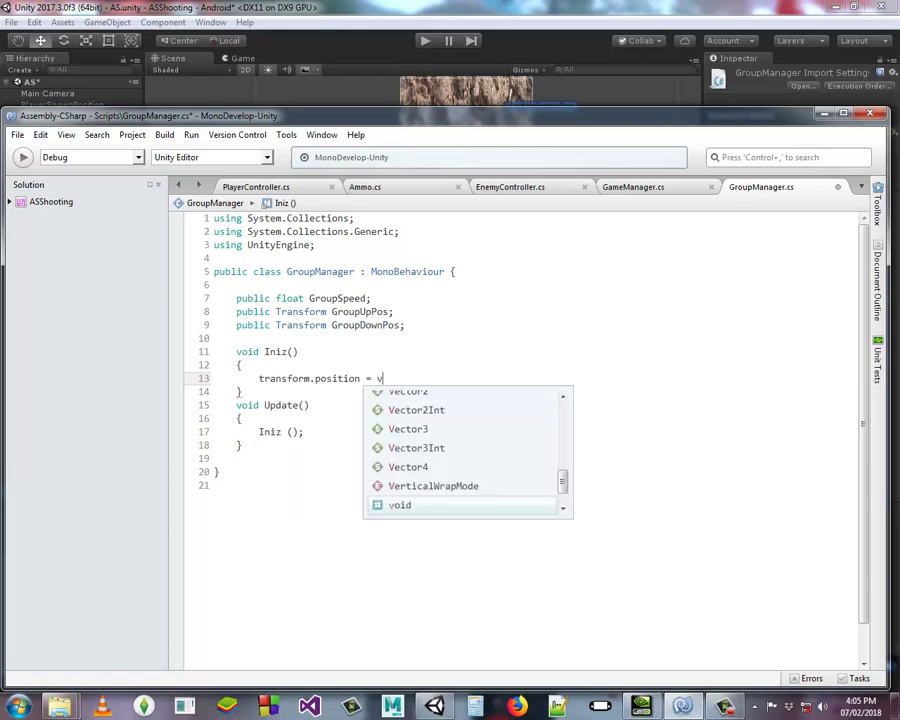
type("ector3.mo")
key("Return")
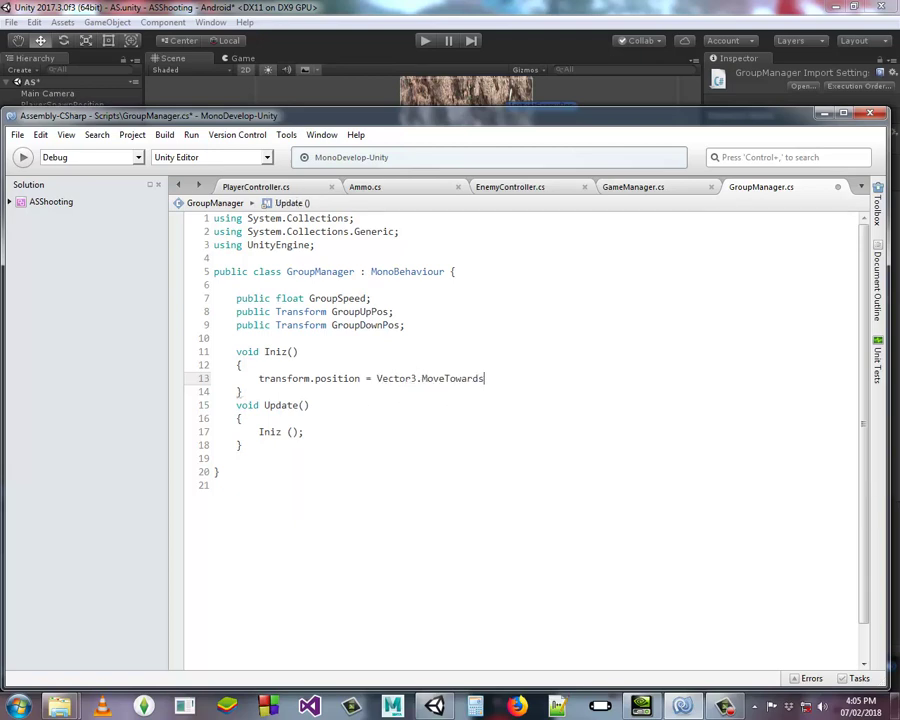
type("(trya")
key("BackSpace")
key("BackSpace")
key("BackSpace")
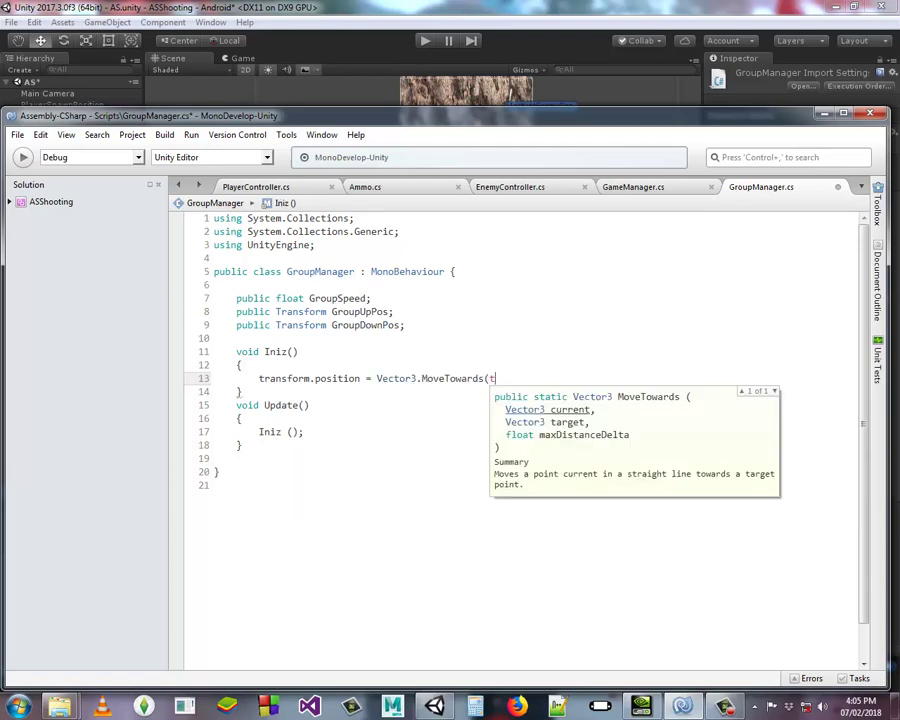
type("ransform.po")
key("Return")
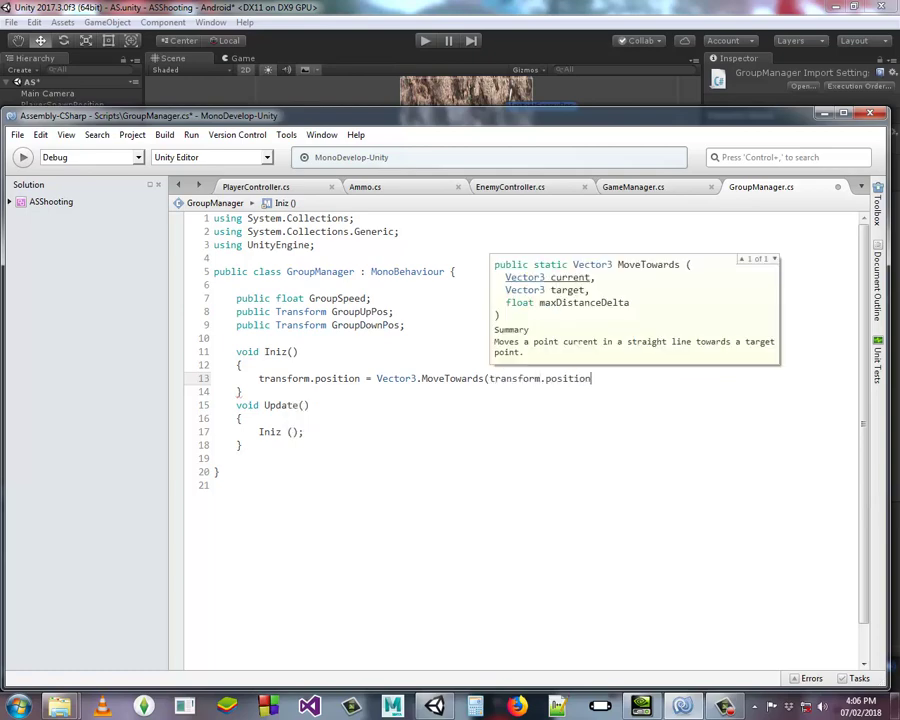
Complete MoveTowards with GroupDownPos.position and GroupSpeed * Time.deltaTime
type(",")
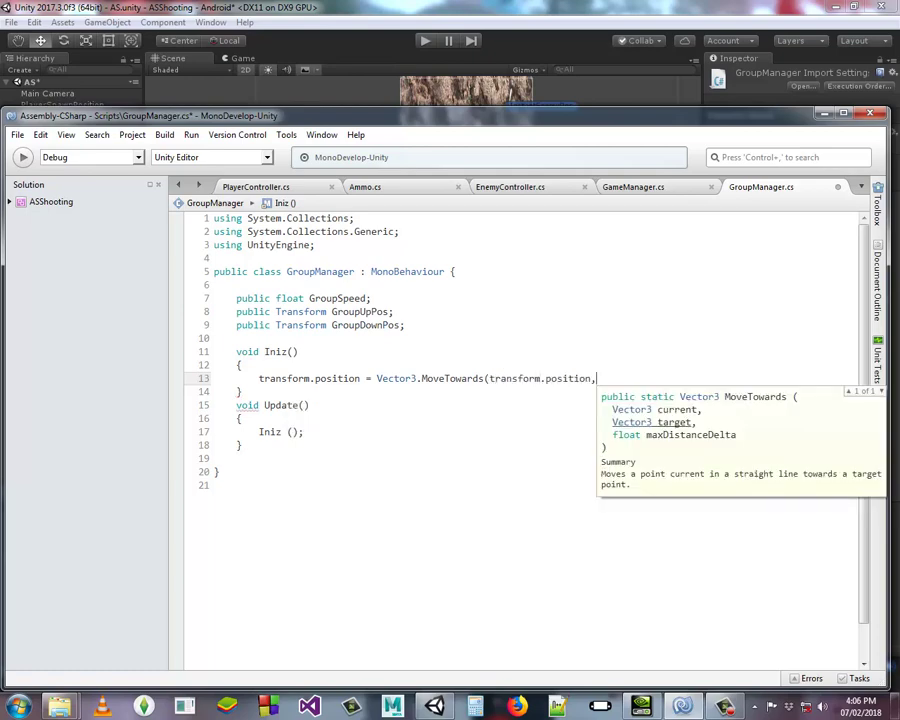
type("group")
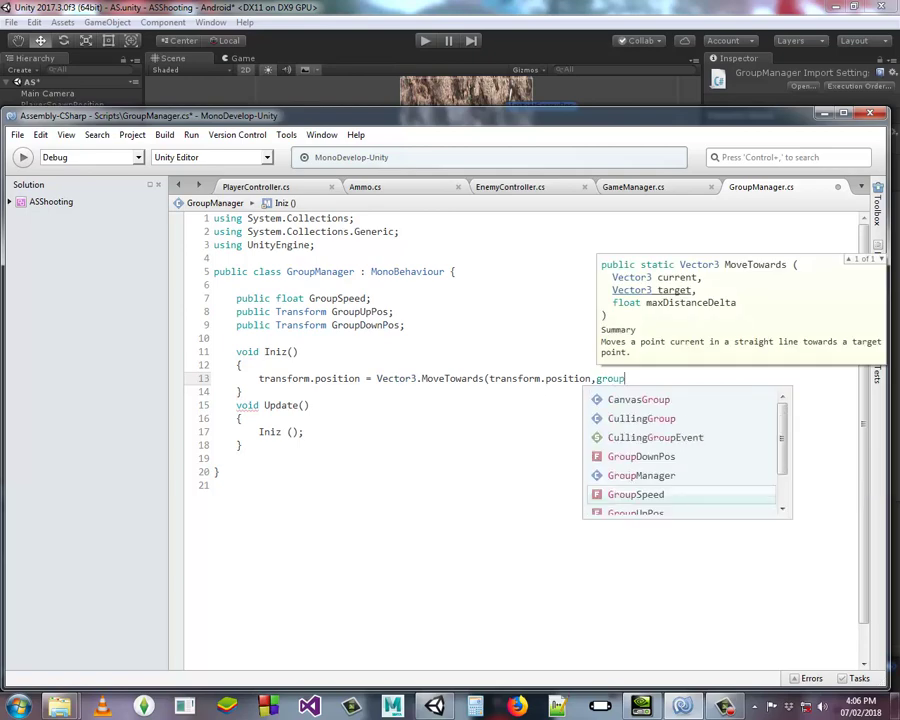
type("d")
key("Return")
type(".po")
key("Return")
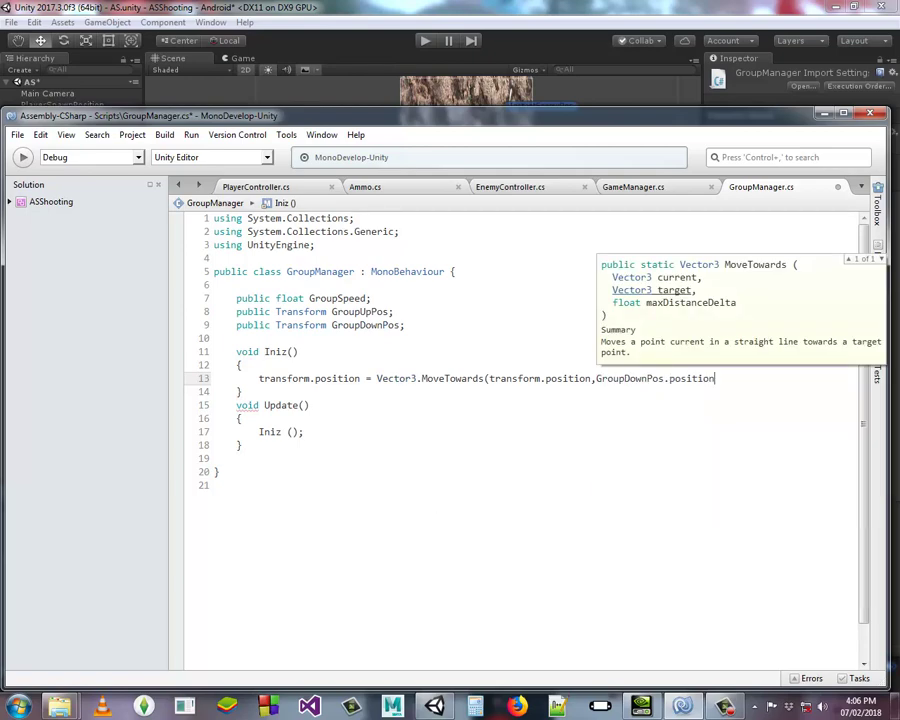
type(",G")
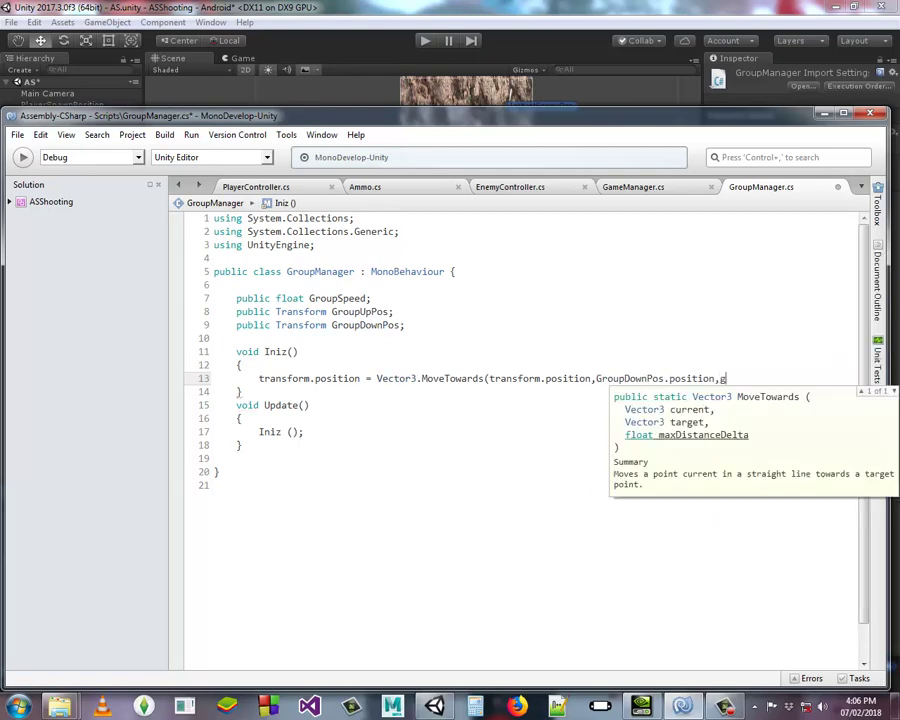
type("rou")
key("space")
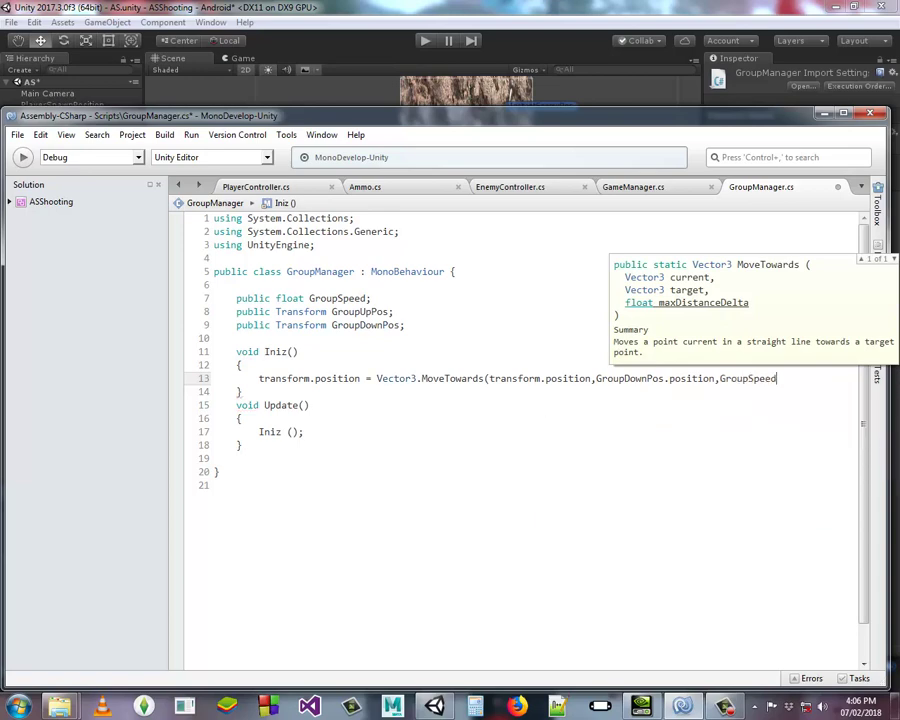
type("Time.d")
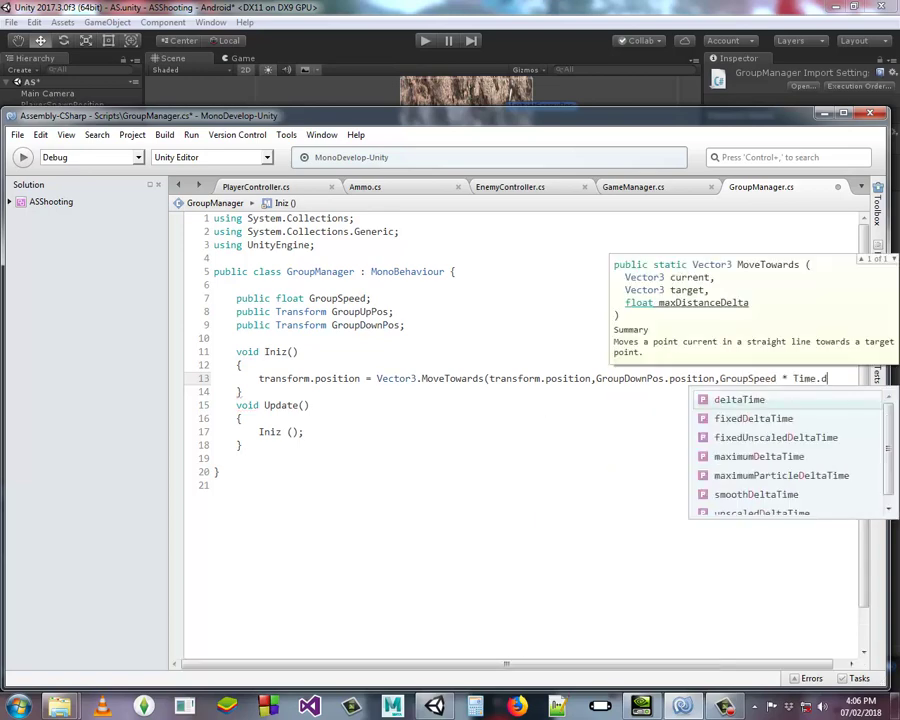
key("Return")
type(");")
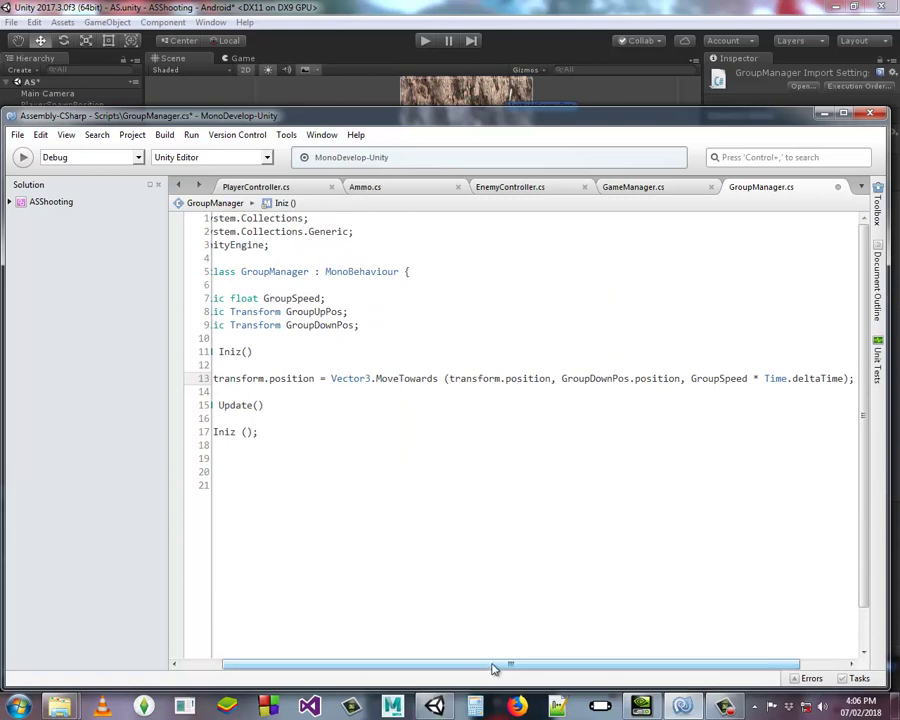
left_click_drag(492, 667, 452, 667)
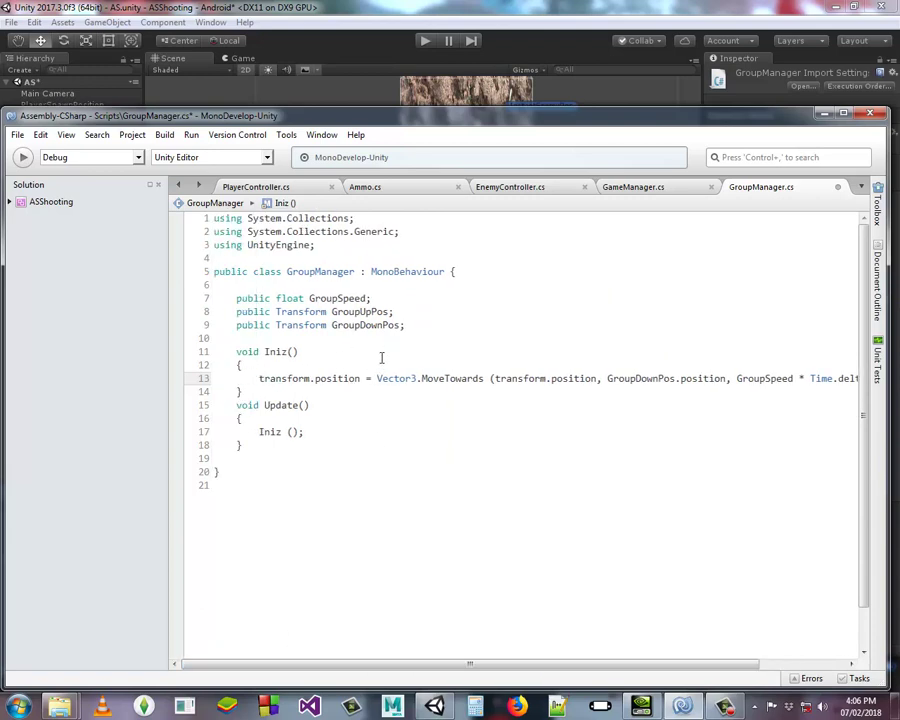
left_click(410, 325)
Declare a public bool StopMove field below GroupDownPos
key("Return")
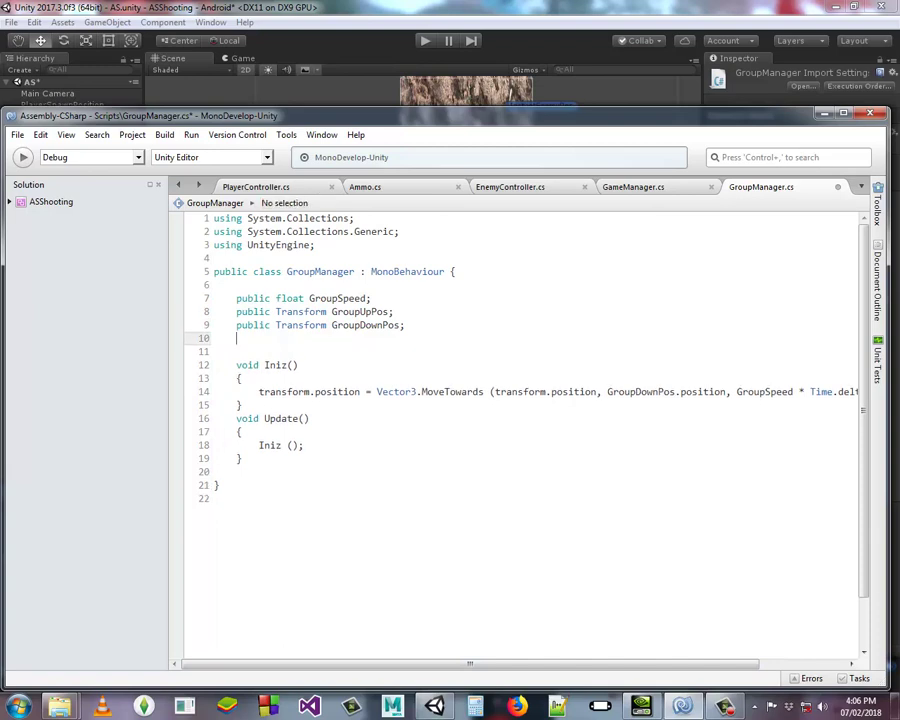
type("public bool ")
type("Stop")
type("Move;")
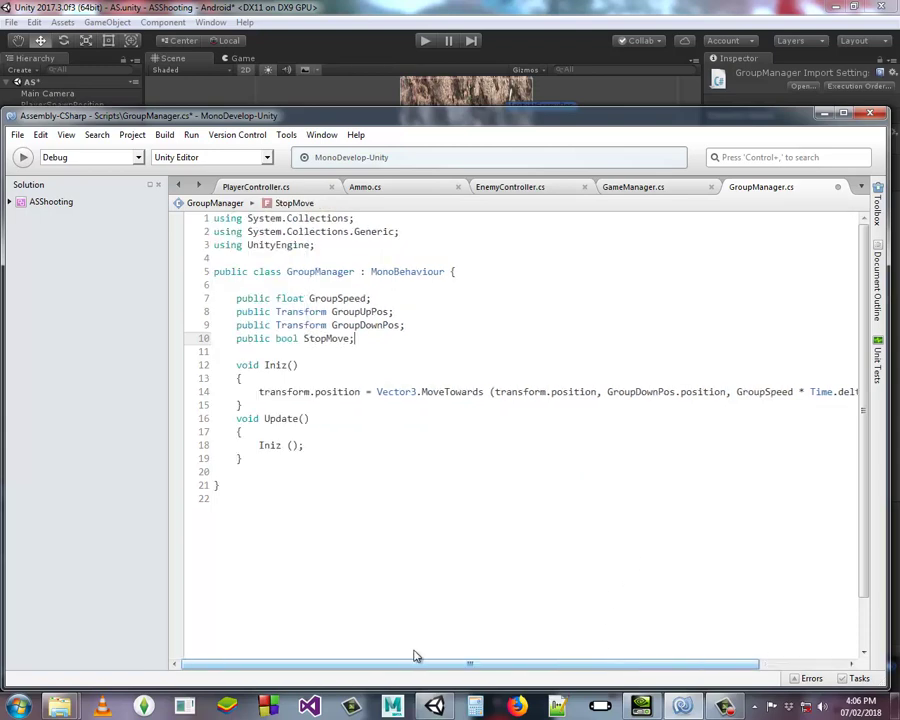
mouse_move(488, 667)
left_mouse_down()
mouse_move(689, 649)
mouse_move(249, 639)
left_mouse_up()
left_click_drag(538, 664, 822, 582)
Select the whole MoveTowards statement inside Iniz
left_click(818, 391)
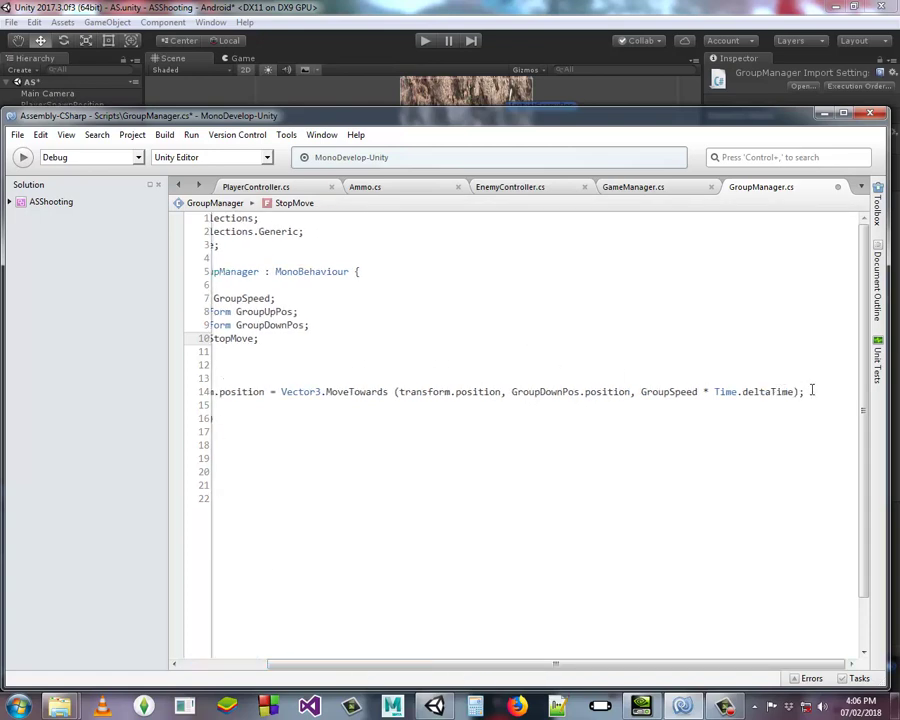
key("Return")
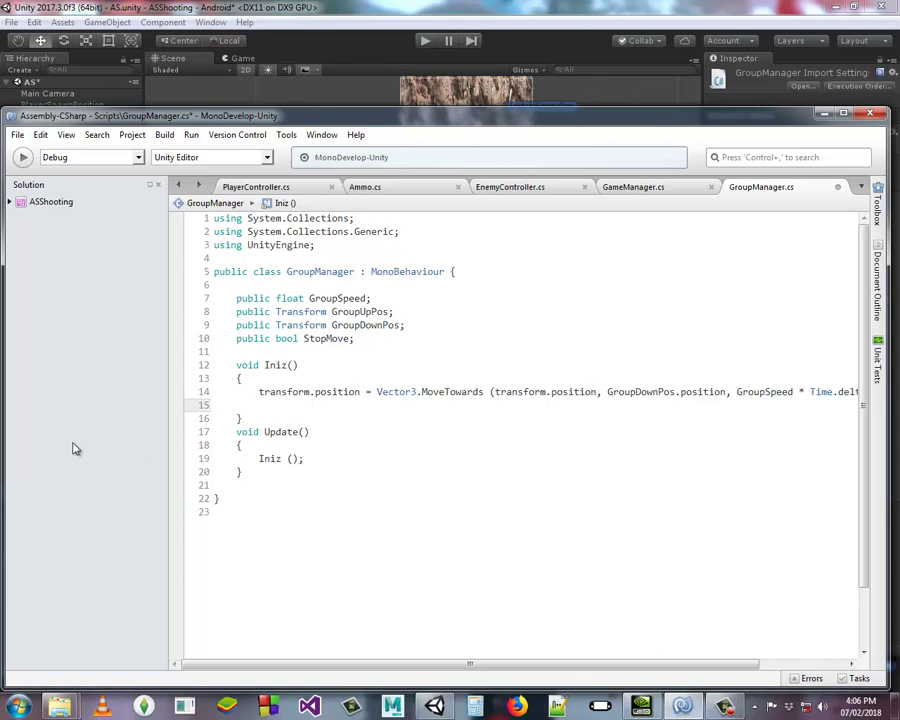
left_click_drag(434, 664, 530, 664)
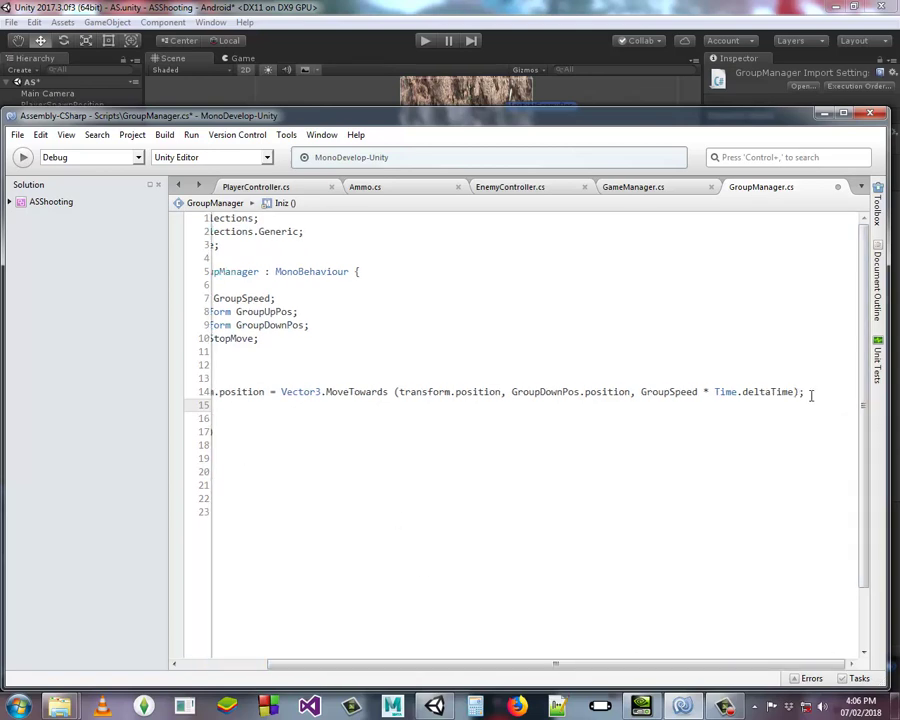
left_click_drag(808, 392, 258, 392)
Cut the MoveTowards line and add an if block conditioned on StopMove being false
key("ctrl+x")
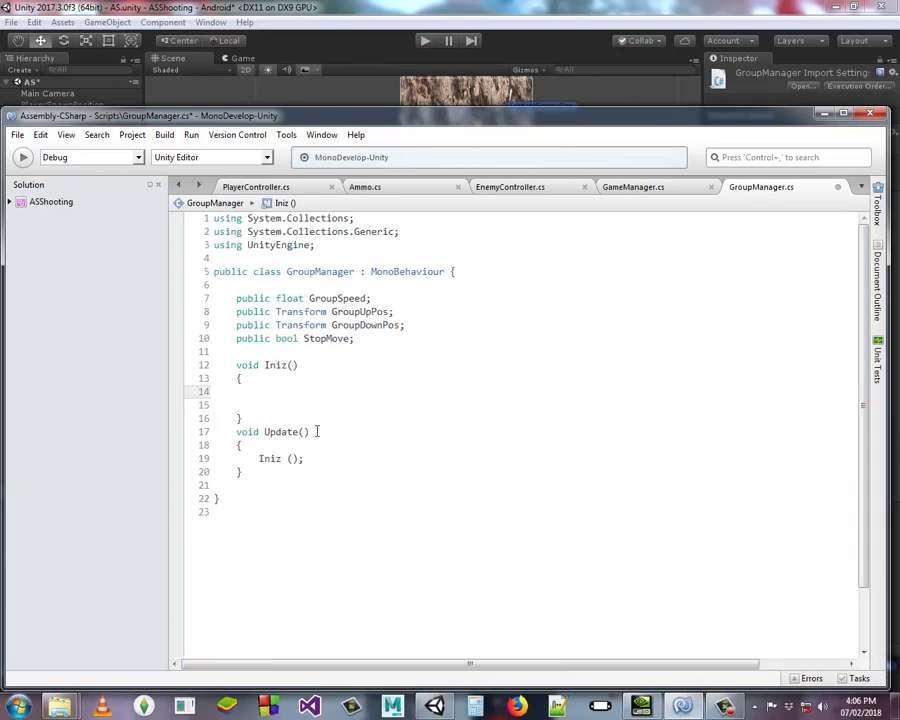
type("if")
key("Tab")
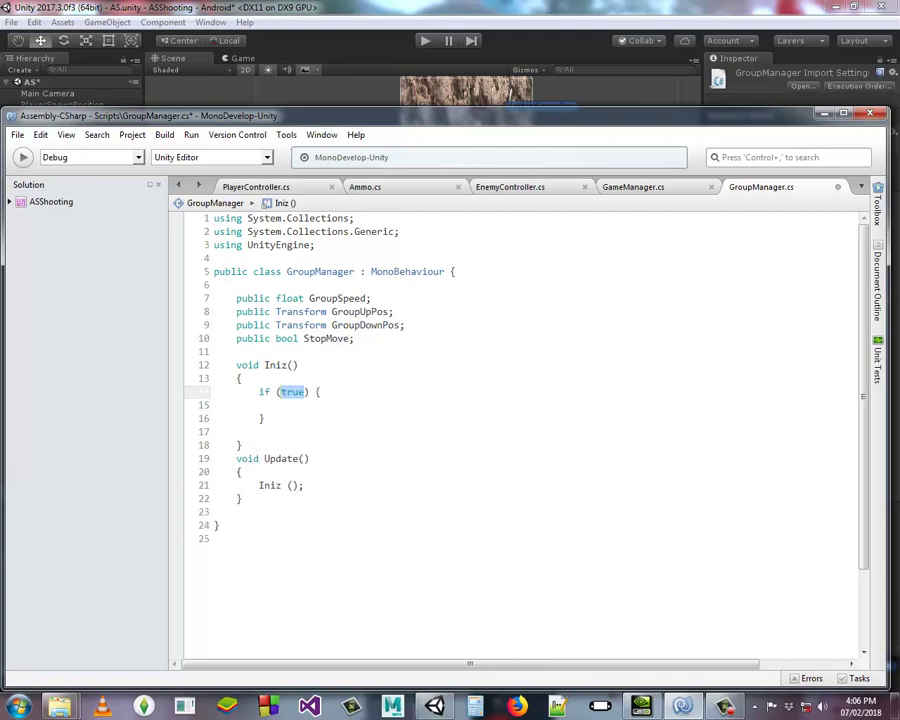
type("stopmo")
key("Return")
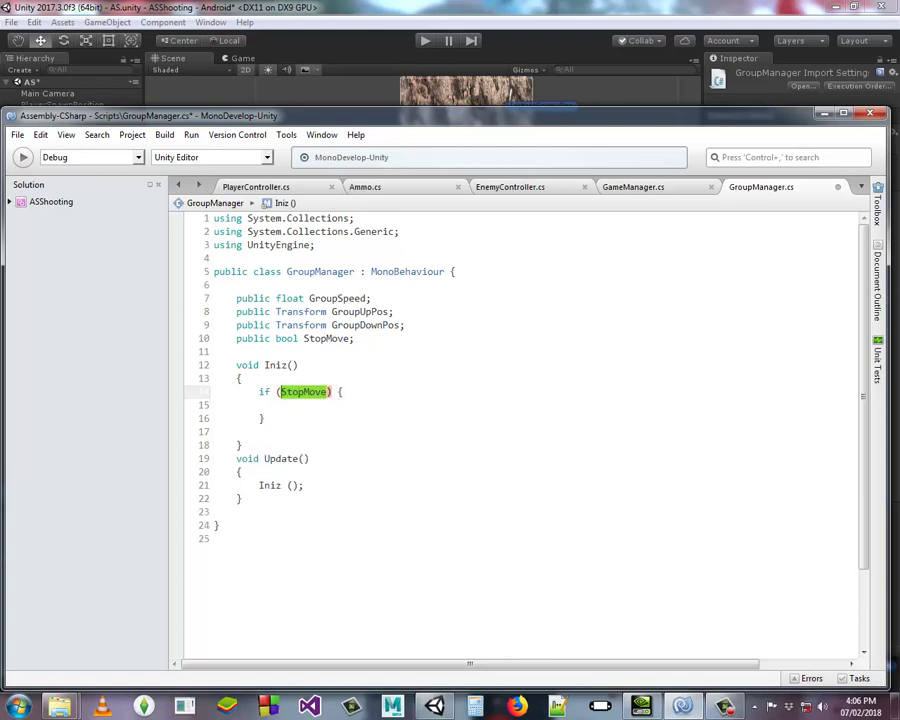
type("!")
key("BackSpace")
type("== fa")
key("Return")
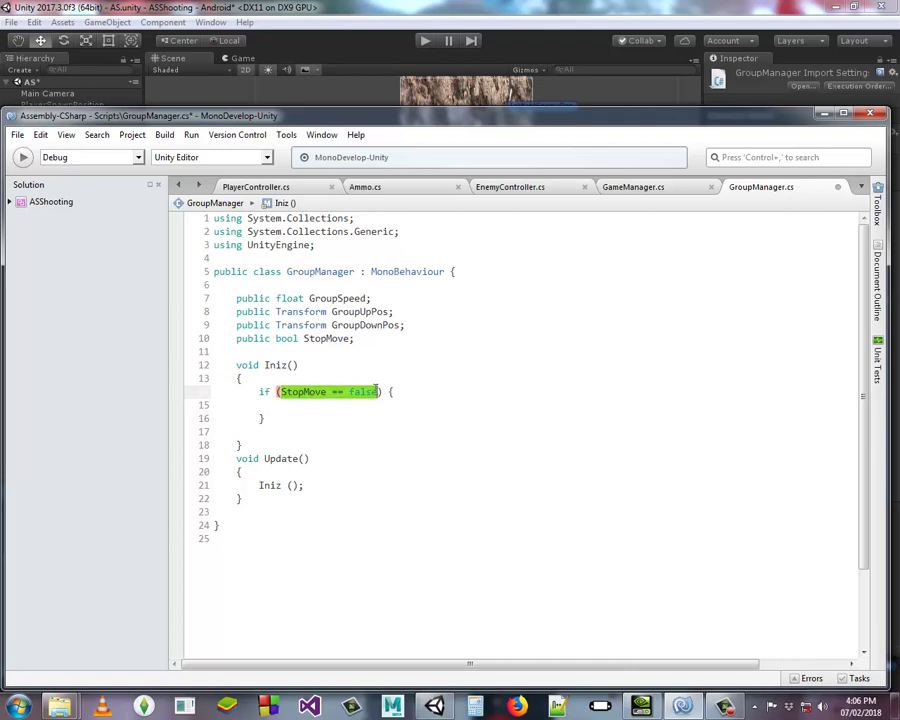
left_click(334, 391, "shift")
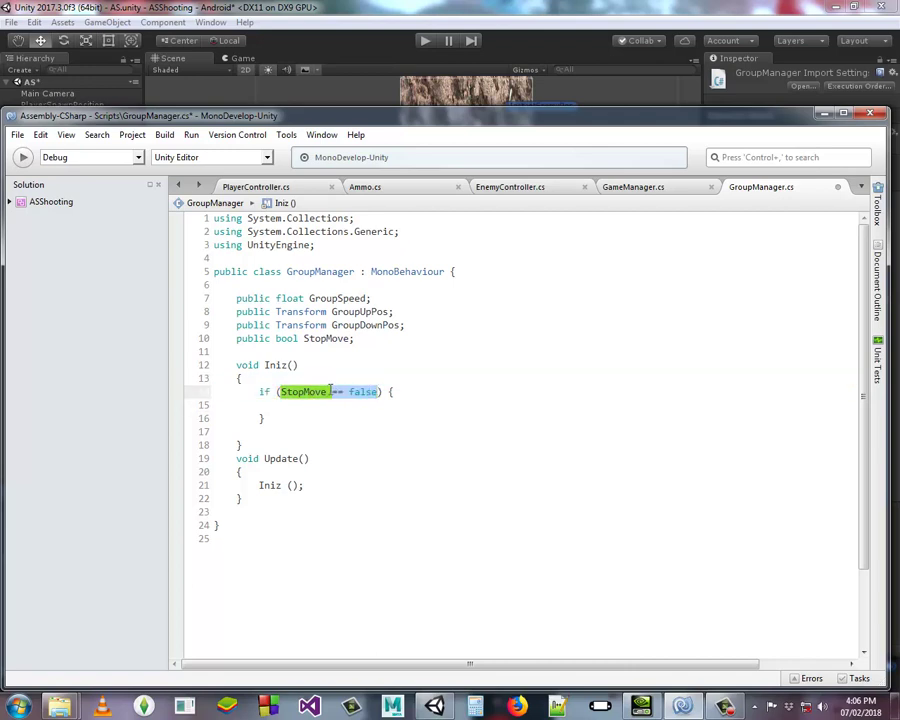
type("e")
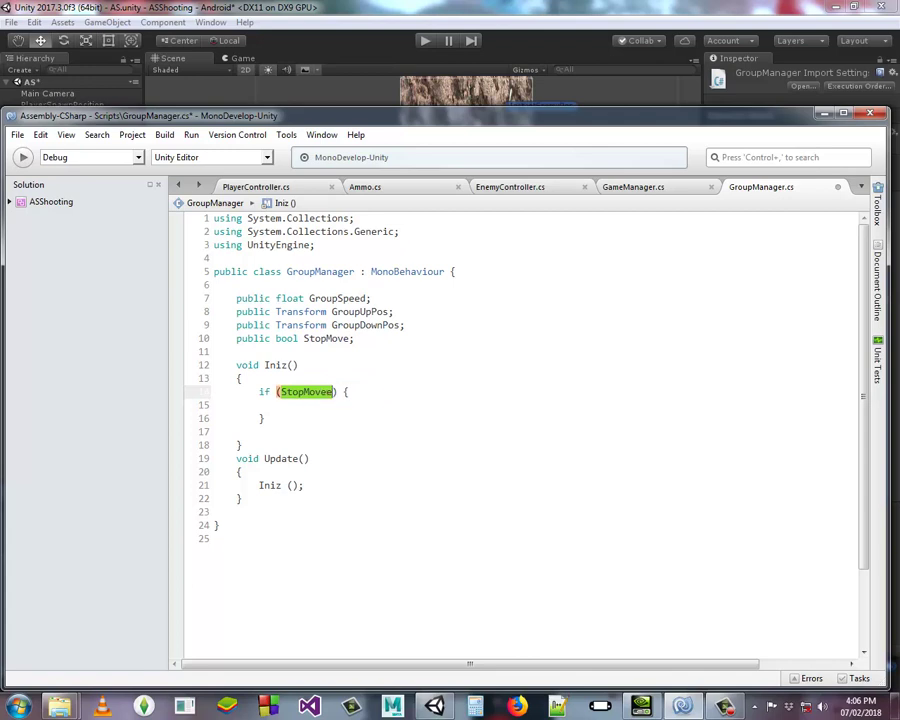
key("BackSpace")
type("!")
Paste the MoveTowards statement inside the new if block
left_click(282, 405)
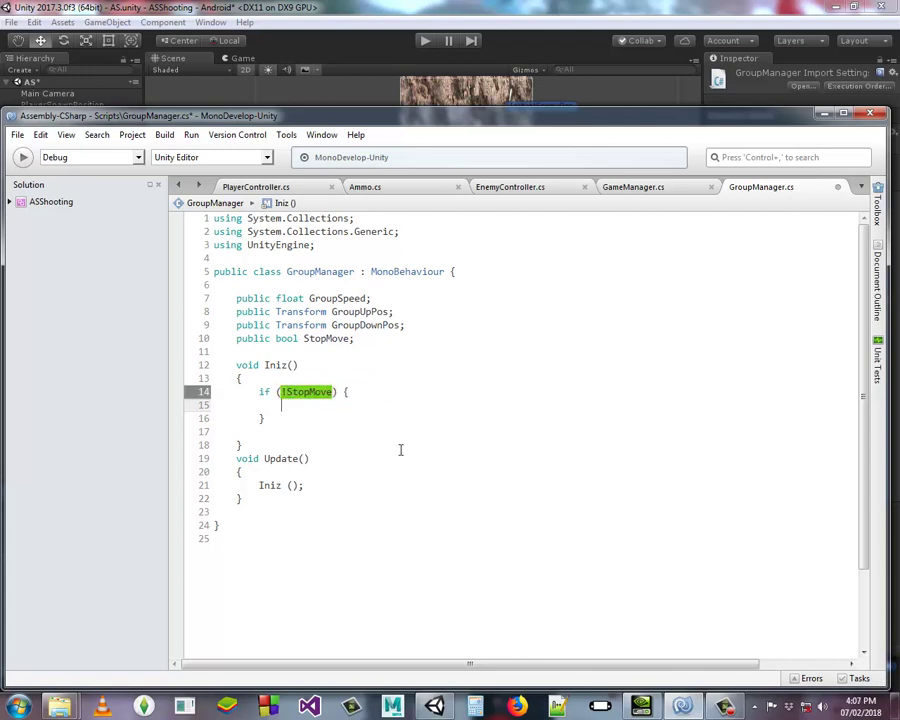
key("ctrl+v")
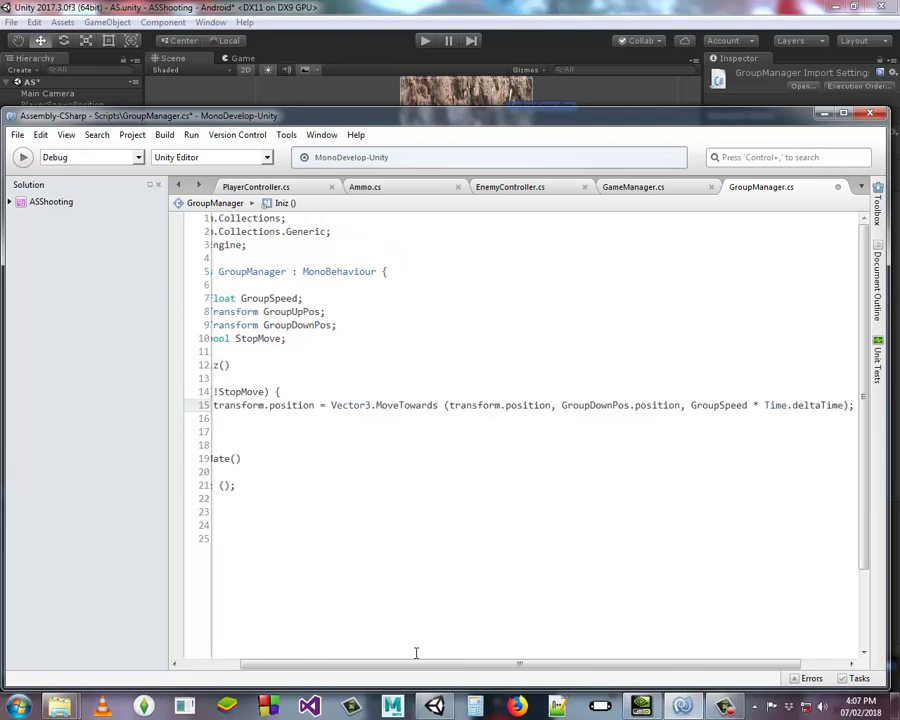
scroll(490, 650, "right", 2)
scroll(490, 650, "left", 2)
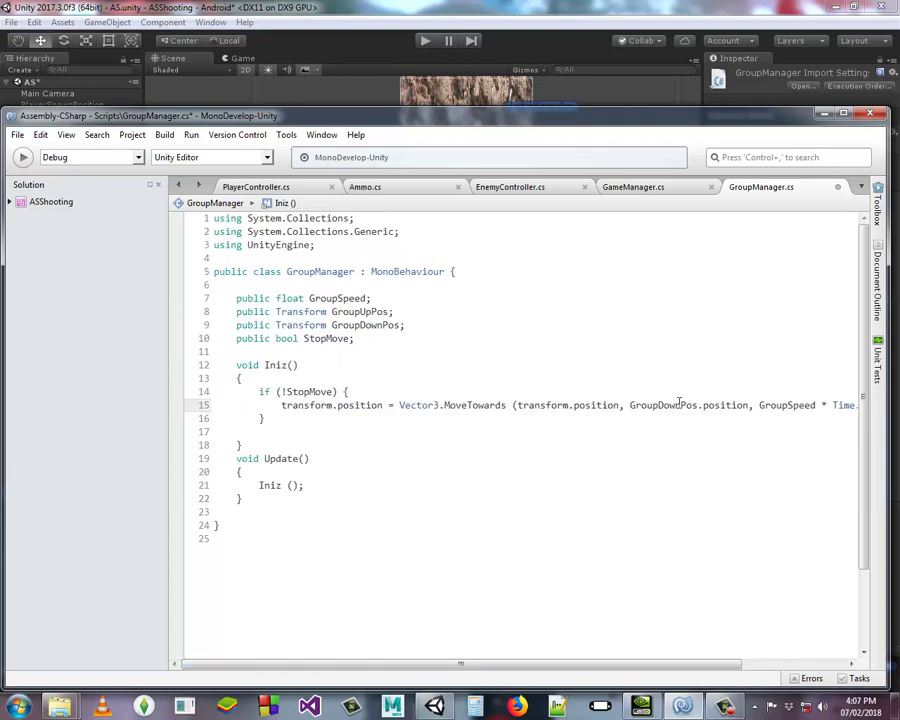
Add a new if-check in Iniz() comparing transform.position with GroupDownPos.position
left_click(297, 413)
key("Return")
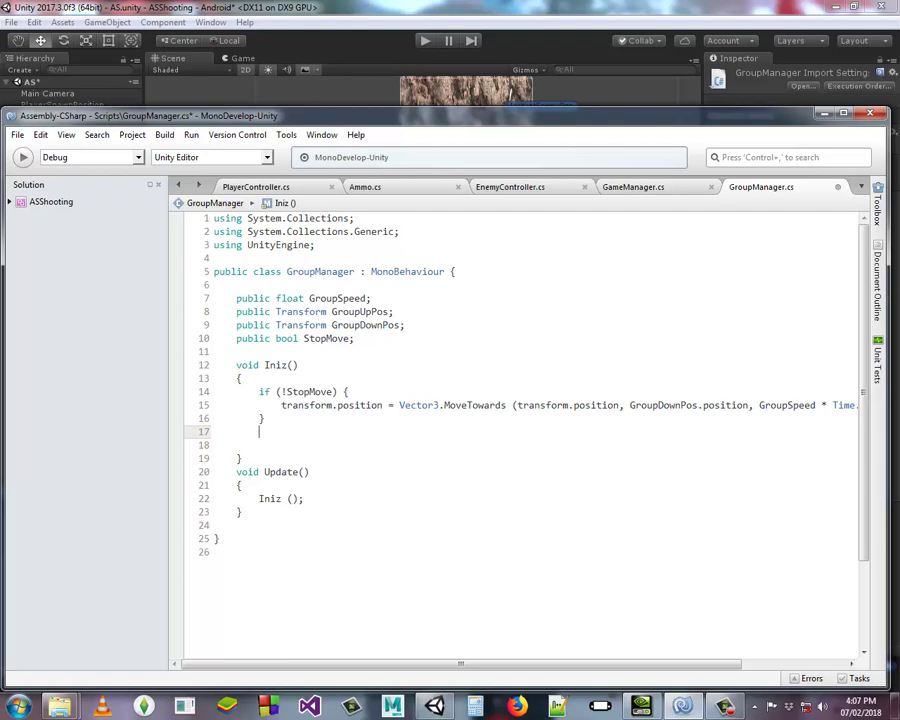
type("if")
key("Tab")
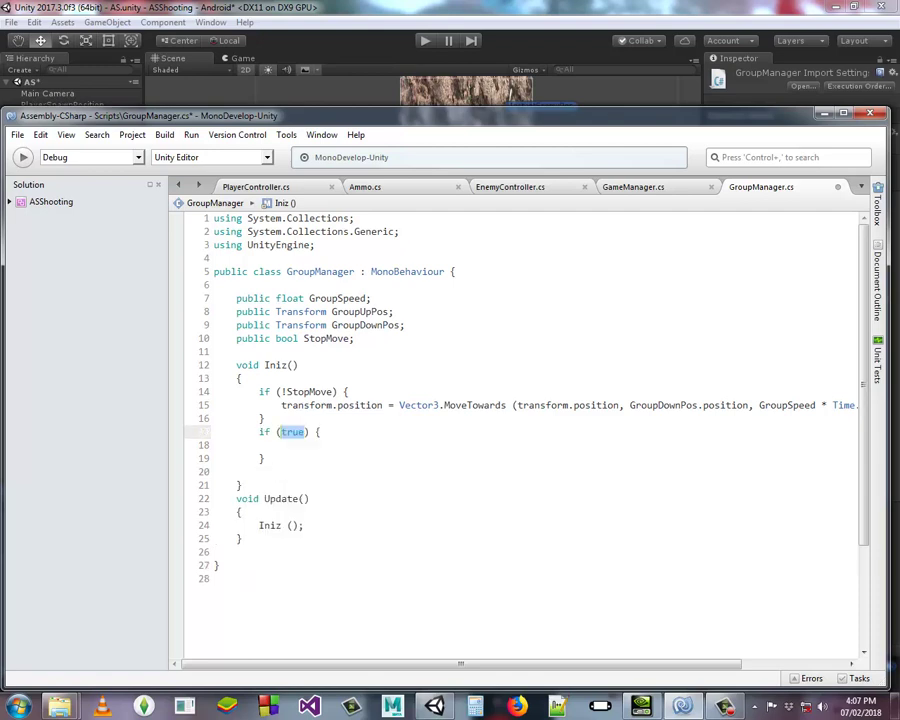
type("tr")
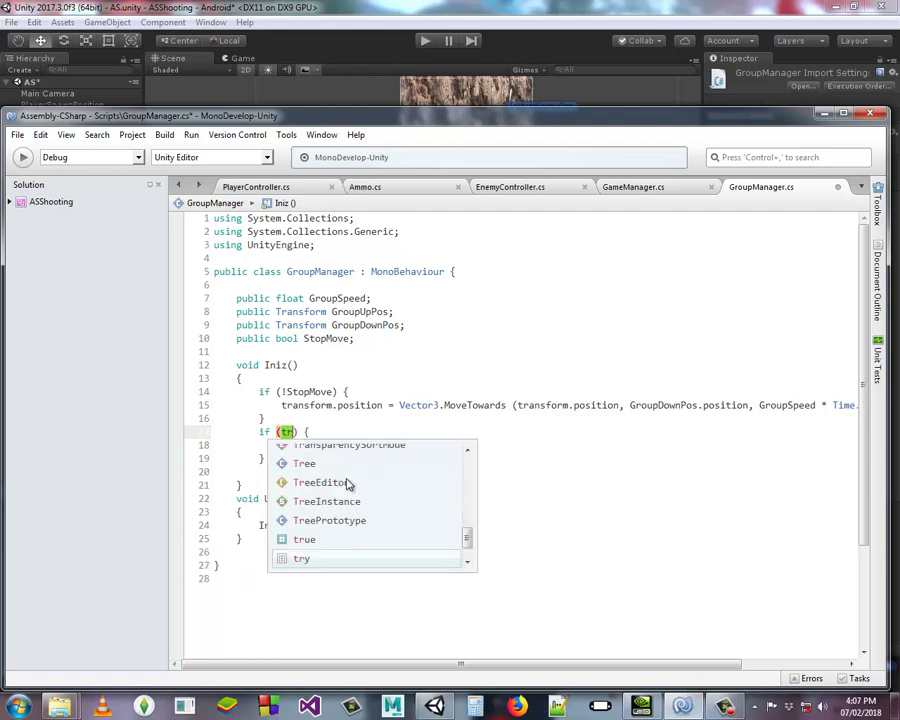
type("ansform.po")
key("Return")
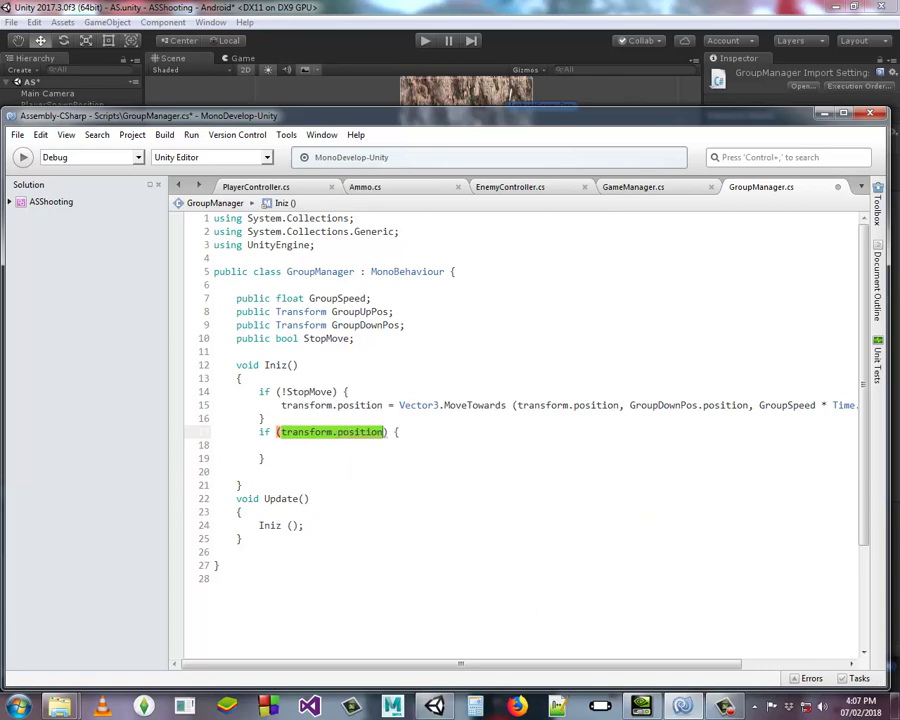
type("===")
type("gropu")
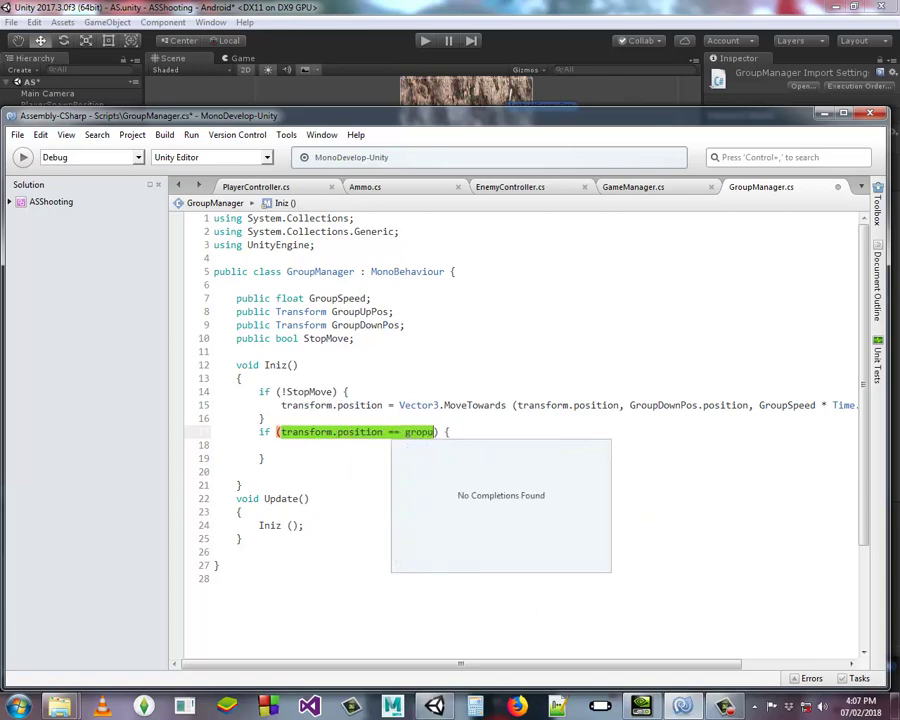
key("BackSpace")
key("Up")
key("Return")
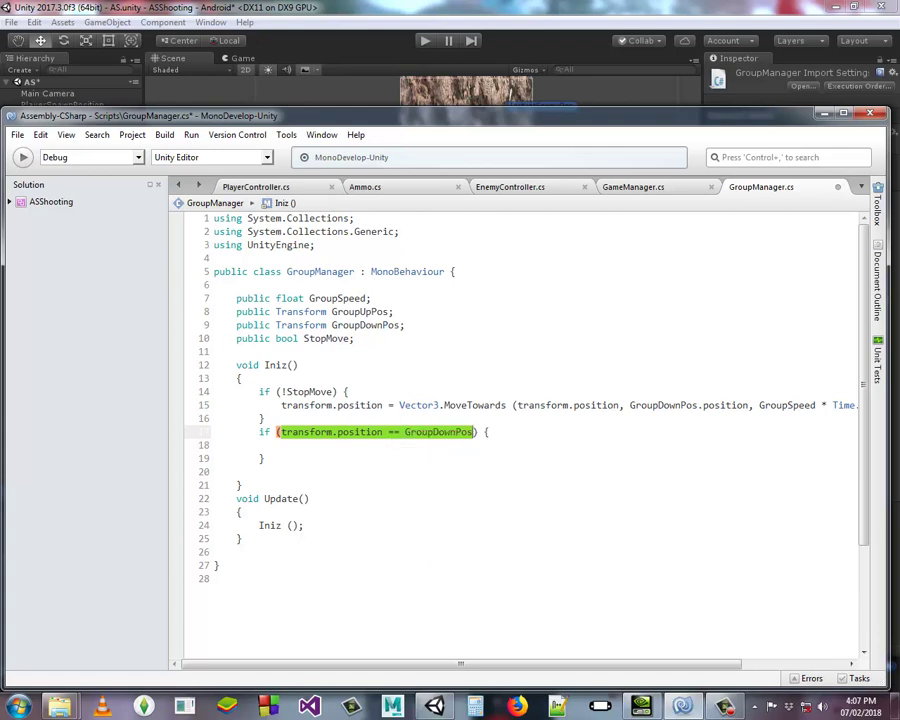
type(".pos")
key("Return")
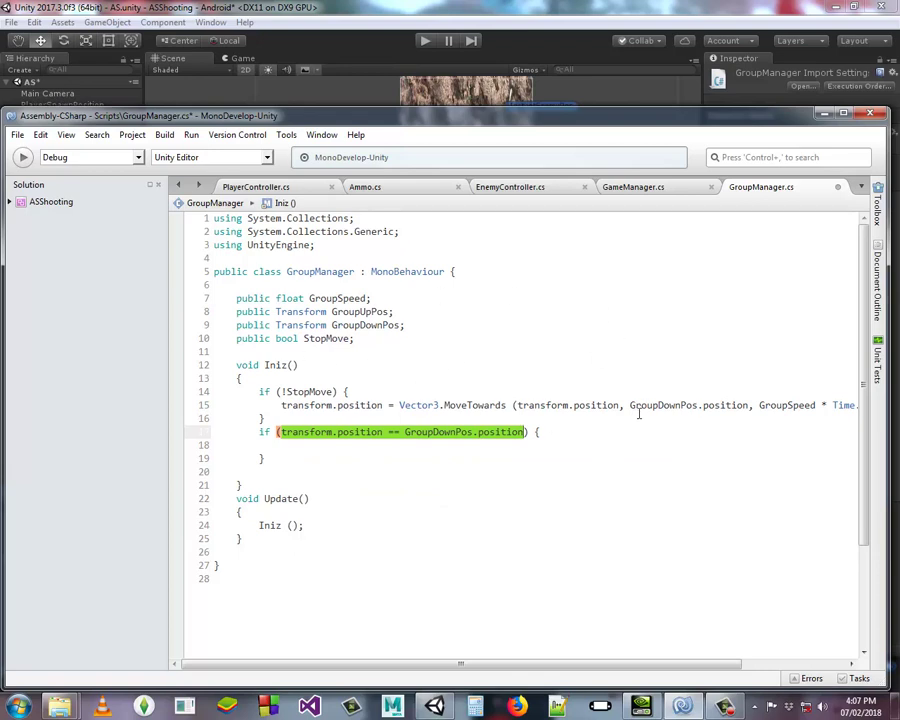
left_click_drag(630, 405, 756, 405)
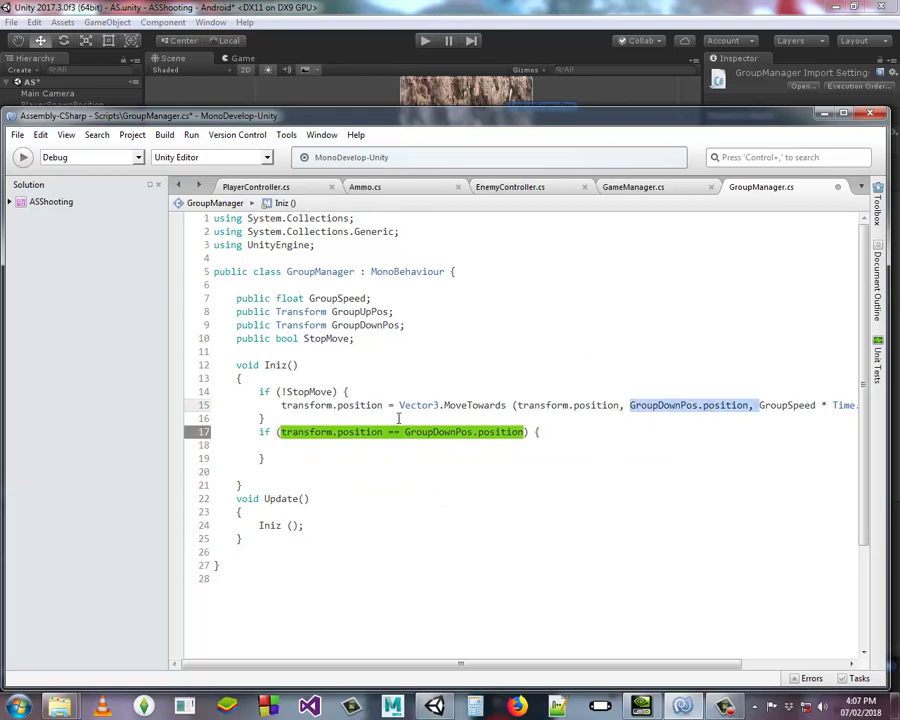
Inside the GroupDownPos check, write StopMove = true;
left_click(297, 446)
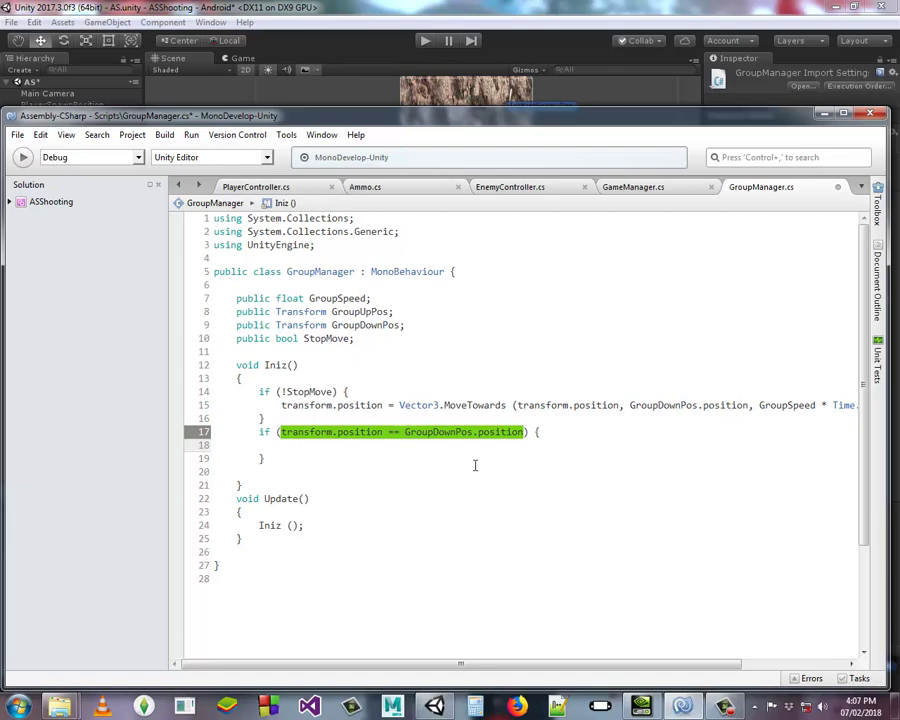
type("sto")
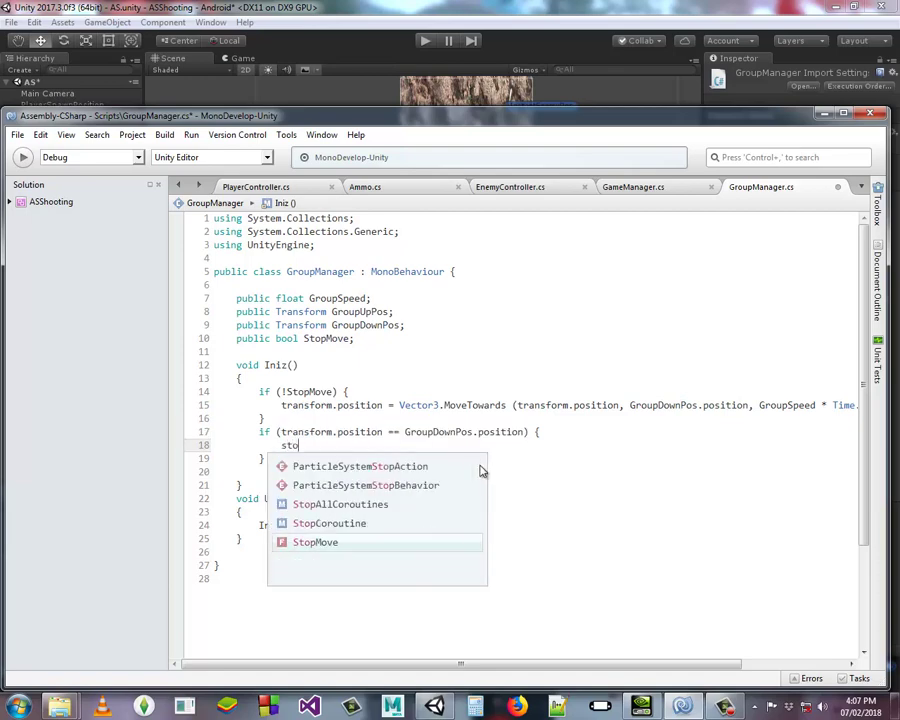
type("pmo")
key("Return")
type("= tru")
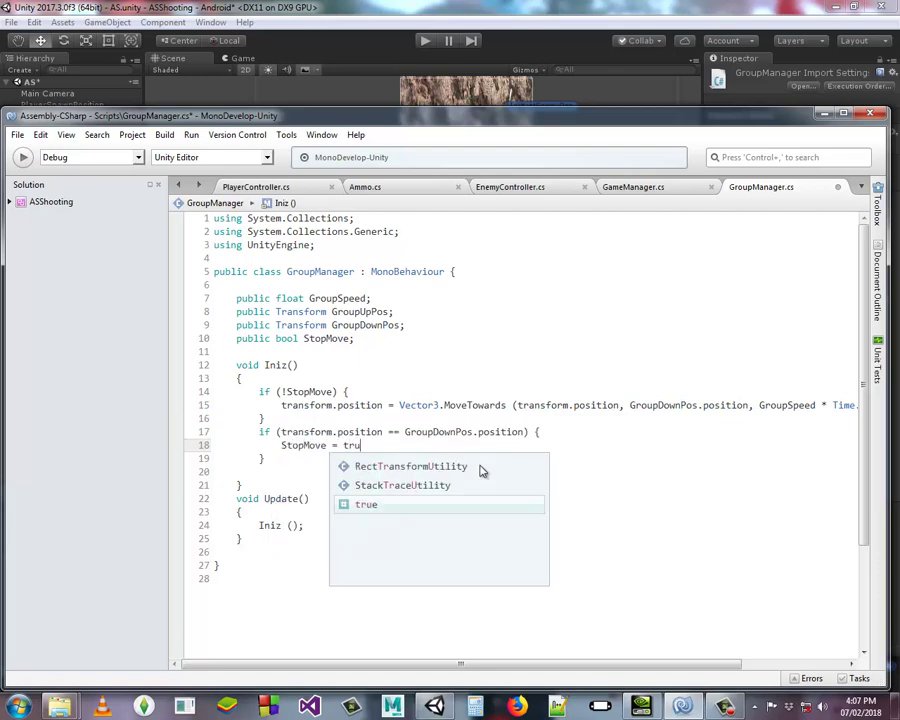
type("e;")
Add transform.position = GroupUpPos.position; beneath the StopMove line, then return to Unity
left_click(294, 462)
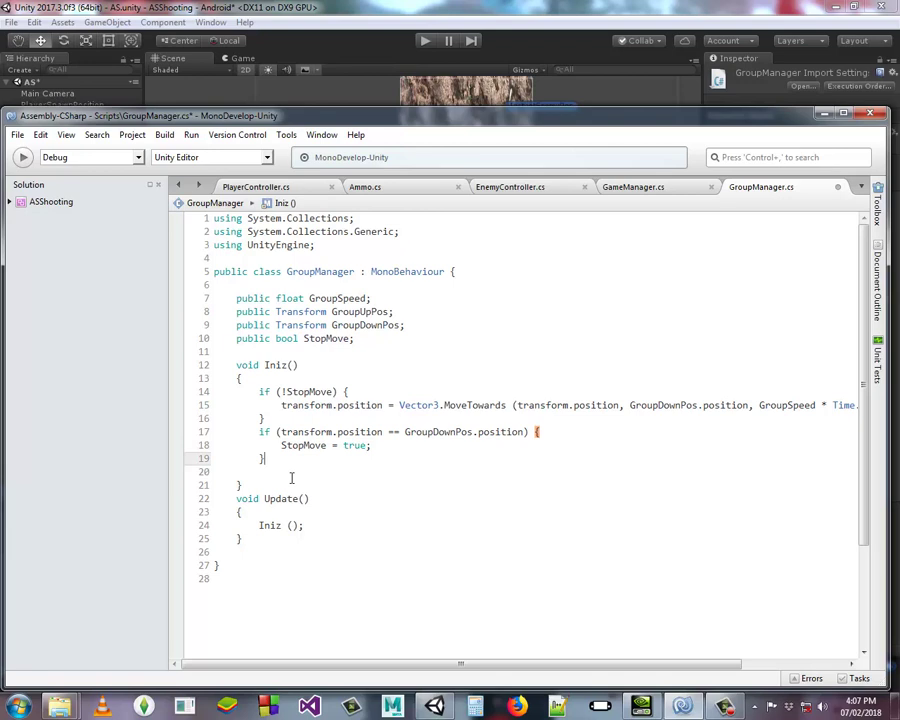
key("Return")
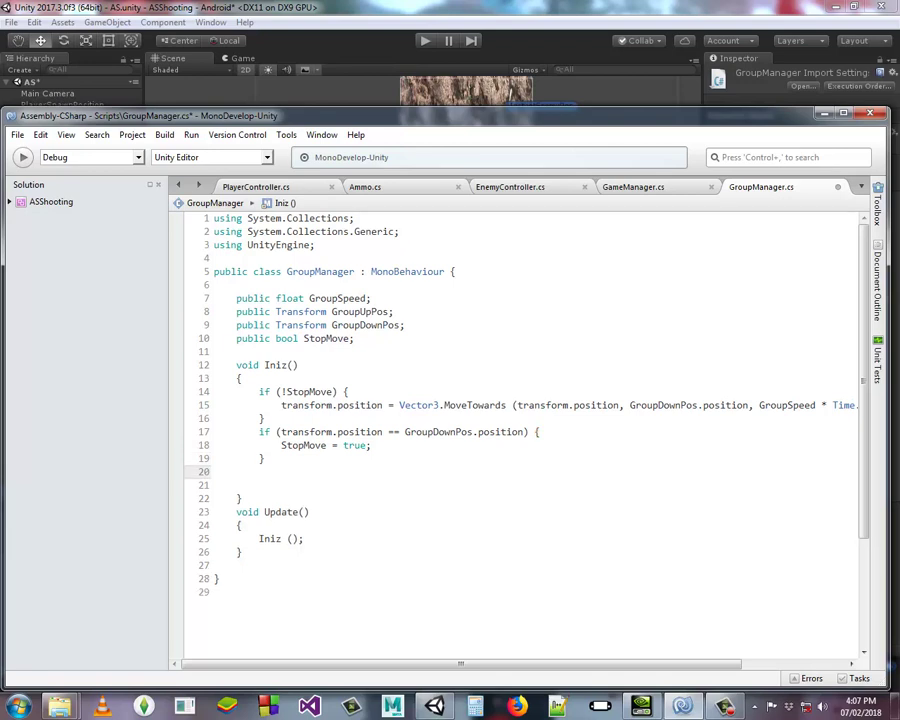
type("tra")
key("BackSpace")
key("BackSpace")
key("BackSpace")
key("BackSpace")
left_click(408, 444)
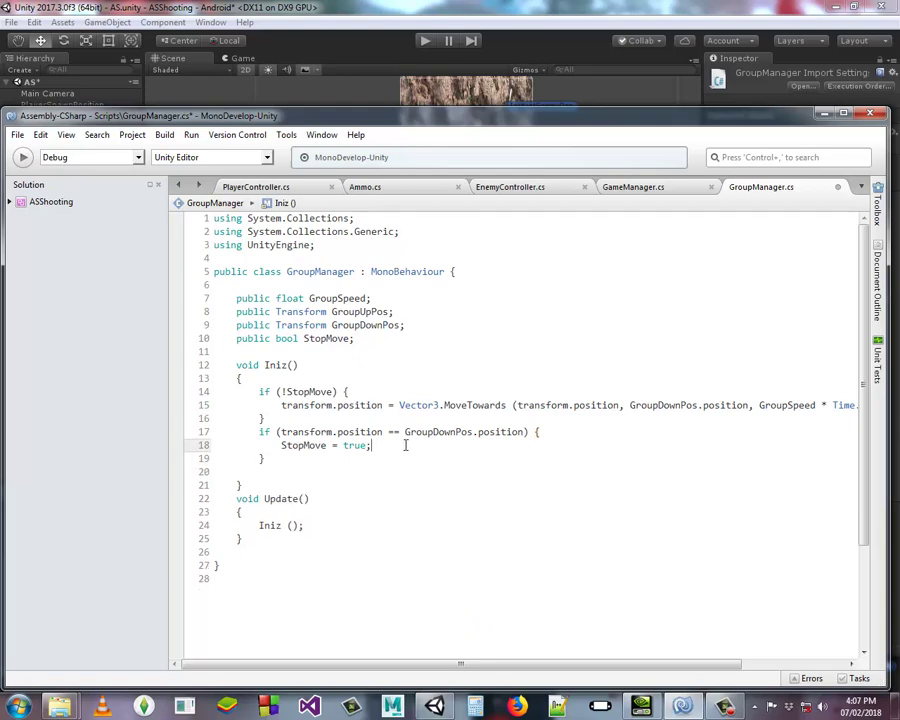
key("Return")
type("transform.po")
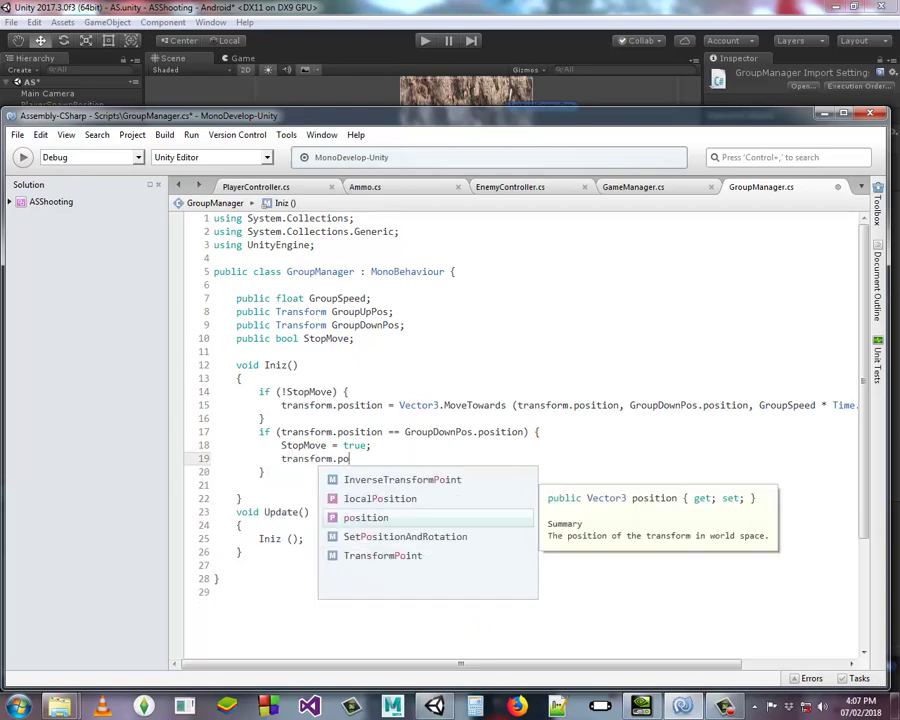
key("Return")
type("= ")
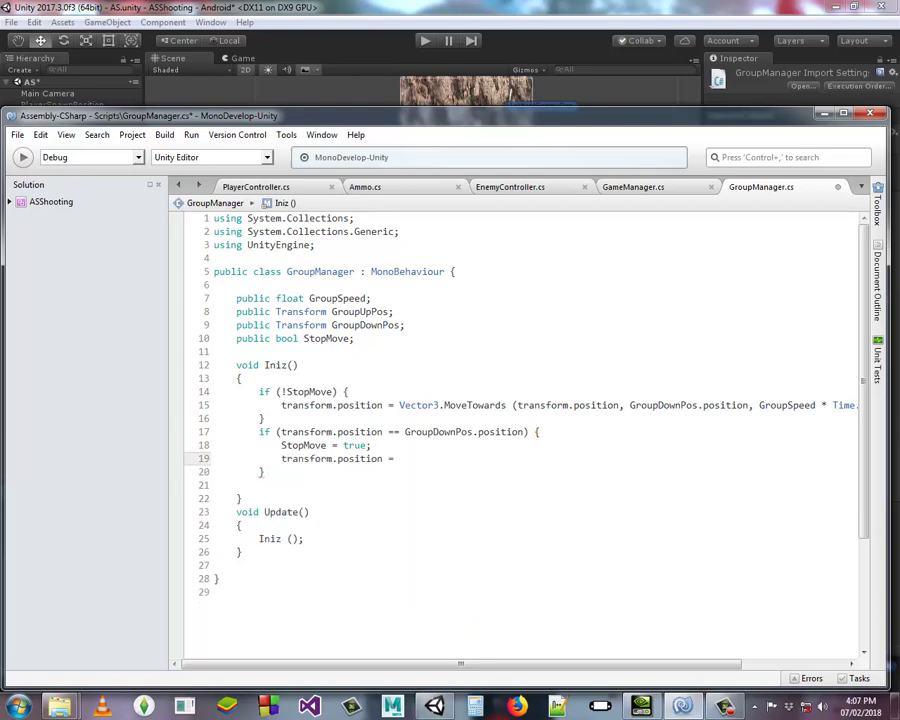
type("grou")
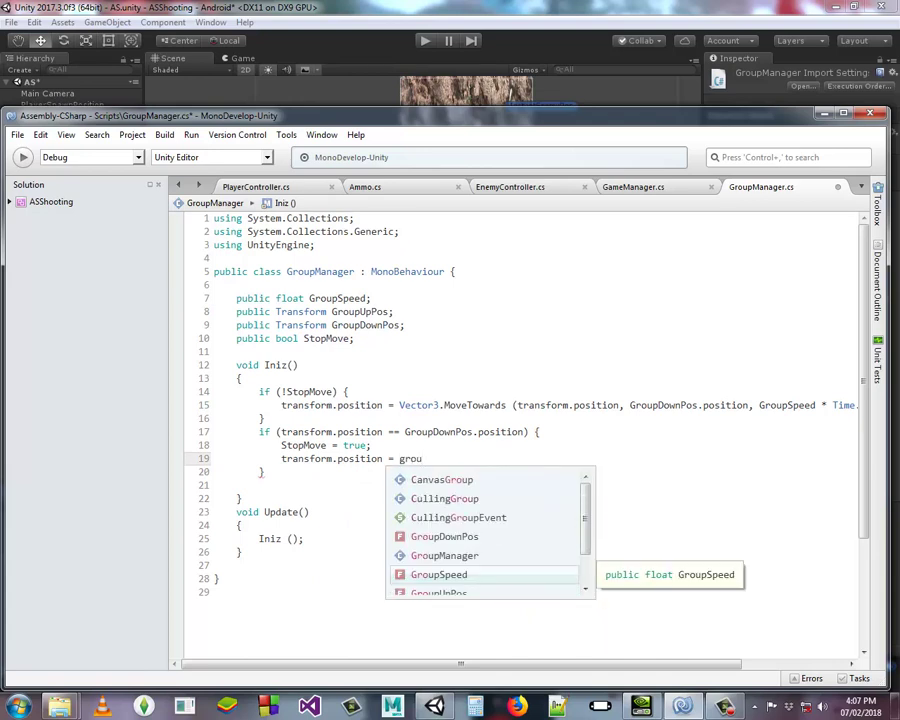
type("pu")
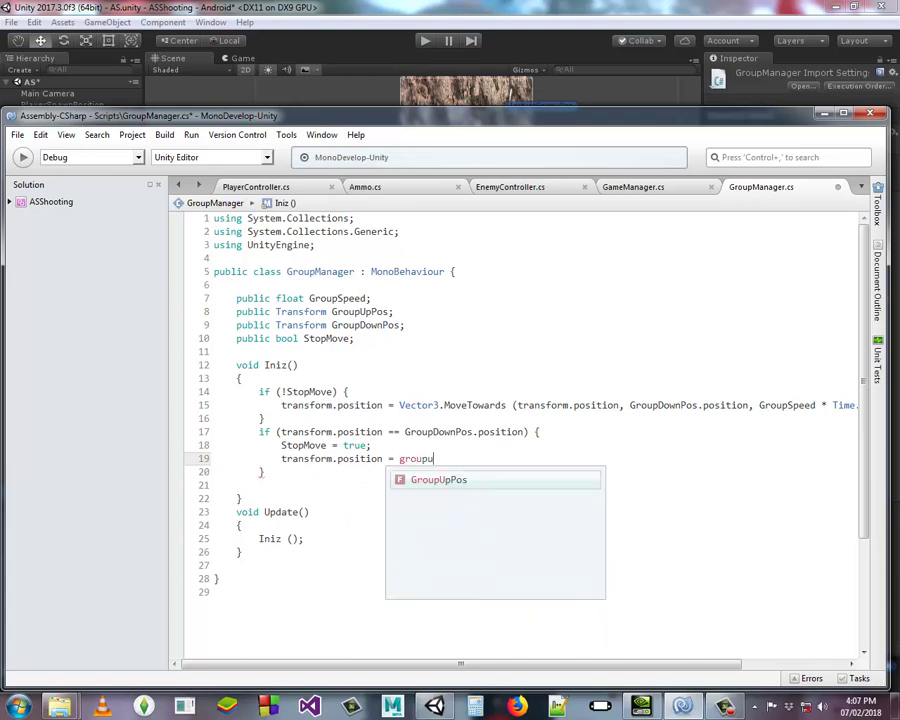
type(".po")
key("Return")
type(";")
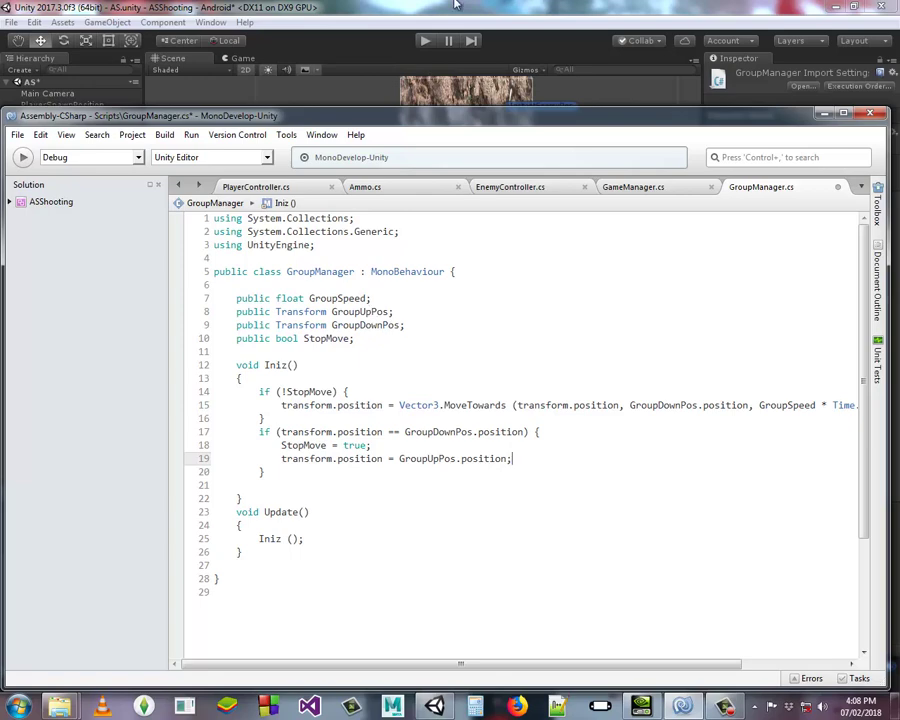
left_click(321, 5)
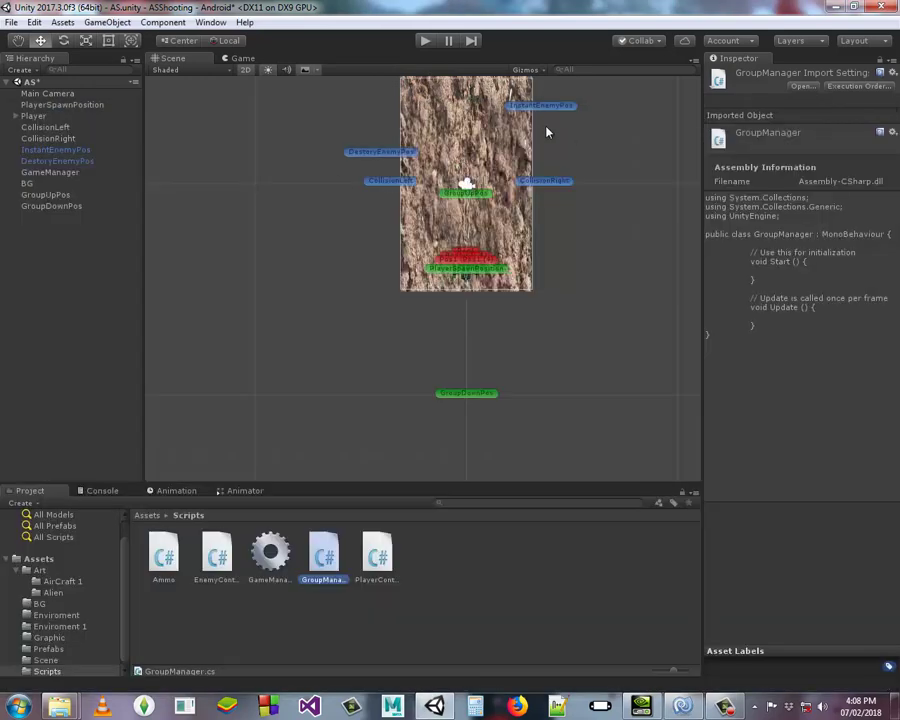
Pan the Scene view to bring the GroupDownPos marker below the background into view
middle_click_drag(546, 132, 405, 202)
middle_click_drag(487, 313, 505, 221)
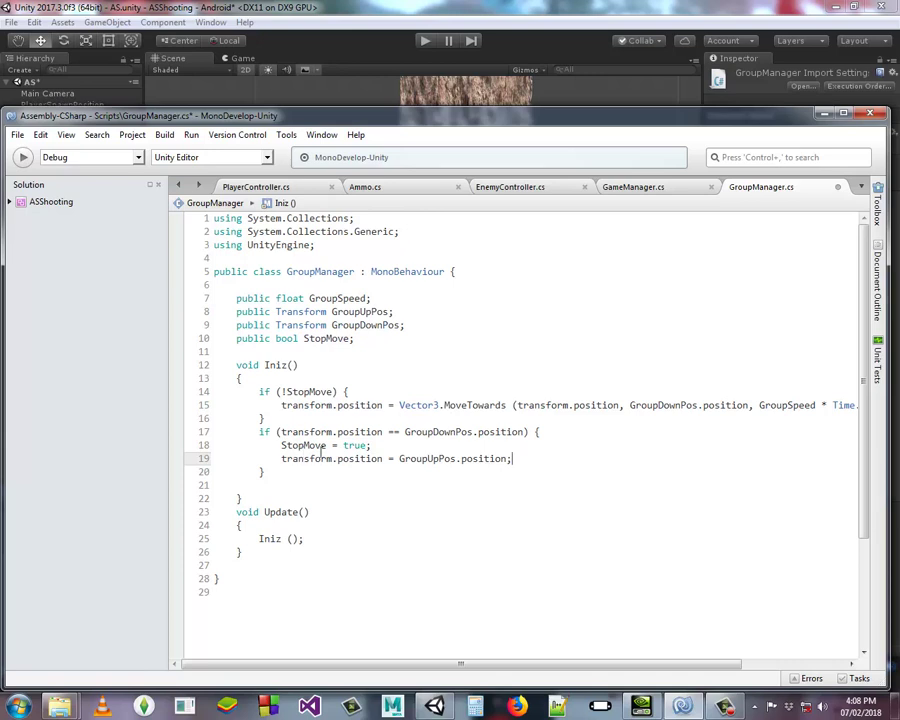
Below the first check, add if (transform.position == GroupUpPos.position)
mouse_move(287, 393)
left_mouse_down()
mouse_move(858, 405)
mouse_move(395, 405)
left_mouse_up()
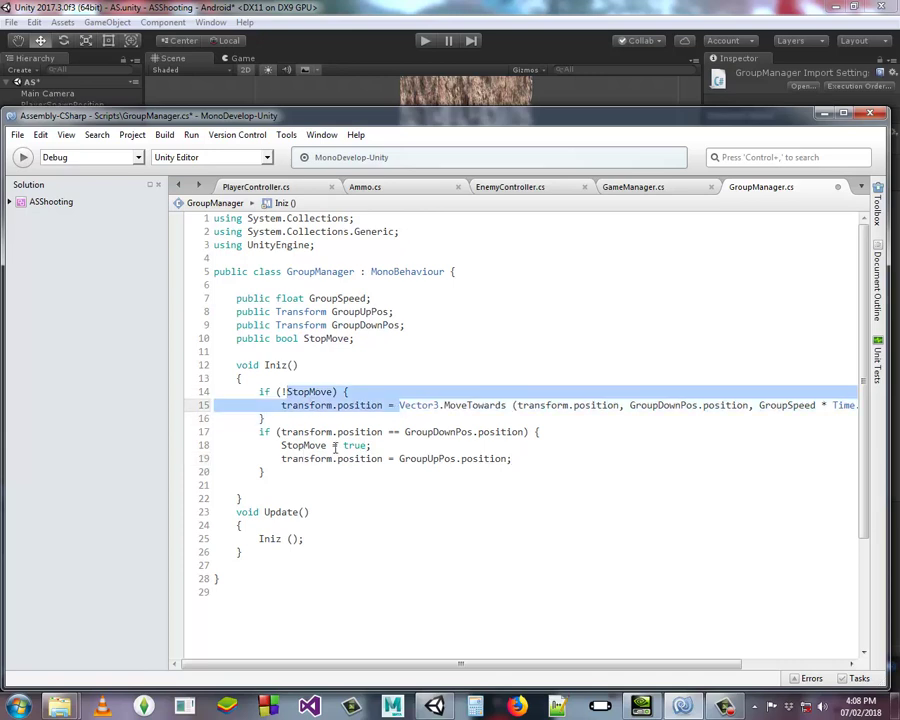
left_click(300, 445)
left_click(280, 460)
left_click_drag(280, 460, 520, 458)
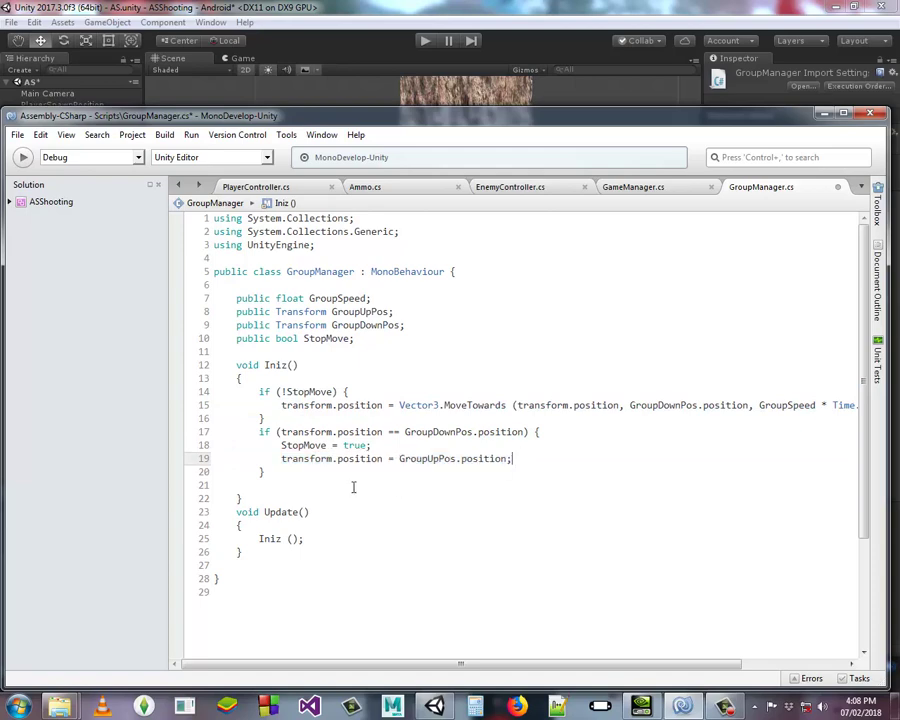
left_click(285, 470)
key("Return")
type("if")
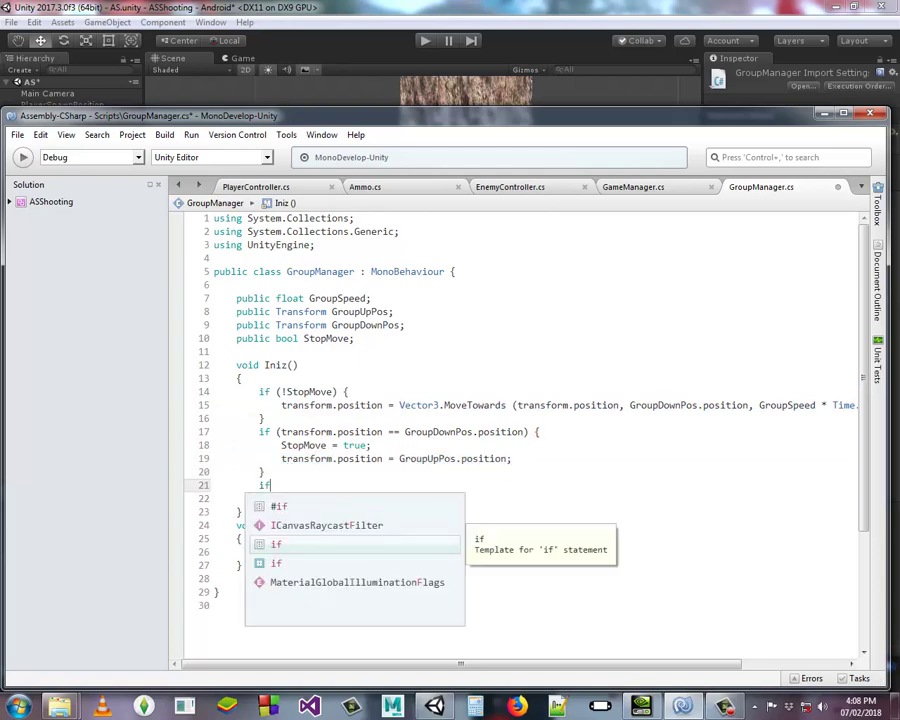
key("Tab")
type("transform.")
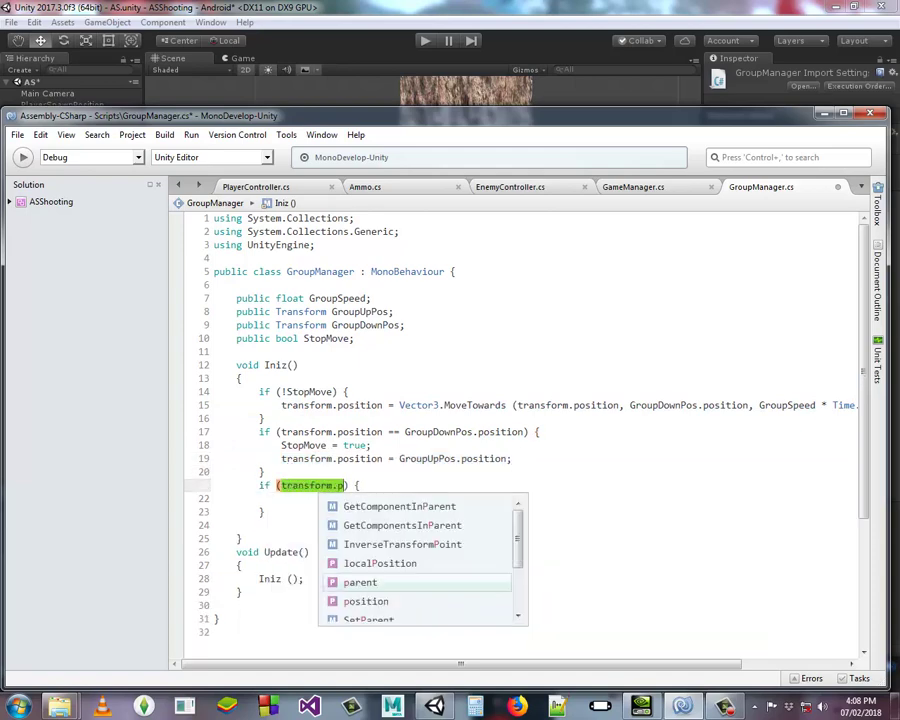
type("position == ")
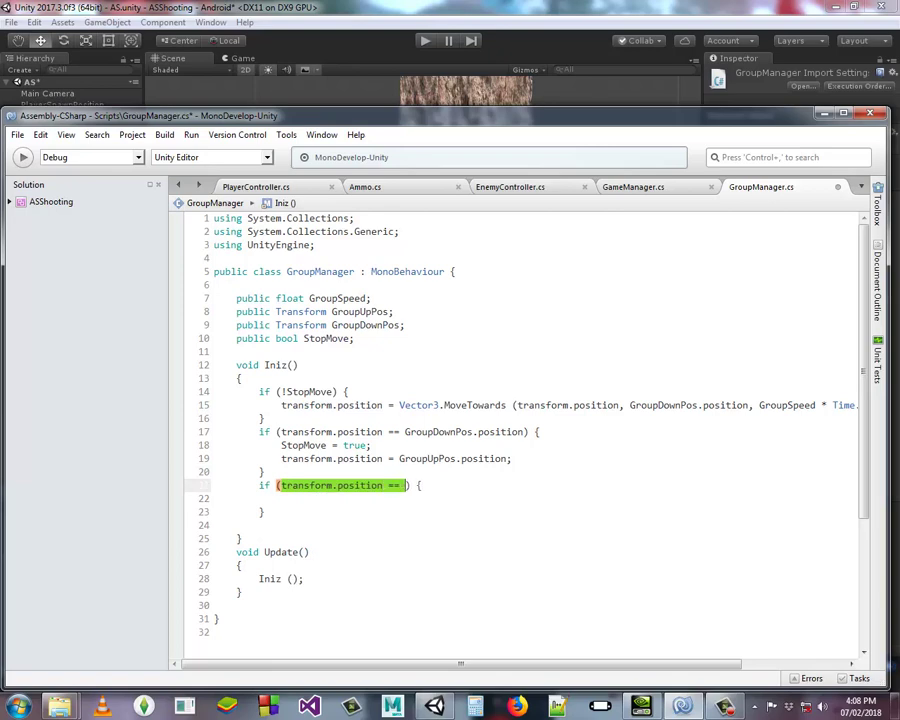
type("group")
key("Up")
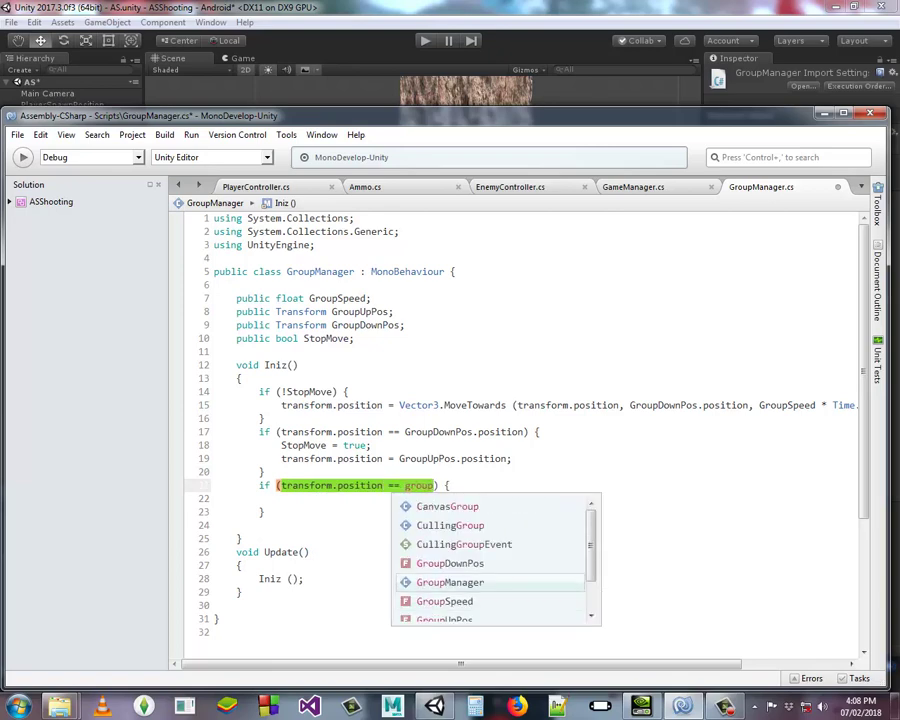
key("Down")
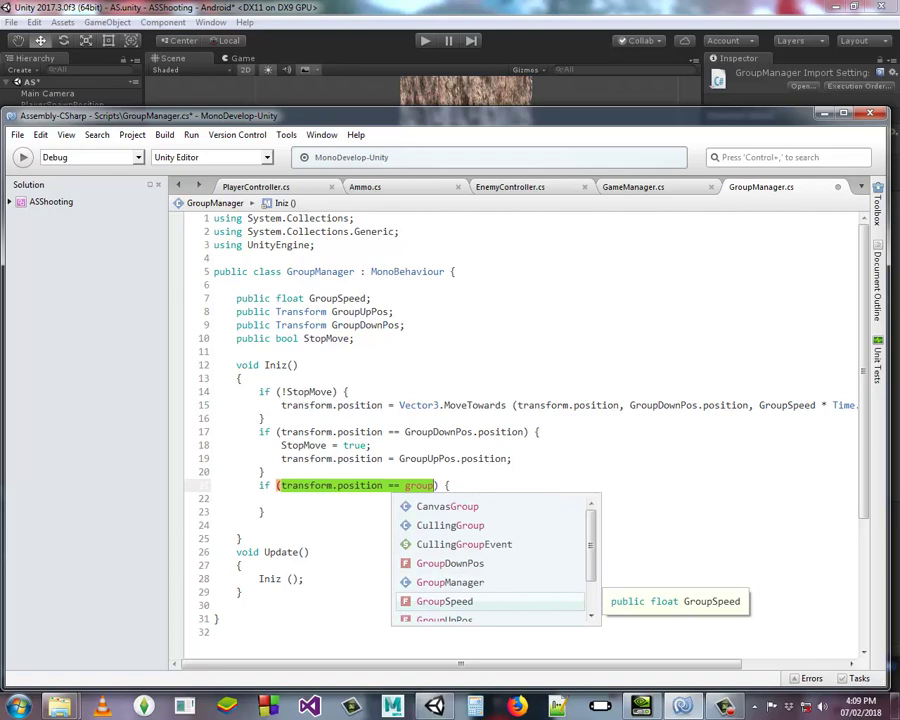
type("up")
key("Return")
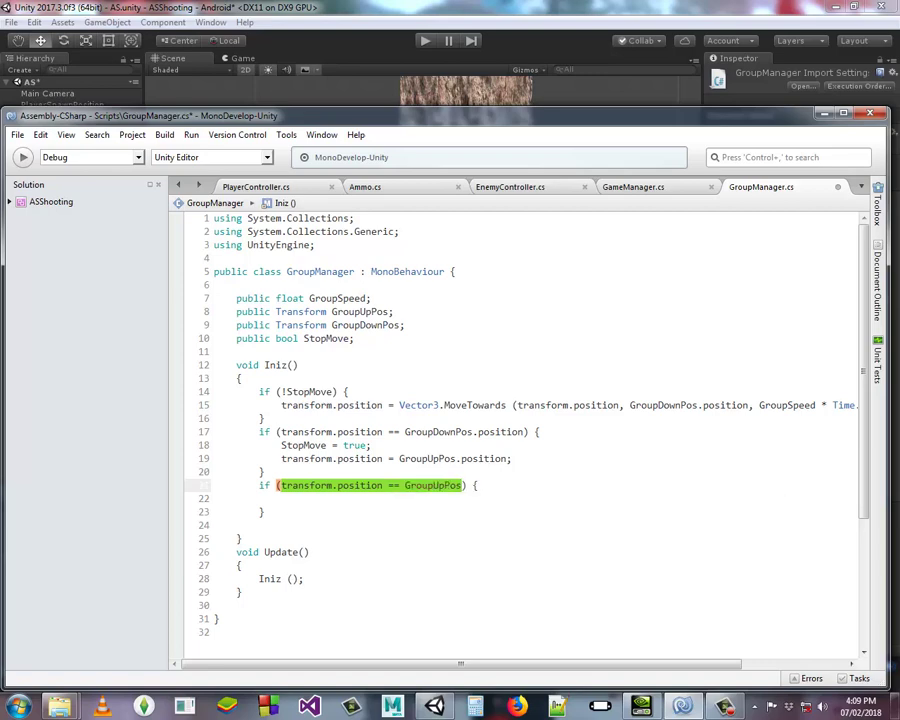
type(".po")
key("Return")
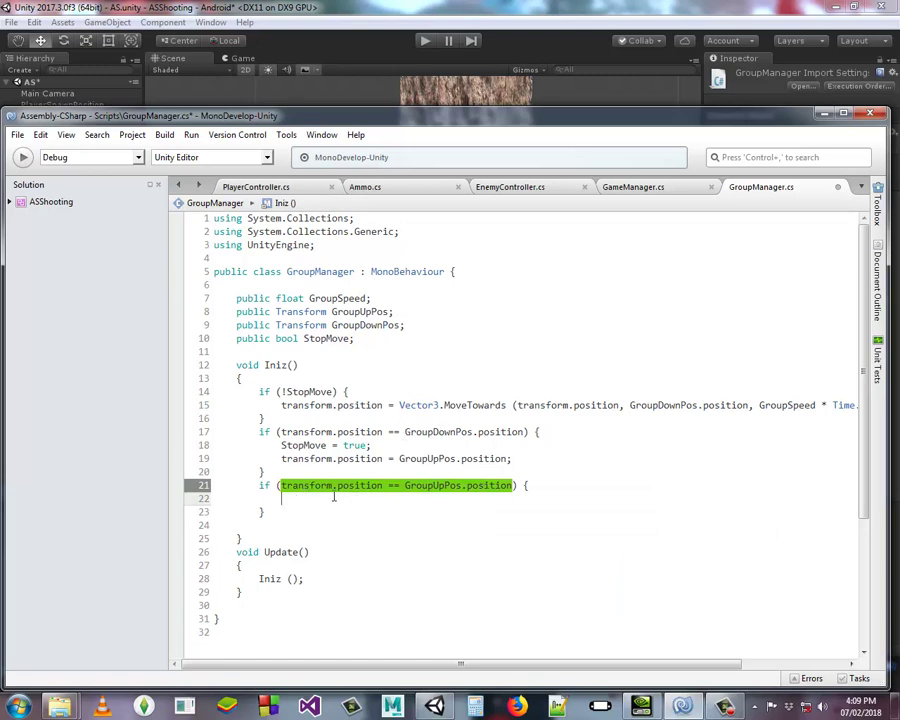
Inside the GroupUpPos check, set StopMove = false;, then return to Unity
left_click_drag(370, 446, 281, 446)
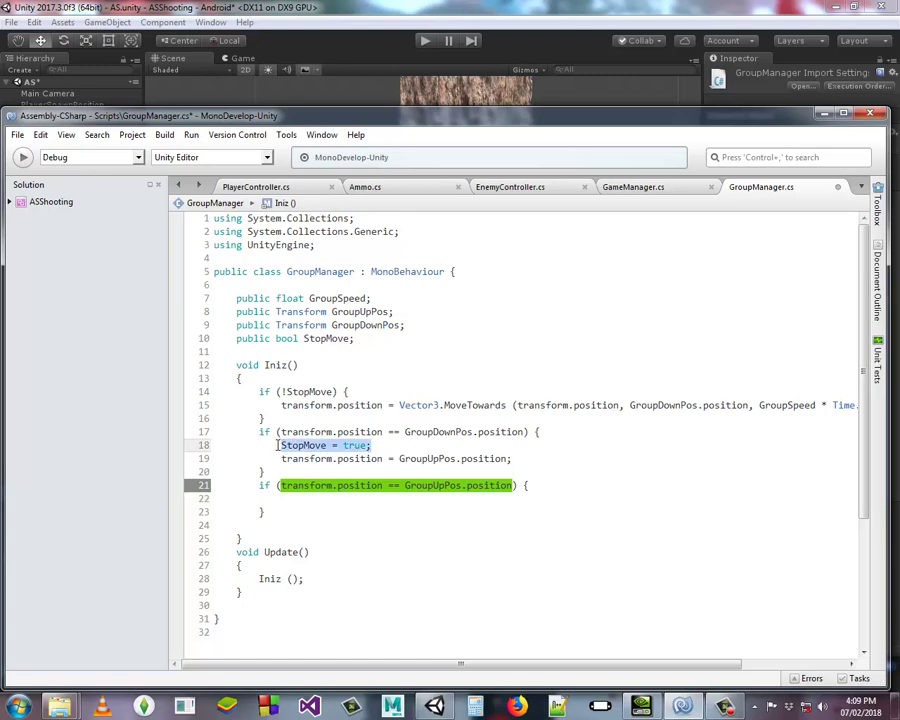
key("ctrl+c")
left_click(335, 499)
key("ctrl+v")
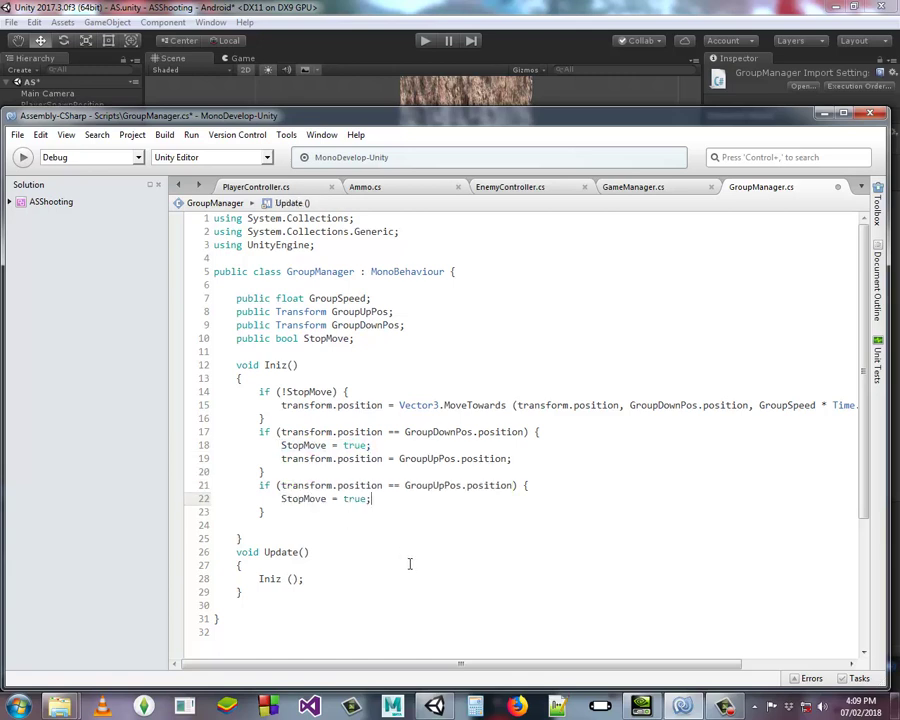
key("Left")
key("BackSpace")
key("BackSpace")
key("BackSpace")
type("fa")
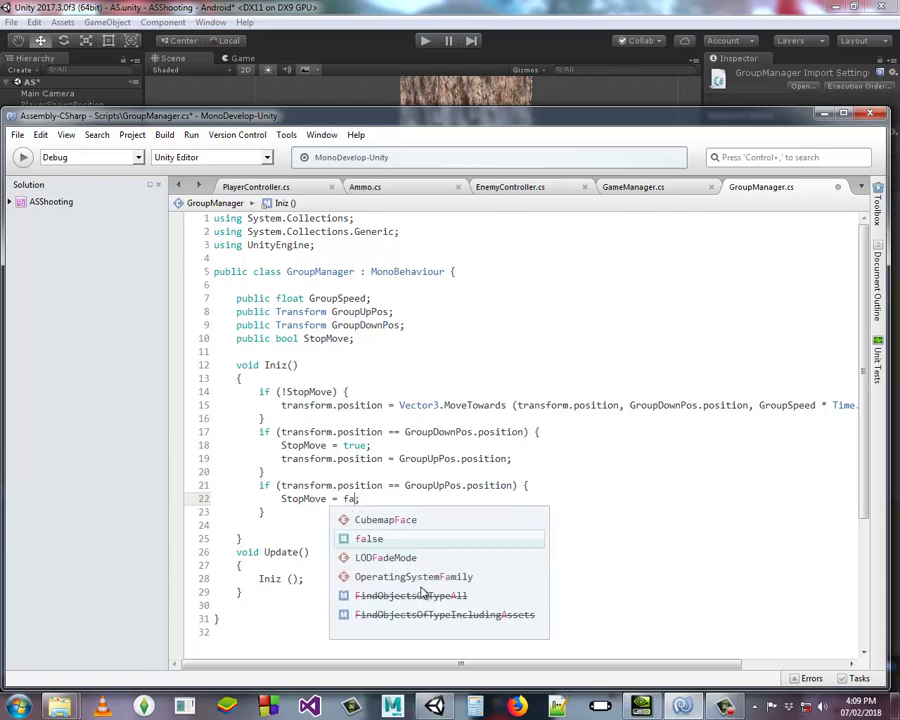
key("Return")
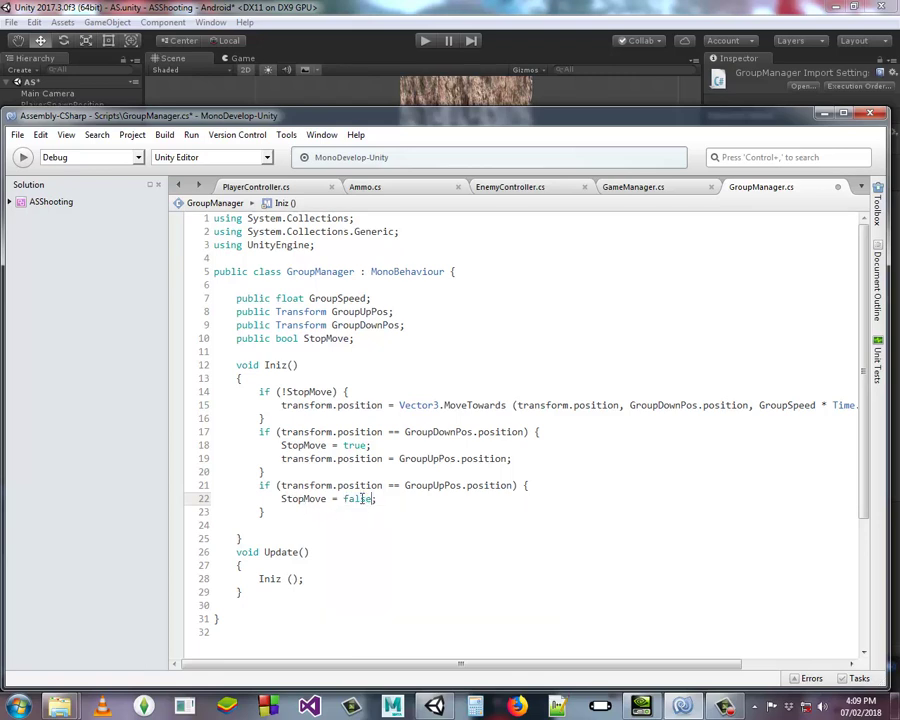
left_click_drag(277, 392, 322, 392)
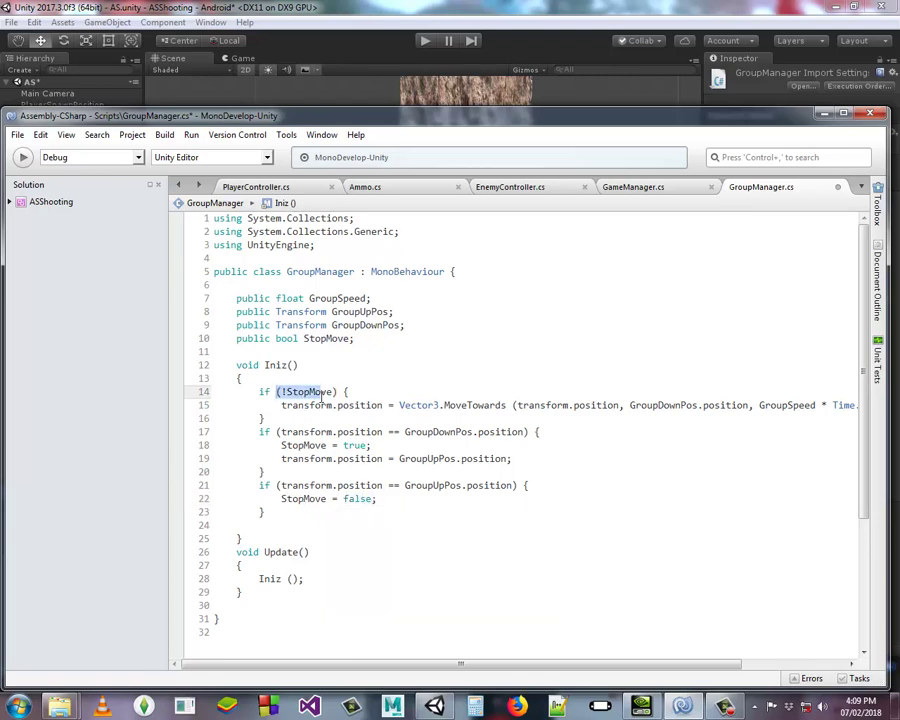
mouse_move(743, 404)
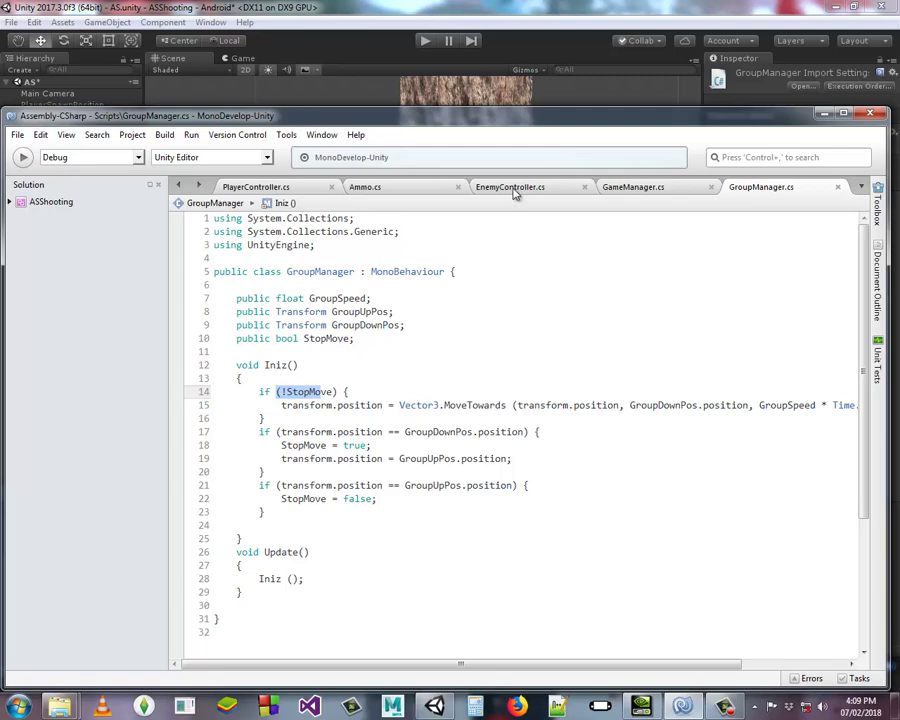
left_click(386, 8)
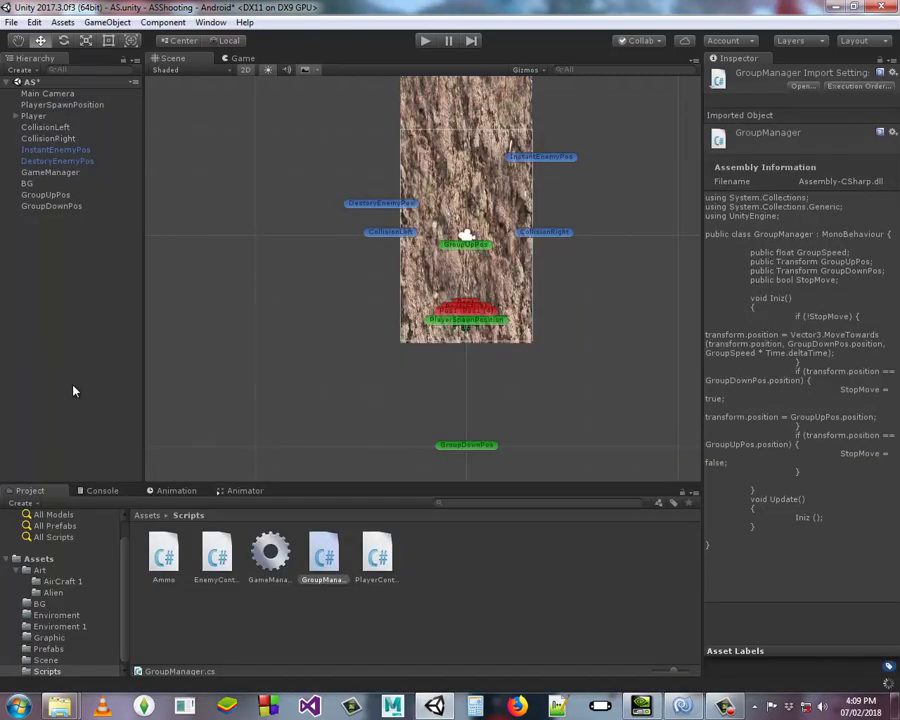
Add the Group Manager script to the BG object, with Group Speed 2
left_click(22, 174)
left_click(36, 184)
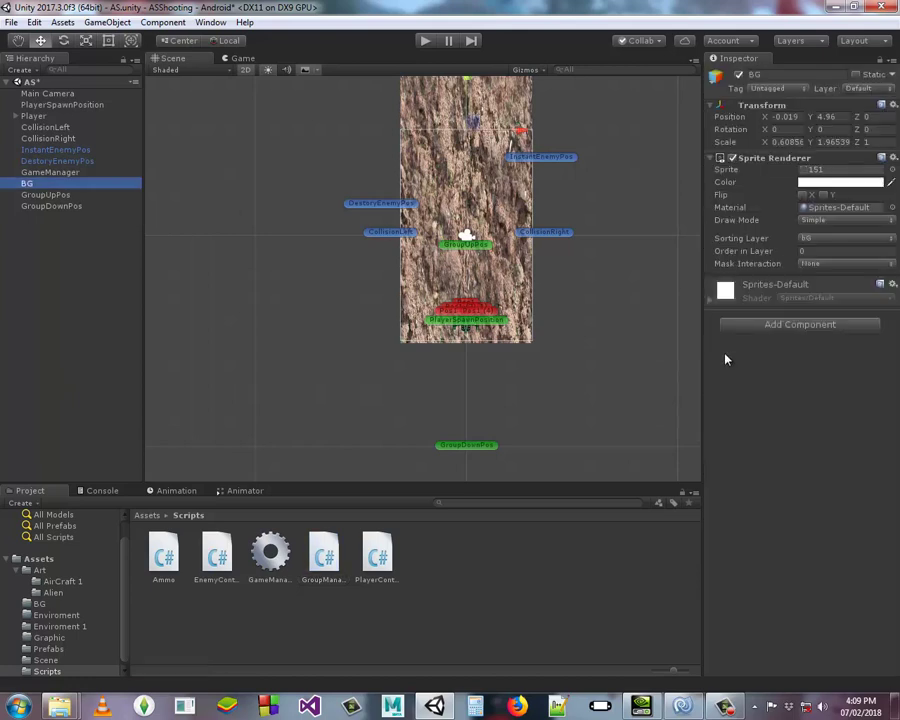
left_click(800, 326)
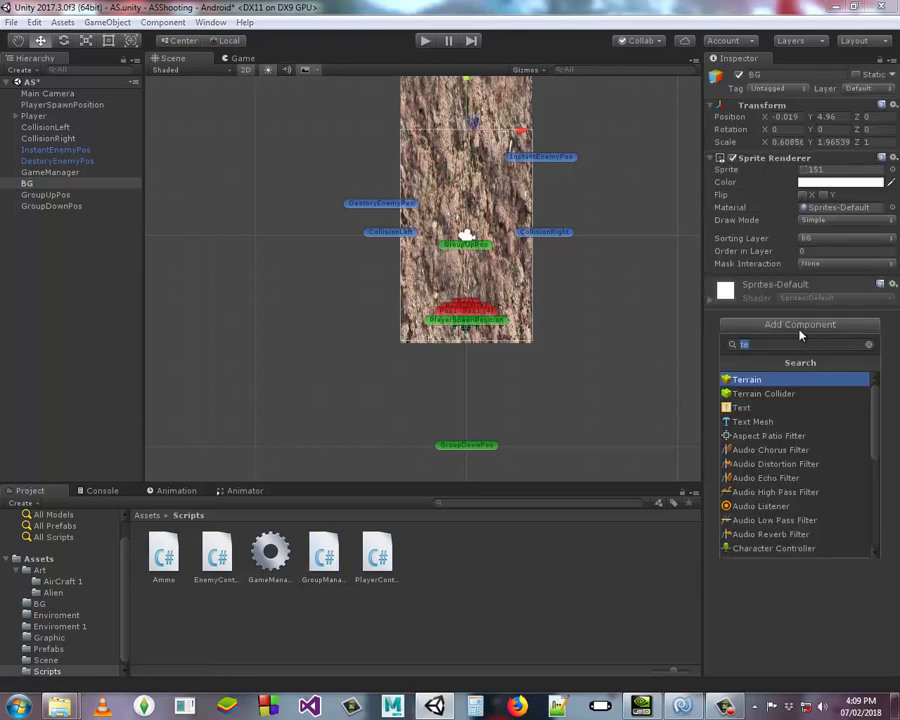
type("grou")
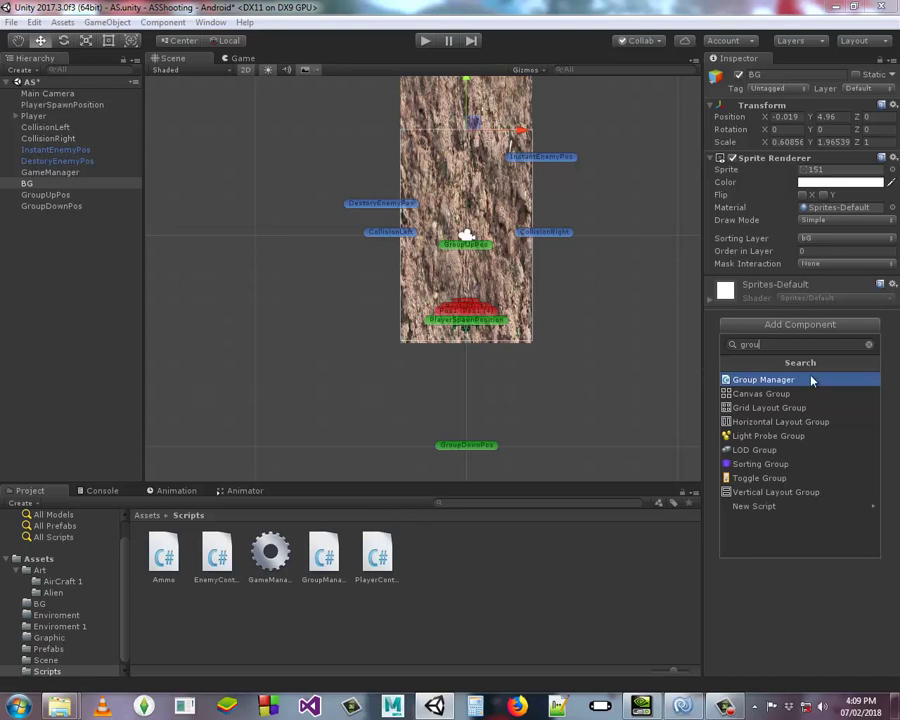
left_click(810, 379)
left_click(827, 302)
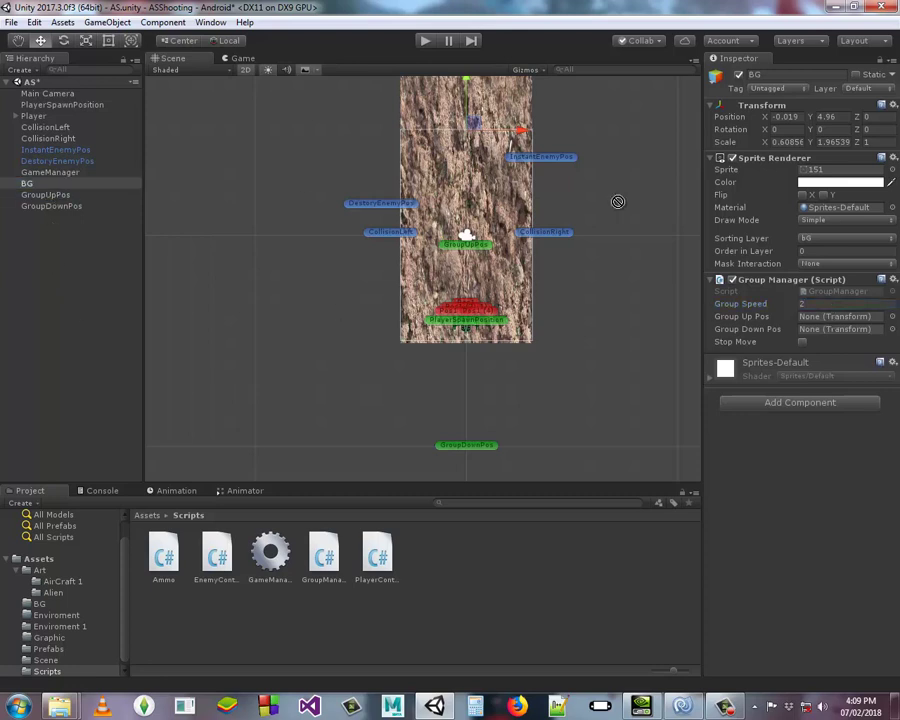
Assign GroupUpPos and GroupDownPos to BG's Group Up Pos and Group Down Pos fields
left_click_drag(53, 194, 840, 316)
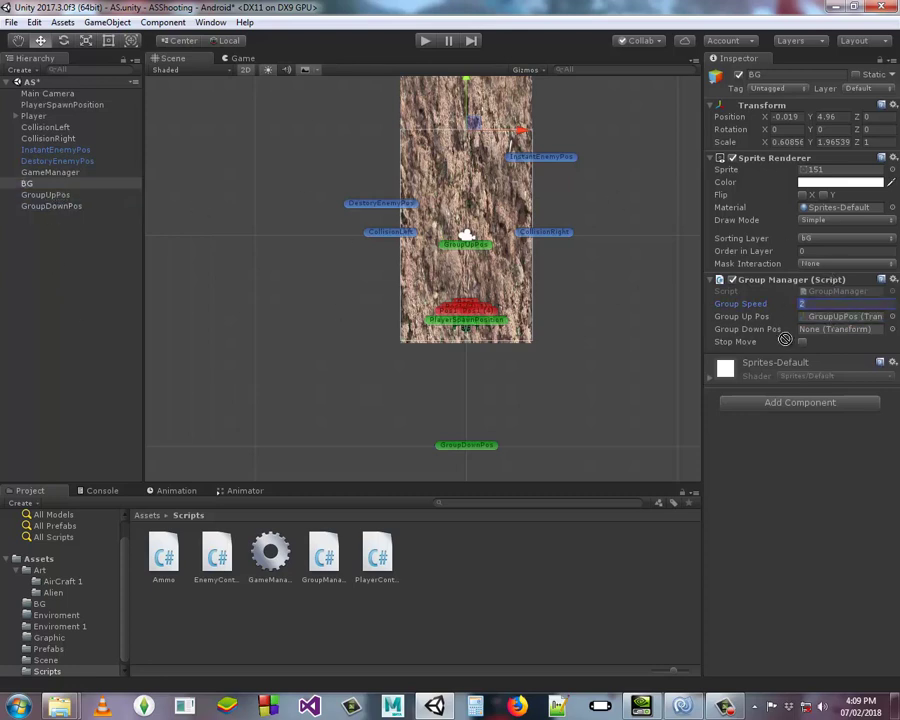
left_click_drag(57, 209, 838, 330)
middle_click_drag(487, 197, 440, 137)
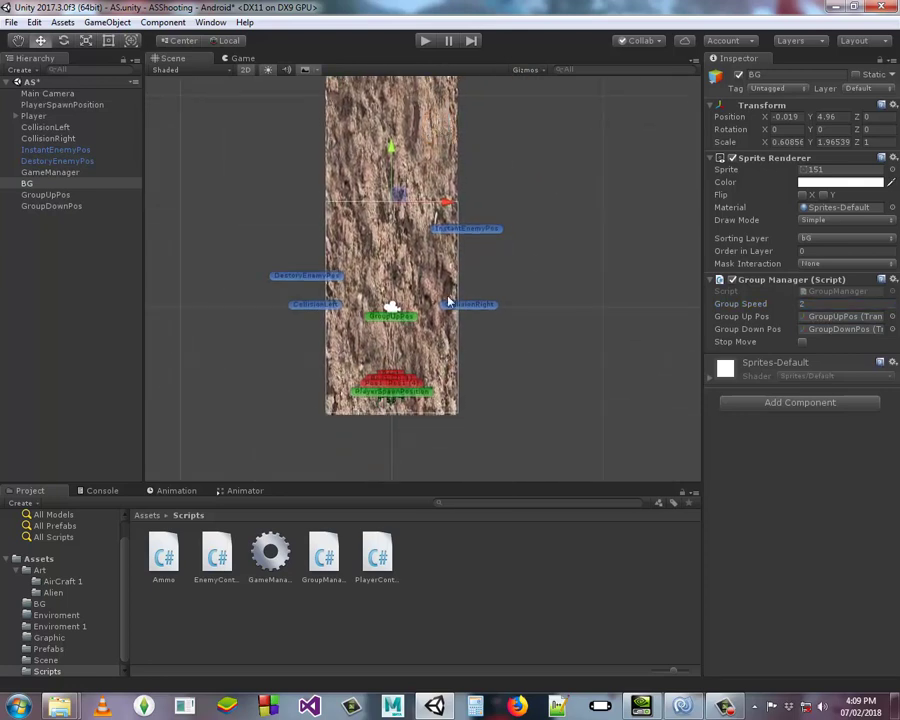
middle_click_drag(467, 292, 391, 219)
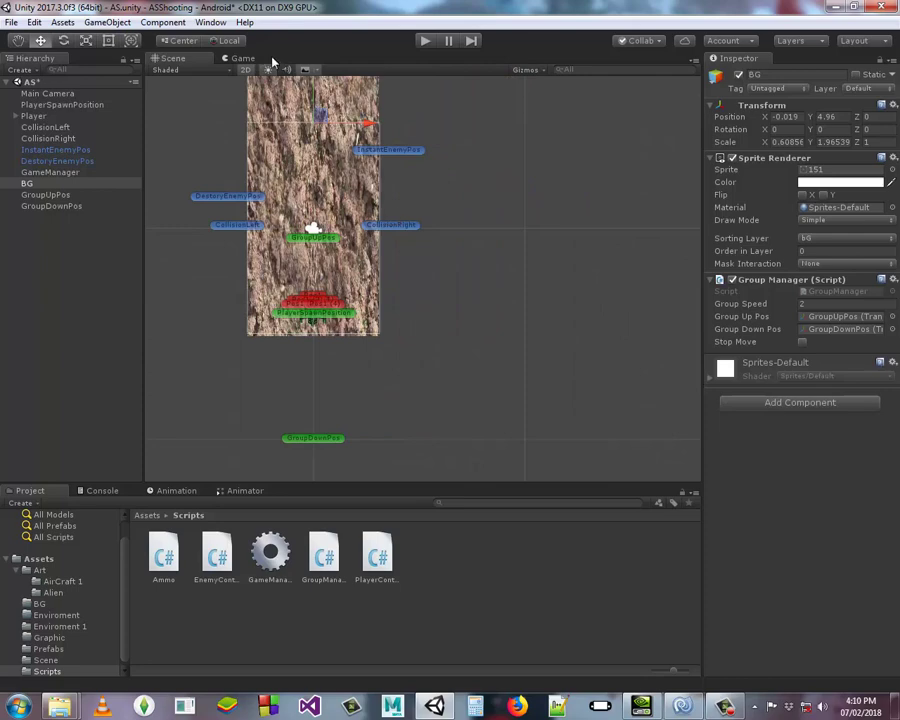
left_click(425, 42)
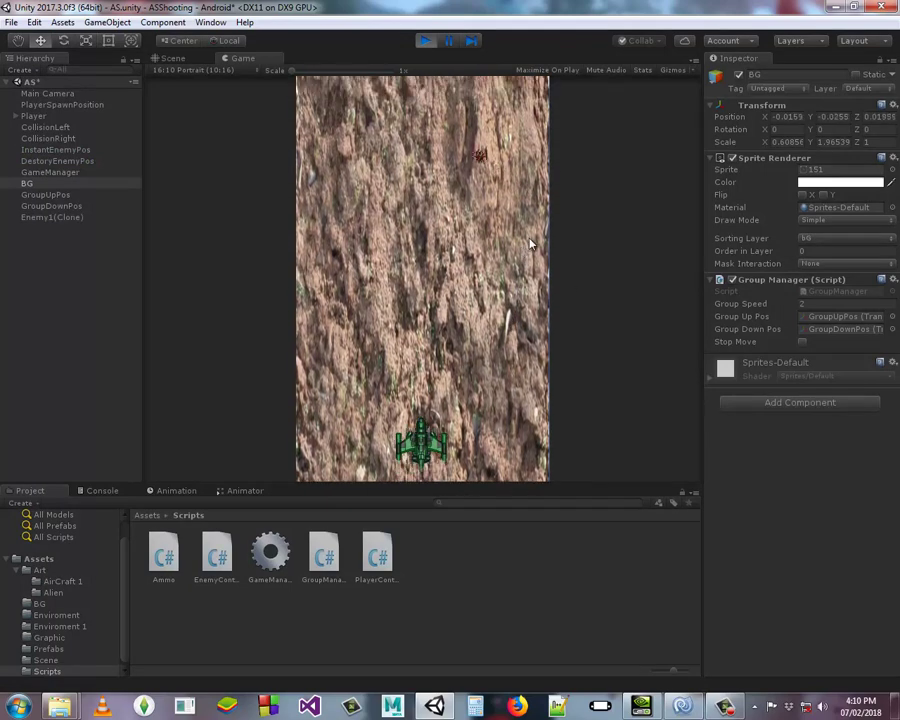
key("Left")
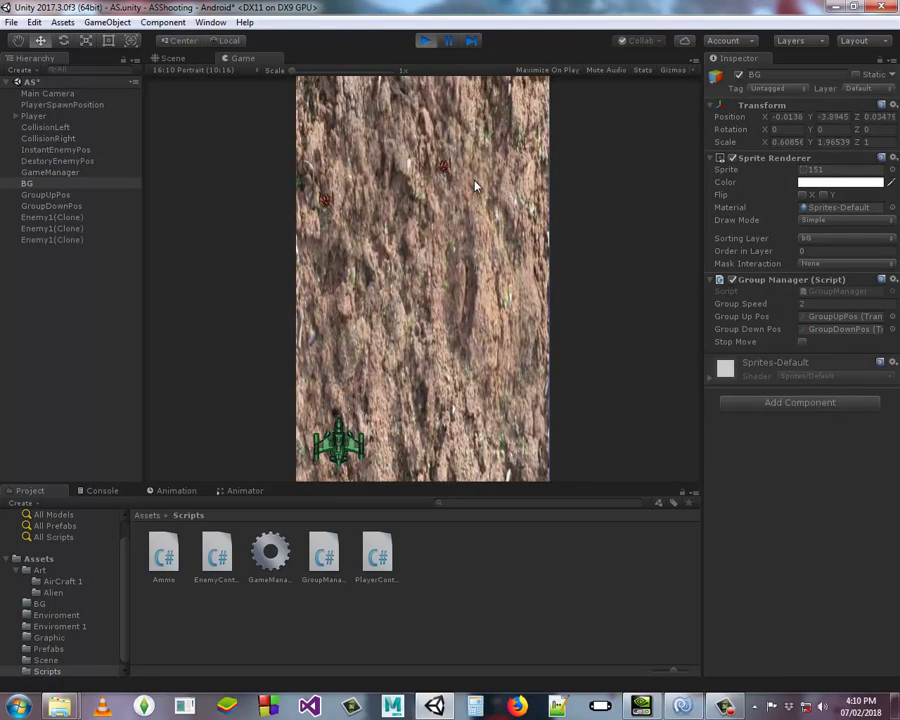
key("Right")
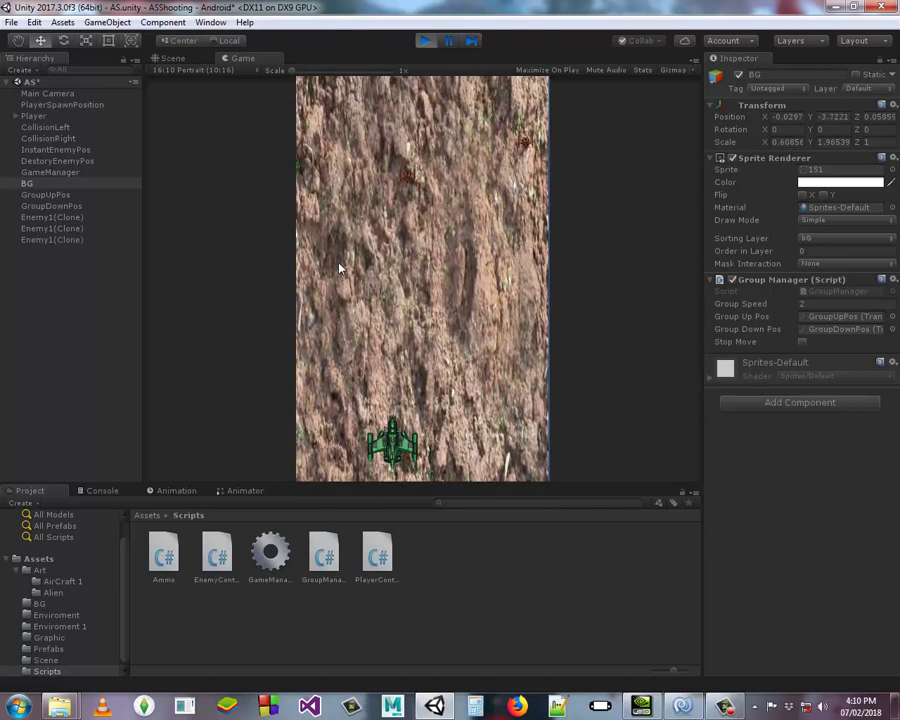
left_click(425, 40)
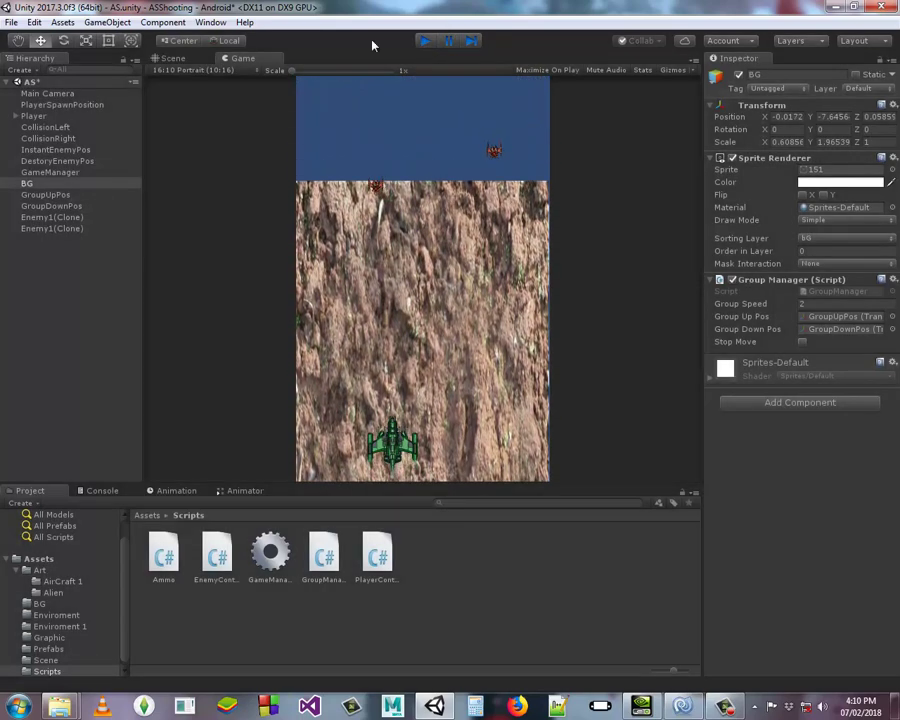
middle_click_drag(534, 148, 516, 263)
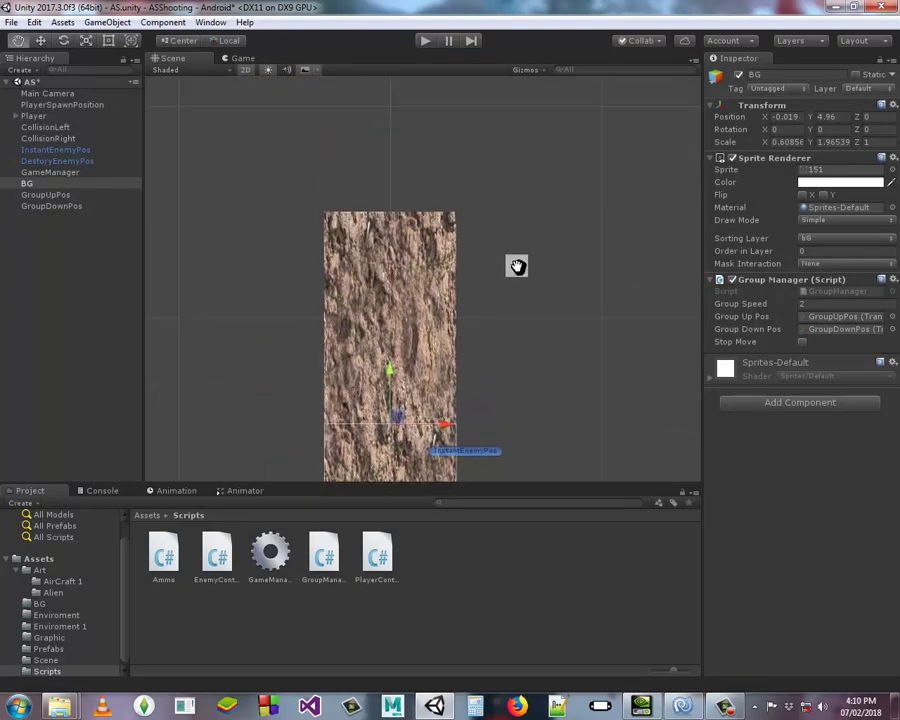
Stretch the BG sprite's top edge upward and settle it at Y 6.18
left_click(25, 186)
left_click(108, 40)
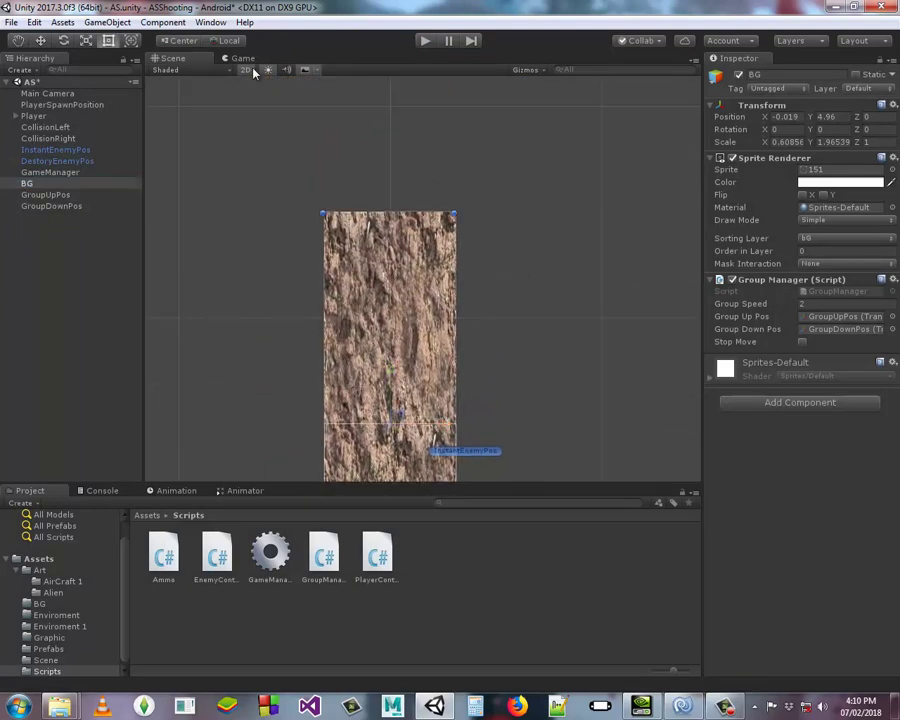
left_click_drag(413, 235, 402, 150)
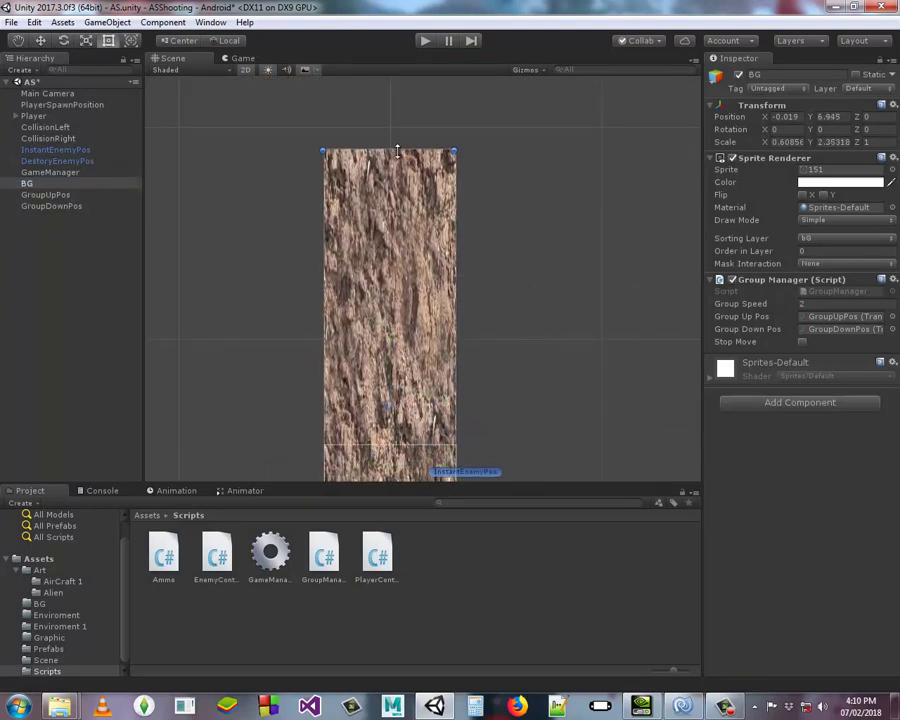
mouse_move(520, 140)
middle_mouse_down()
mouse_move(570, 64)
mouse_move(476, 160)
middle_mouse_up()
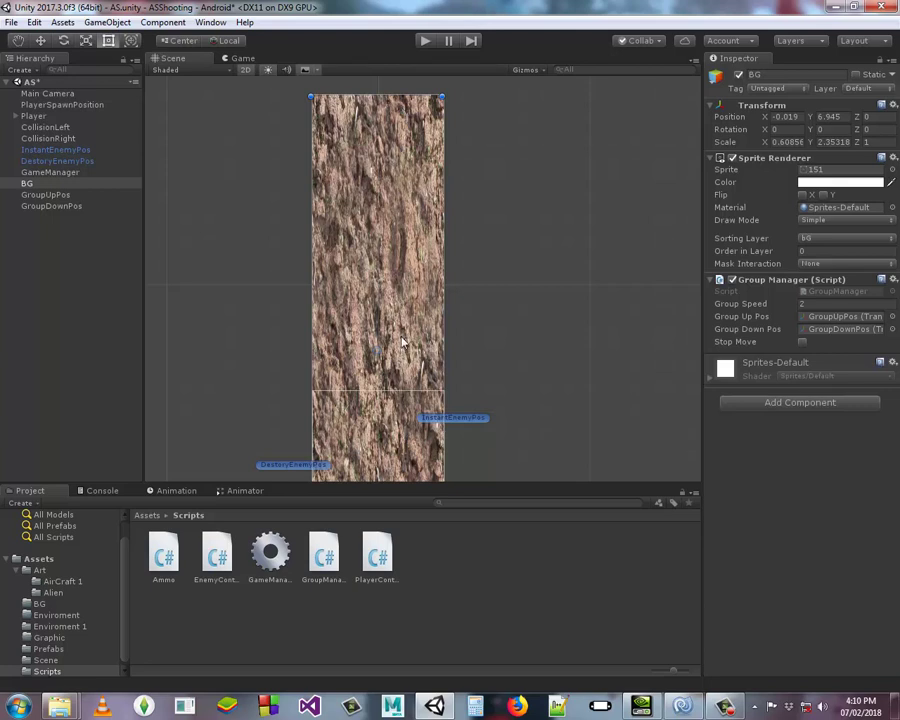
middle_click_drag(422, 286, 484, 197)
left_click_drag(442, 268, 442, 287)
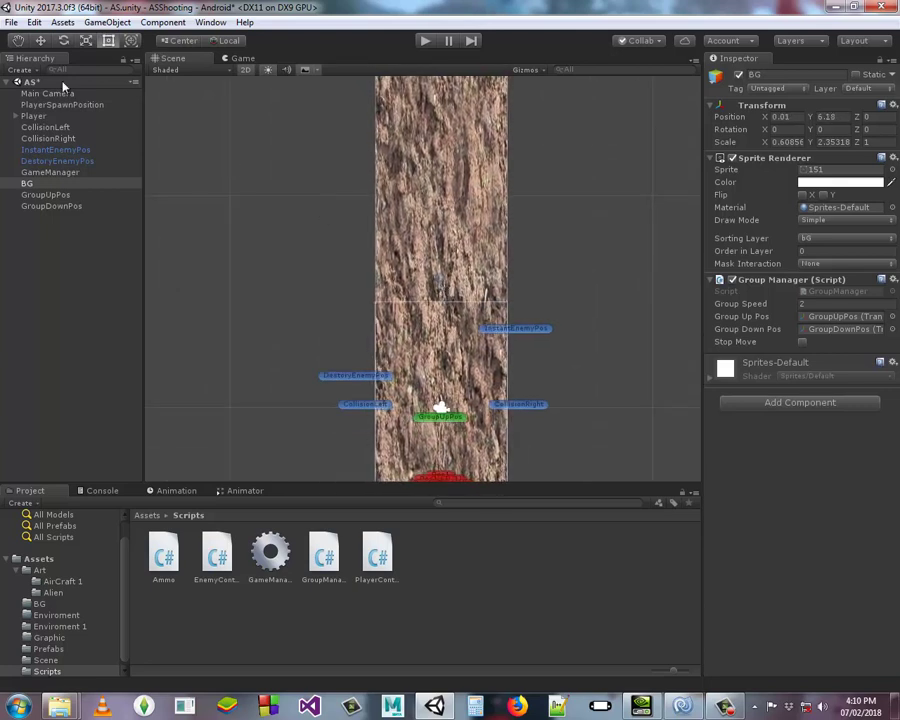
Widen the BG sprite on both its right and left sides
left_click(108, 44)
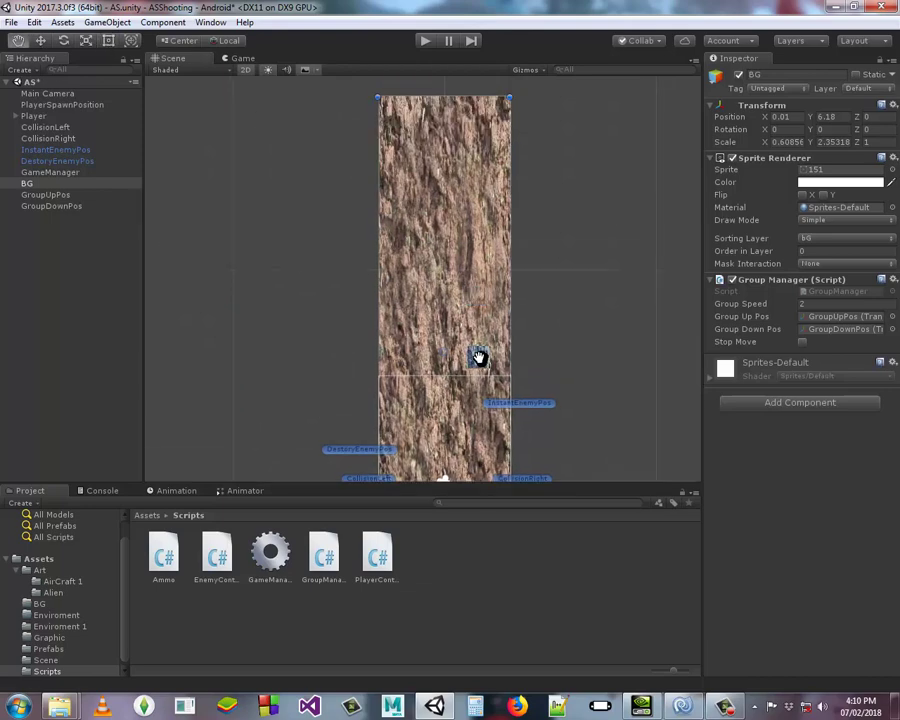
middle_click_drag(522, 212, 536, 360)
left_click_drag(527, 357, 531, 350)
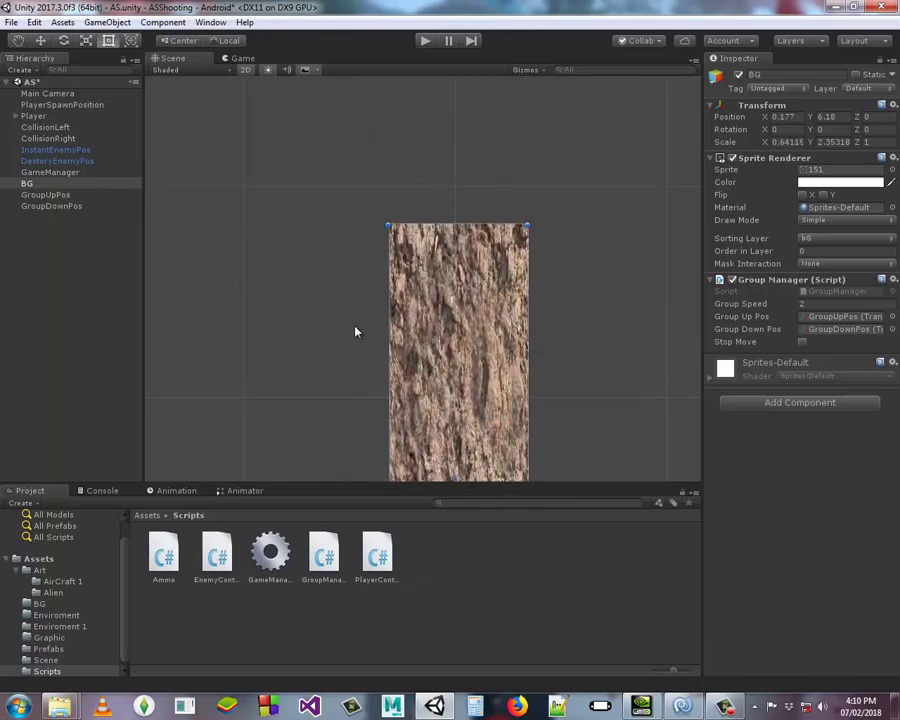
left_click_drag(388, 341, 376, 340)
middle_click_drag(492, 222, 490, 73)
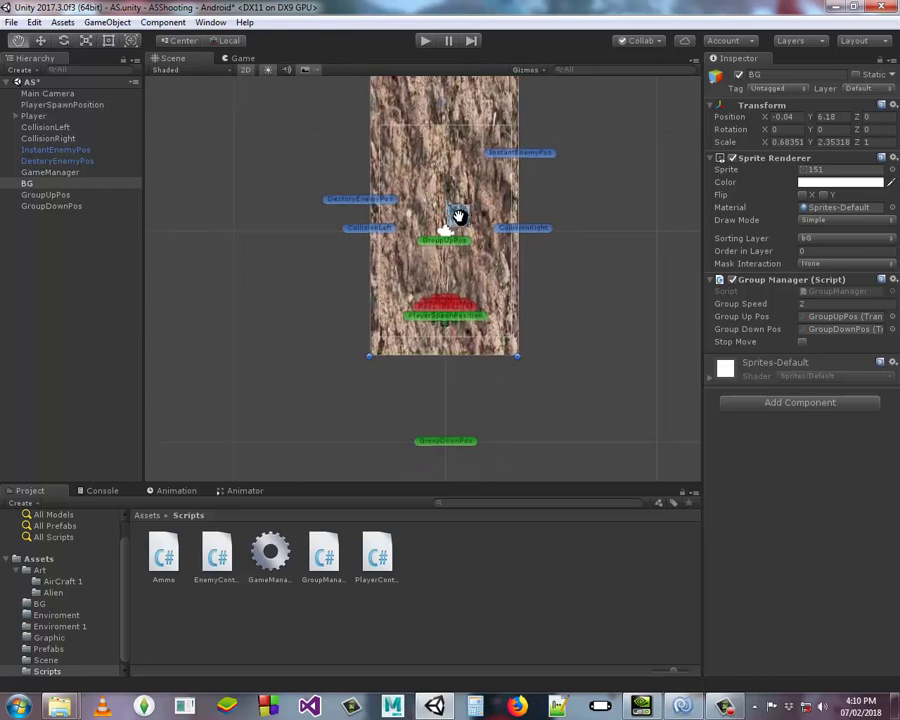
middle_click_drag(490, 268, 500, 363)
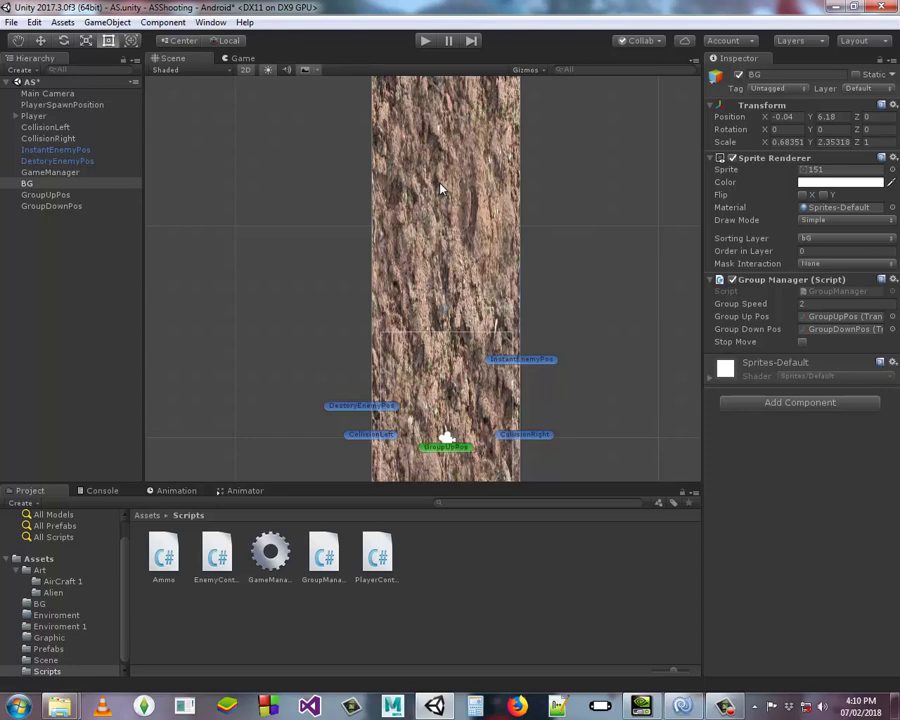
Raise the GroupDownPos marker to Y -8.82
mouse_move(440, 188)
middle_mouse_down()
mouse_move(554, 237)
mouse_move(504, 197)
middle_mouse_up()
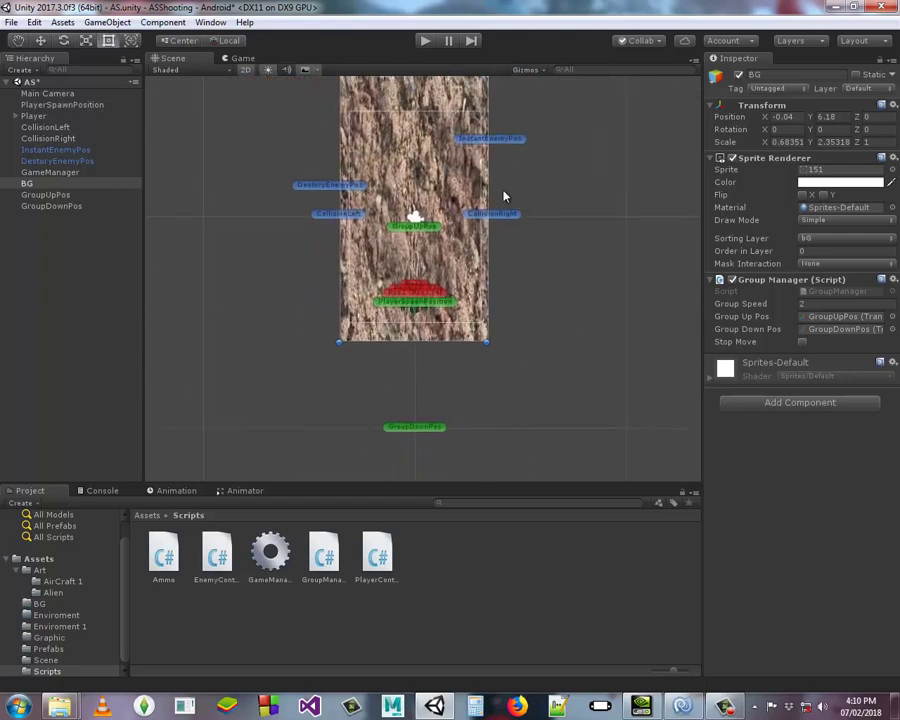
left_click(418, 427)
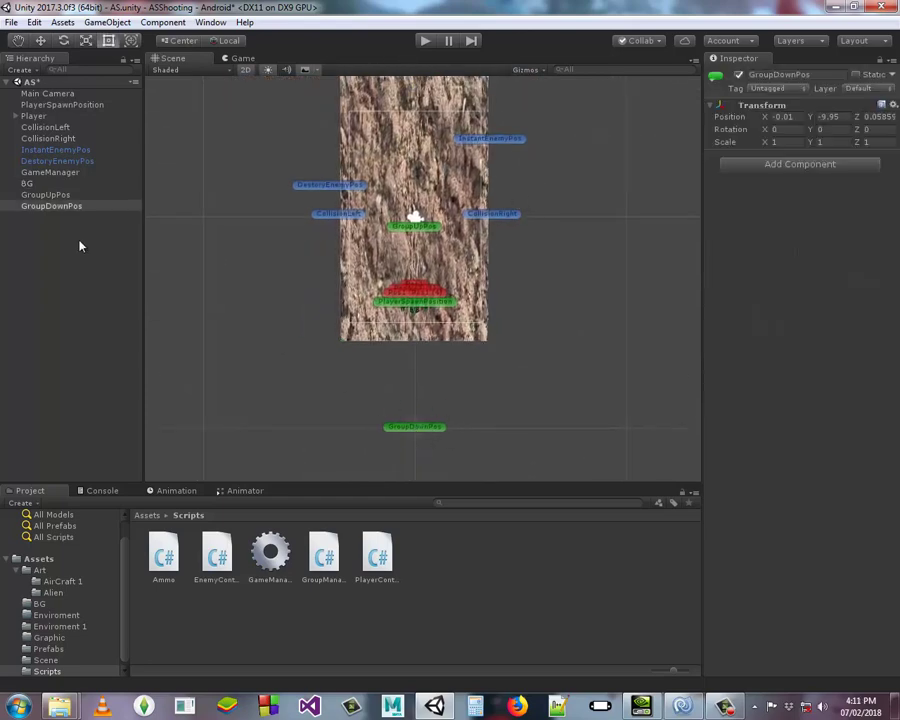
left_click(41, 44)
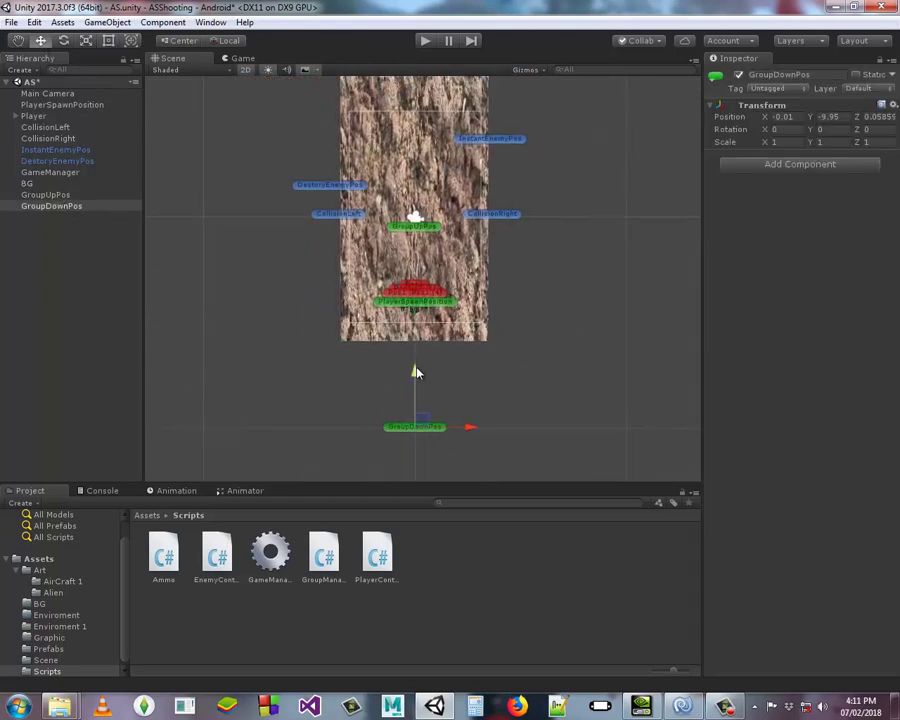
left_click_drag(415, 370, 415, 346)
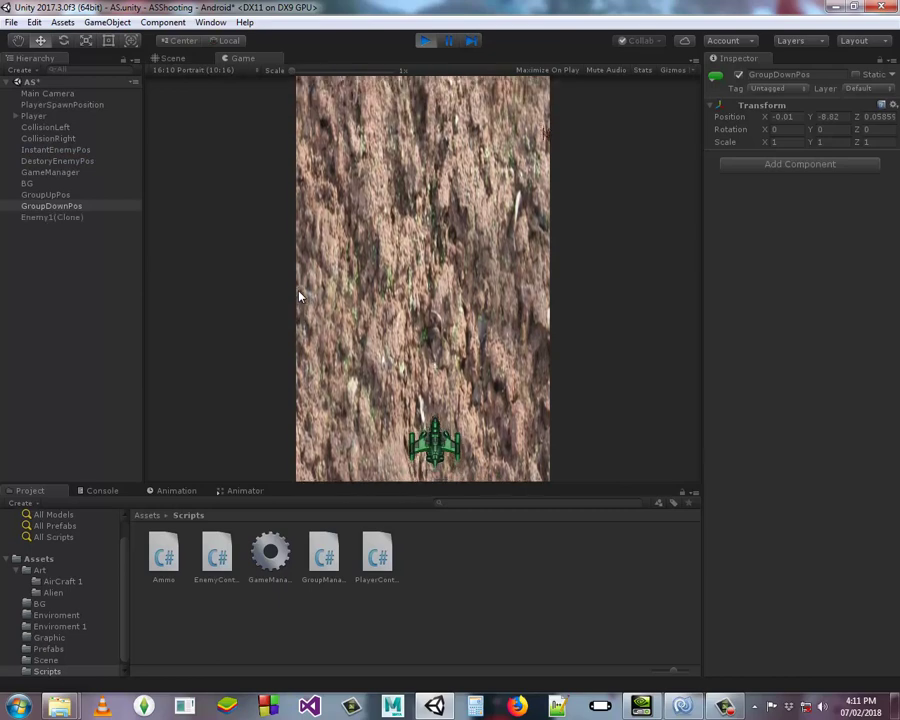
key("Left")
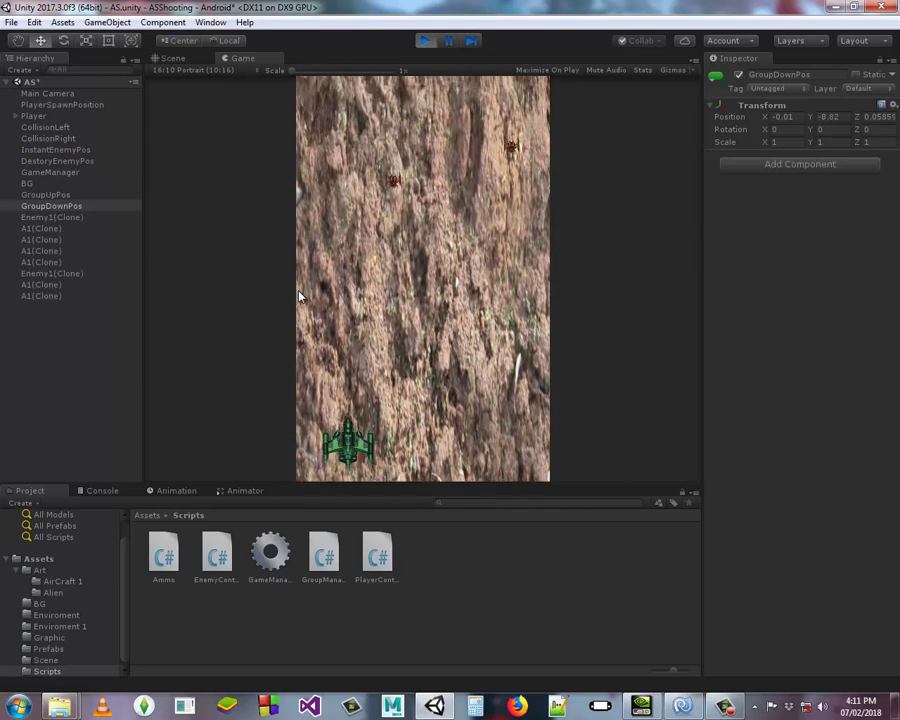
key("Right")
key("Left")
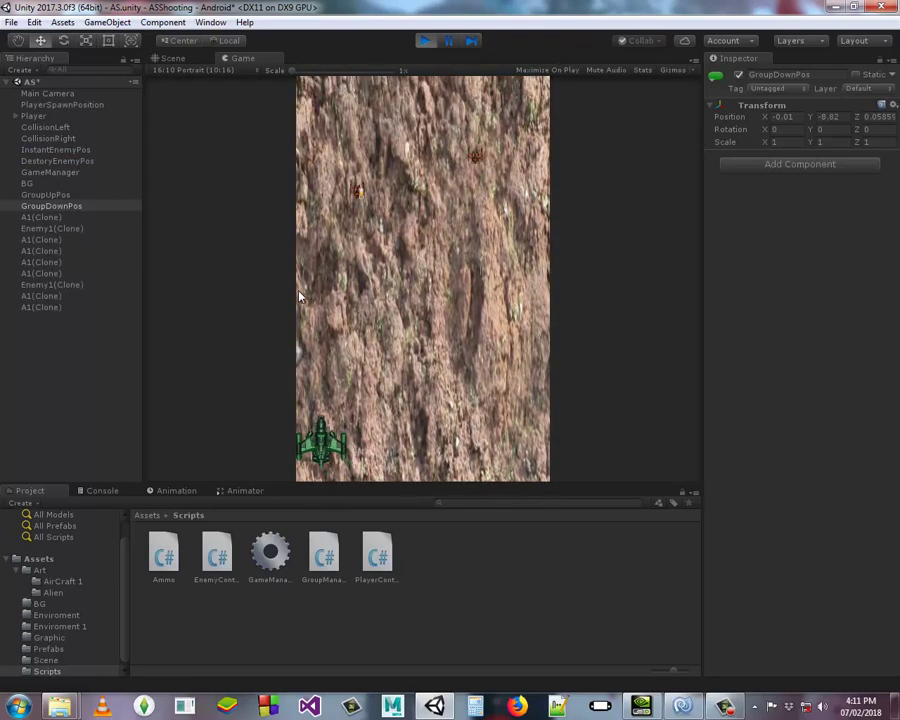
key("Right")
key("Left")
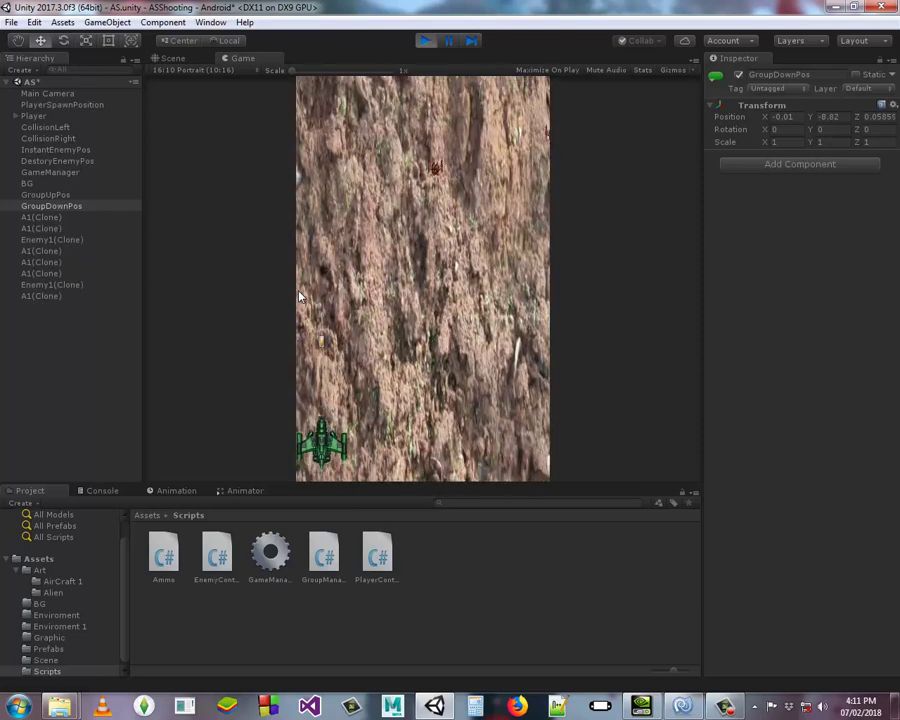
key("Right")
key("Left")
key("Right")
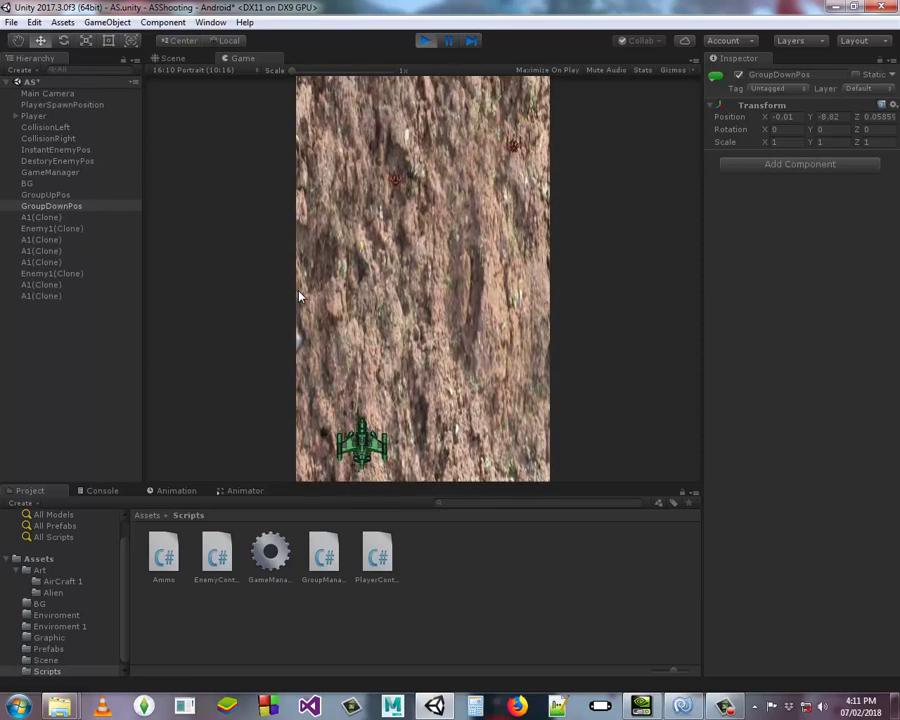
key("Left")
key("Right")
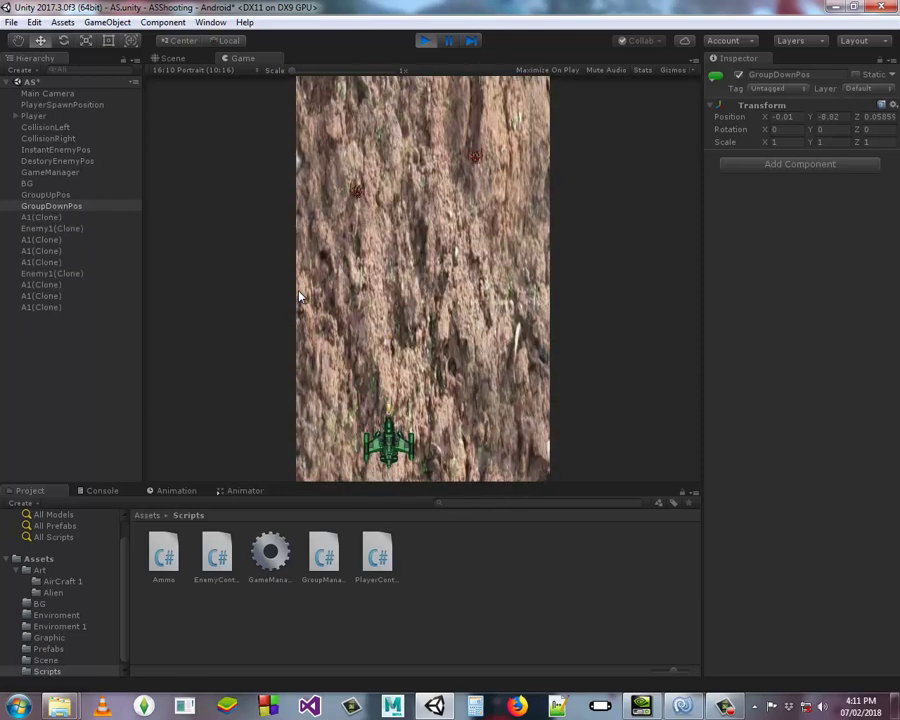
key("Left")
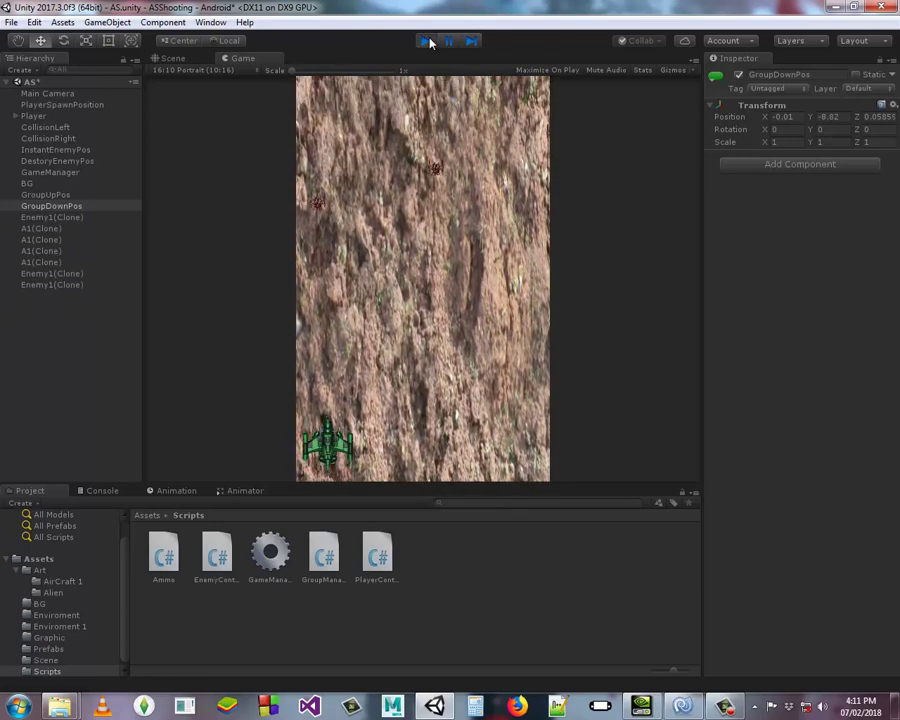
left_click(427, 41)
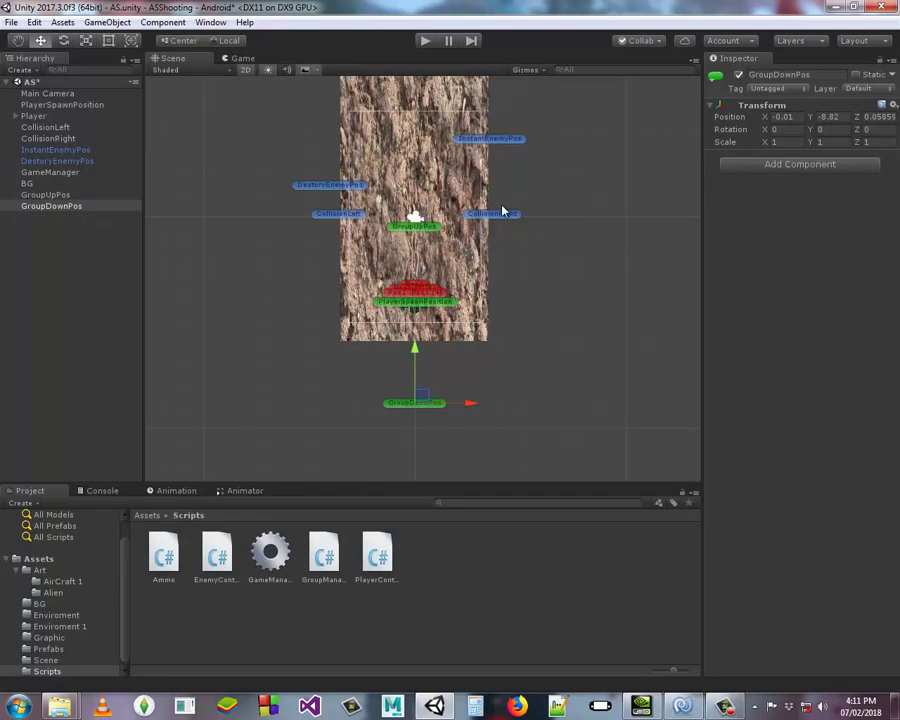
middle_click_drag(502, 209, 518, 287)
middle_click_drag(481, 125, 481, 222)
left_click(40, 172)
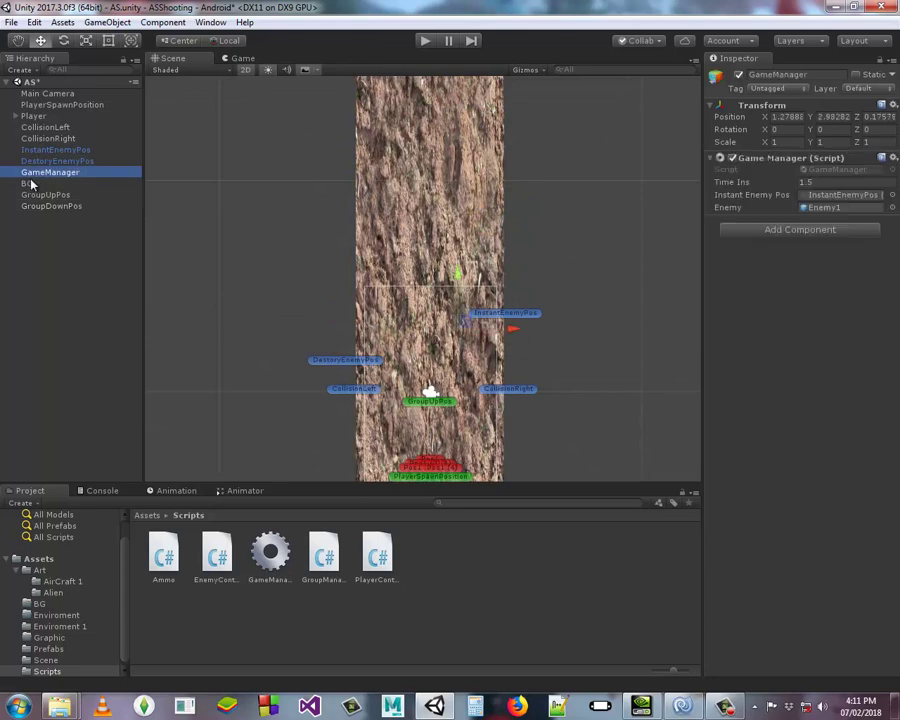
left_click(22, 183)
middle_click_drag(450, 230, 471, 350)
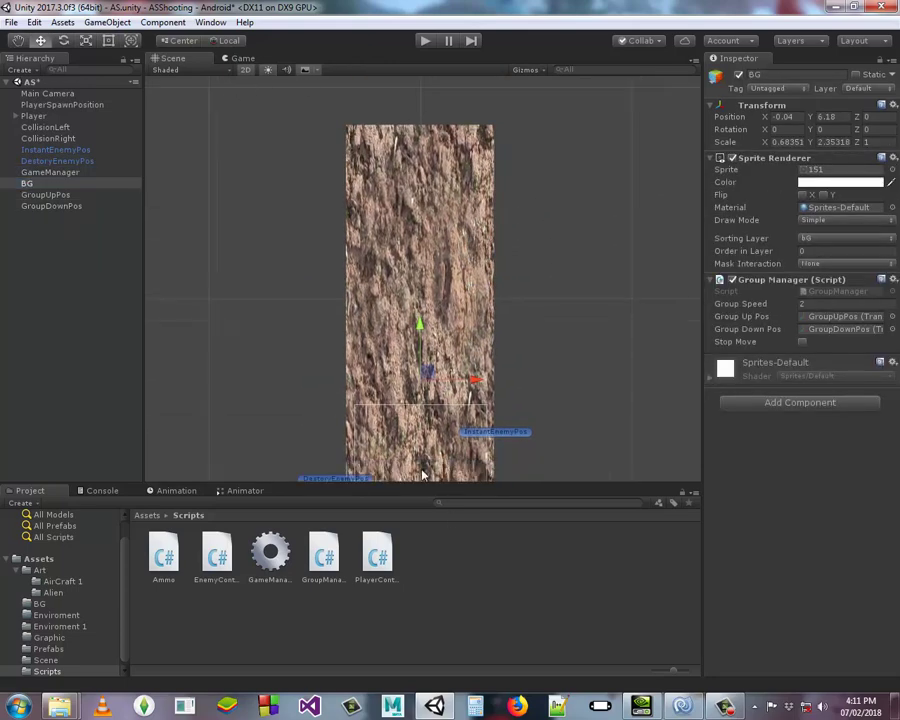
middle_click_drag(464, 245, 468, 230)
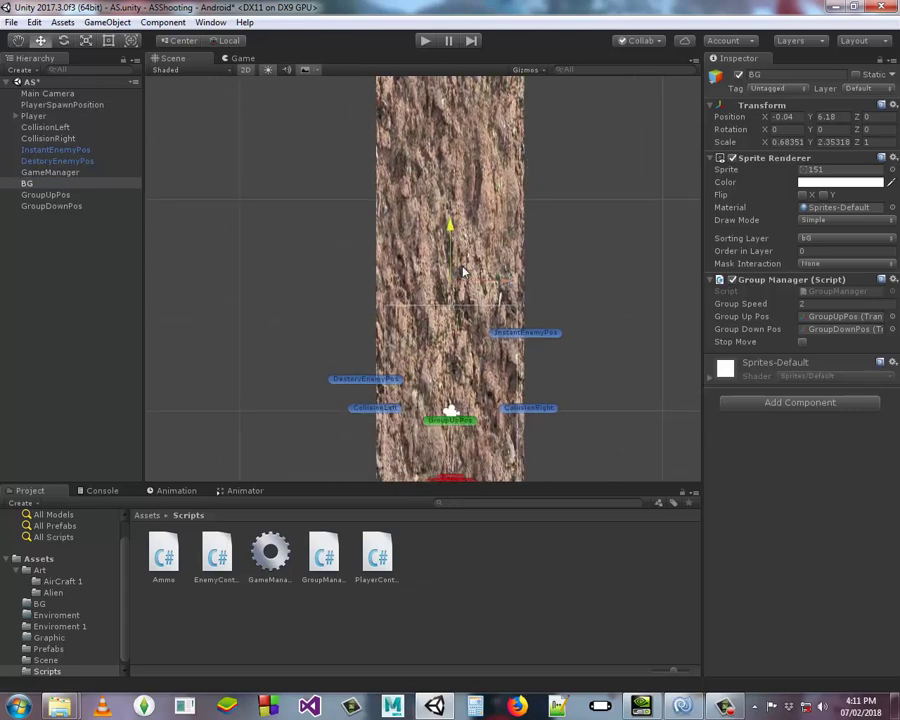
left_click_drag(469, 230, 474, 539)
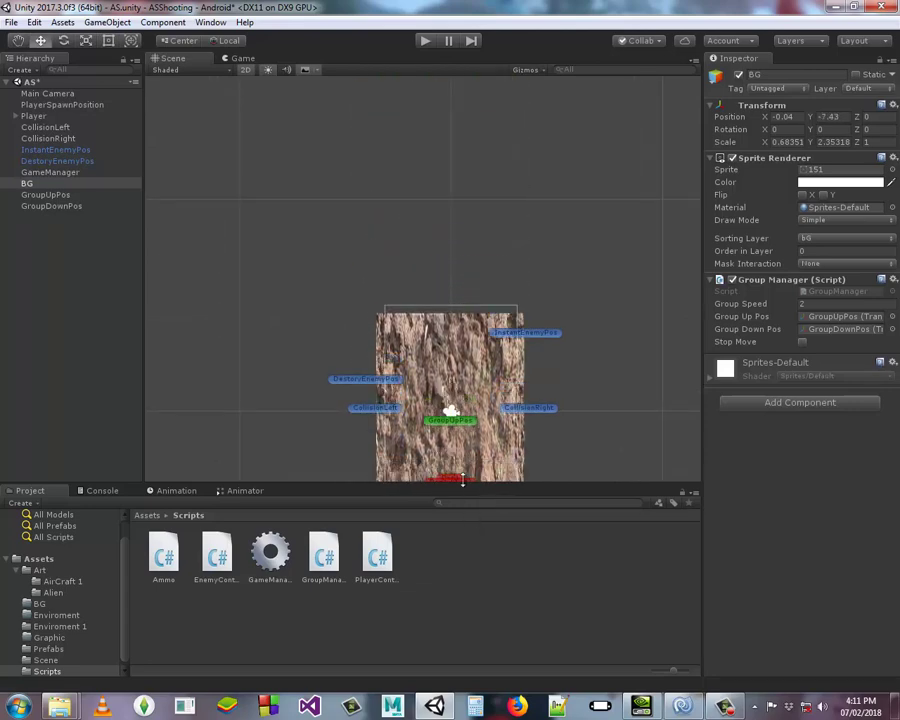
key("ctrl+z")
key("ctrl+z")
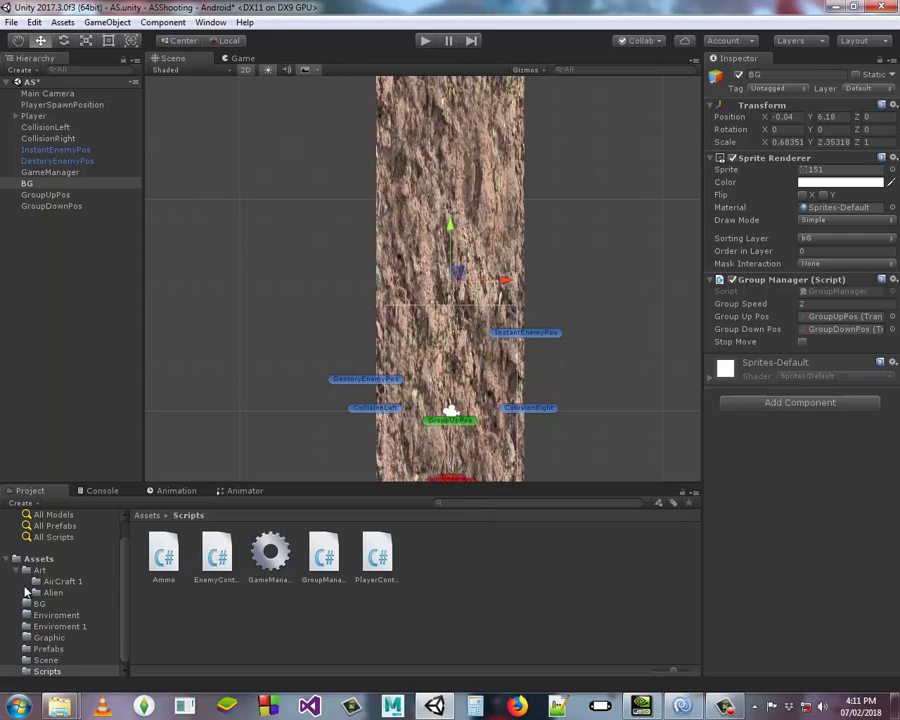
Drag sprite 151 from Assets/Enviroment 1 into the Scene as a new object
left_click(52, 596)
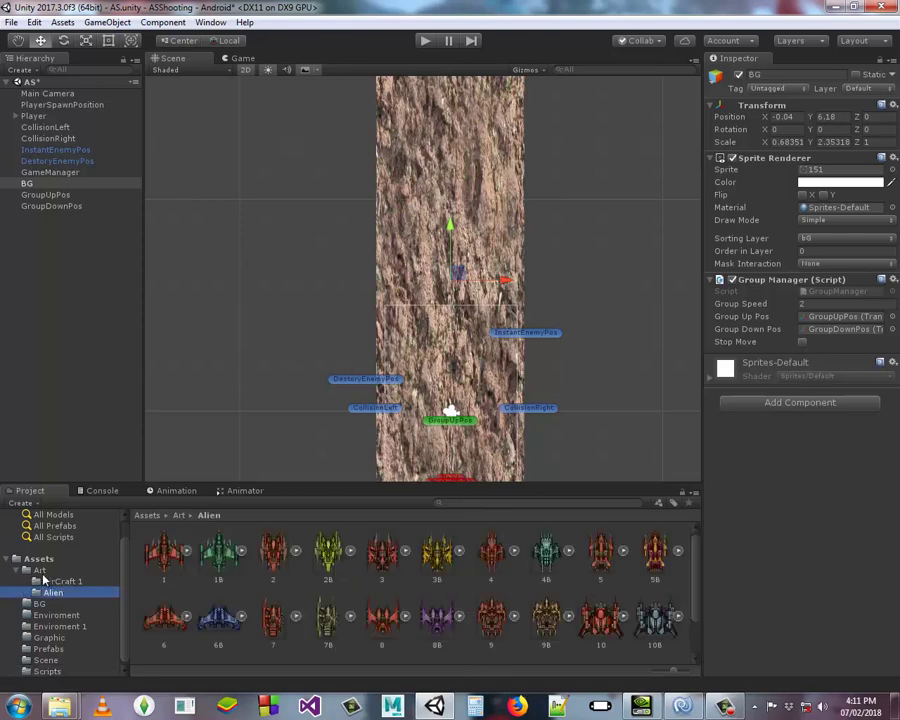
left_click(40, 570)
left_click(60, 626)
middle_click_drag(486, 346, 412, 199)
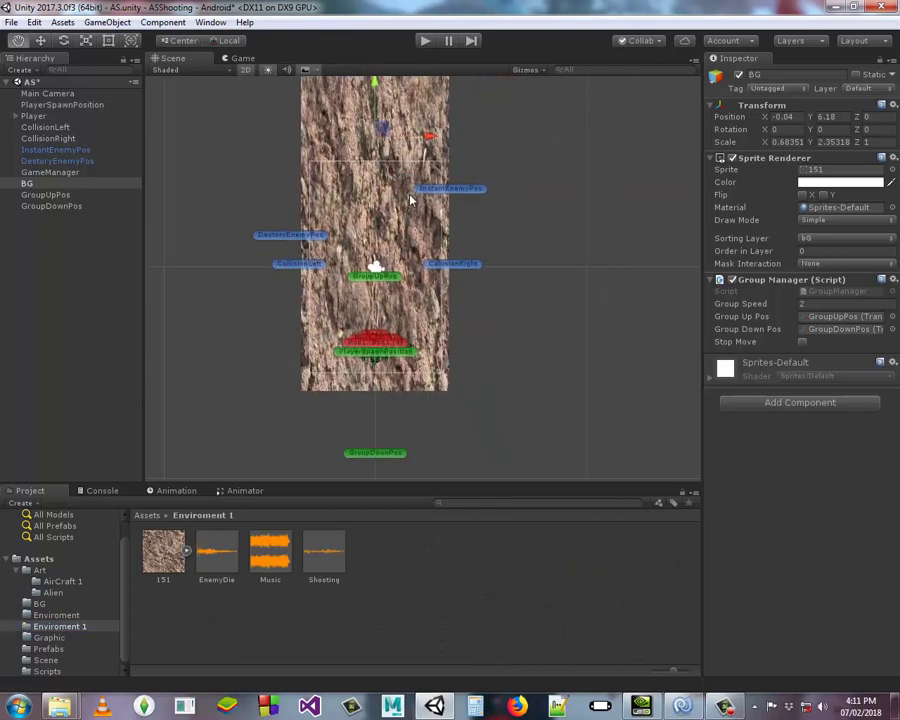
left_click_drag(163, 550, 595, 343)
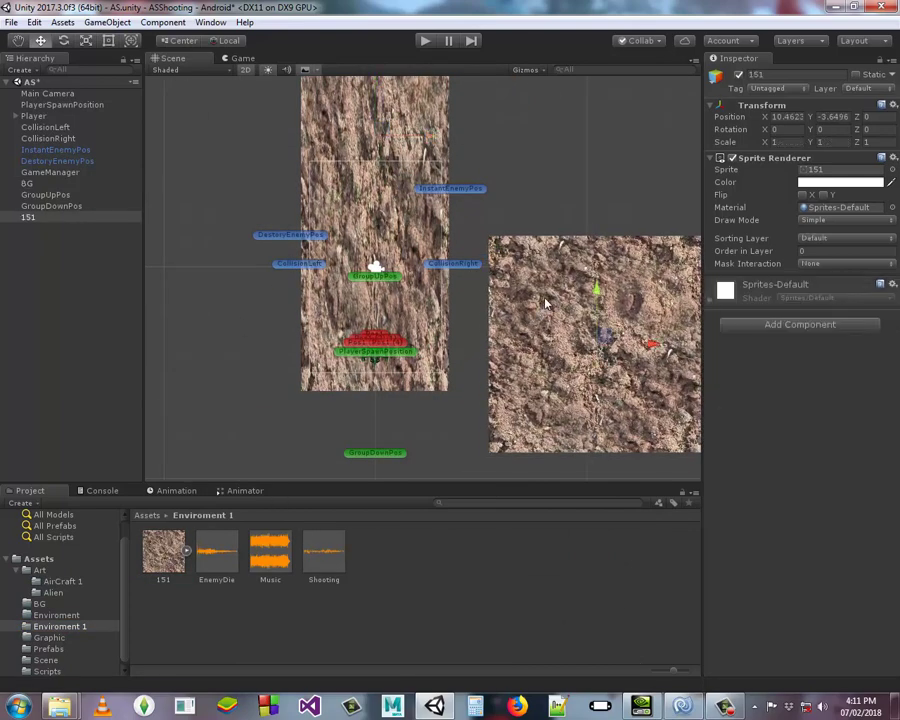
Narrow the 151 sprite to Scale X 0.74255 and place it over BG at X 0.03, Y 4.83
left_click(109, 40)
key("f")
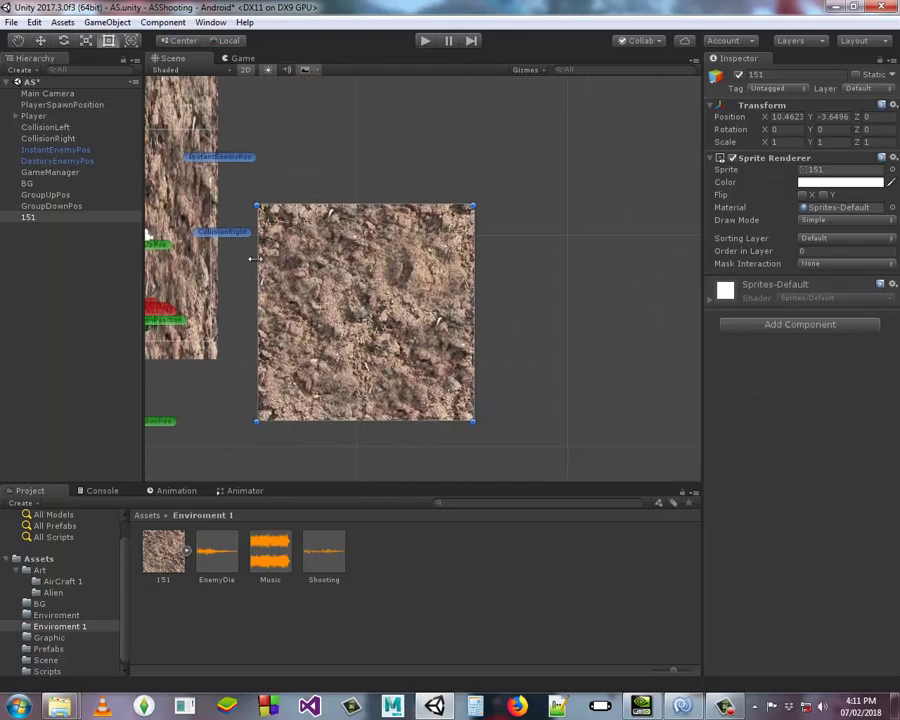
left_click_drag(254, 259, 312, 259)
middle_click_drag(337, 171, 462, 164)
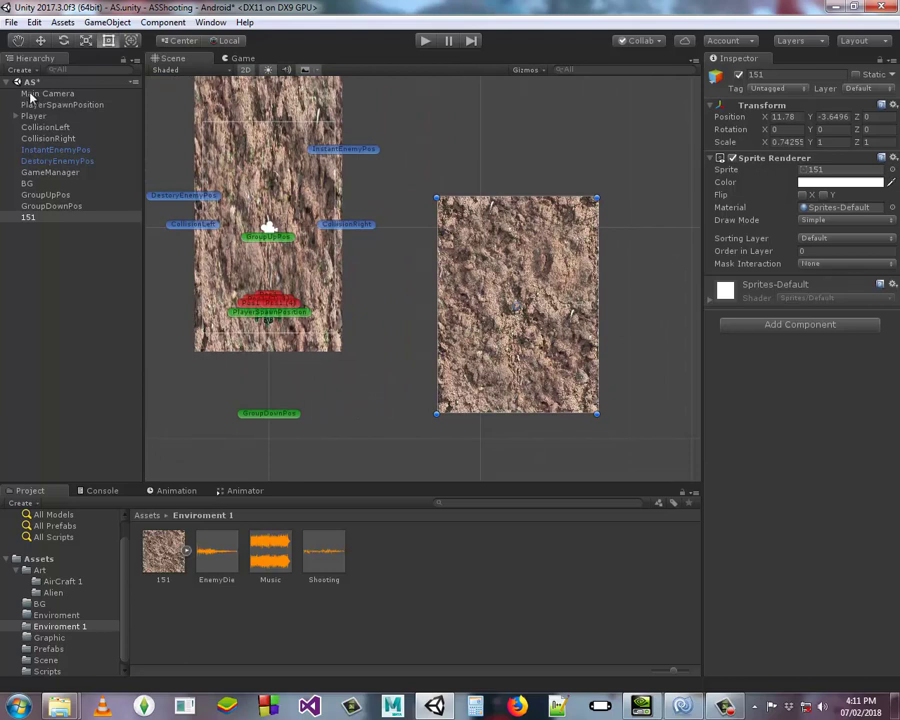
left_click(43, 42)
mouse_move(578, 310)
left_mouse_down()
mouse_move(338, 270)
mouse_move(270, 115)
mouse_move(270, 57)
left_mouse_up()
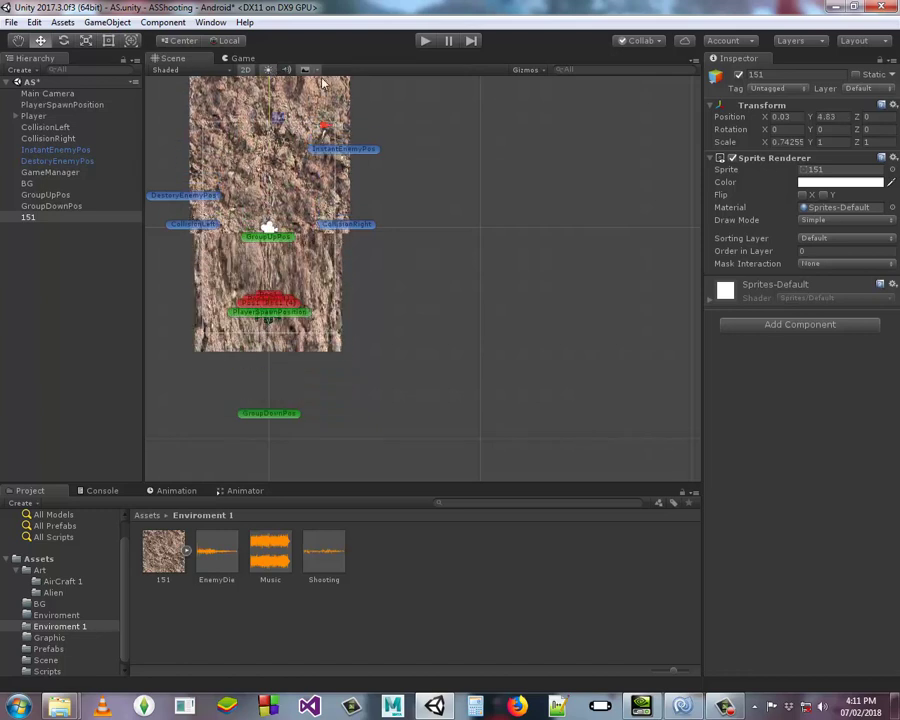
Put the 151 sprite on the BG sorting layer and trim its edges to match the background
left_click(815, 241)
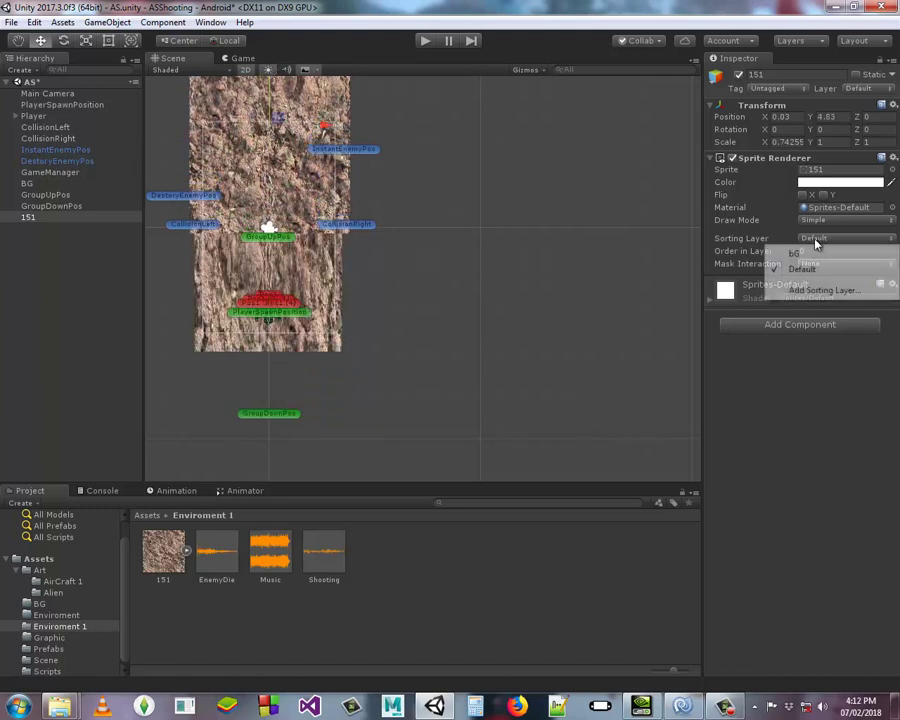
left_click(783, 254)
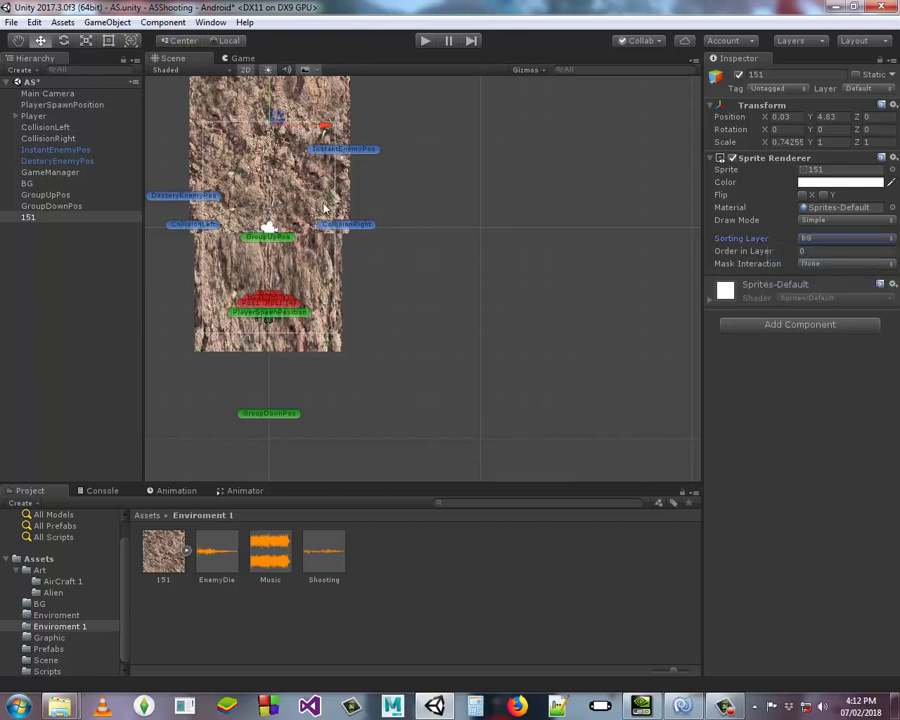
middle_click_drag(409, 194, 488, 365)
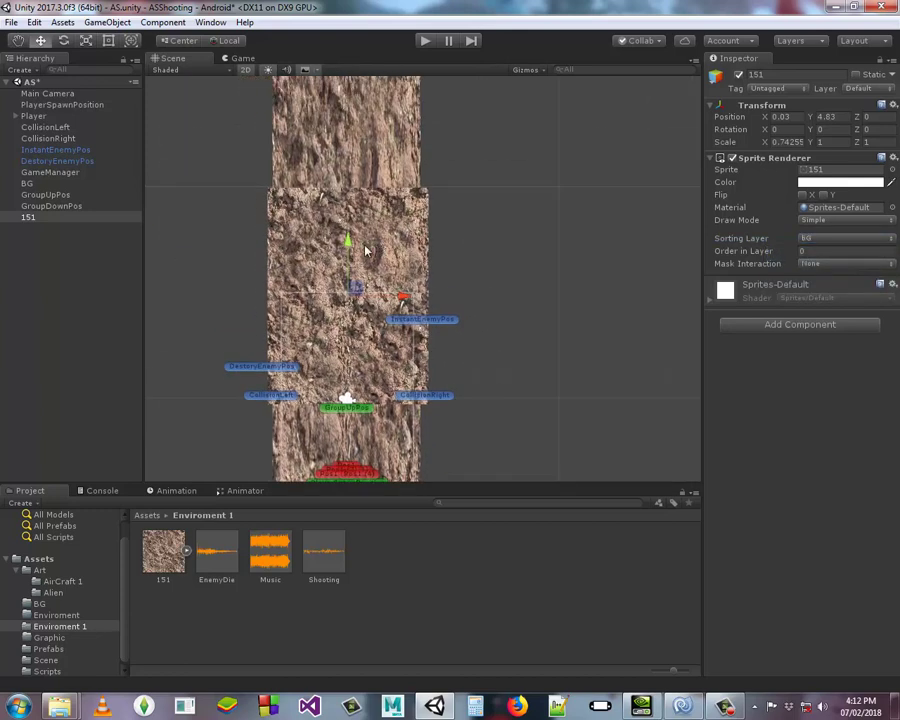
left_click(108, 40)
left_click_drag(420, 256, 418, 246)
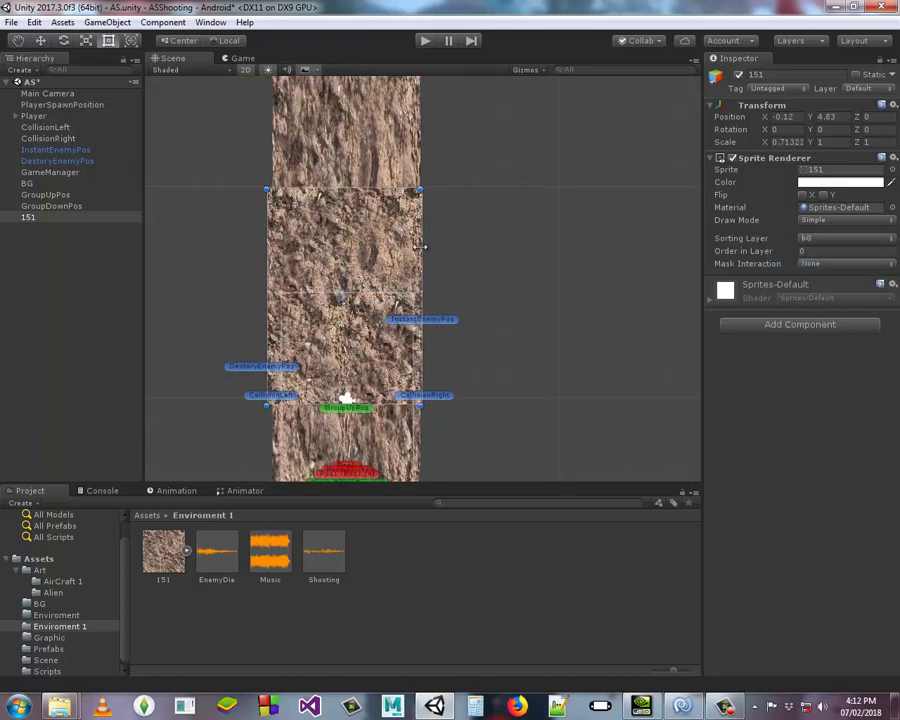
left_click_drag(265, 218, 272, 215)
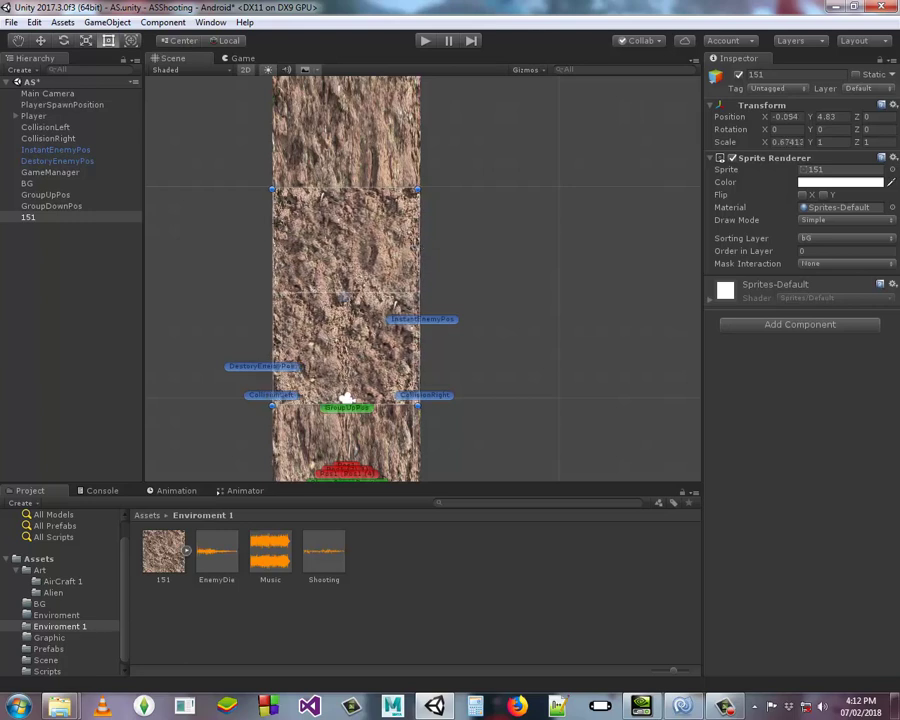
Rename the sprite to BG2 and move it just above BG in the Hierarchy
left_click(36, 222)
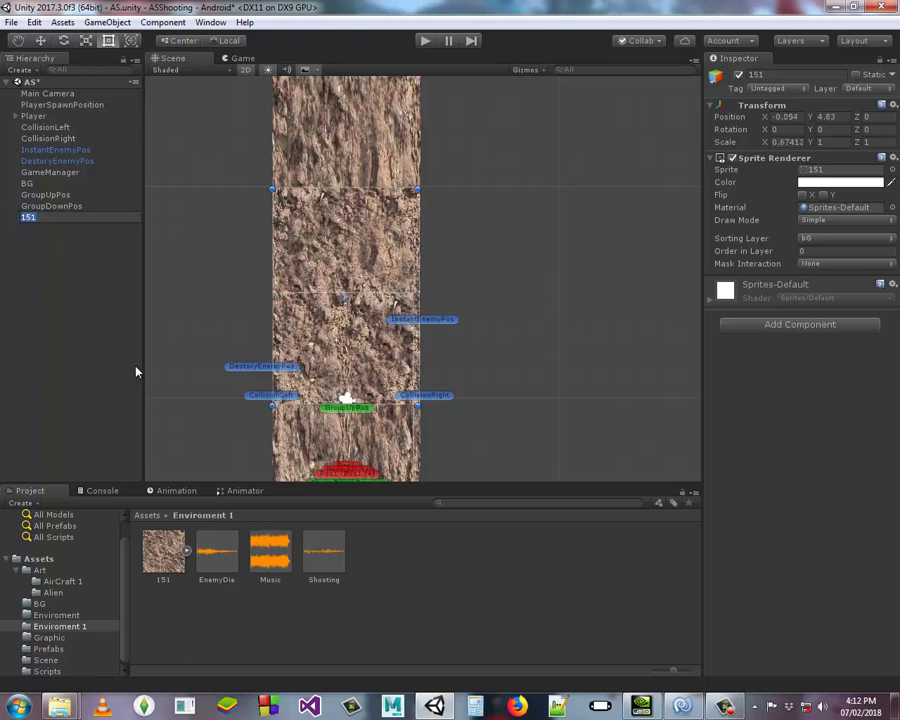
type("BG2")
key("Return")
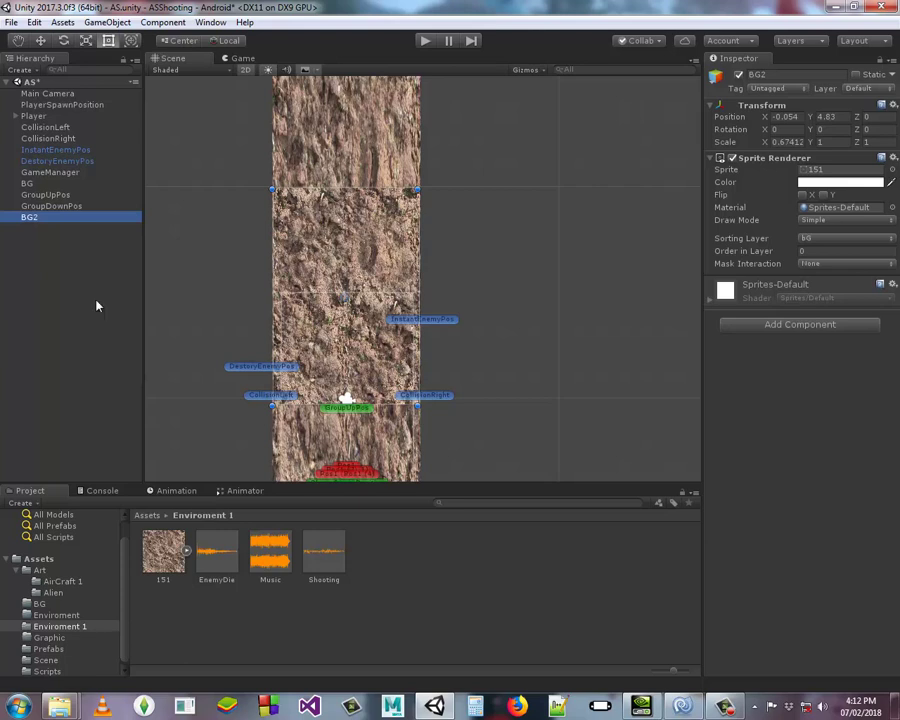
left_click_drag(37, 222, 30, 178)
left_click(46, 195)
left_click(52, 183)
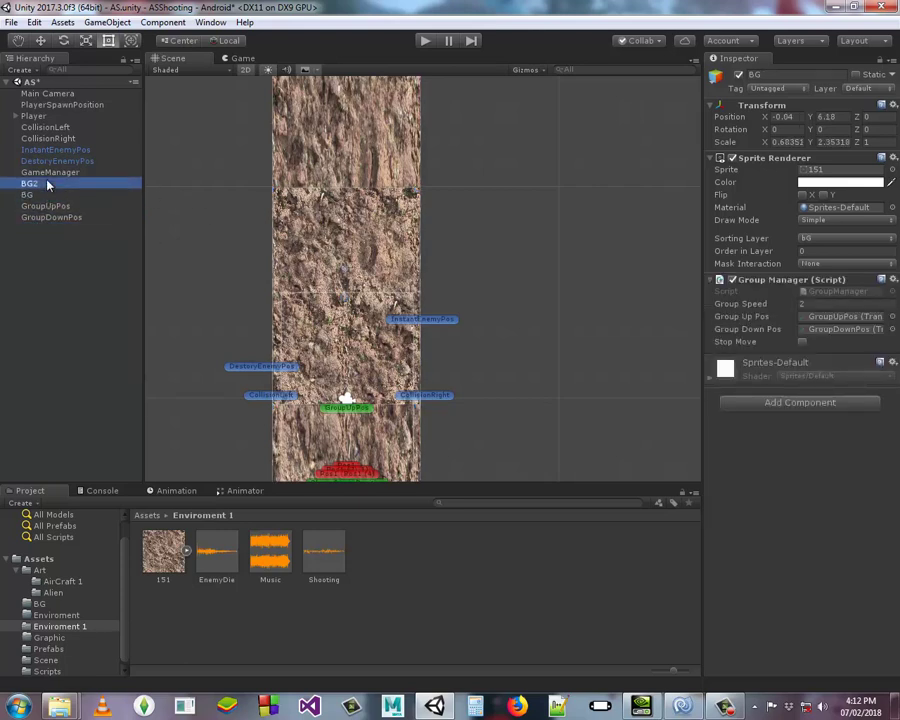
Raise BG2 to Y 5.3 and start a play test
left_click(41, 40)
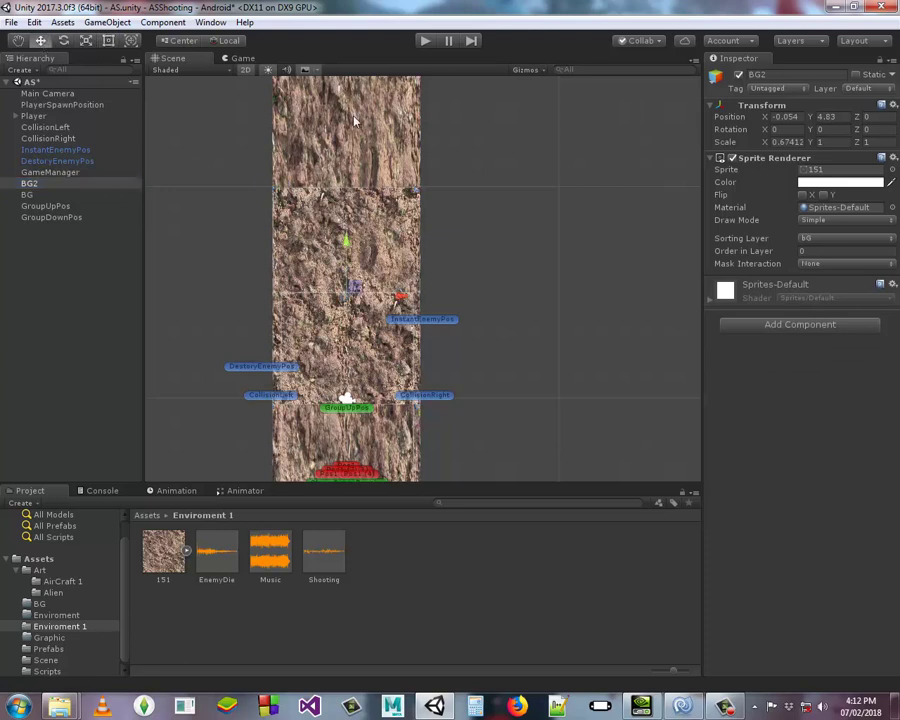
left_click_drag(345, 243, 345, 233)
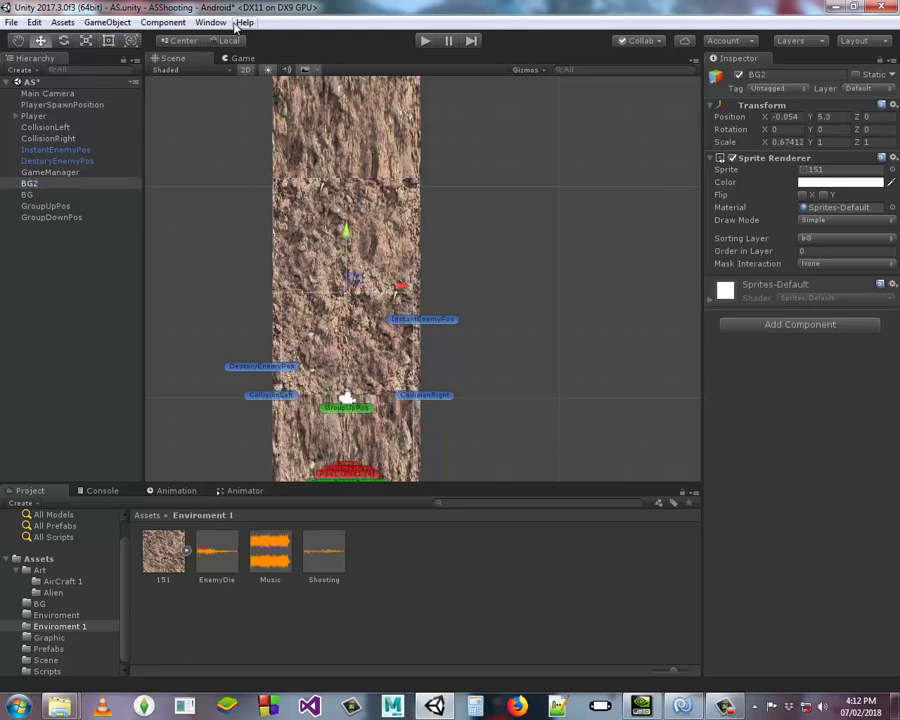
left_click(425, 40)
left_click(425, 40)
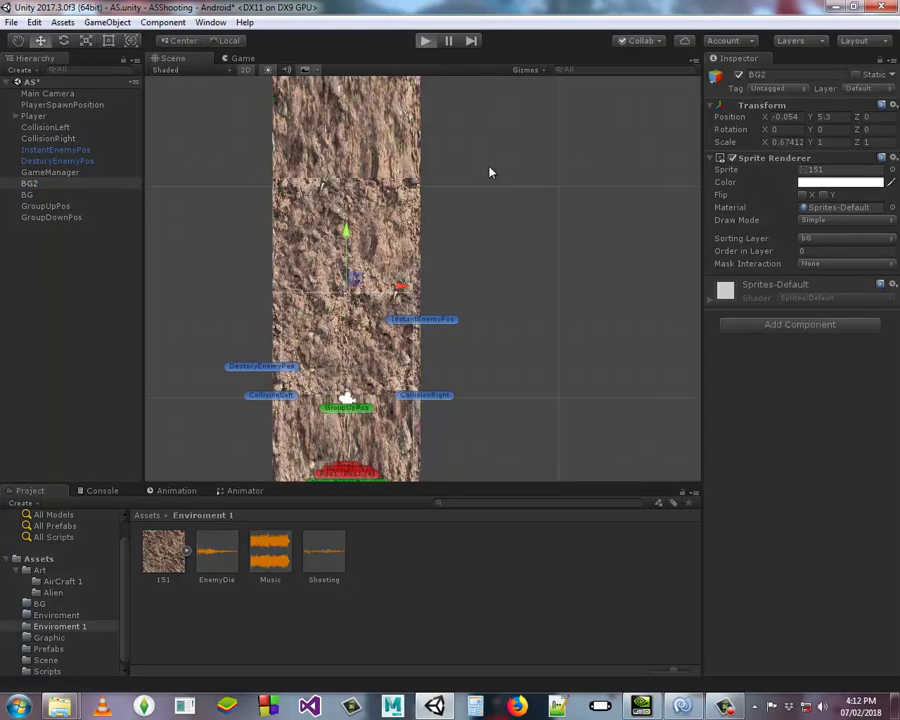
key("ctrl+p")
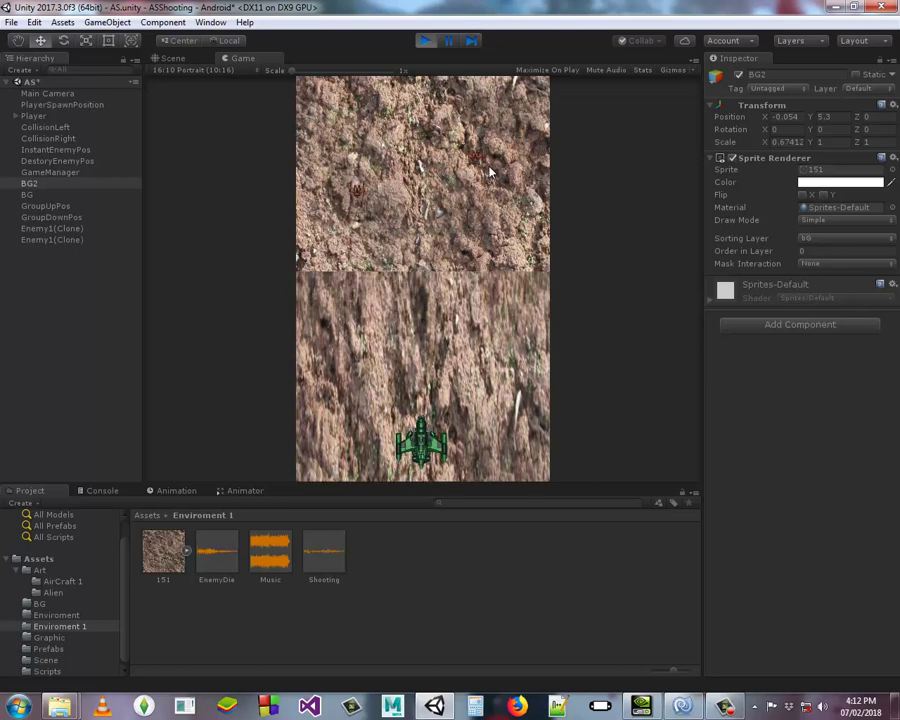
left_click(426, 42)
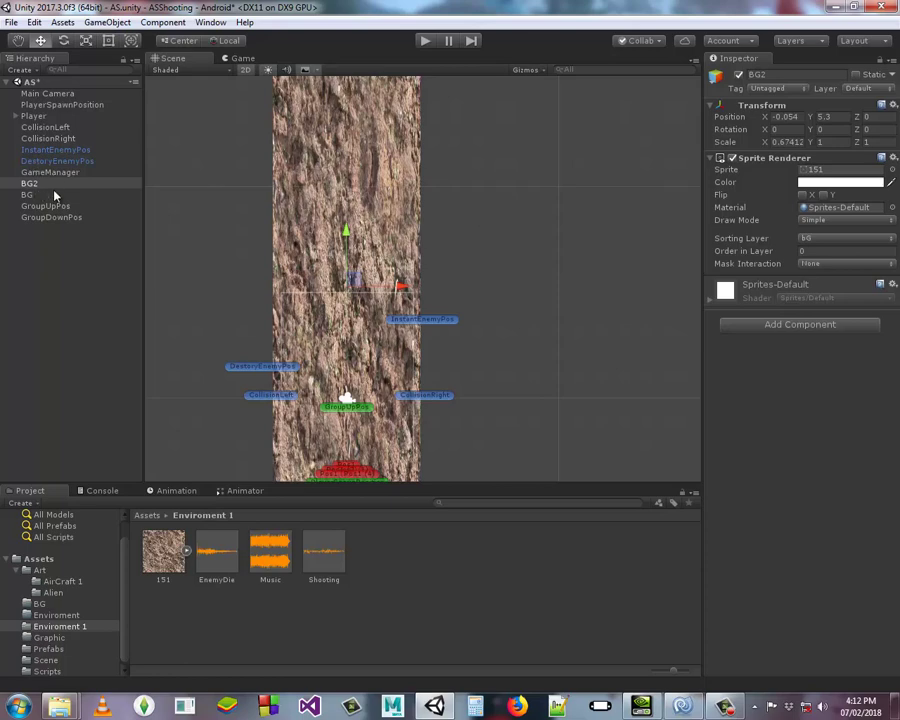
Set BG2's Order in Layer to -1 so it draws behind other sprites
left_click(817, 252)
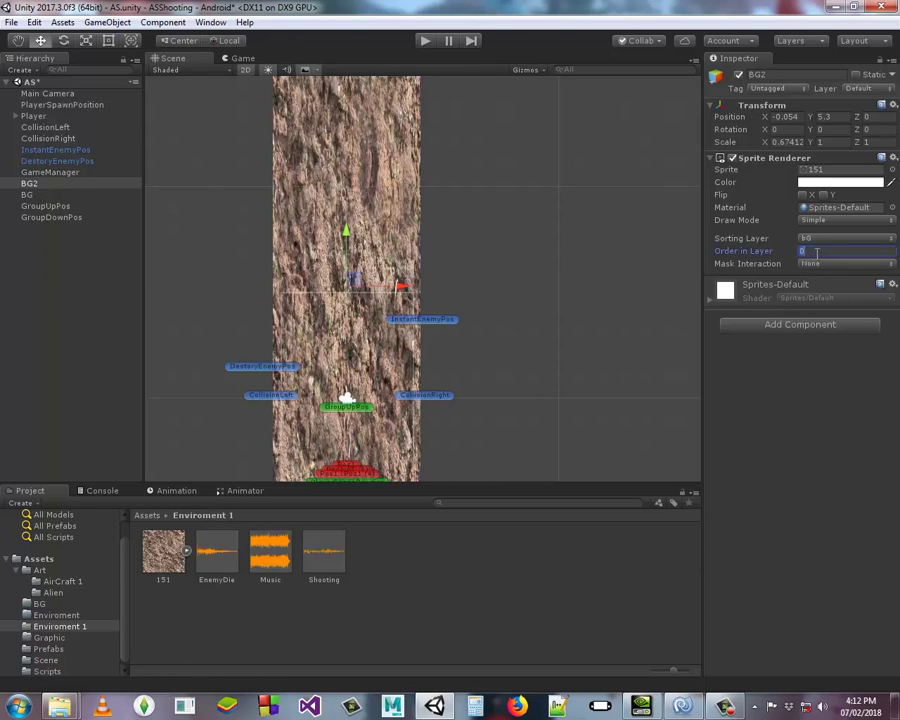
type("-1")
left_click(241, 59)
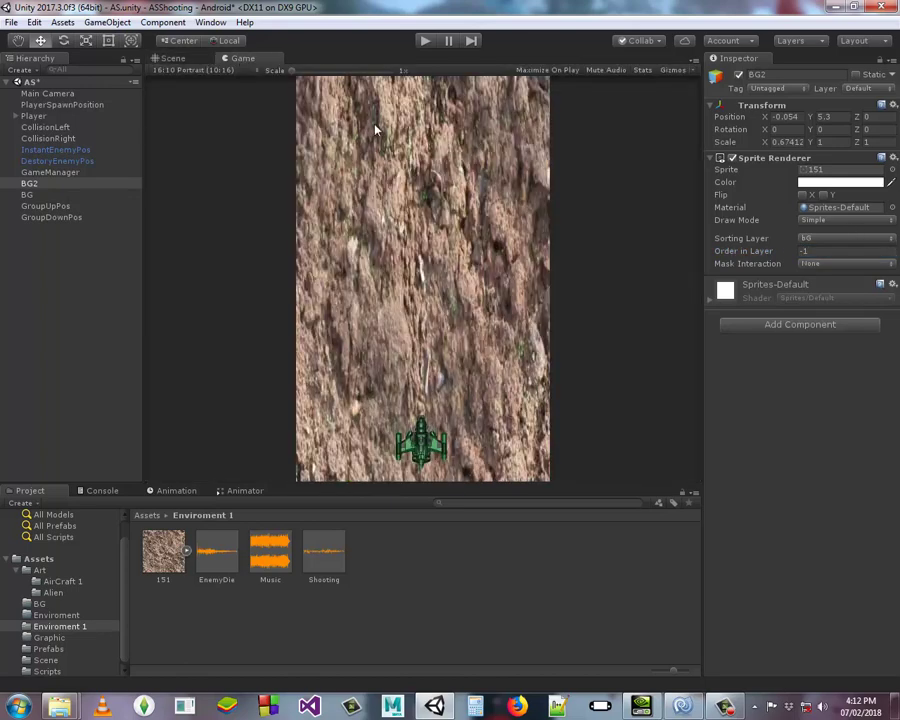
Play the game in the Game view, steering the ship left and right to check the scrolling, then stop
left_click(424, 42)
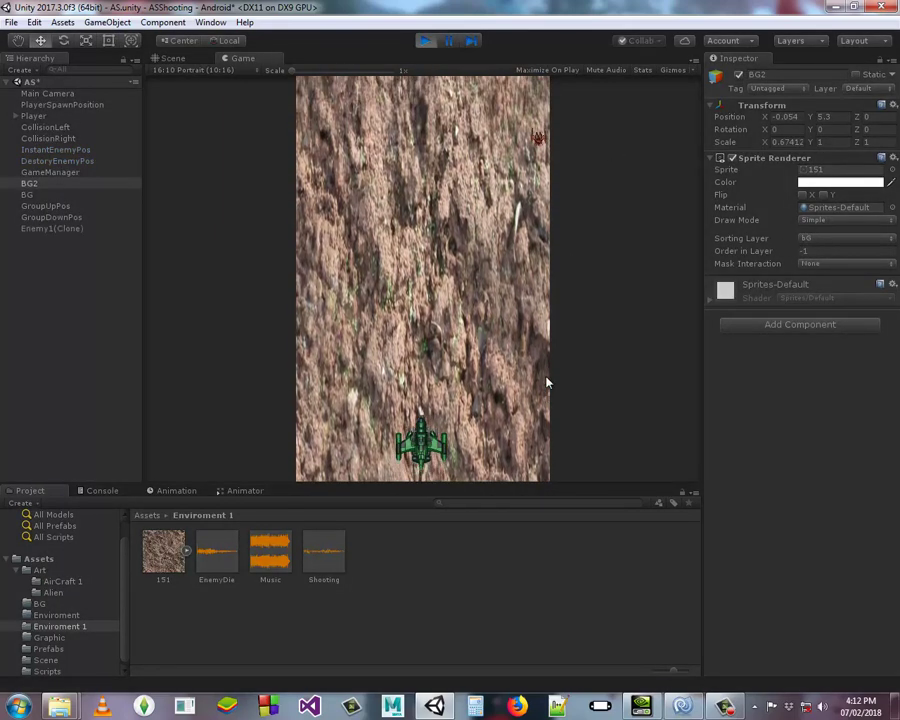
key("Left")
key("Left")
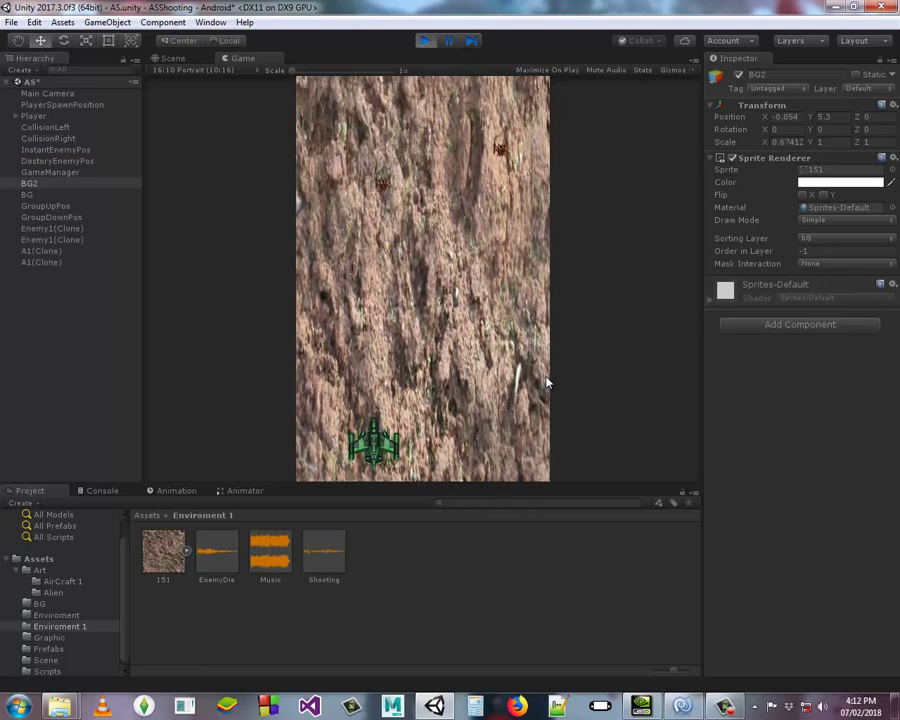
key("Right")
key("Left")
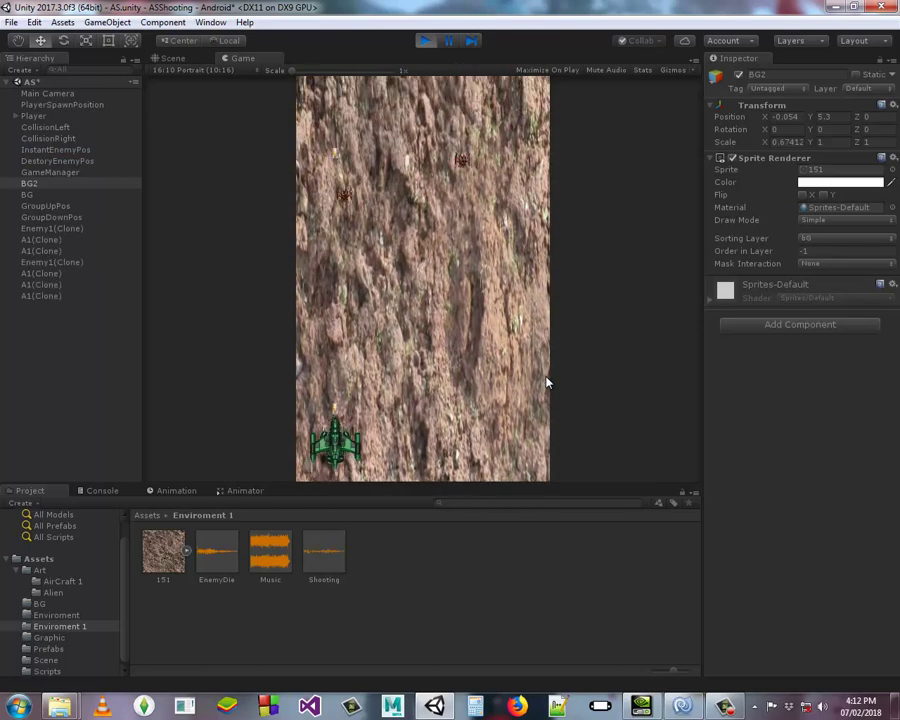
key("Right")
key("Left")
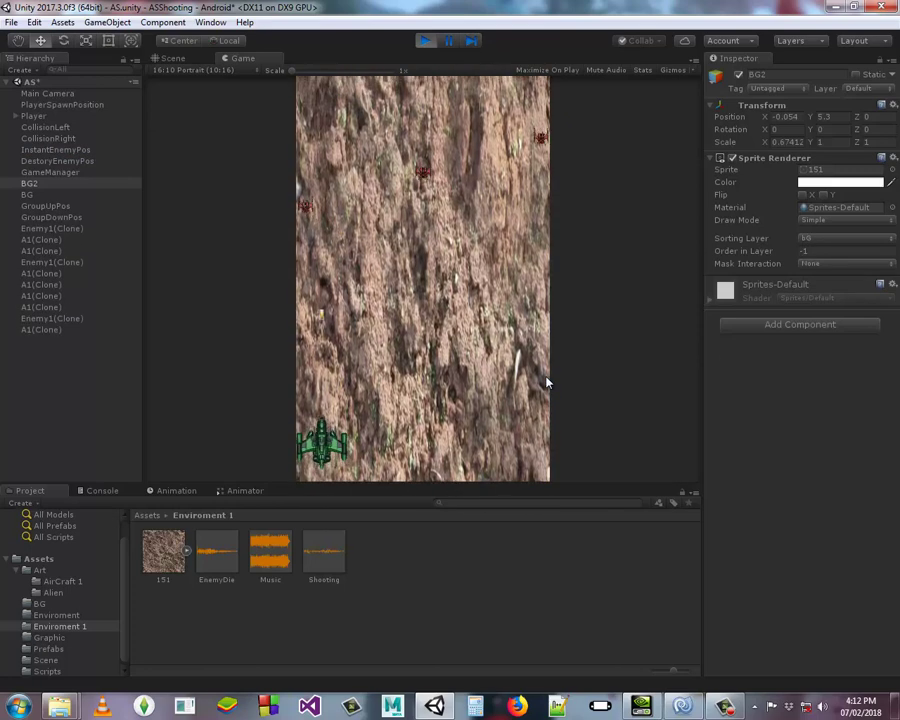
key("Right")
key("Left")
key("Right")
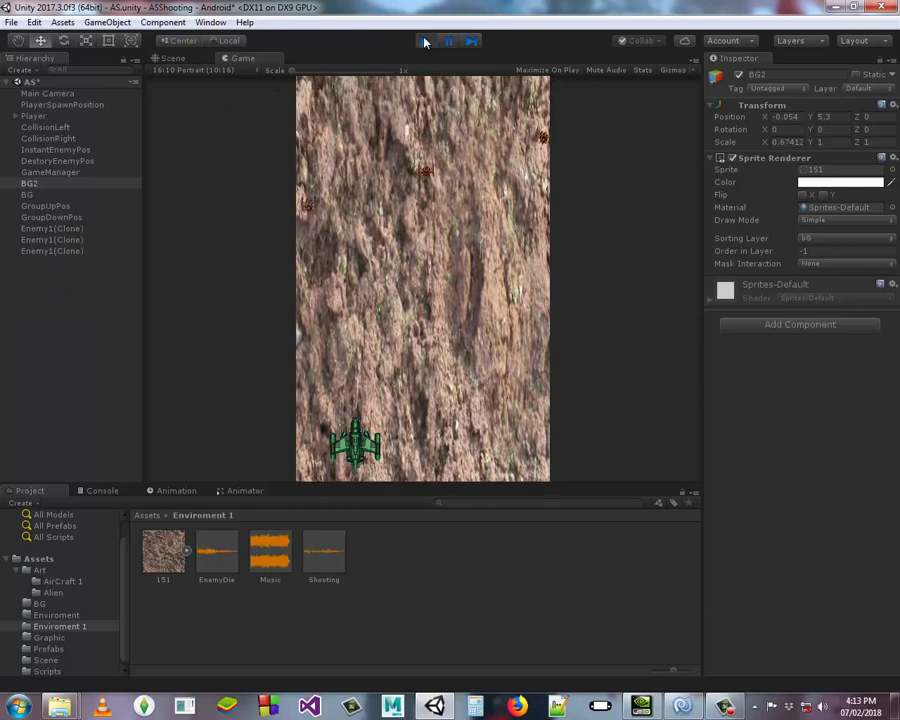
left_click(425, 41)
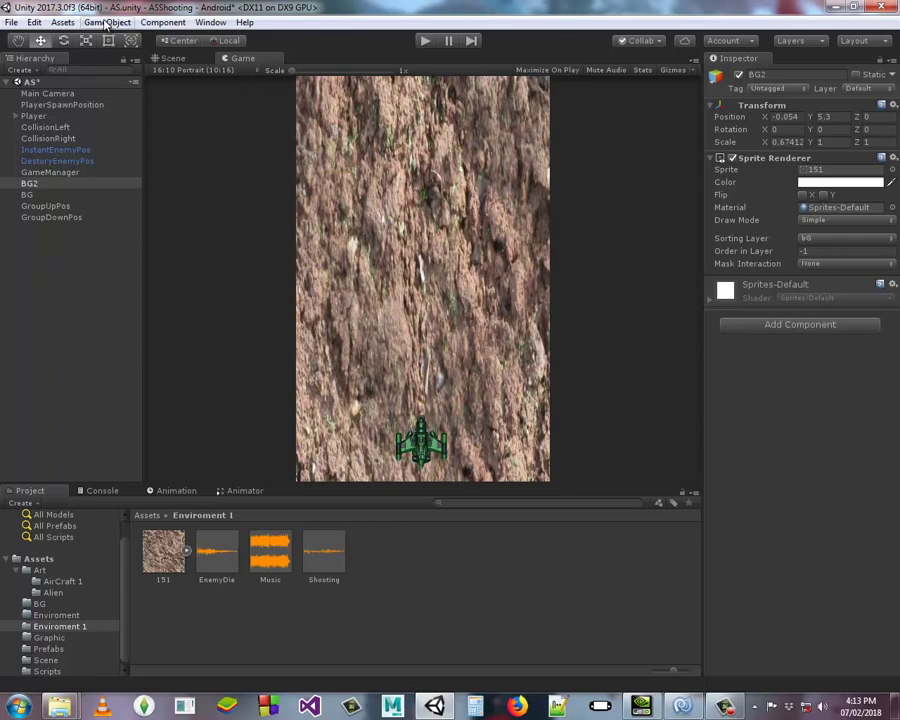
Create an empty child object under GameManager named Shooting
right_click(72, 176)
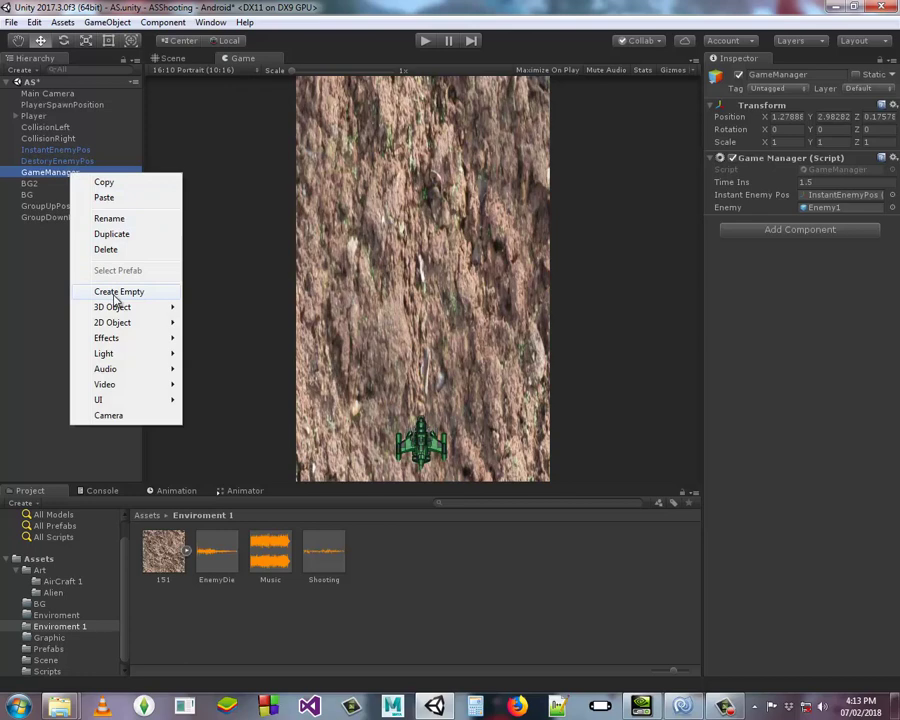
left_click(116, 292)
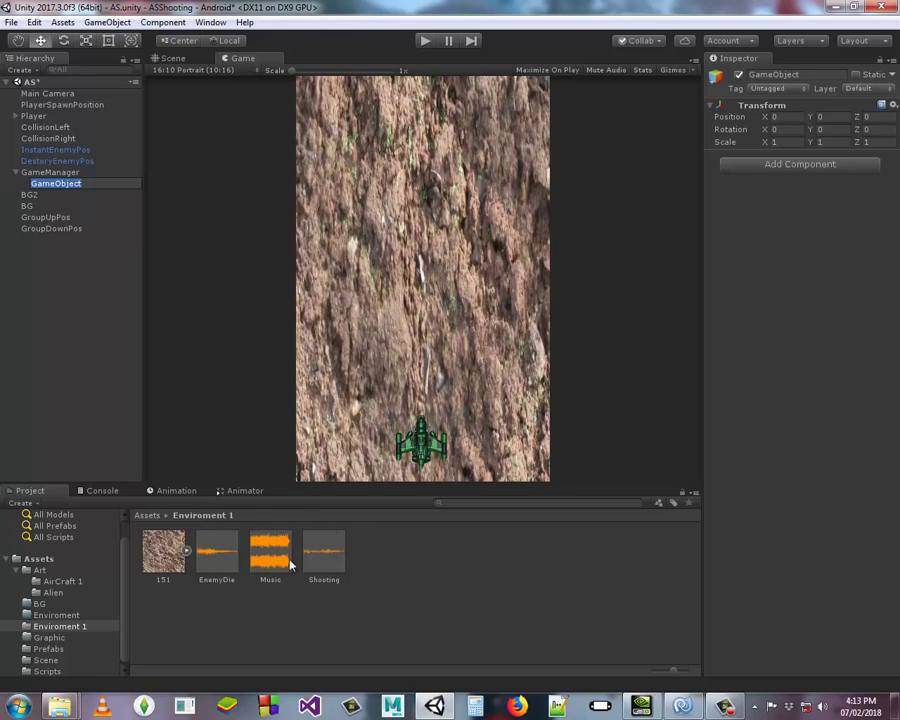
type("Shoo")
type("ting")
key("Return")
Duplicate Shooting with Ctrl+D and rename the copy EnemyDie
key("ctrl+d")
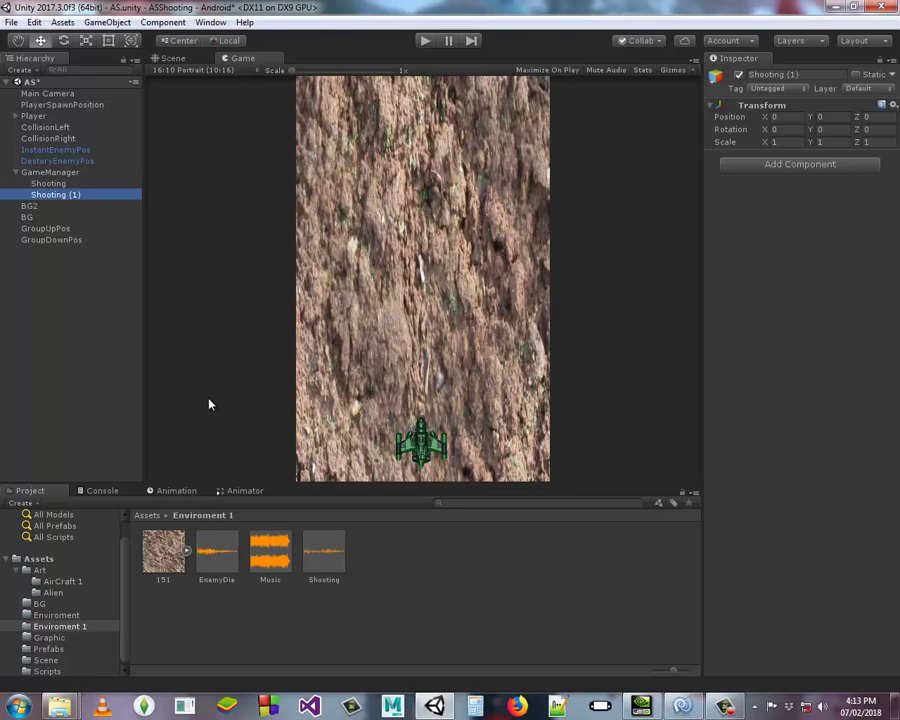
key("F2")
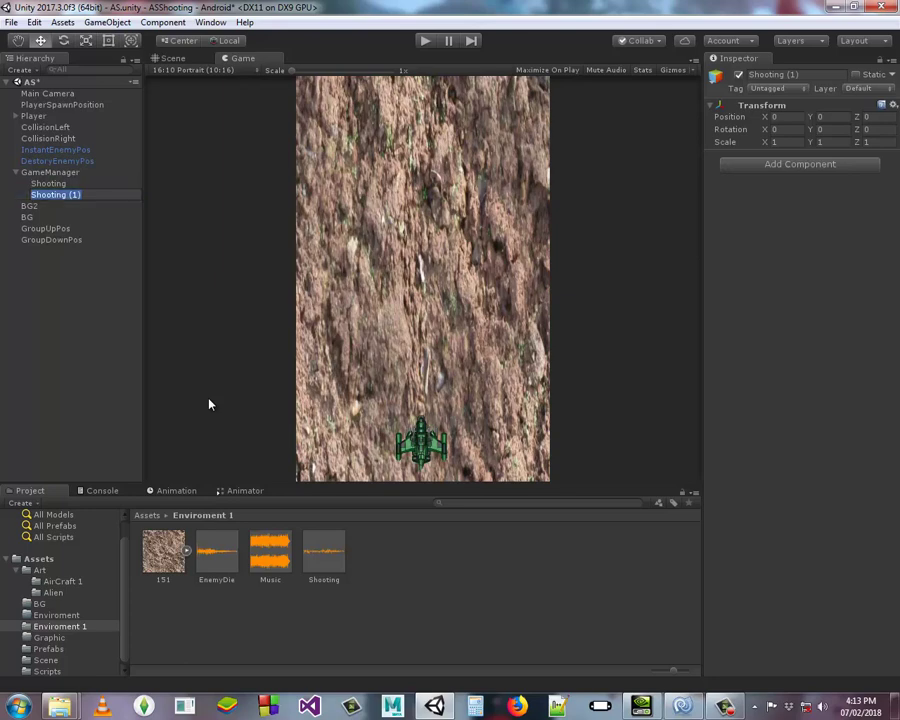
type("Enemy")
type("Die")
key("Return")
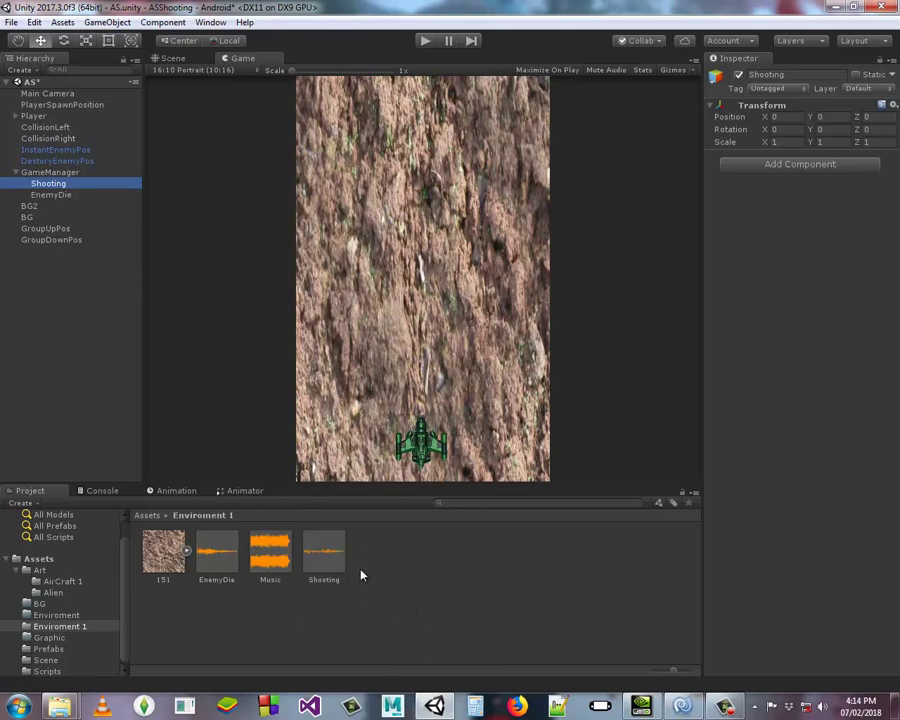
Drag the Shooting and EnemyDie clips onto their objects and turn off Play On Awake on both
left_click_drag(323, 552, 60, 186)
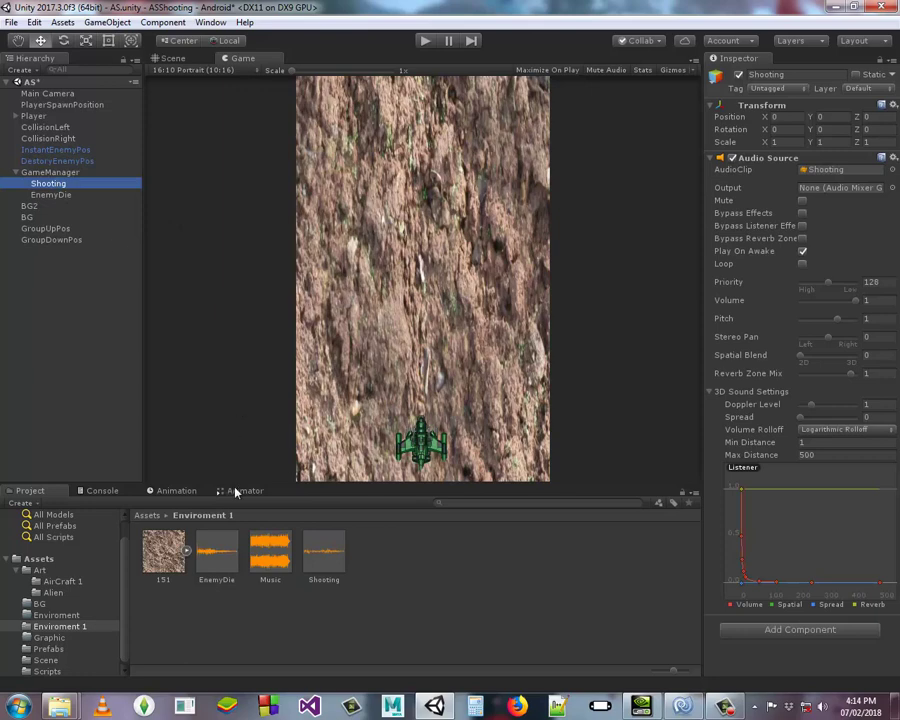
mouse_move(230, 552)
left_mouse_down()
mouse_move(86, 219)
mouse_move(58, 196)
left_mouse_up()
left_click(52, 194)
left_click(46, 183)
left_click(56, 195, "ctrl")
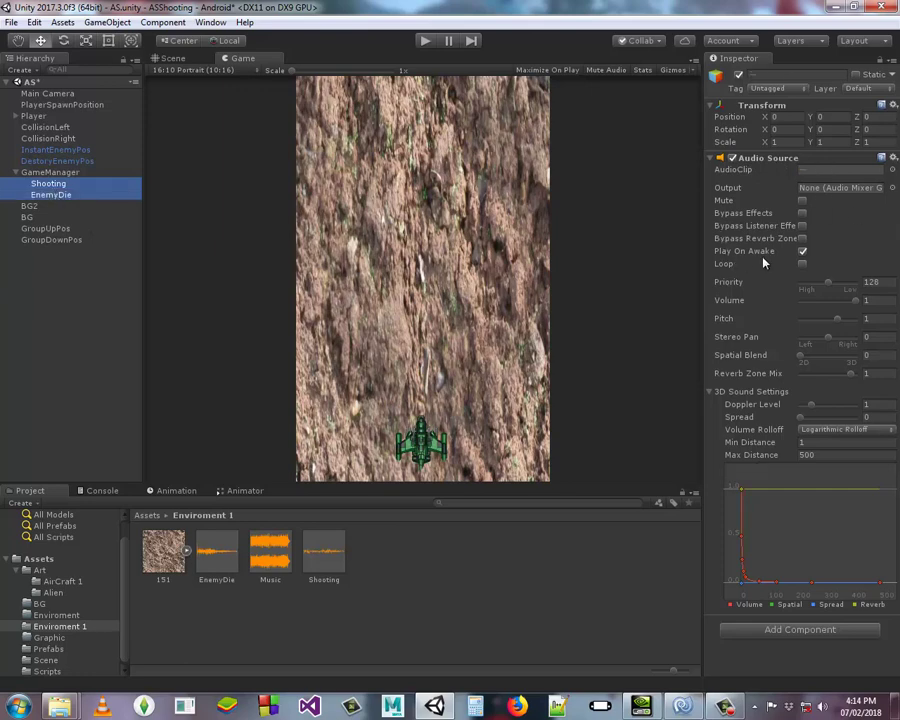
left_click(801, 252)
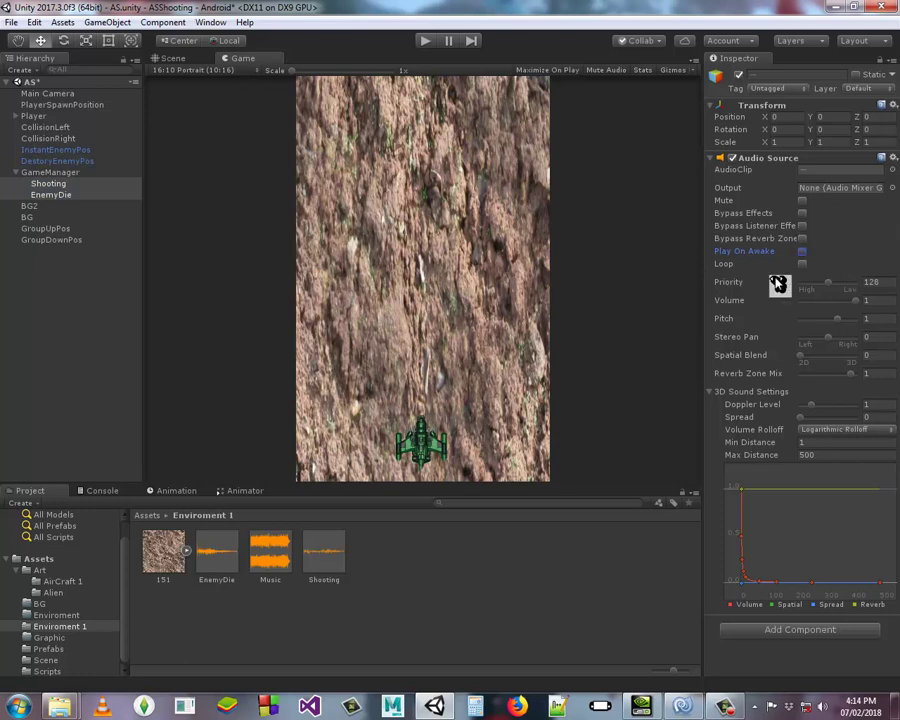
left_click(66, 174)
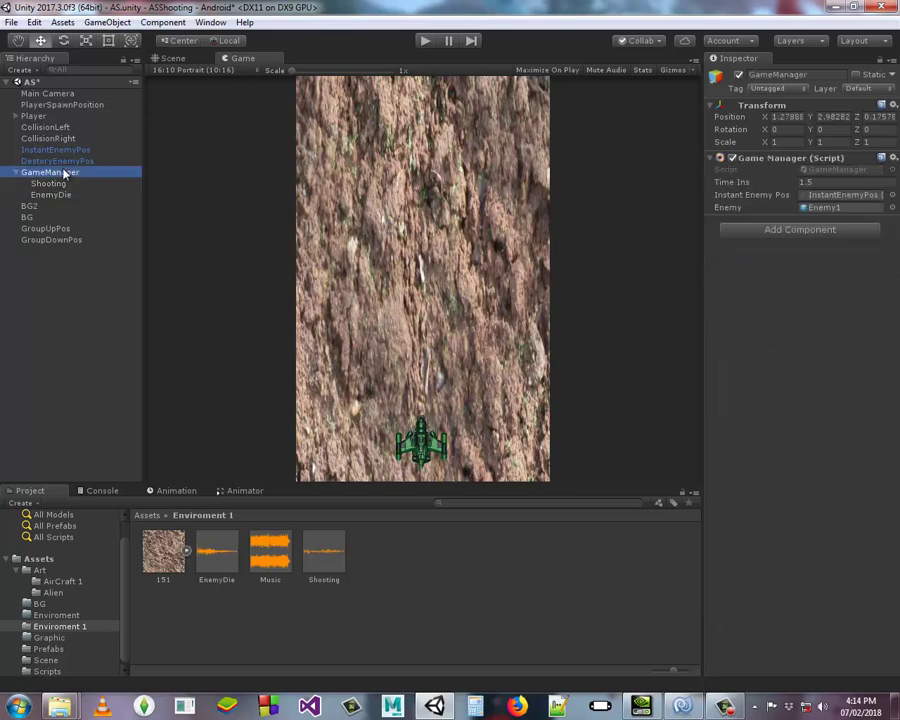
Open GameManager.cs in MonoDevelop and place the cursor after the Enemy field
left_click(830, 171)
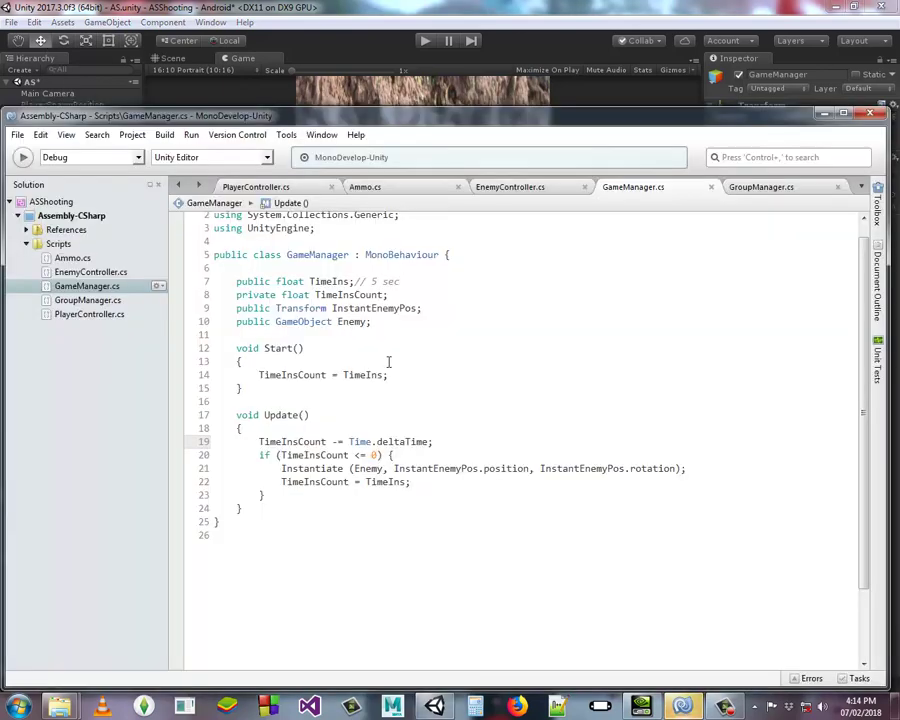
left_click(409, 320)
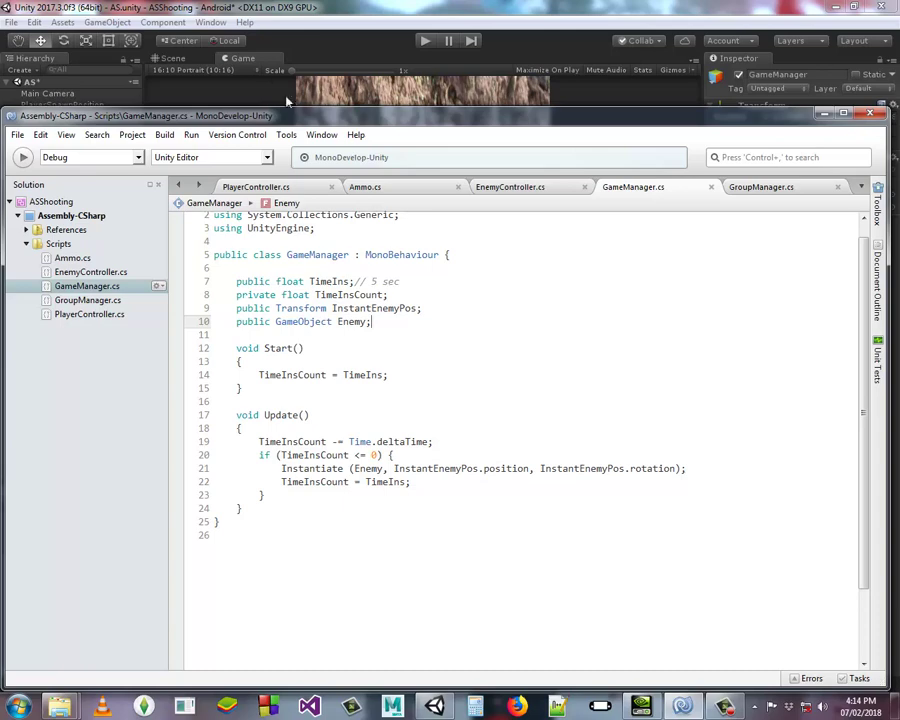
left_click(226, 5)
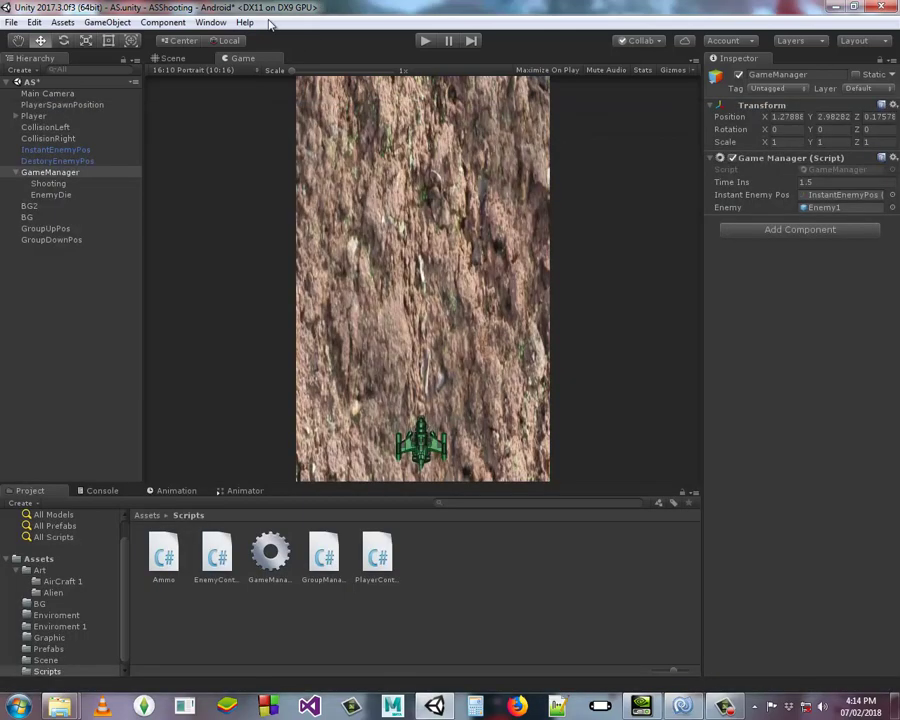
left_click(35, 184)
key("Down")
key("Up")
key("Down")
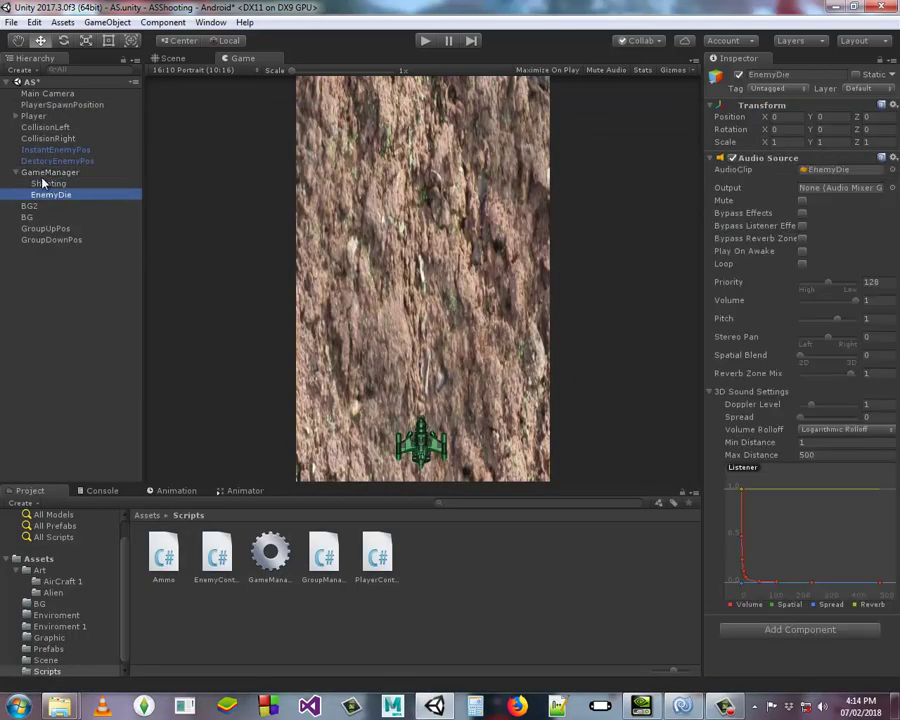
left_click(695, 706)
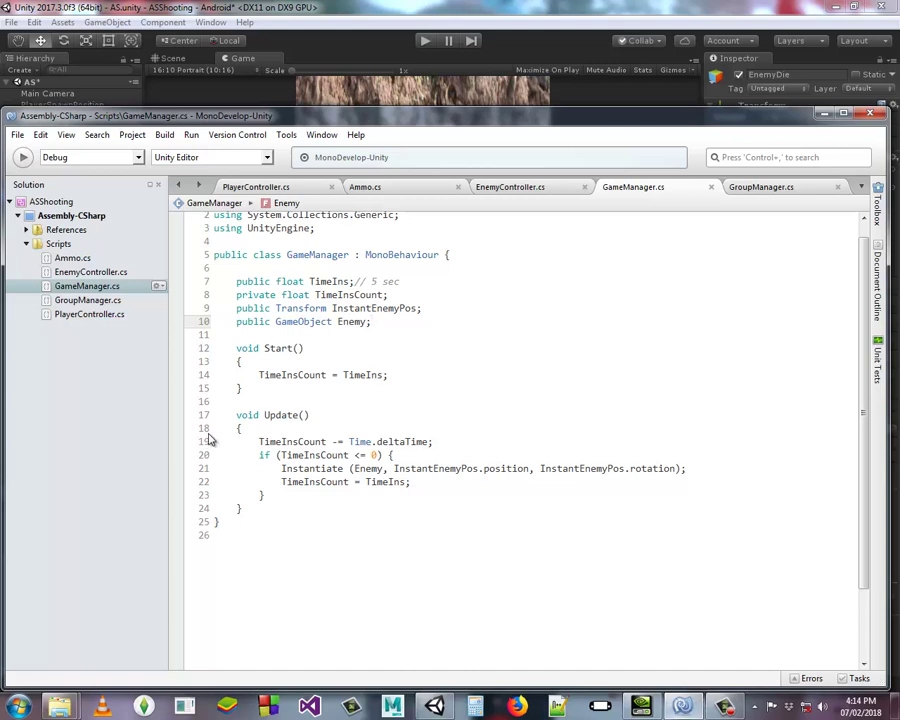
Add the line public AudioSource[] AsShooting; below the Enemy field
key("Return")
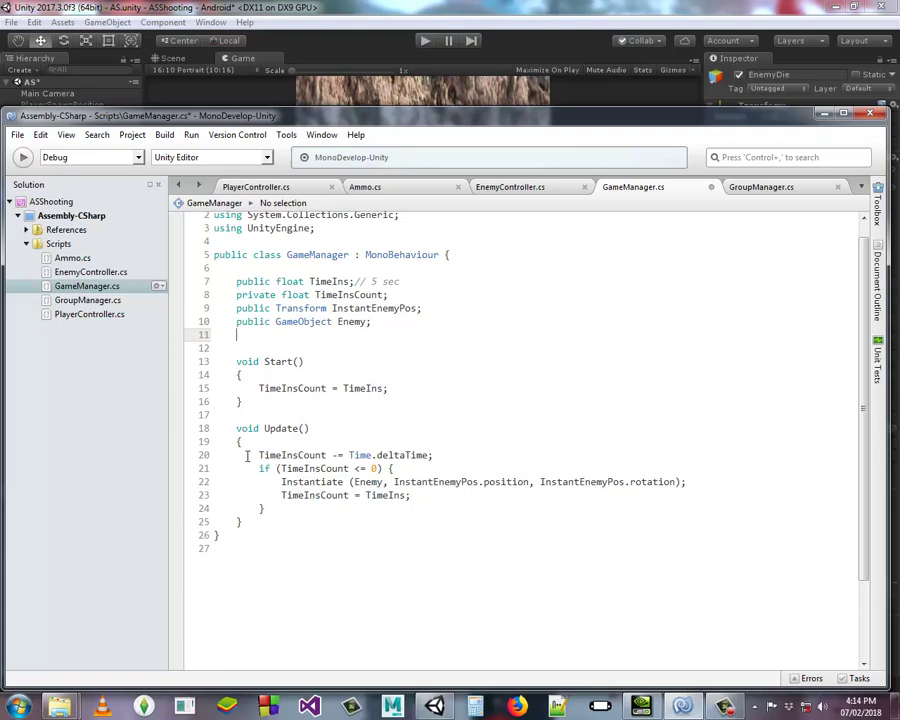
type("public au")
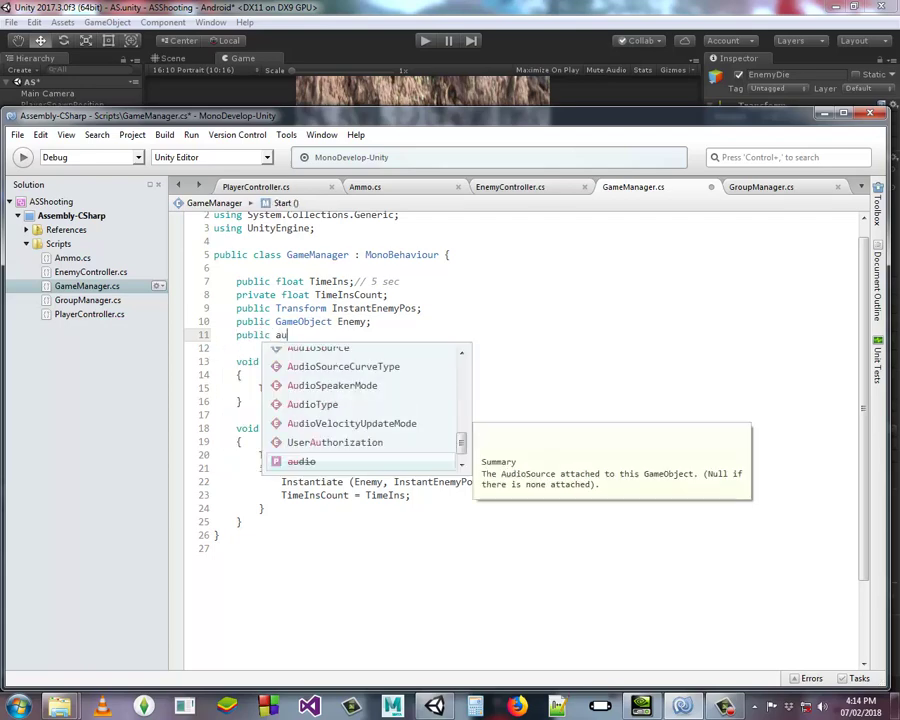
type("d")
key("space")
key("BackSpace")
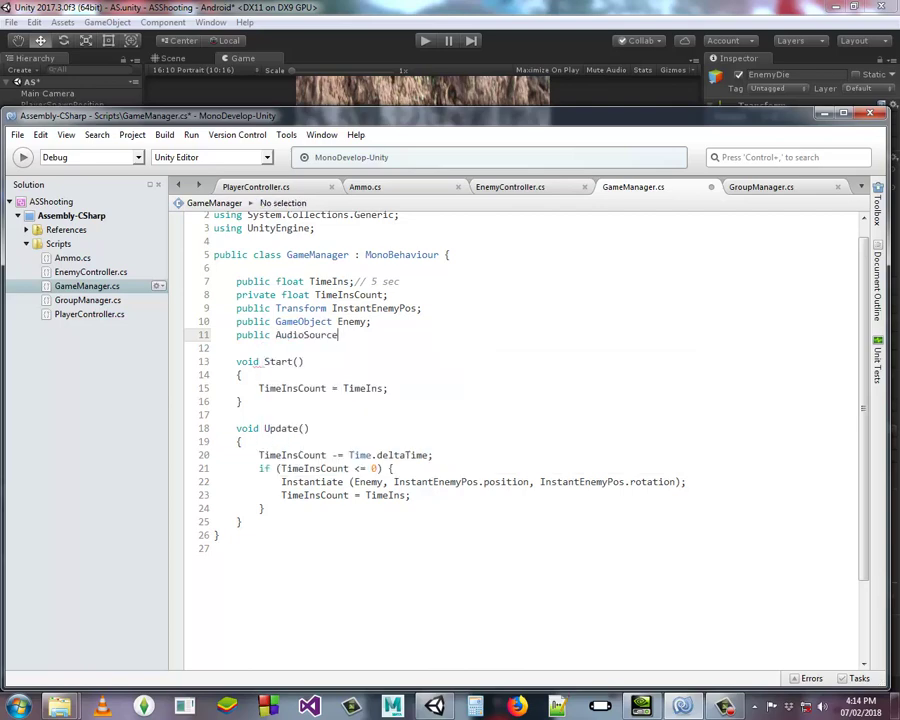
type("[] ")
type("As")
type("Sho")
type("oting;")
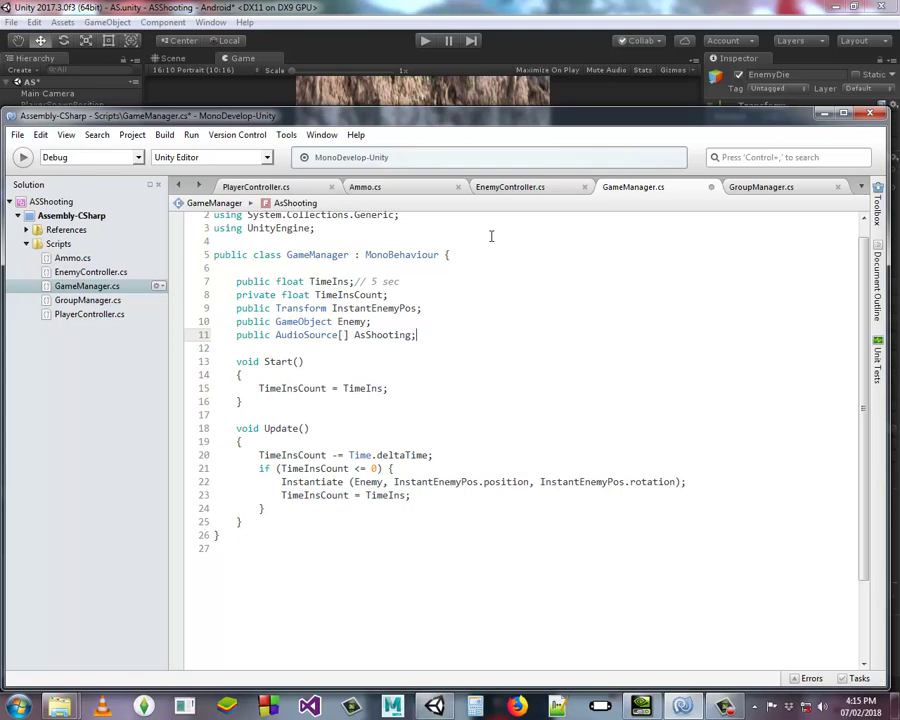
In PlayerController.cs, open a new line before the SmallWeapon Instantiate call in Shooting()
left_click(240, 187)
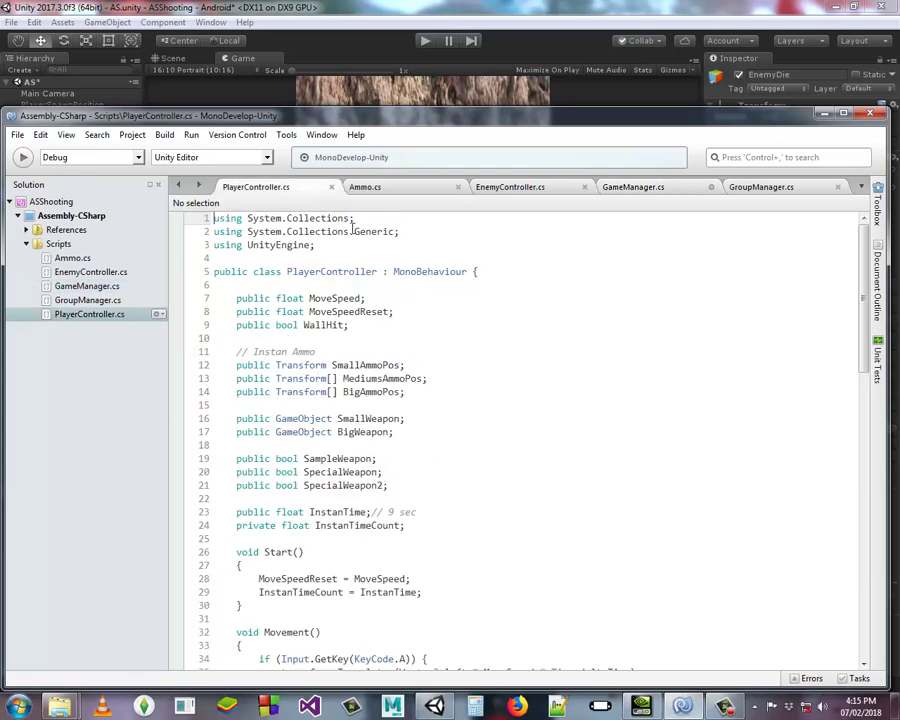
scroll(580, 430, "down", 12)
scroll(580, 430, "down", 6)
scroll(580, 430, "up", 6)
scroll(580, 430, "up", 2)
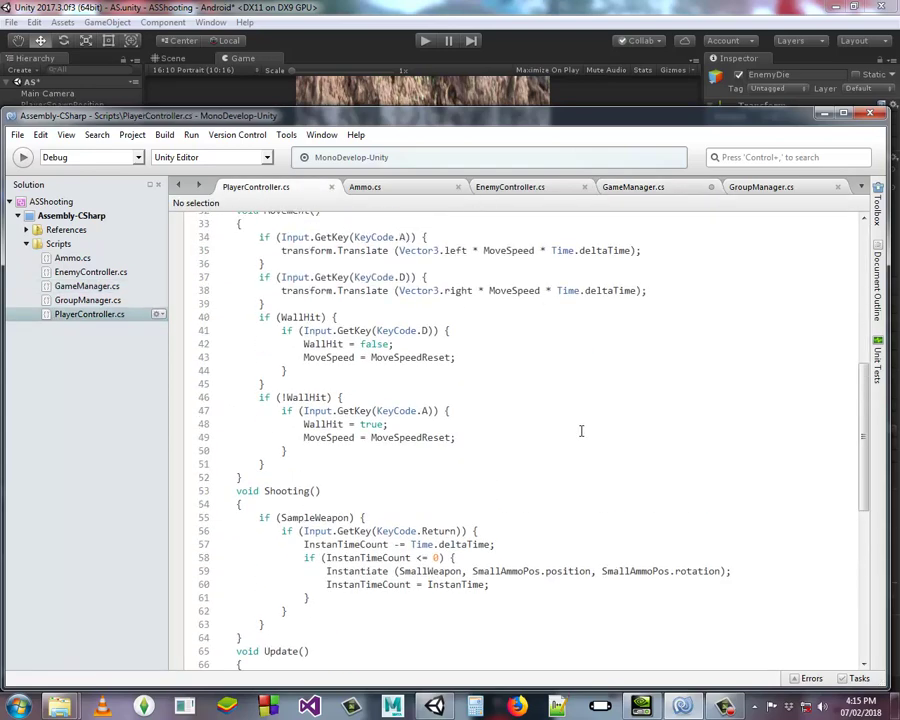
scroll(581, 431, "up", 3)
scroll(581, 431, "down", 4)
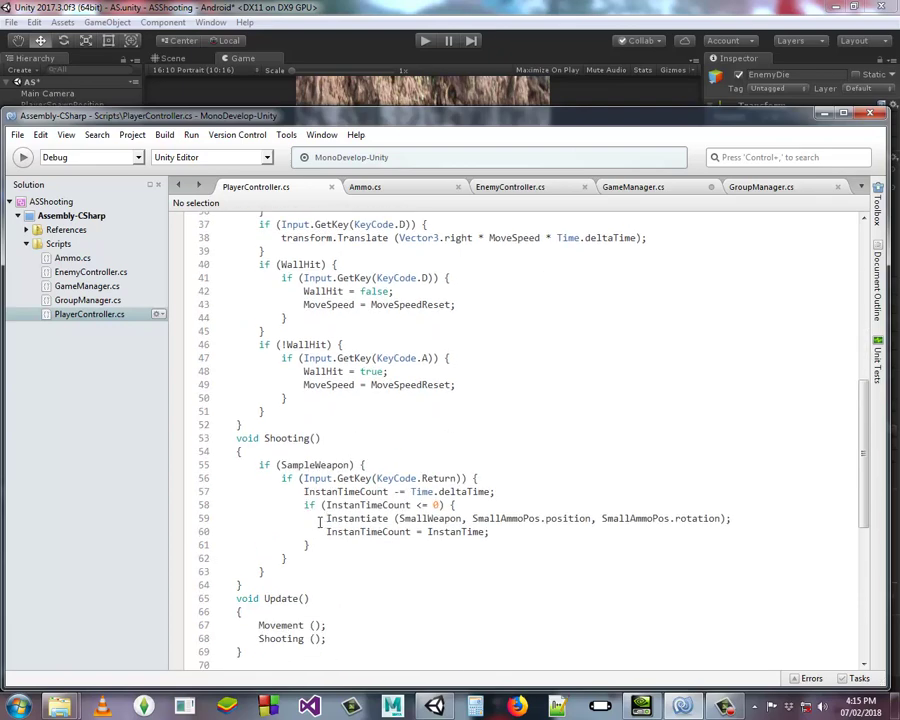
left_click_drag(322, 519, 733, 518)
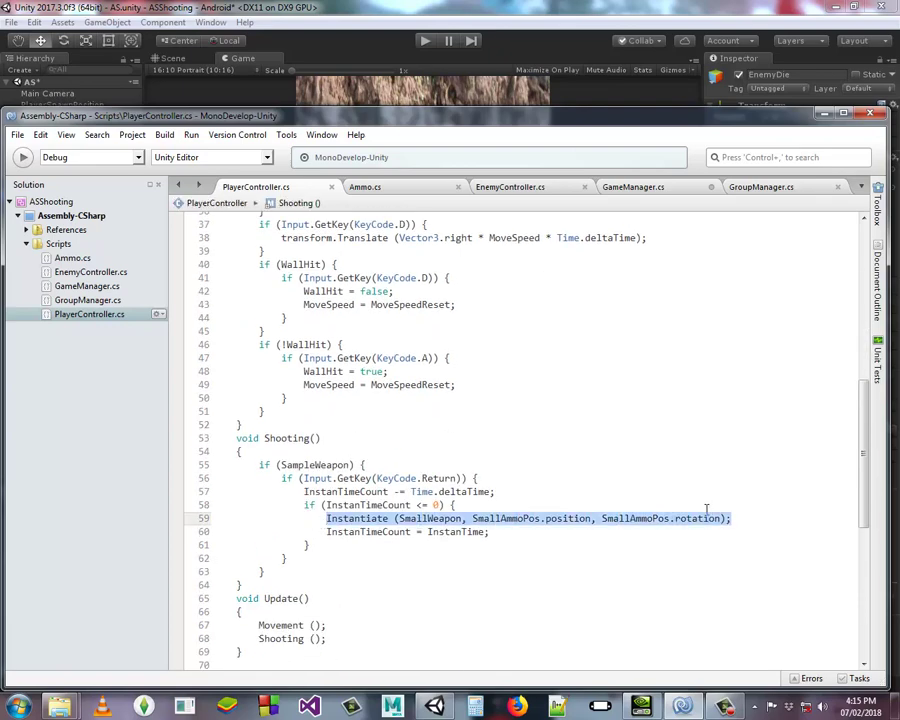
left_click_drag(706, 510, 722, 518)
left_click(469, 504)
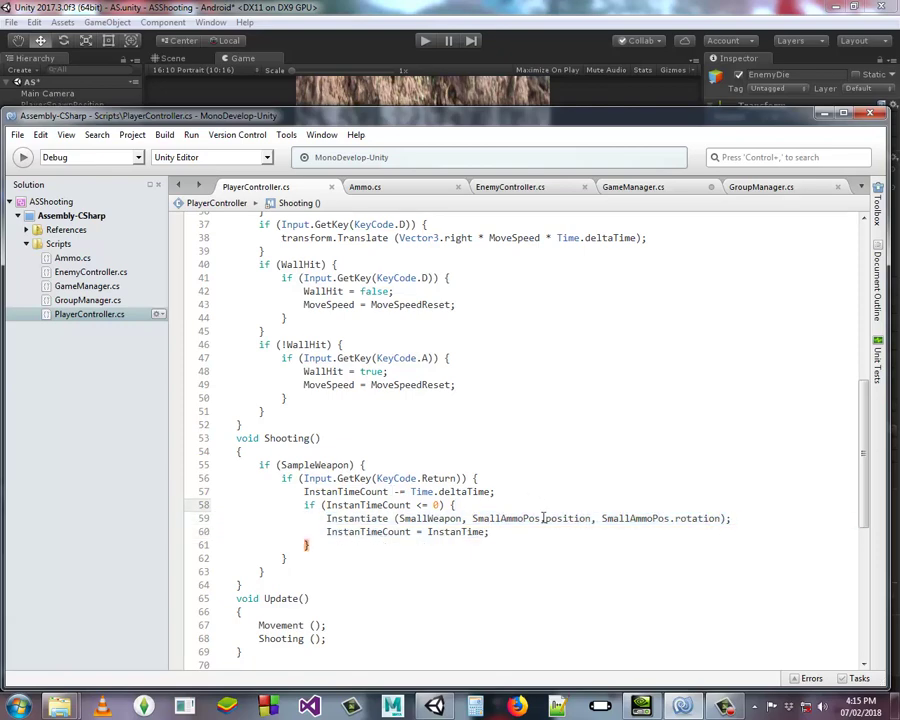
key("Return")
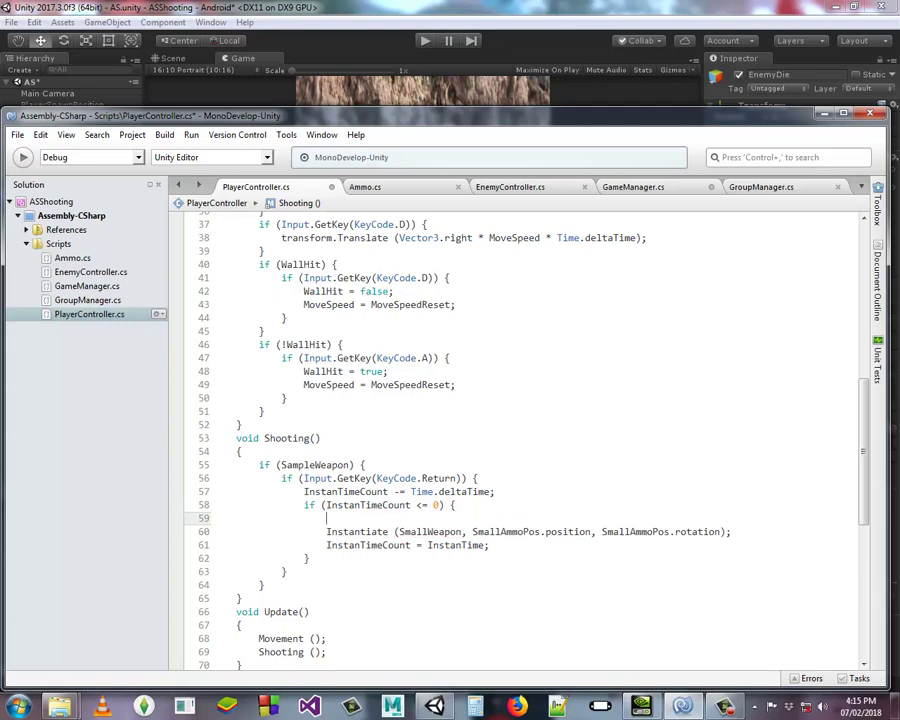
Type FindObjectOfType<GameManager>().AsShooting[0].Play(); on that line using autocomplete
type("fin")
key("Down")
key("Return")
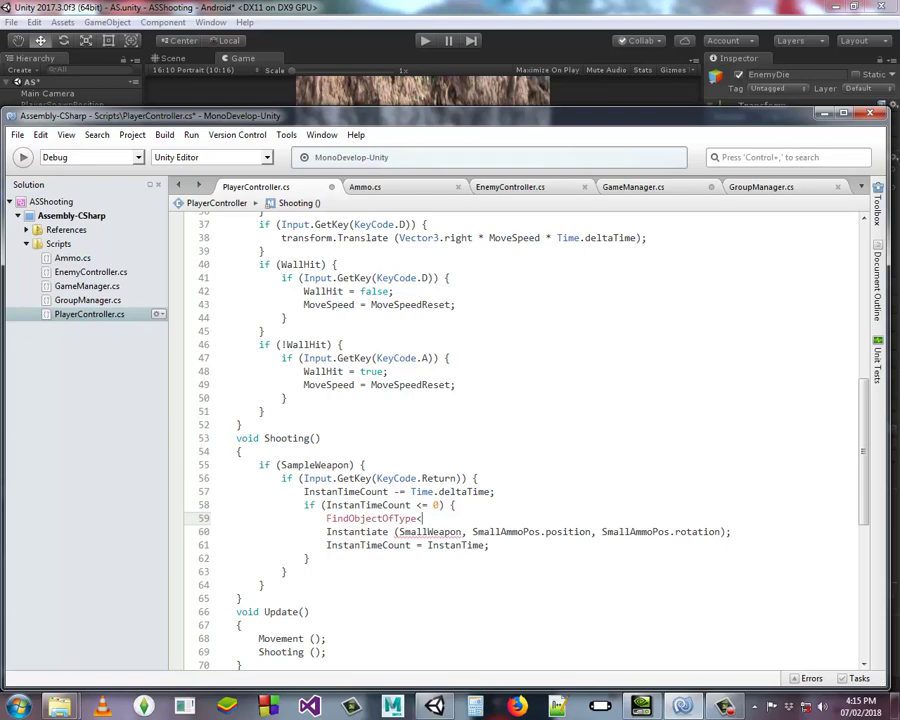
type("<gamm")
key("Return")
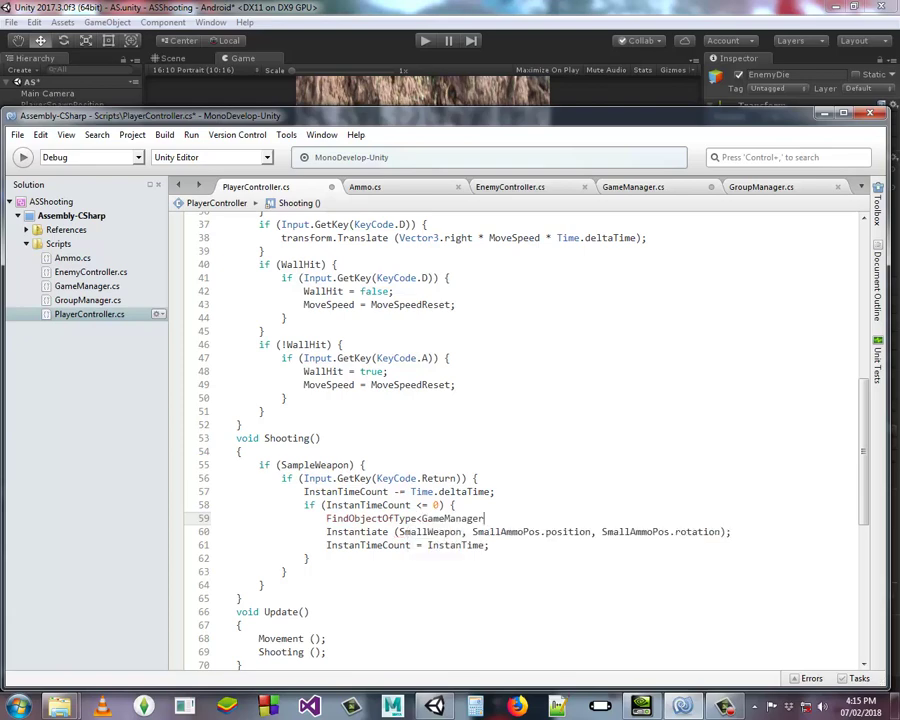
type(">().")
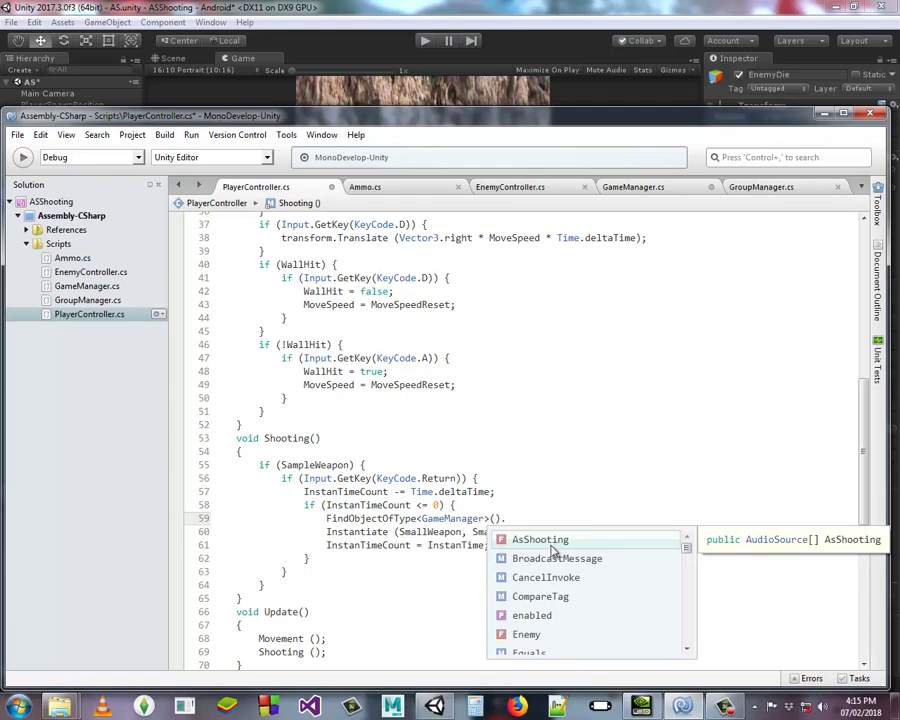
left_click(645, 187)
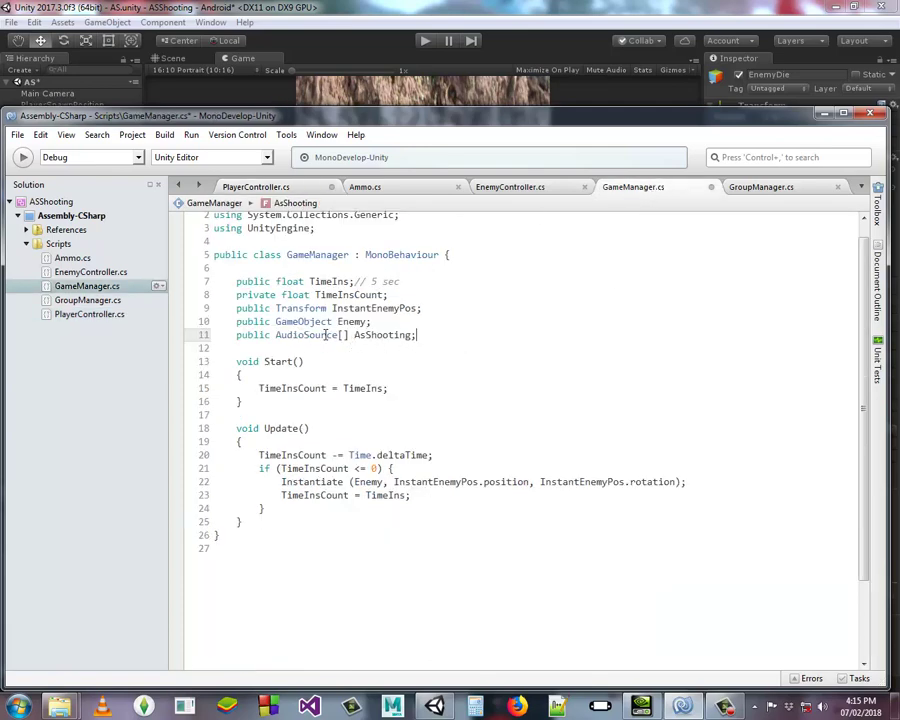
left_click(256, 187)
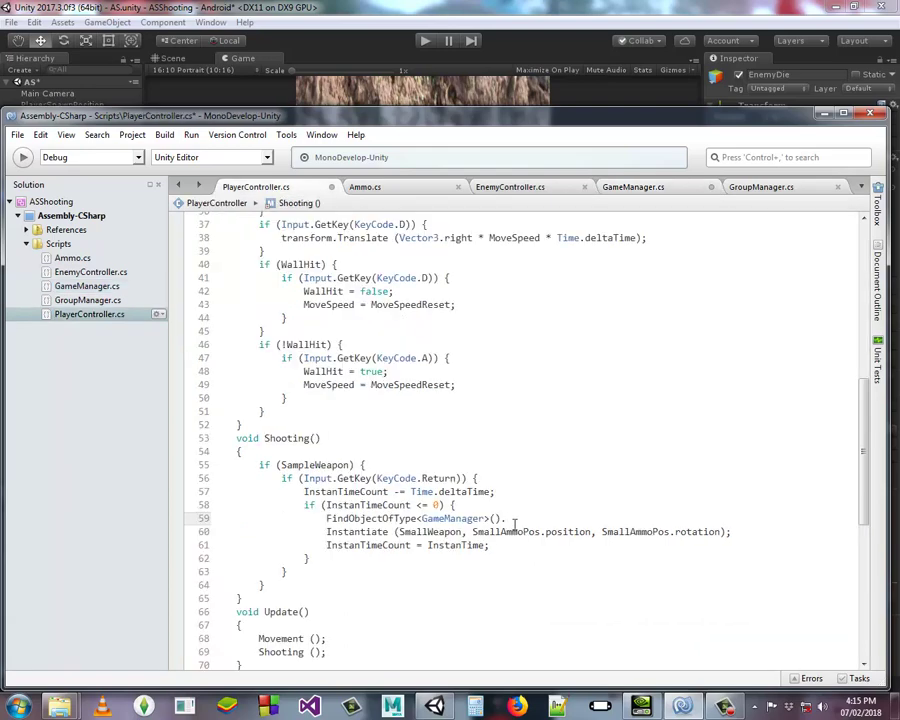
type("as")
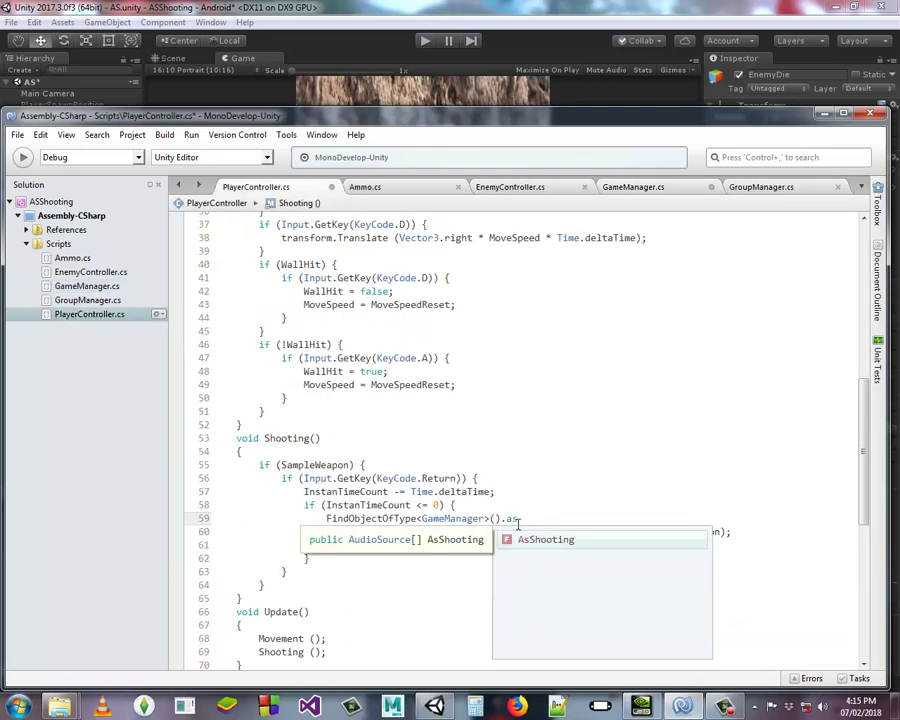
key("Return")
type("(")
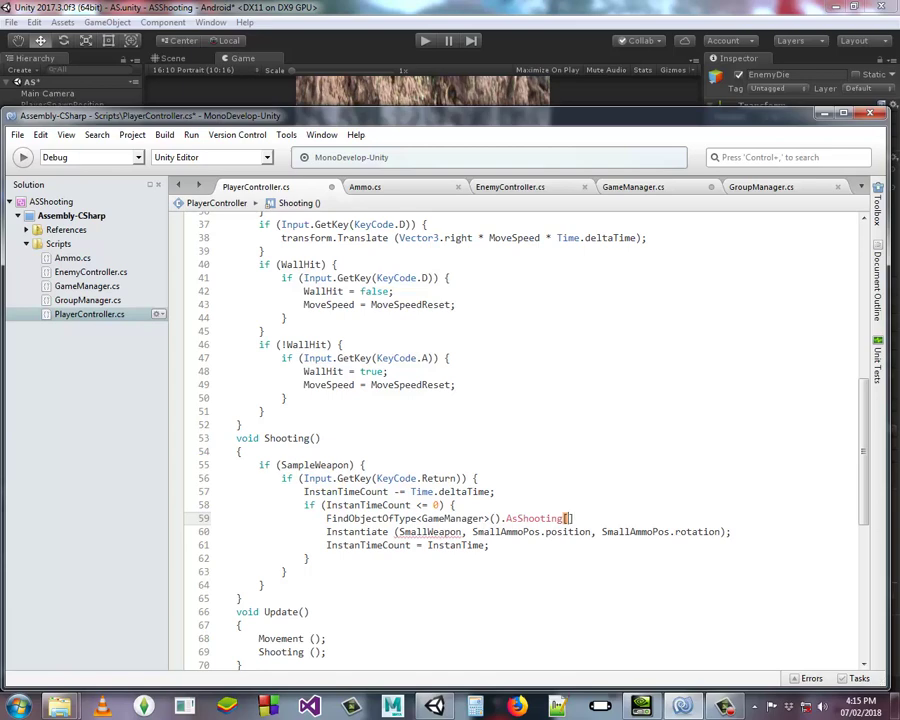
type("0")
type("].pla")
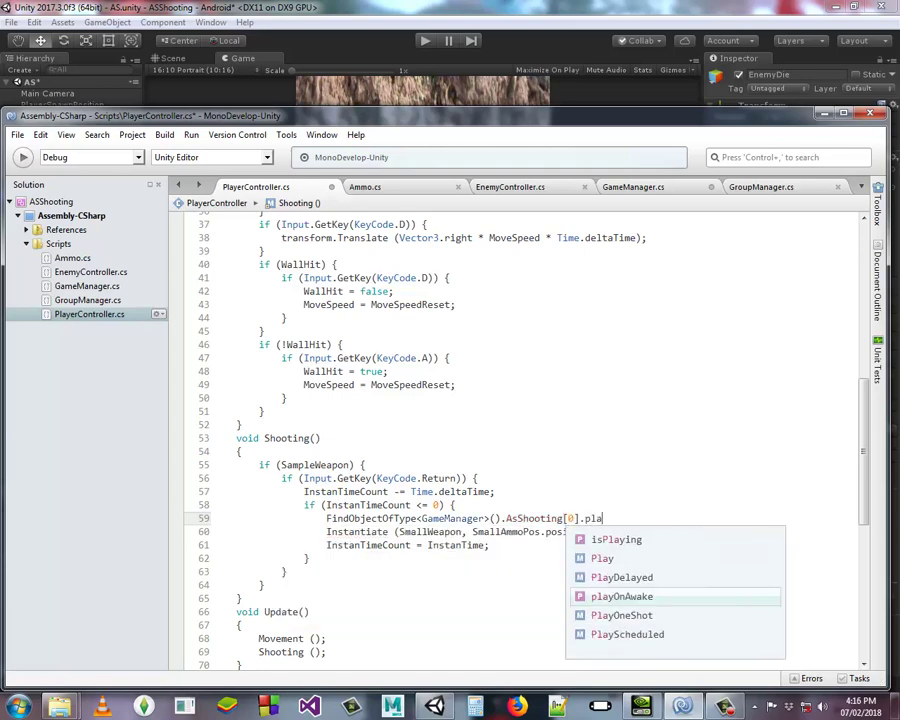
key("Return")
type("();")
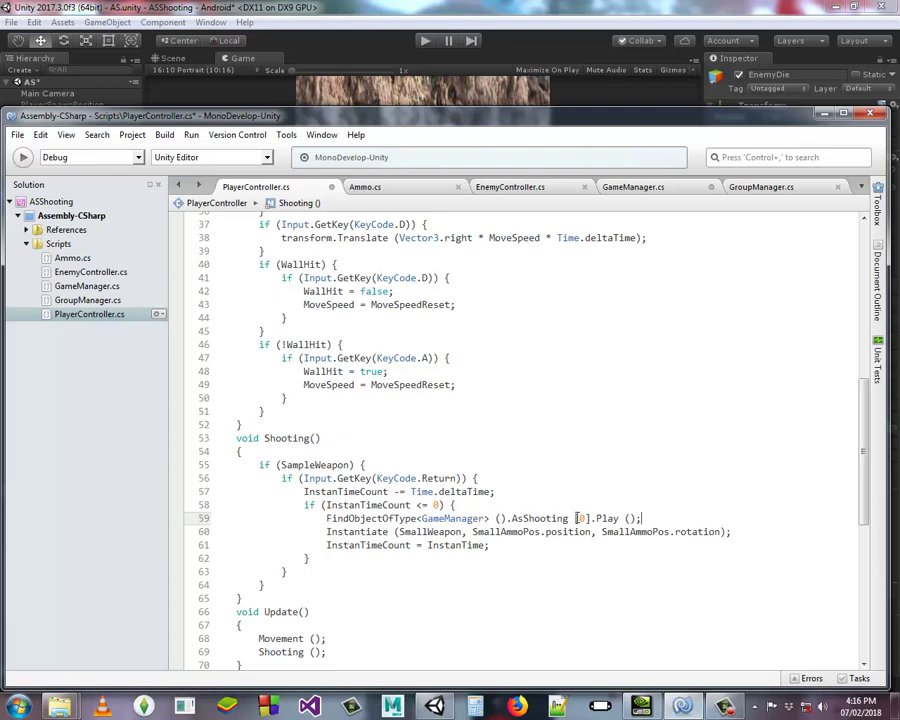
In EnemyController.cs, open a new line inside the EnemyHp <= 0 block before Destroy
left_click(535, 194)
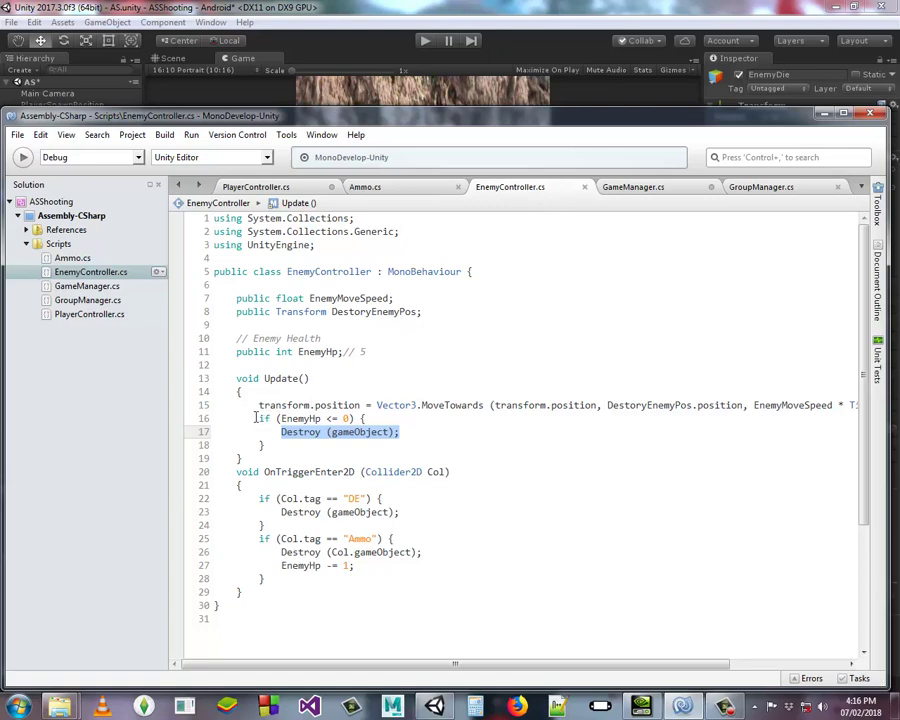
mouse_move(257, 418)
left_mouse_down()
mouse_move(413, 451)
mouse_move(402, 417)
left_mouse_up()
left_click(402, 418)
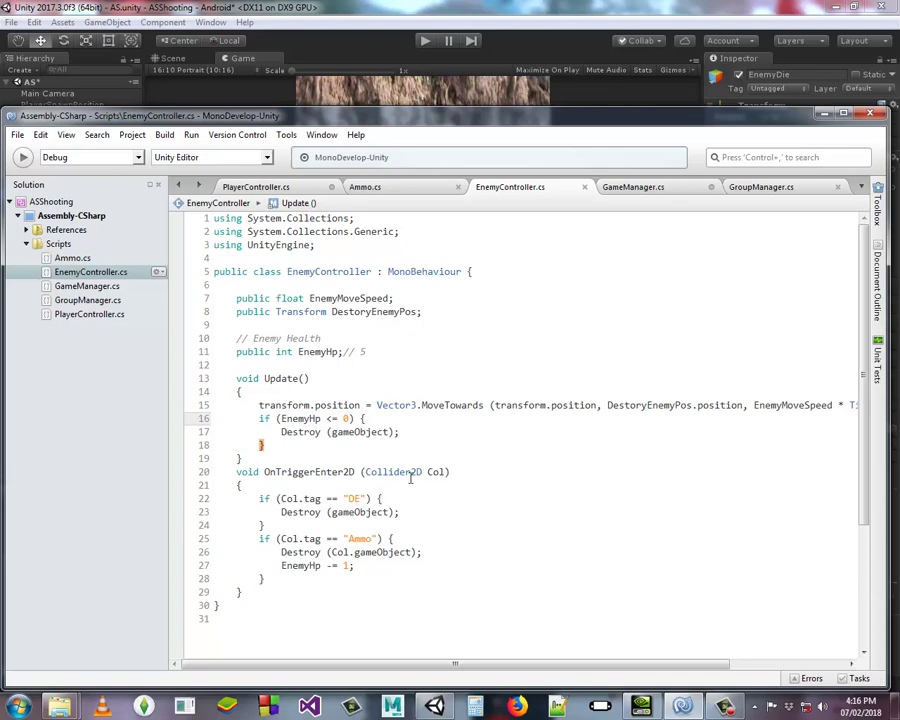
key("Return")
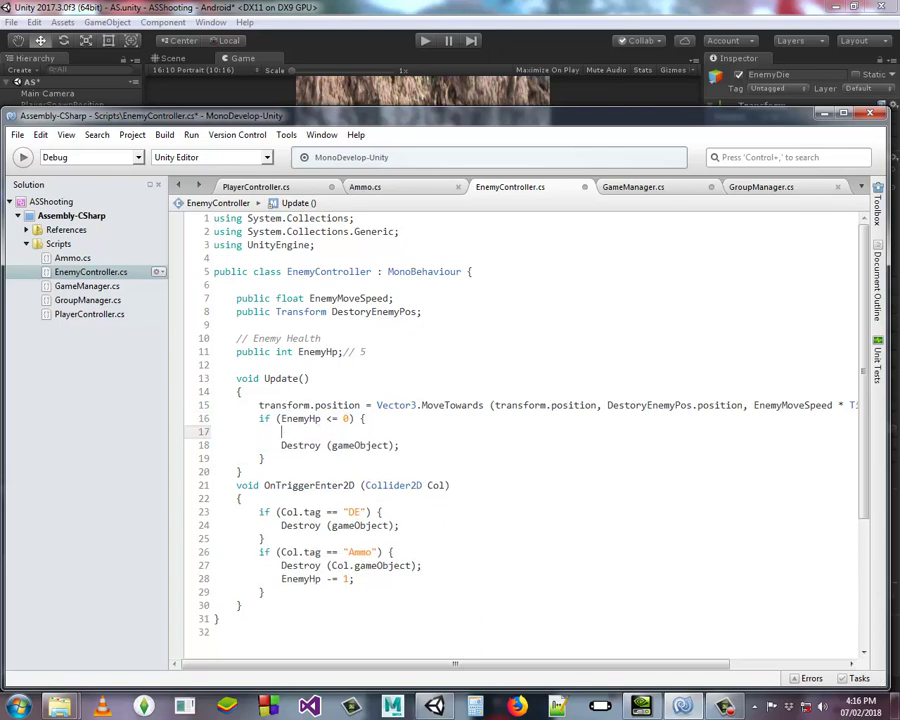
Type FindObjectOfType<GameManager>().AsShooting[1].Play(); using autocomplete
type("Fin")
left_click(412, 472)
key("Return")
type("<")
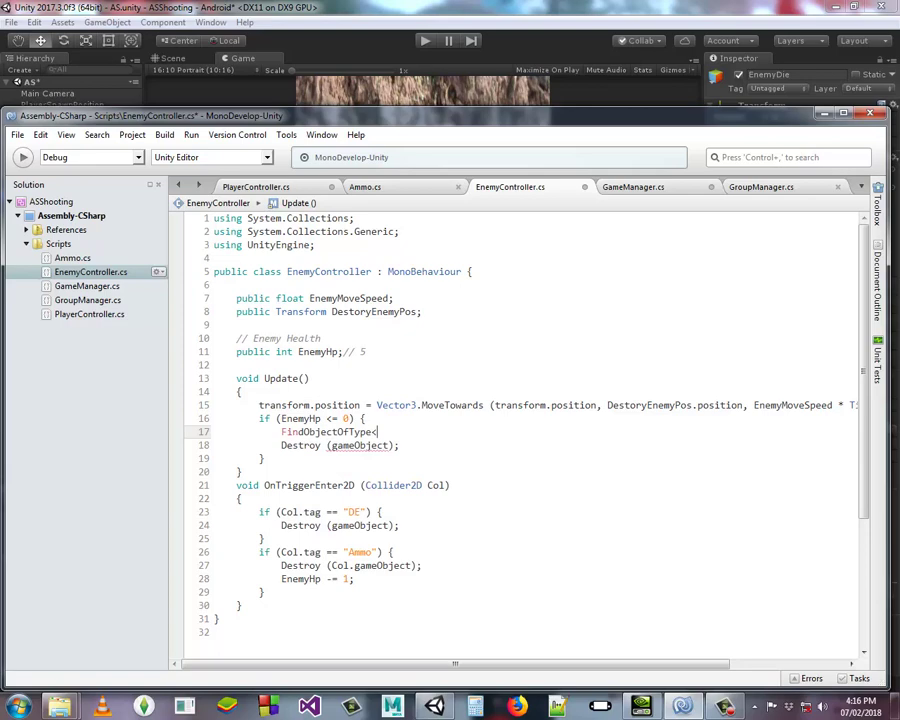
type("Gam")
key("Return")
type(">")
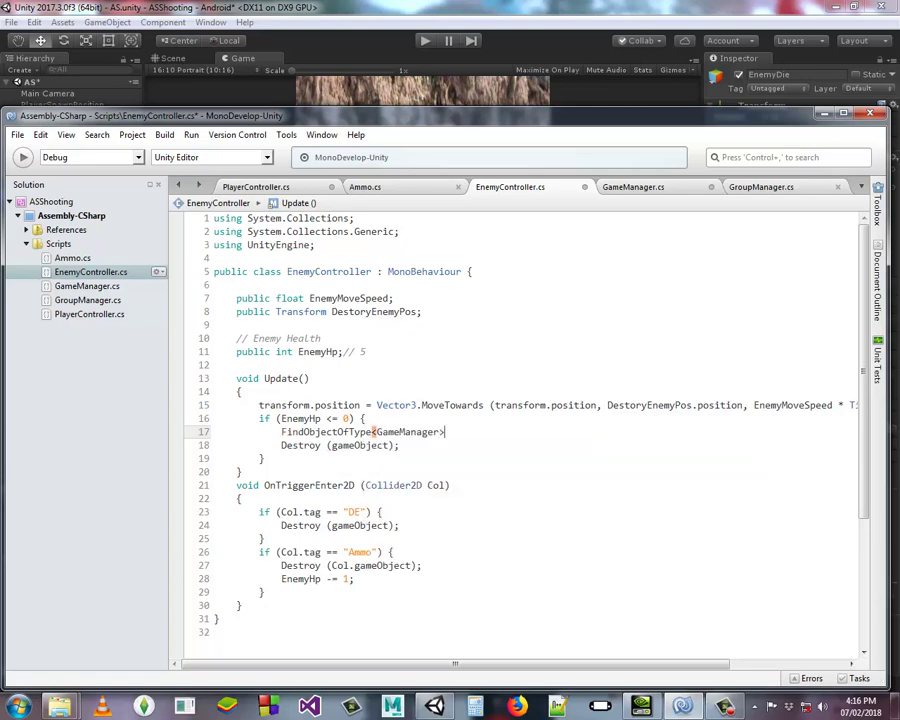
type("().a")
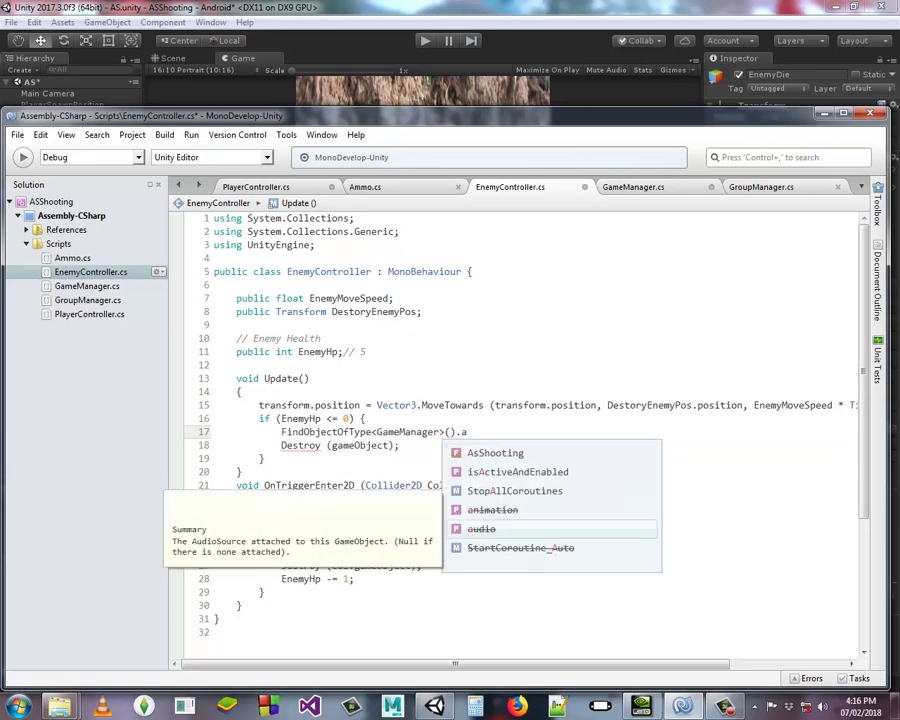
left_click(495, 453)
type("(")
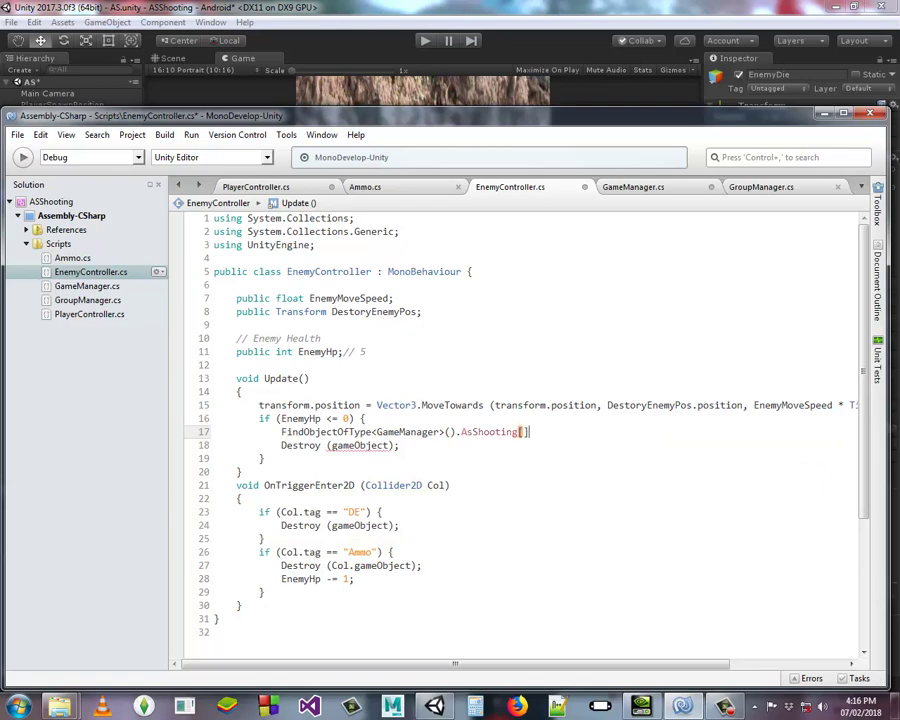
type("1")
key("Right")
type(".play")
key("Return")
type("()")
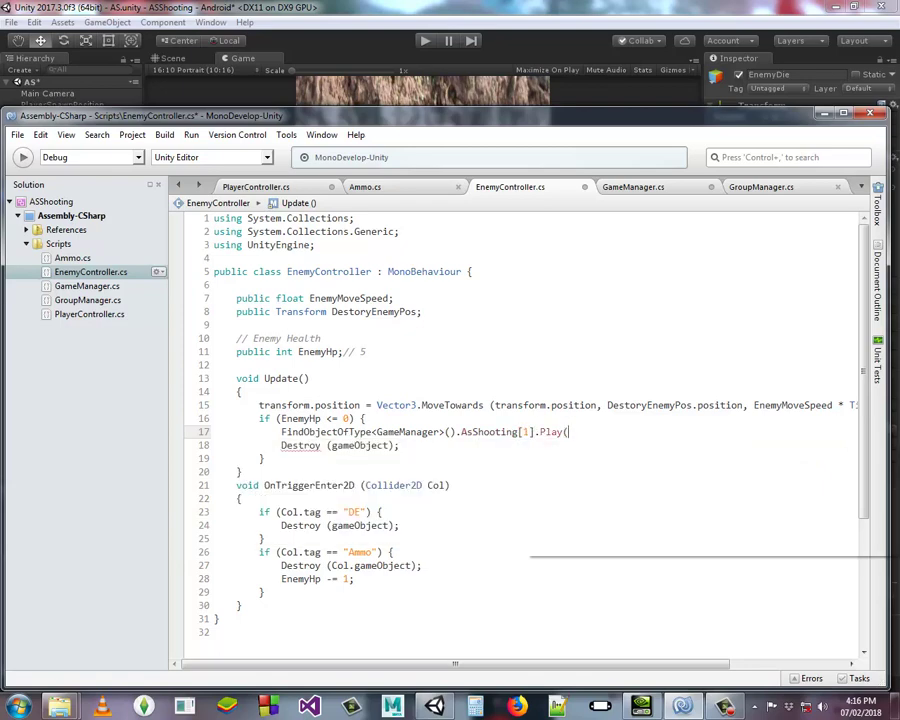
type(";")
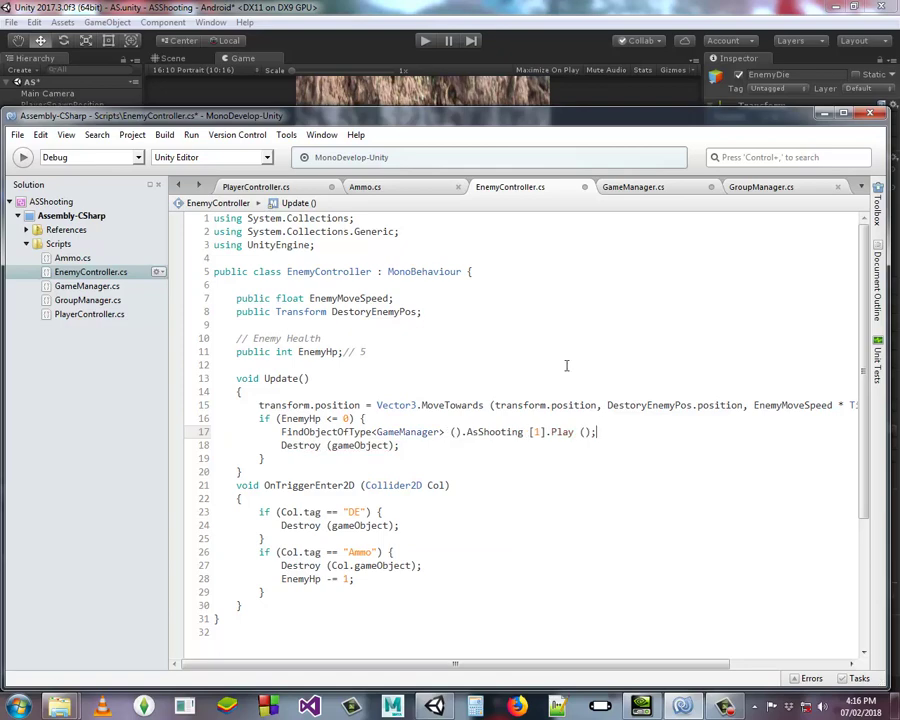
Size GameManager's As Shooting array to 2 with Shooting and EnemyDie as elements, then press Play
left_click(484, 74)
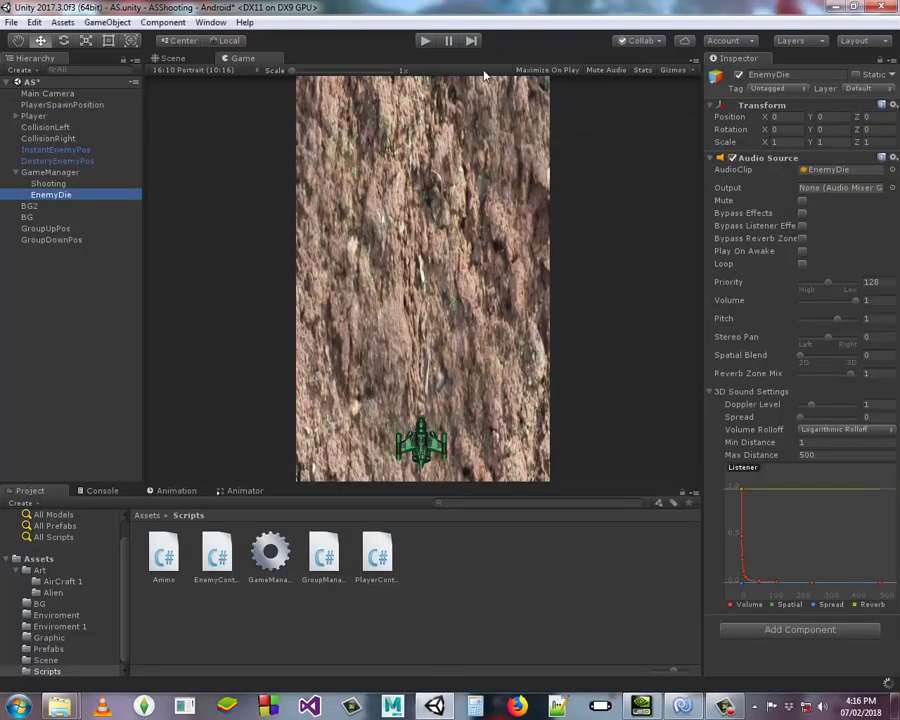
left_click(45, 173)
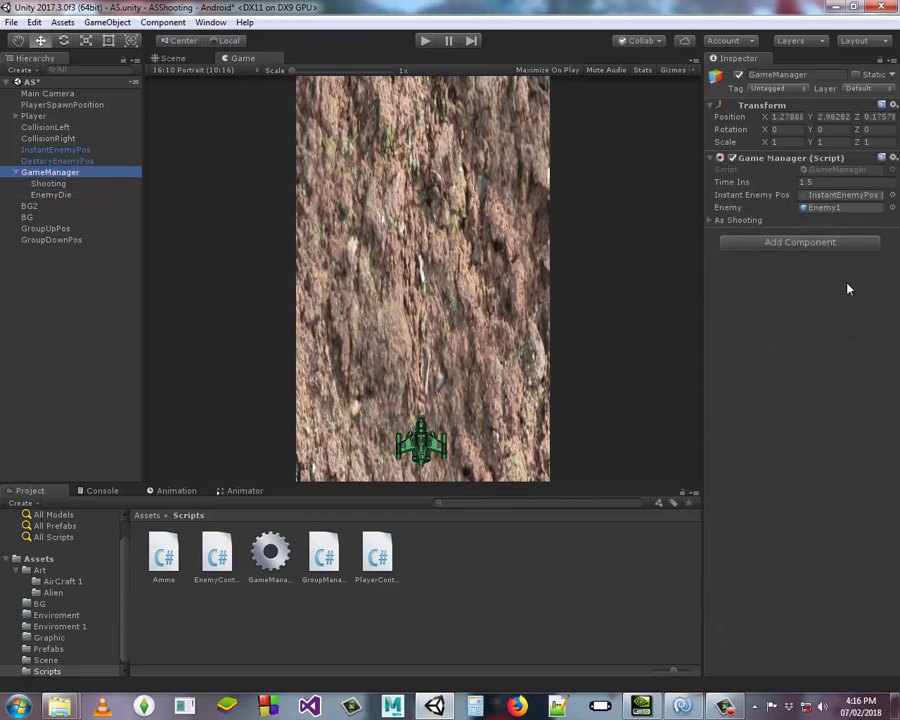
left_click(711, 221)
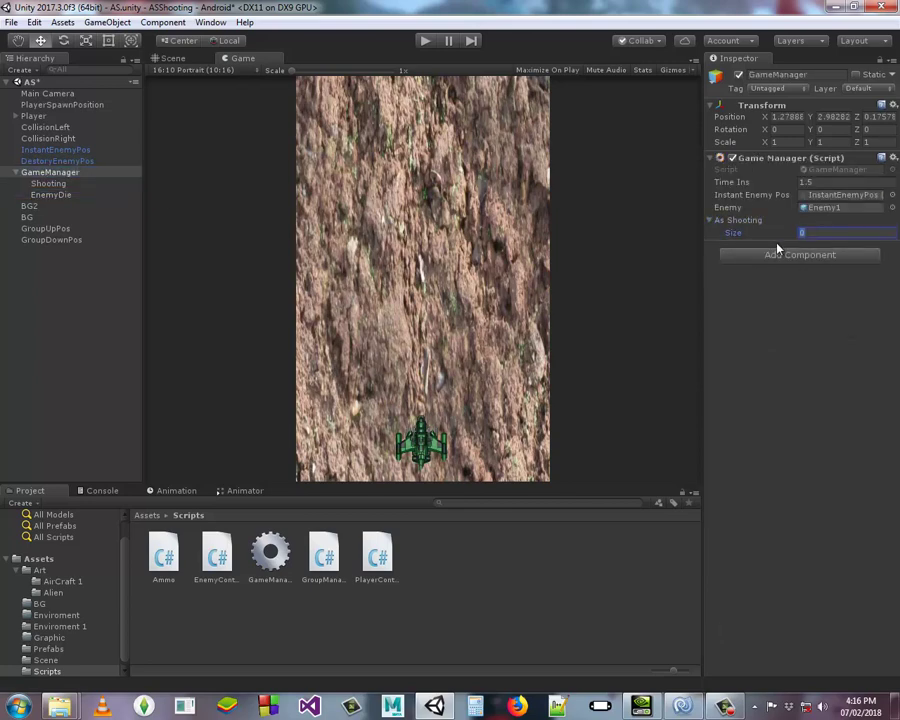
type("2")
key("Return")
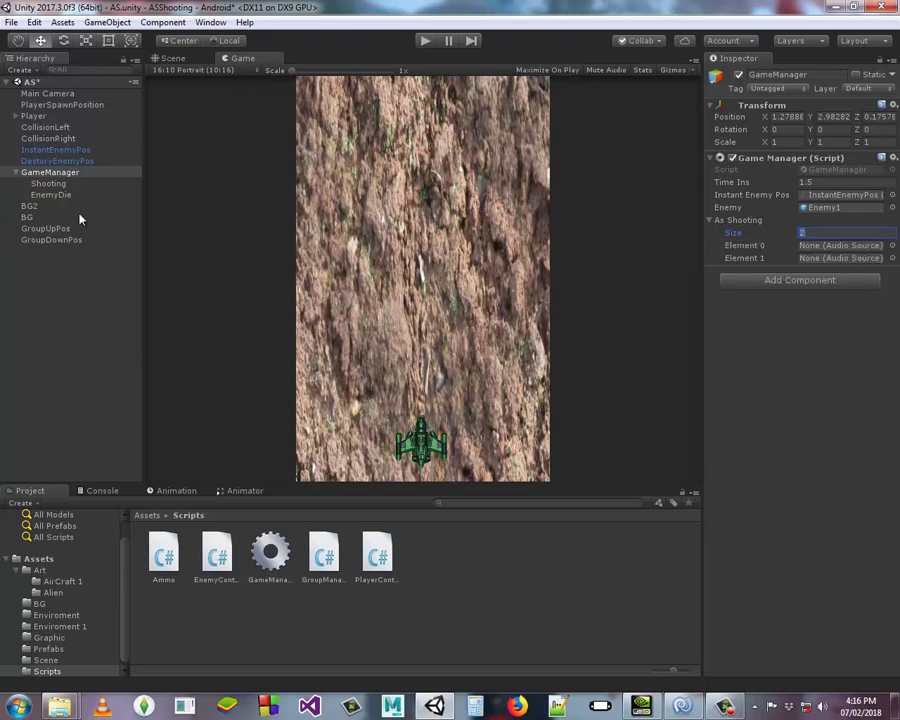
mouse_move(38, 184)
left_mouse_down()
mouse_move(841, 234)
mouse_move(840, 246)
left_mouse_up()
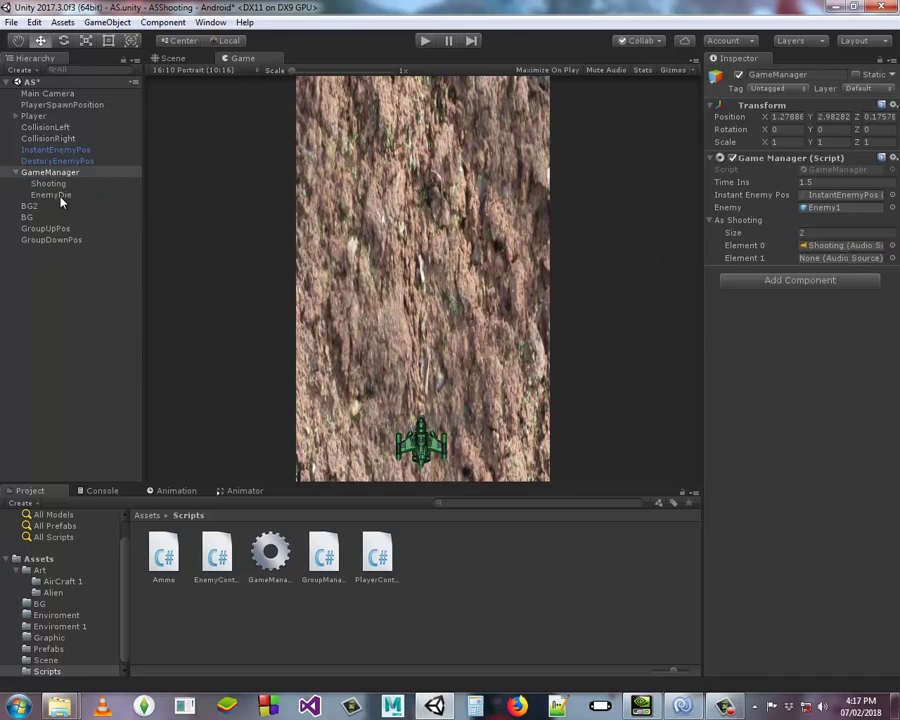
left_click_drag(60, 196, 826, 258)
left_click(430, 42)
left_click(430, 42)
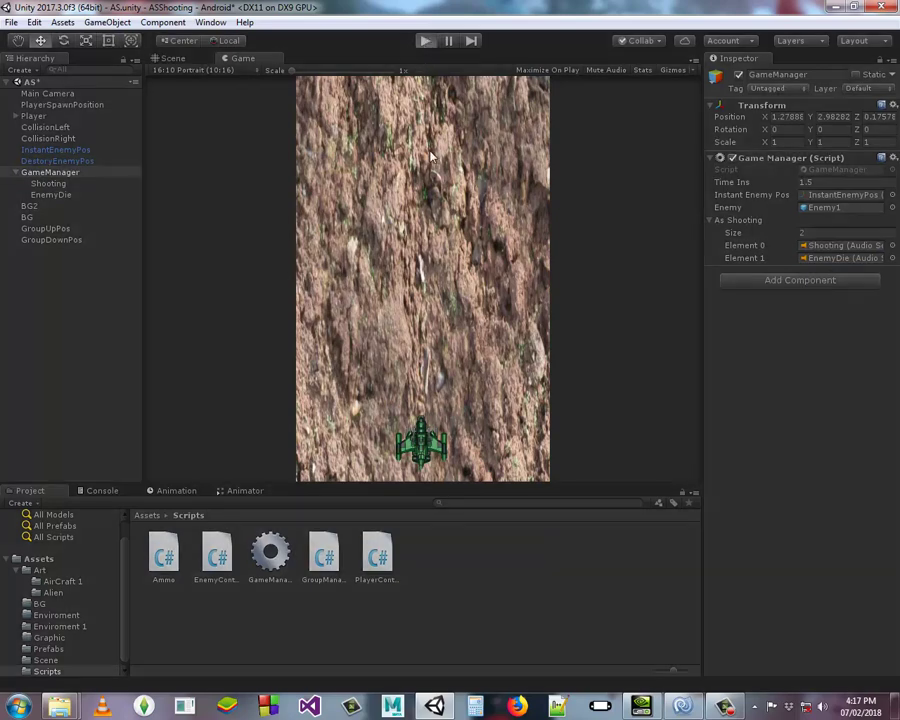
key("ctrl+p")
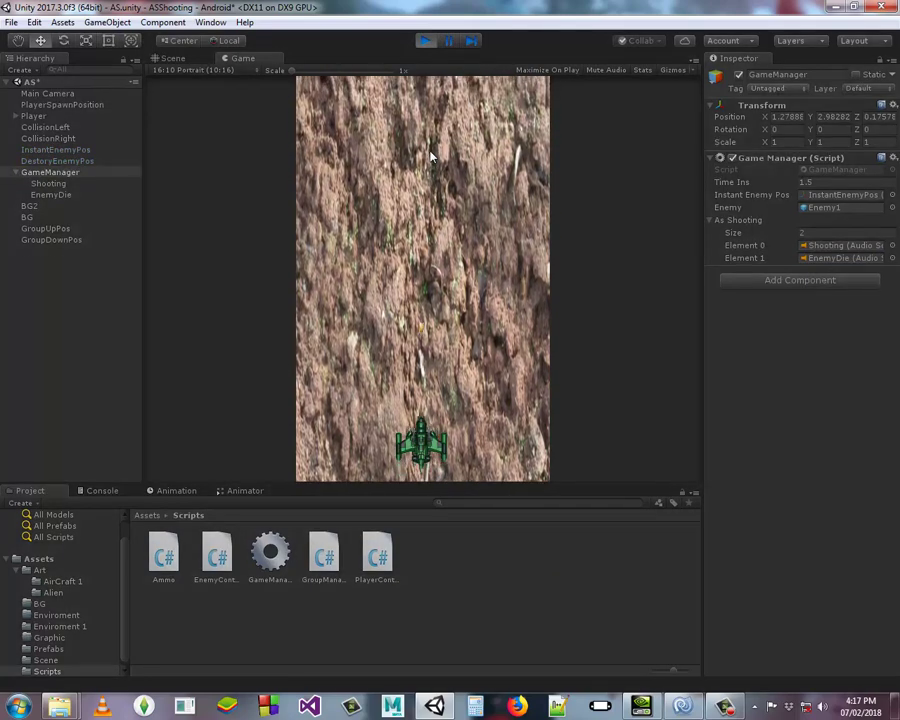
key("Right")
key("Left")
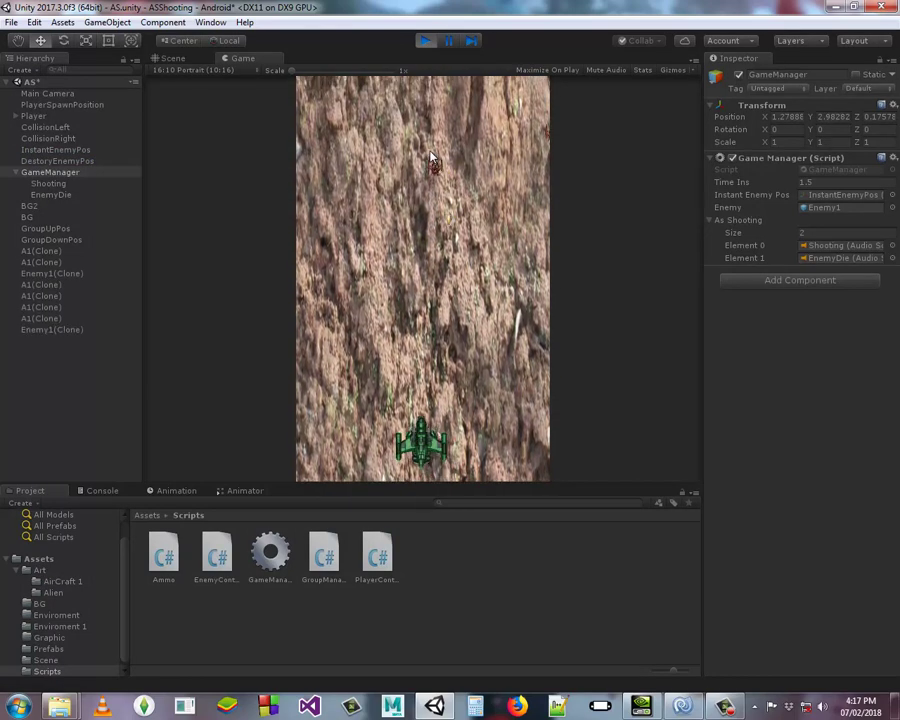
key("Right")
key("Left")
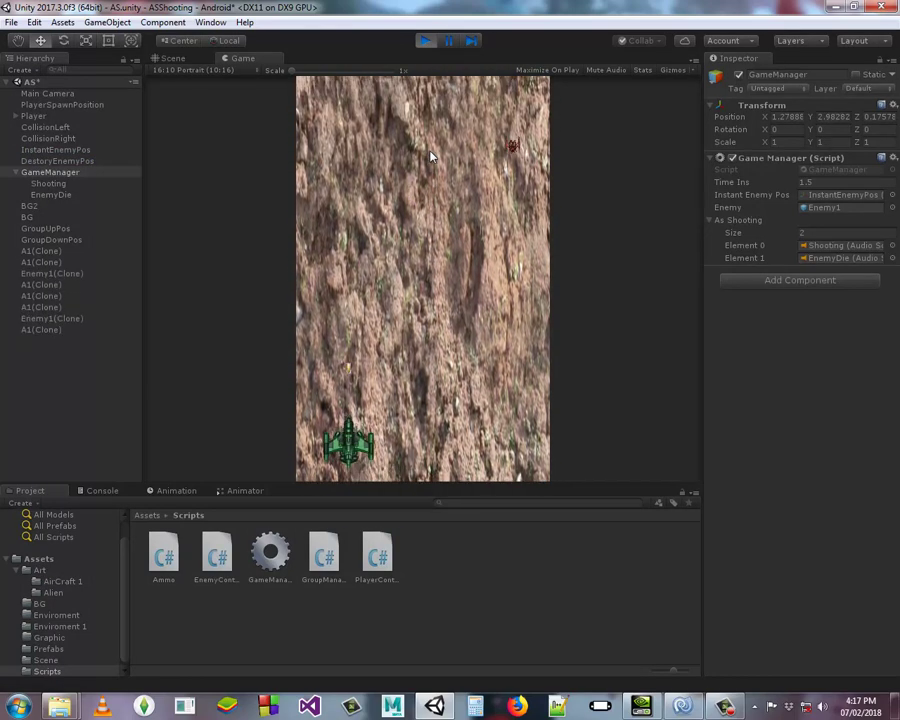
key("Right")
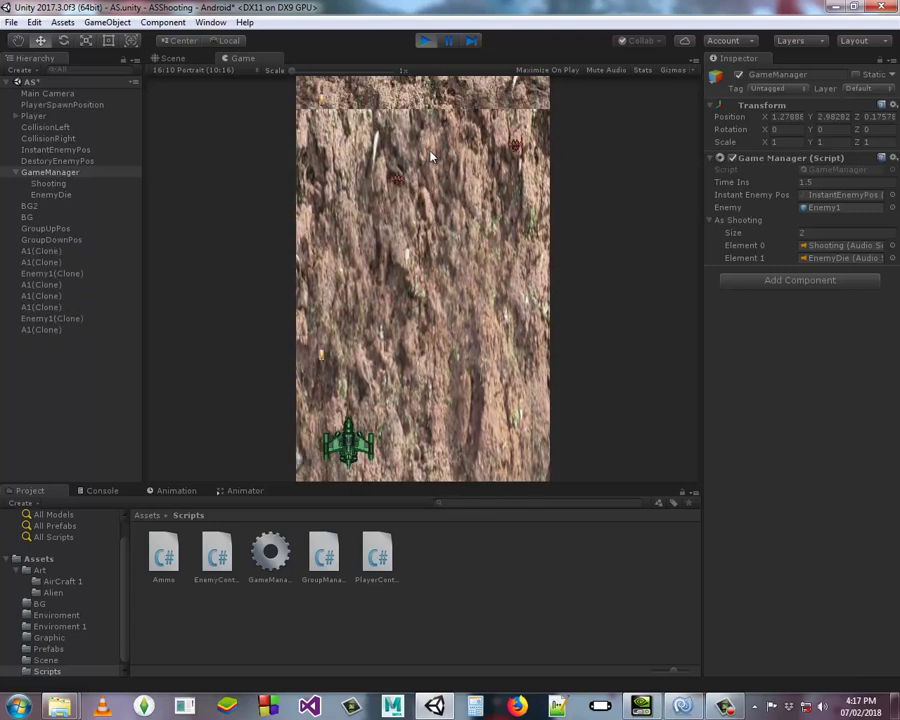
left_click(425, 42)
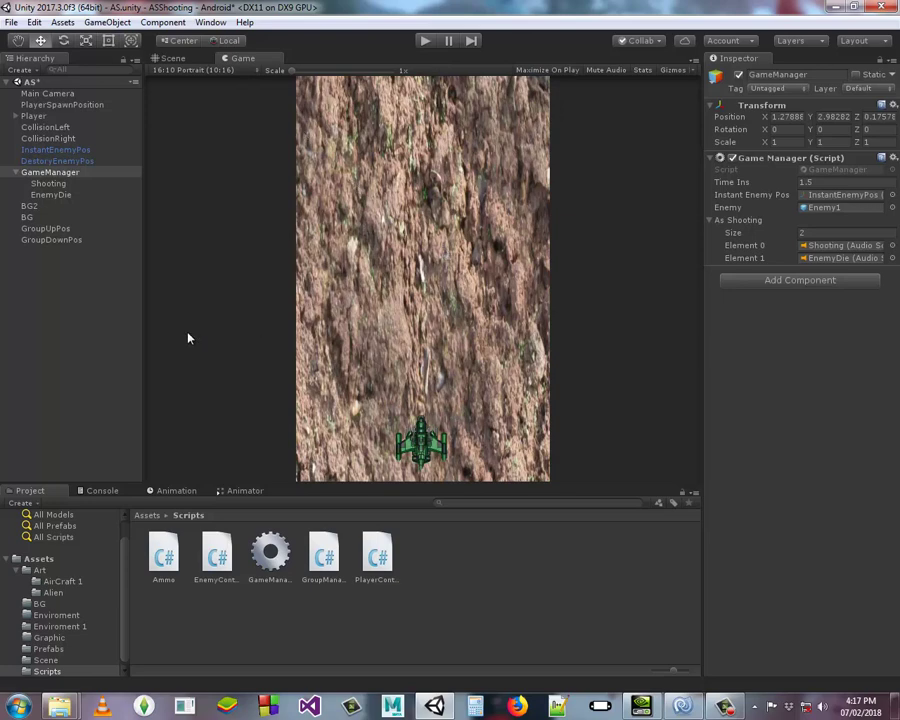
Drag the Music clip from Assets > Enviroment 1 into the scene to create a Music object
left_click(38, 559)
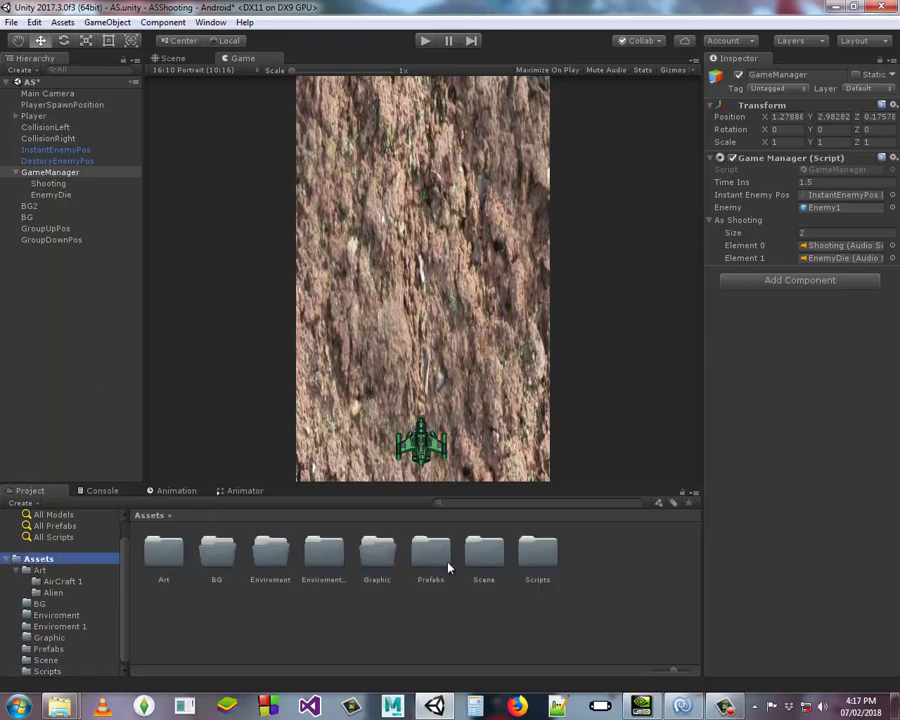
double_click(340, 553)
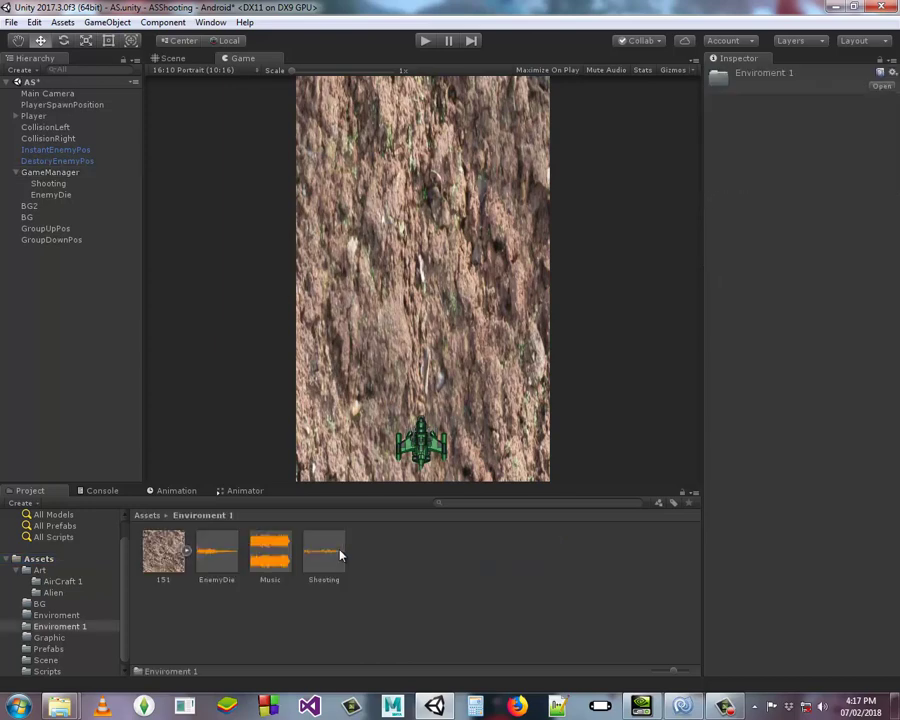
left_click(290, 547)
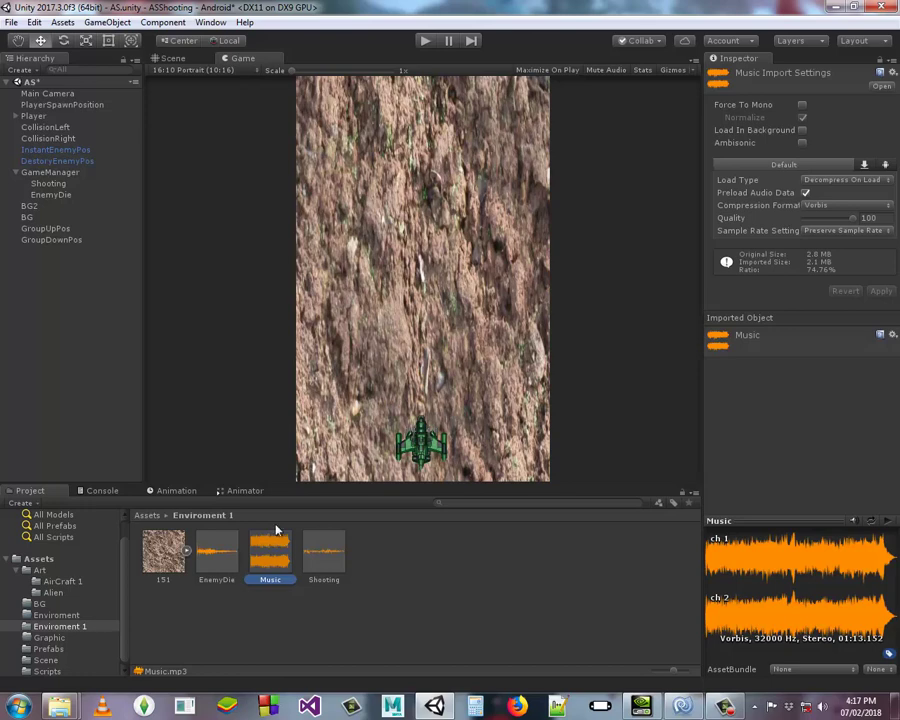
left_click(72, 96)
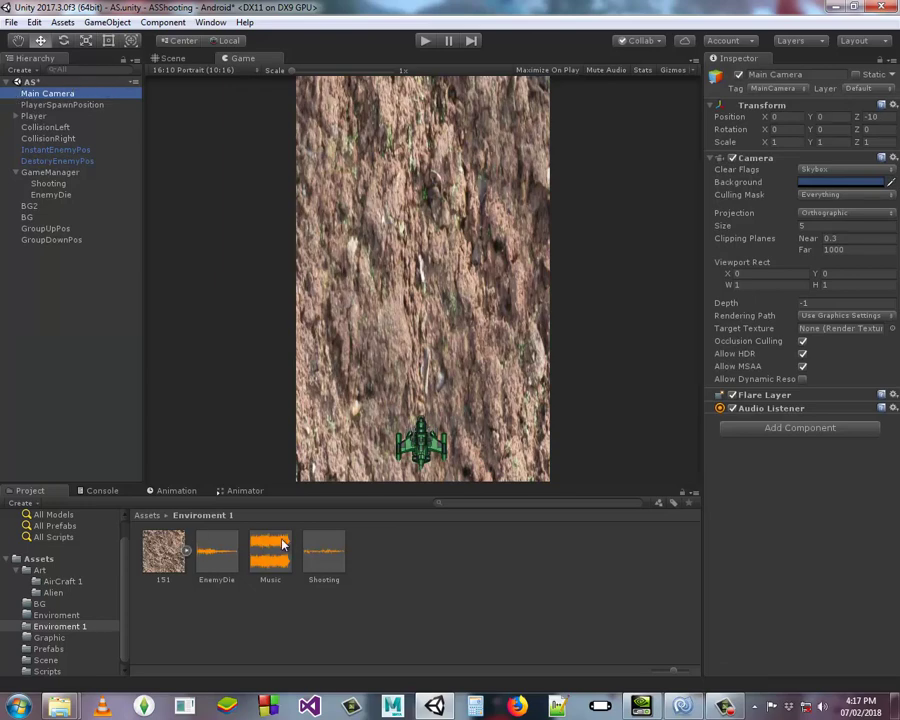
left_click_drag(283, 545, 770, 515)
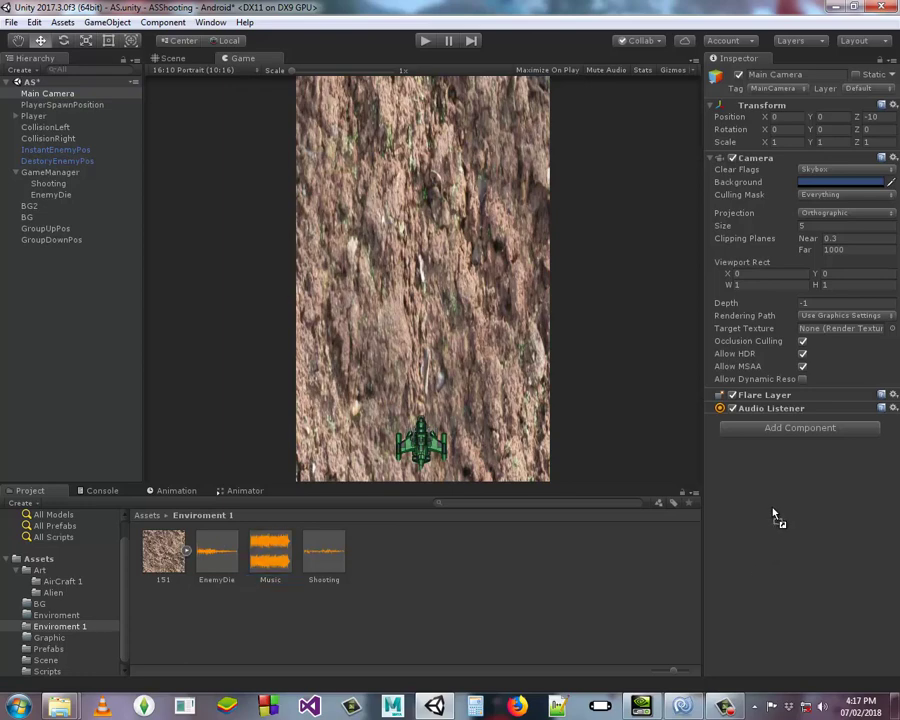
left_click_drag(776, 515, 773, 513)
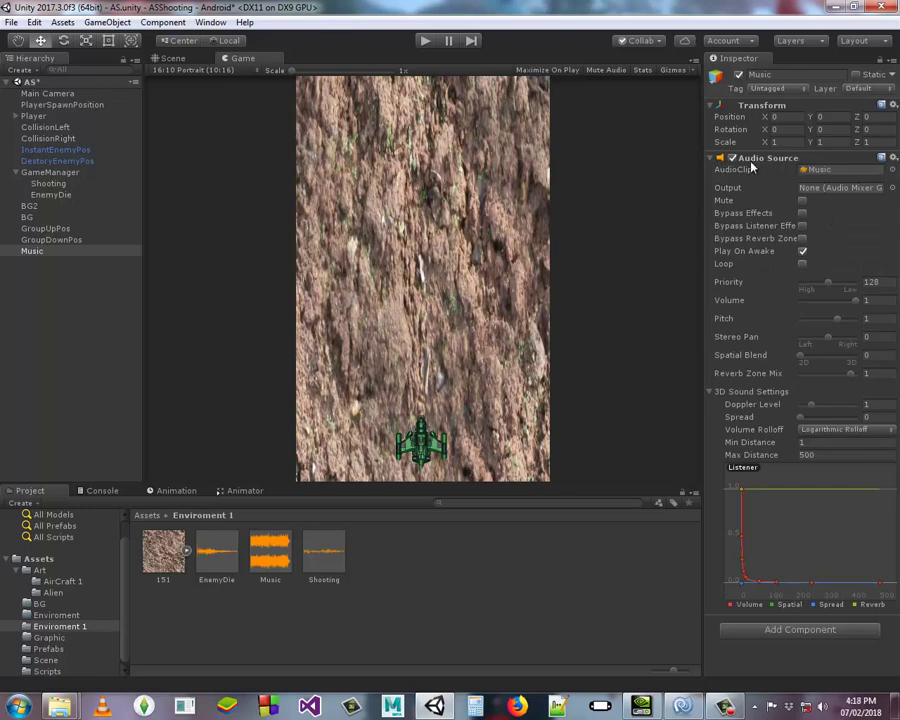
Set the Music Audio Source to loop at volume 0.4 and start a test run
left_click(802, 265)
left_click_drag(860, 302, 854, 307)
type("0")
left_click_drag(800, 301, 826, 307)
type("0.4")
left_click(425, 45)
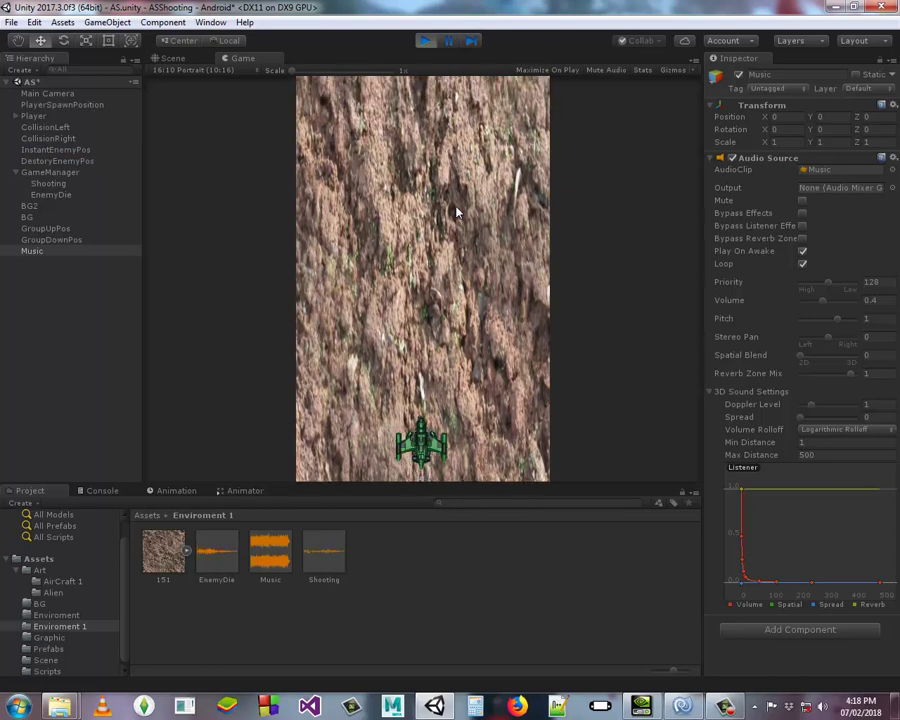
Steer the ship left and right with the arrow keys, then exit play mode
key("Left")
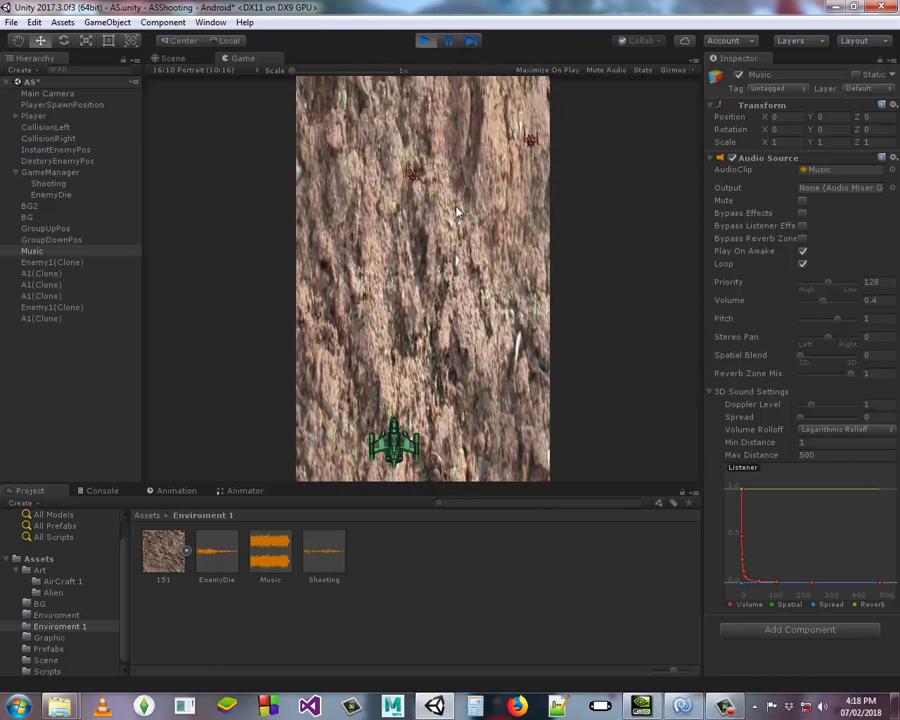
key("Left")
key("Right")
key("Left")
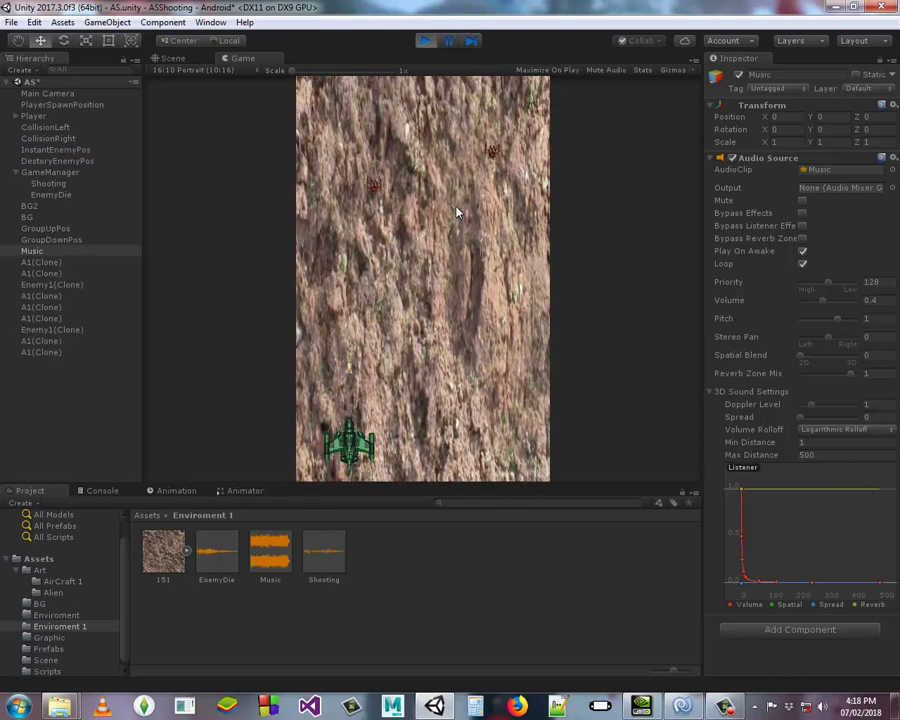
key("Right")
key("Left")
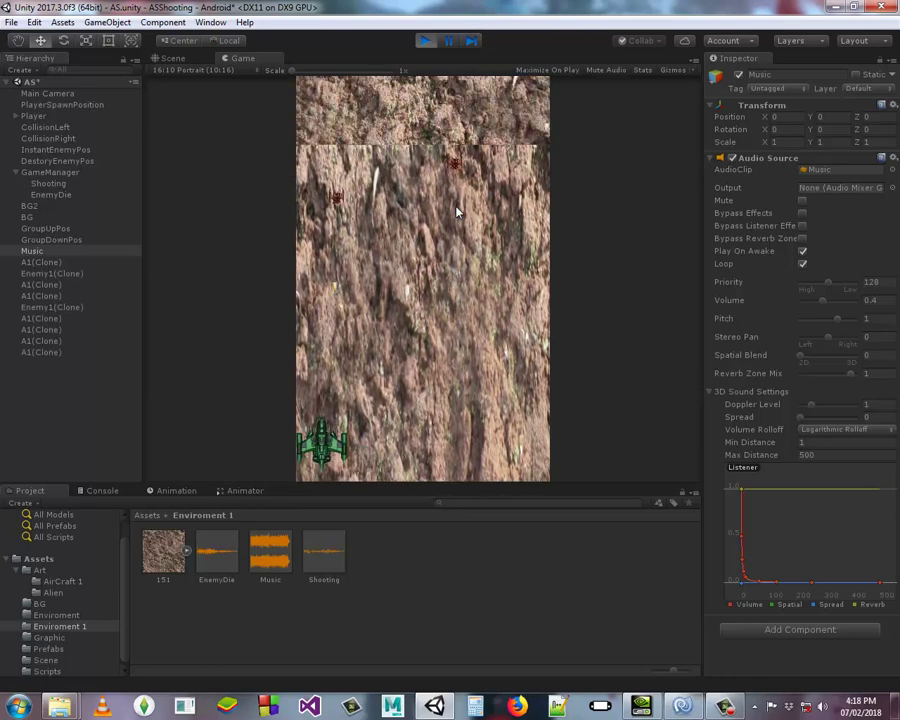
key("Right")
key("Left")
key("Right")
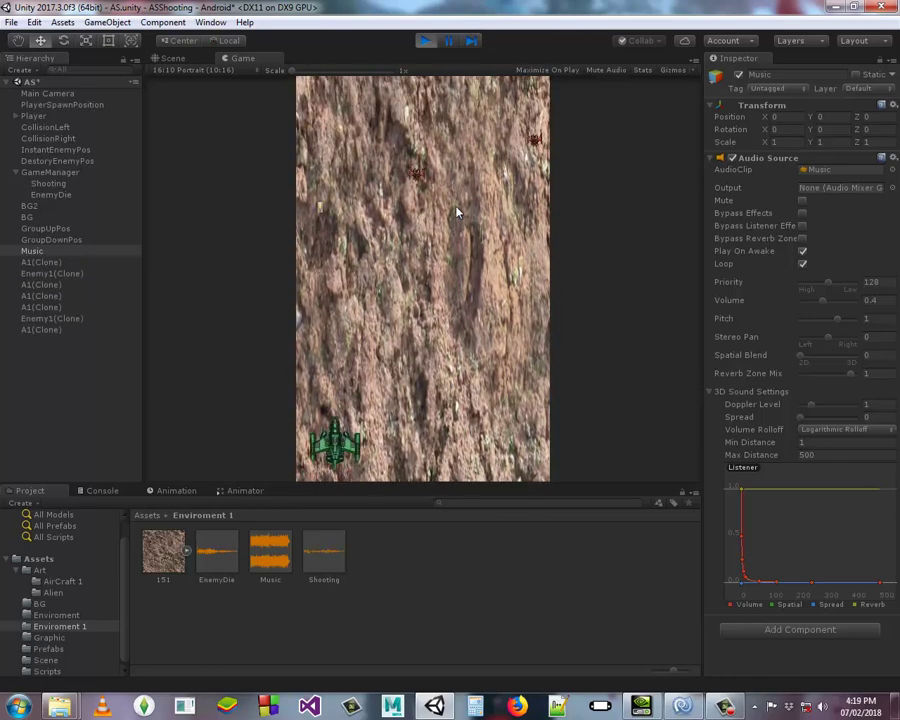
key("Left")
key("Right")
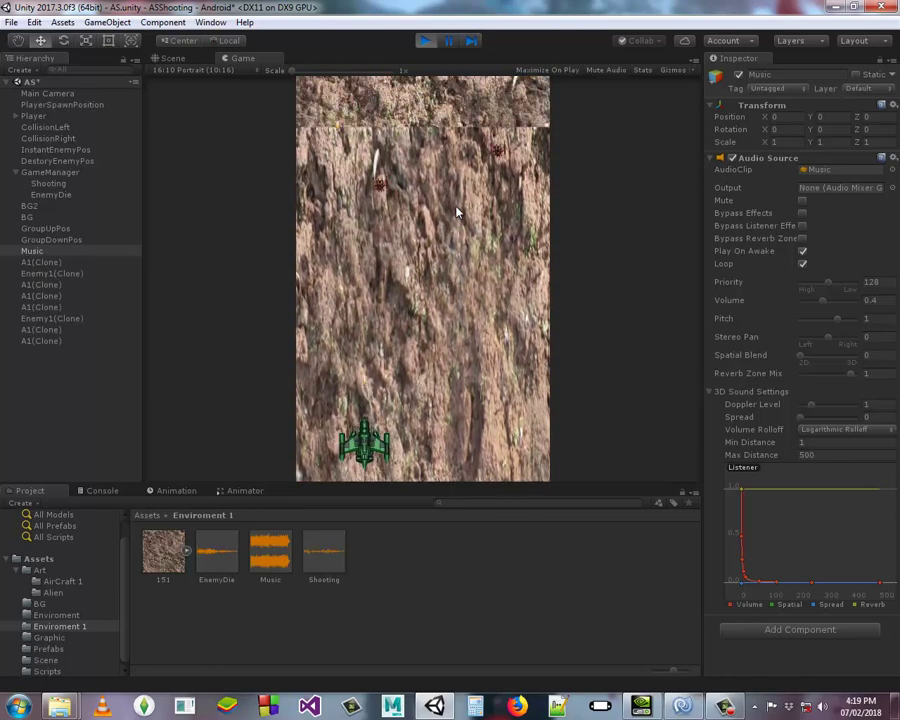
key("Left")
key("Right")
key("Left")
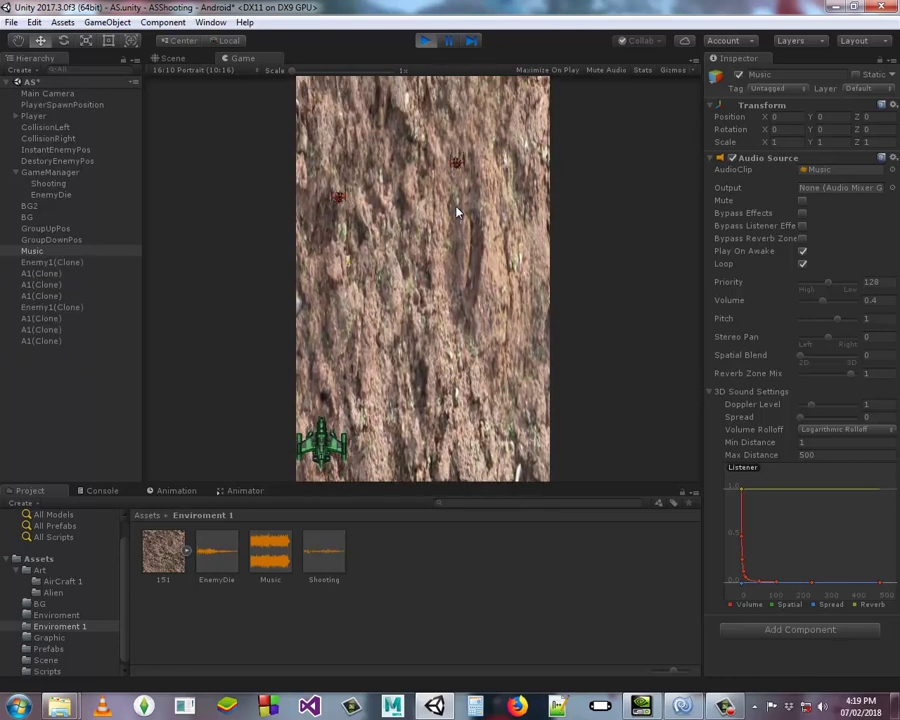
key("Right")
key("Left")
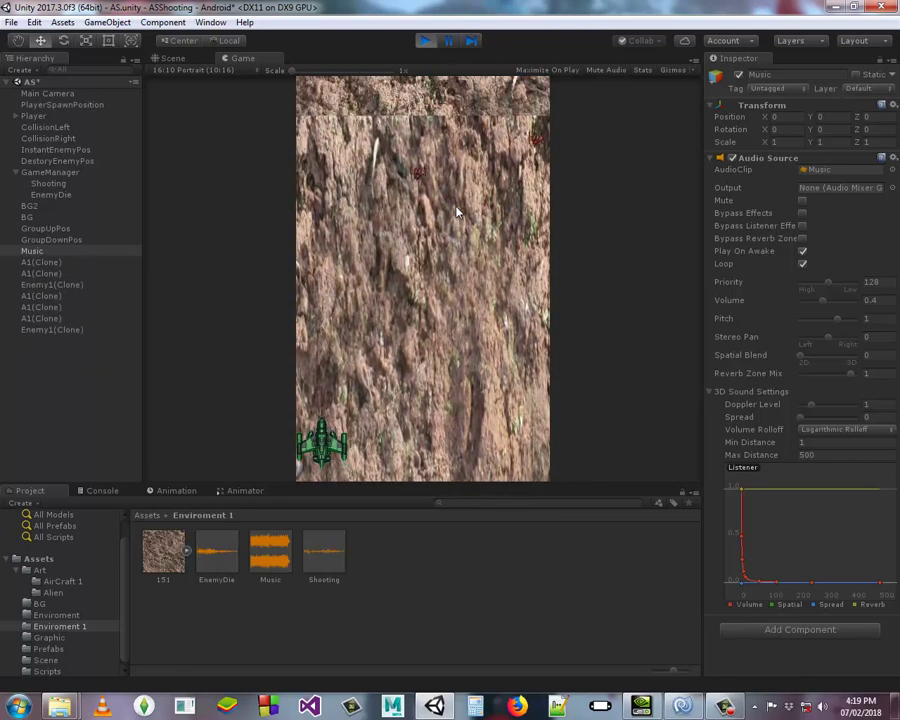
left_click(425, 41)
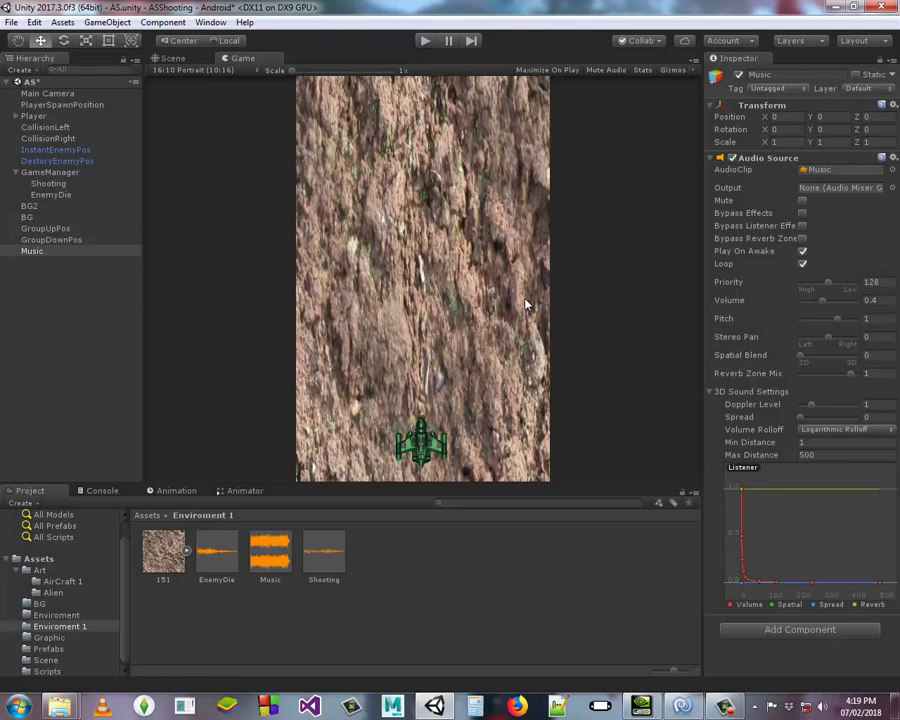